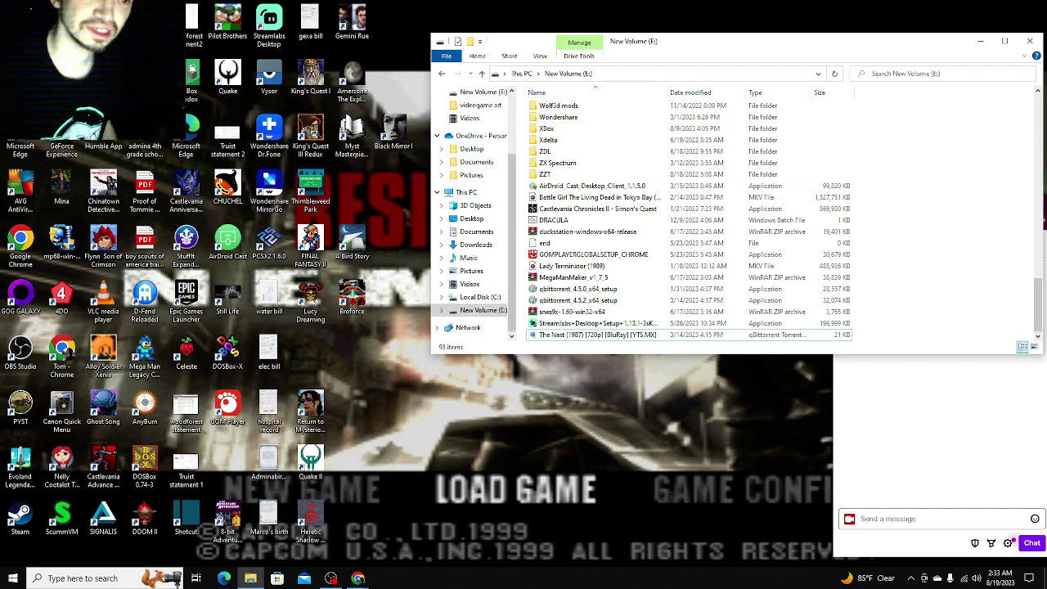
Step: Move the Explorer window aside, open E:\PS1 and launch duckstation-qt-x64-ReleaseLTCG
left_click(483, 311)
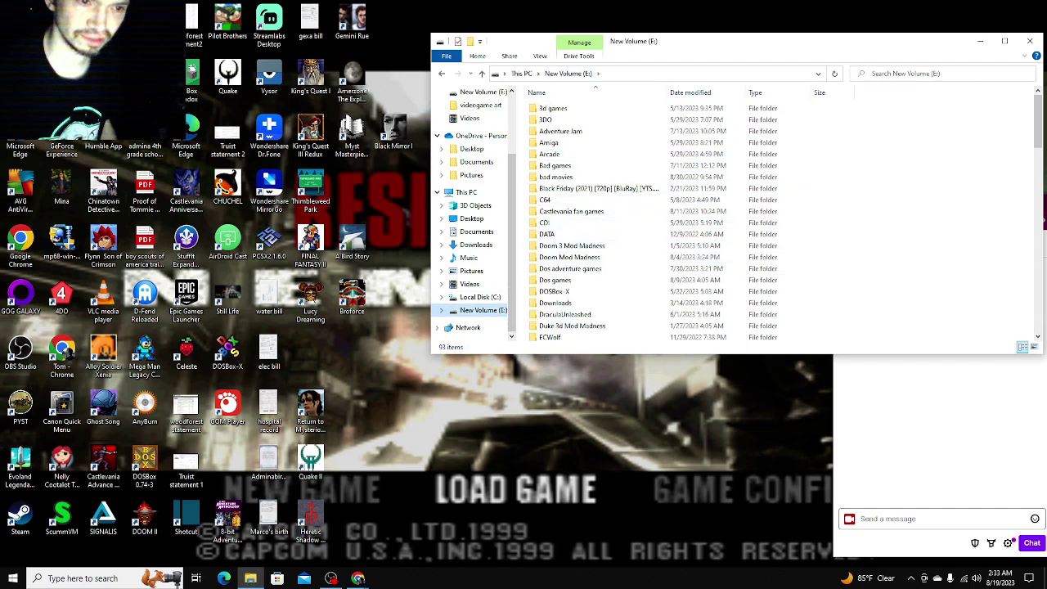
left_click_drag(573, 41, 299, 59)
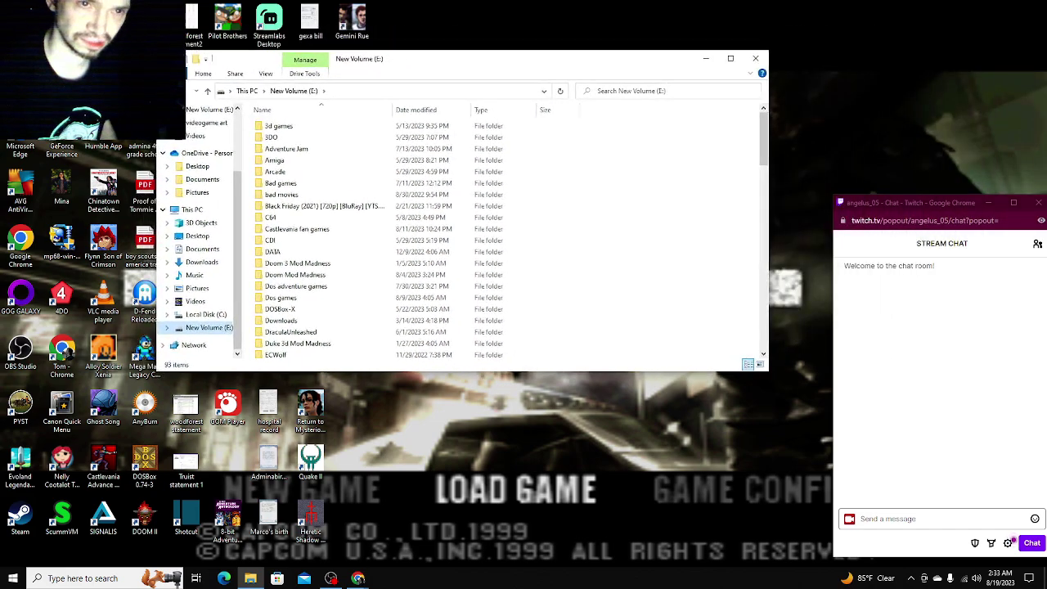
scroll(409, 242, "down", 5)
scroll(409, 241, "down", 5)
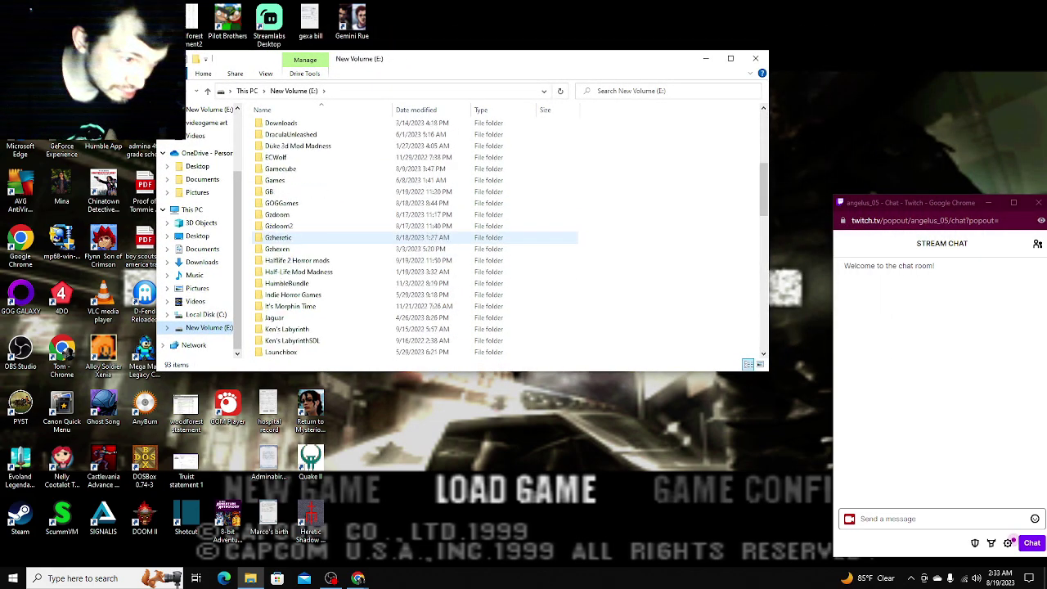
scroll(409, 242, "down", 4)
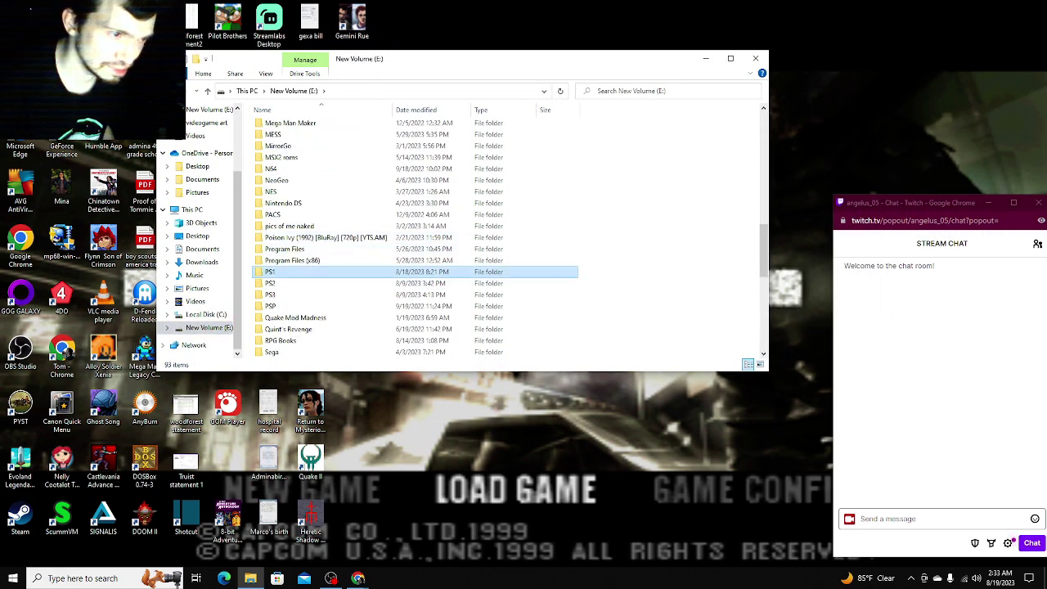
double_click(327, 272)
left_click(311, 241)
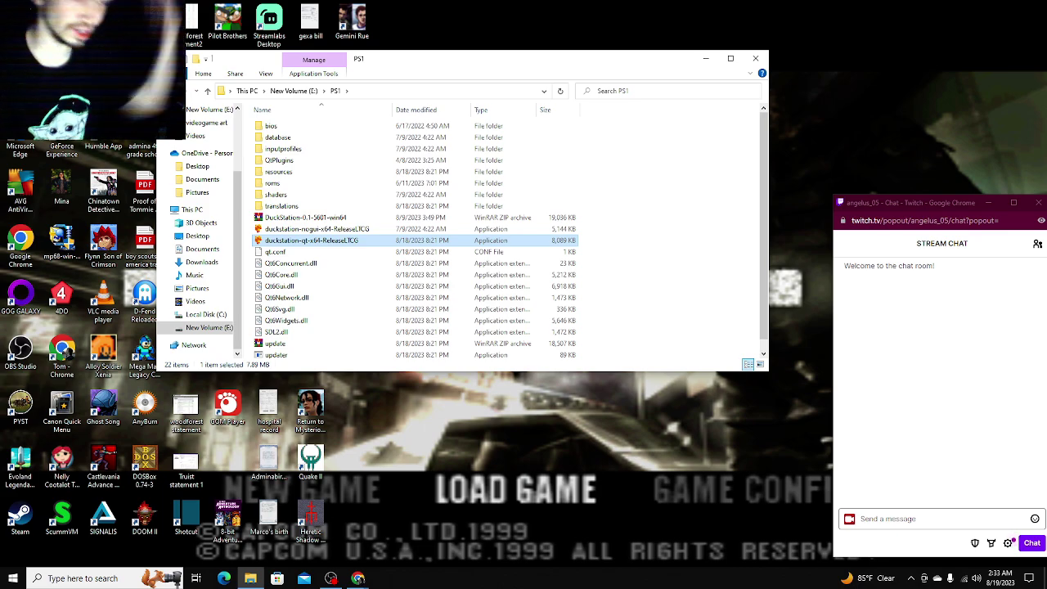
key("Return")
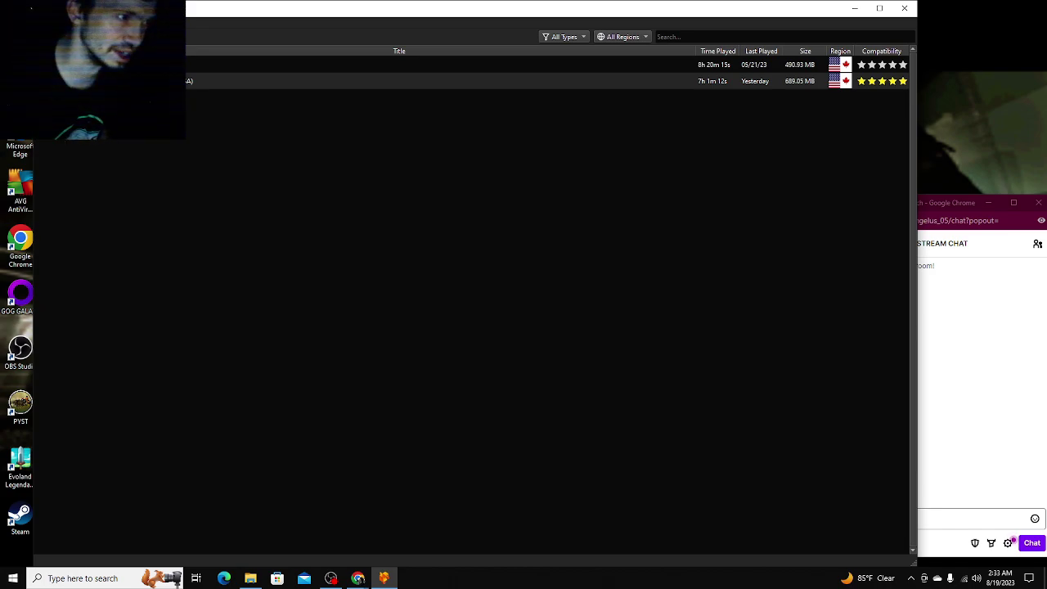
Step: Start Resident Evil 3 from the game list, check speaker volume, and open Jill's inventory
key("Return")
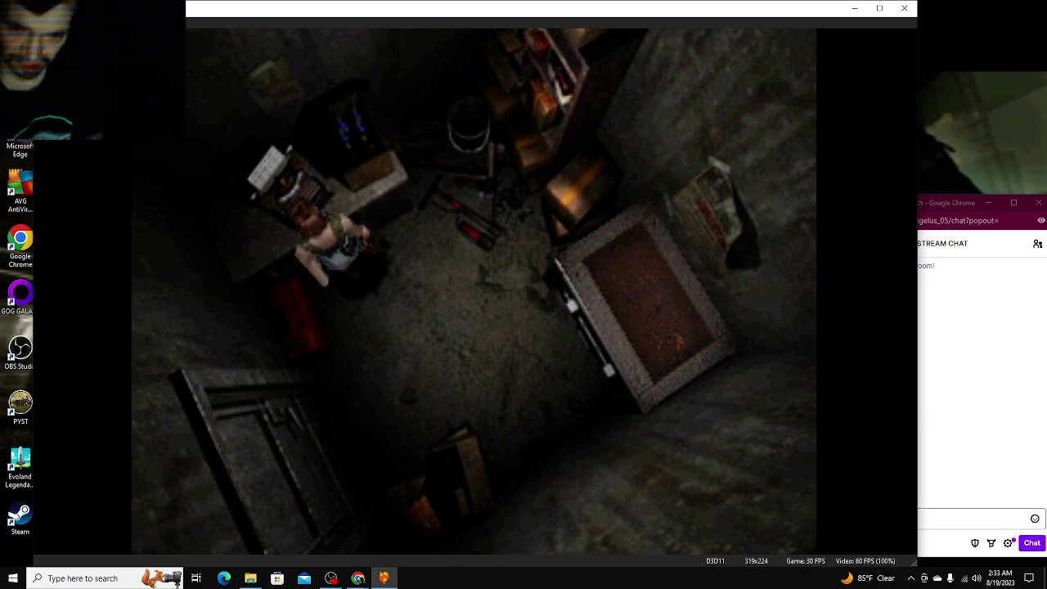
left_click(977, 578)
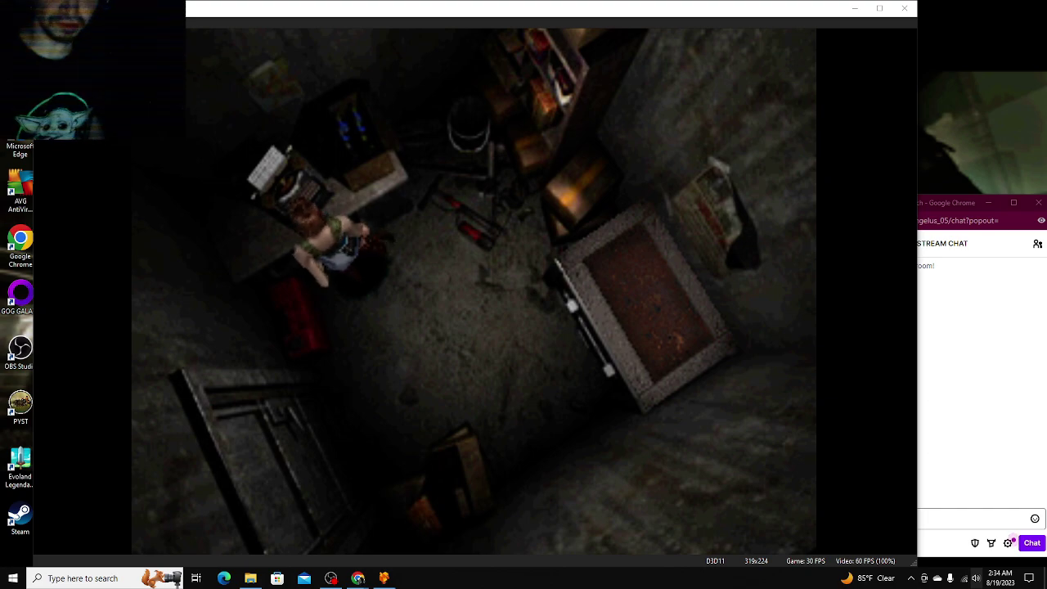
key("Escape")
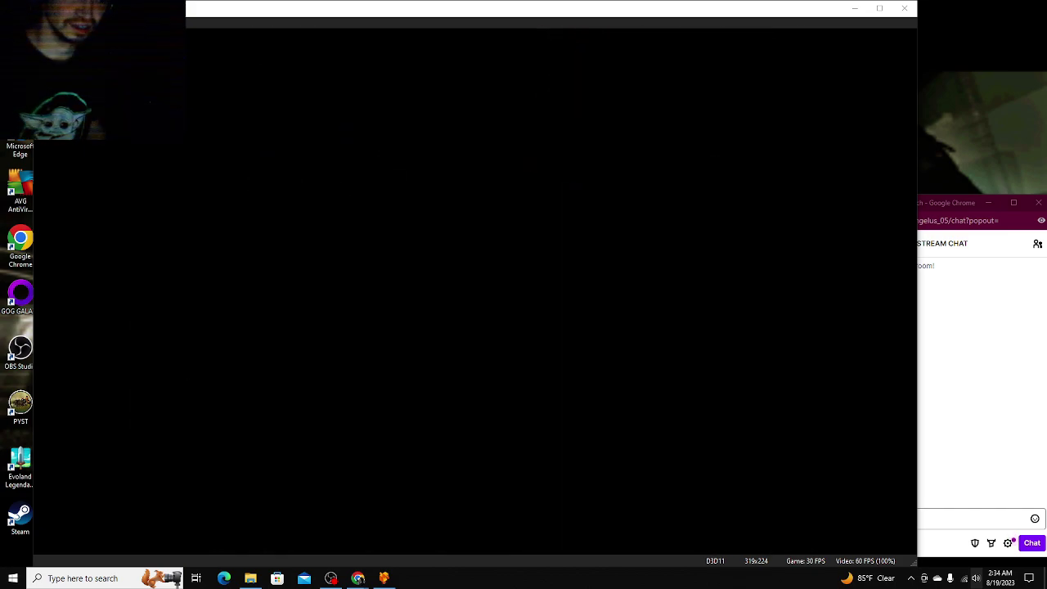
Step: Check the Bronze Compass, walk Jill through the storeroom door, and narrow the game window
key("Down")
key("Down")
key("Down")
key("Down")
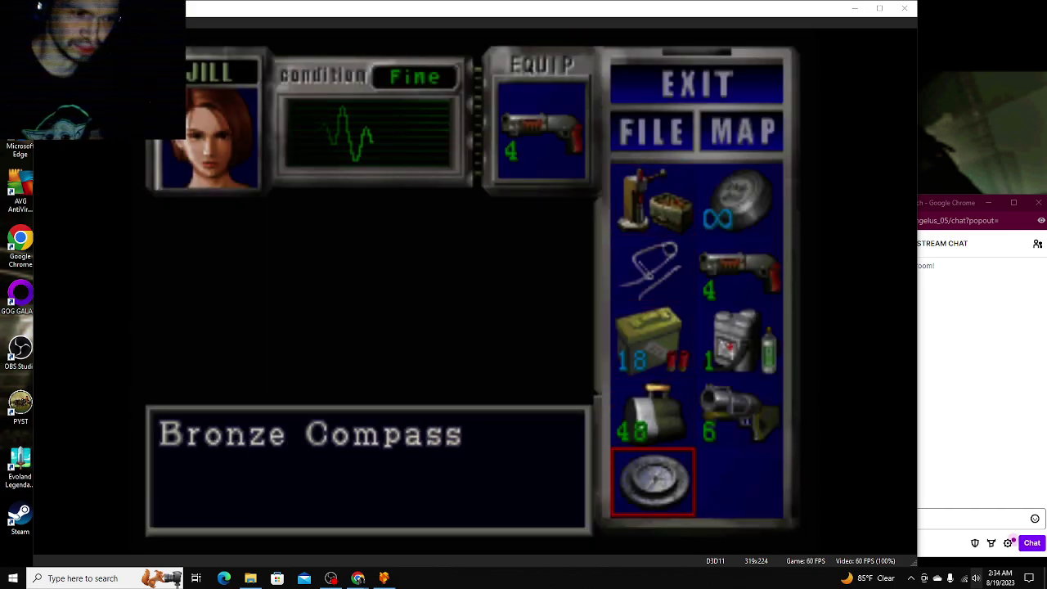
key("Escape")
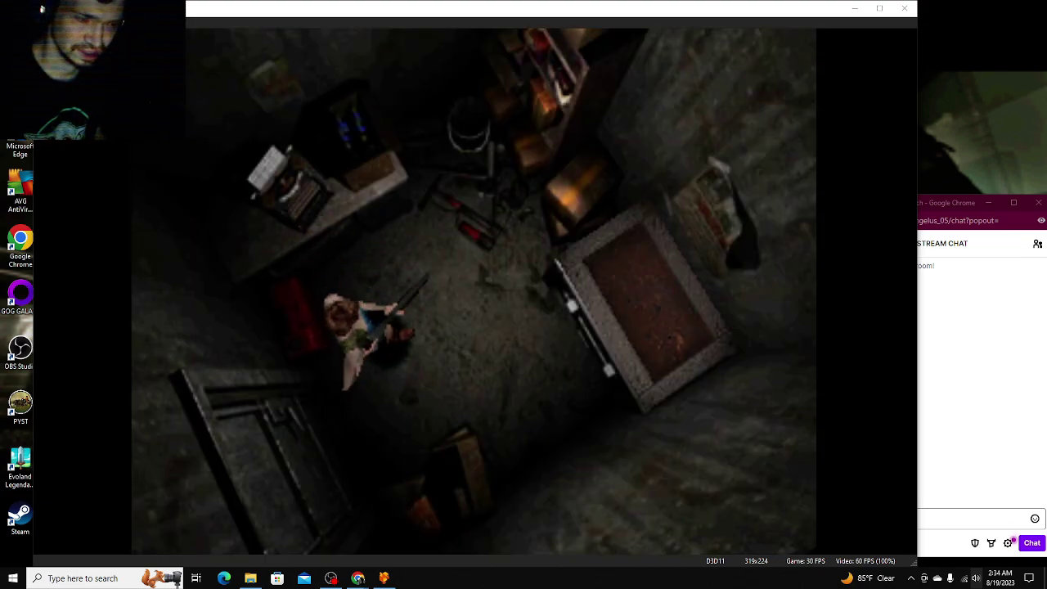
key("Down")
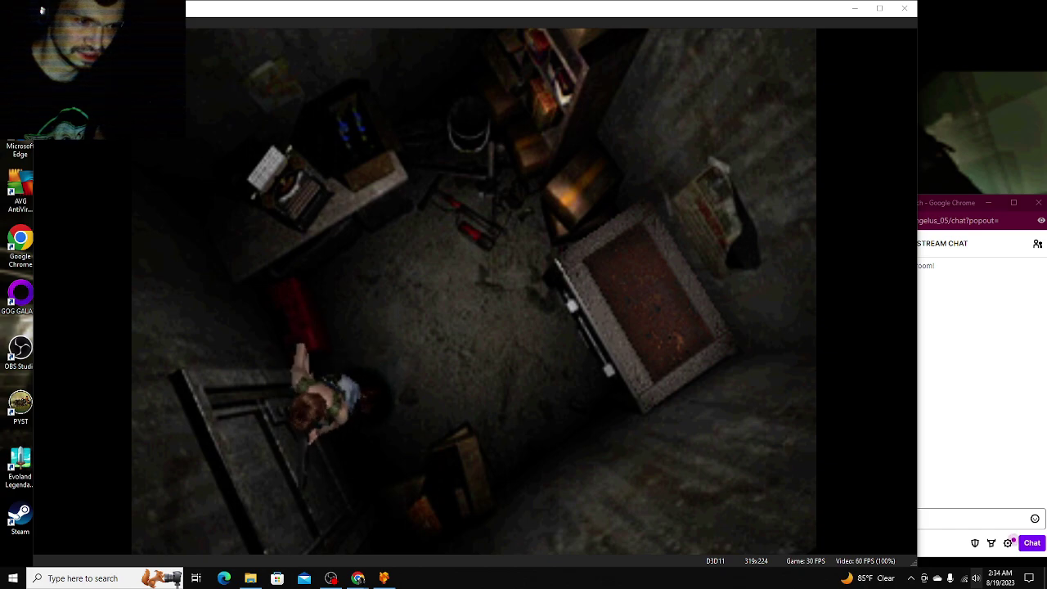
key("Return")
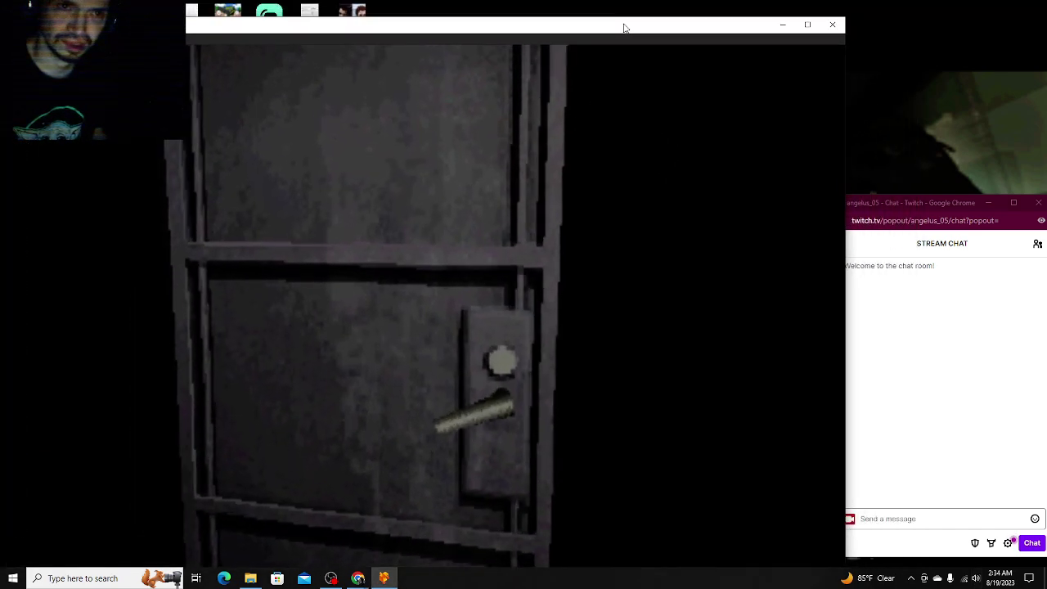
mouse_move(696, 12)
left_mouse_down()
mouse_move(602, 11)
mouse_move(613, 11)
left_mouse_up()
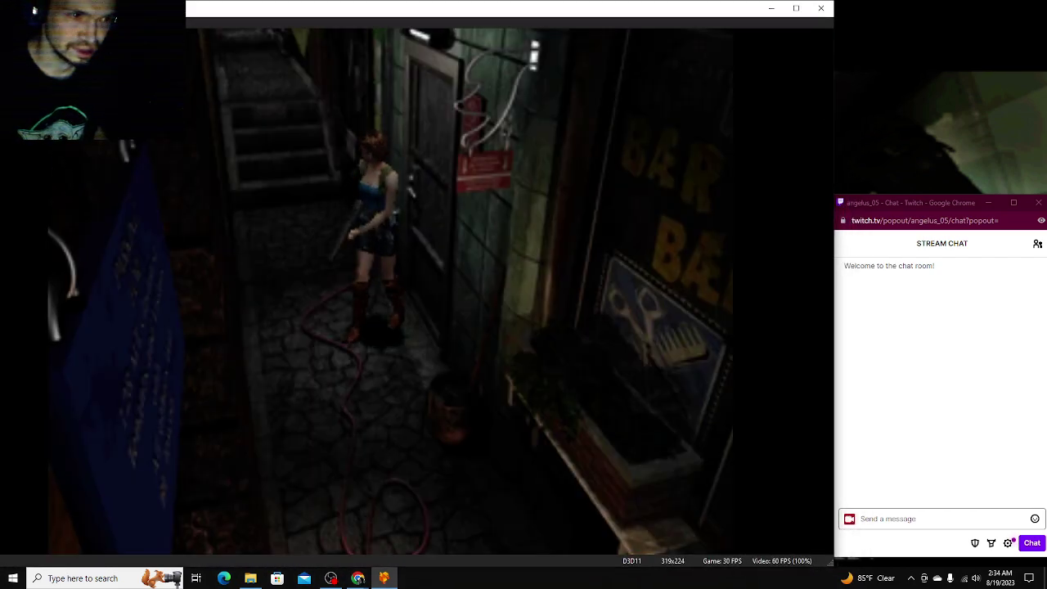
Step: Look over the town map, then run Jill up the alley toward the exit
key("Return")
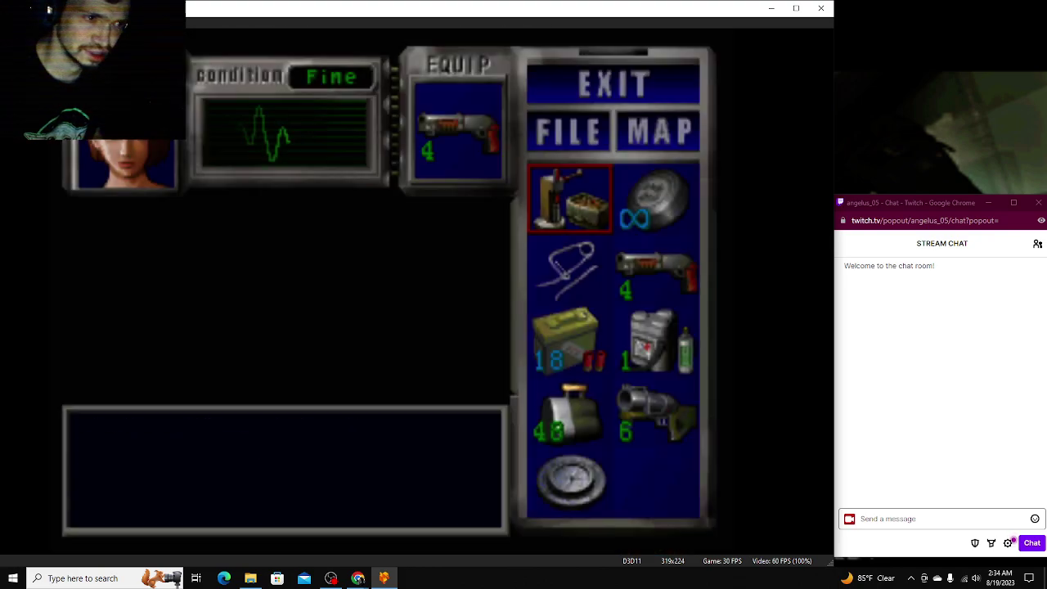
key("Right")
key("Return")
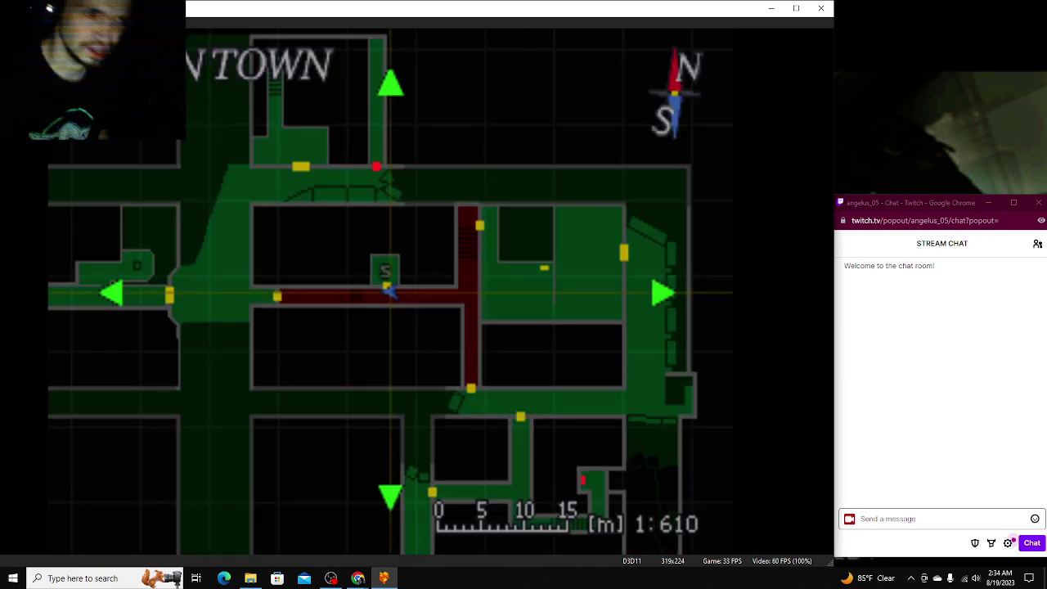
key("Right")
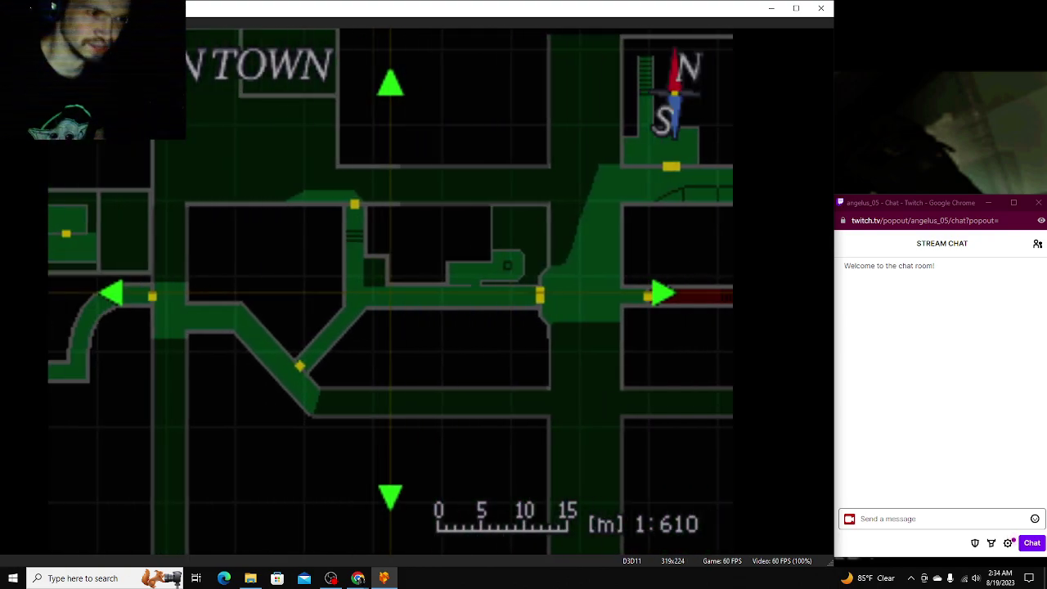
key("Left")
key("Escape")
key("Escape")
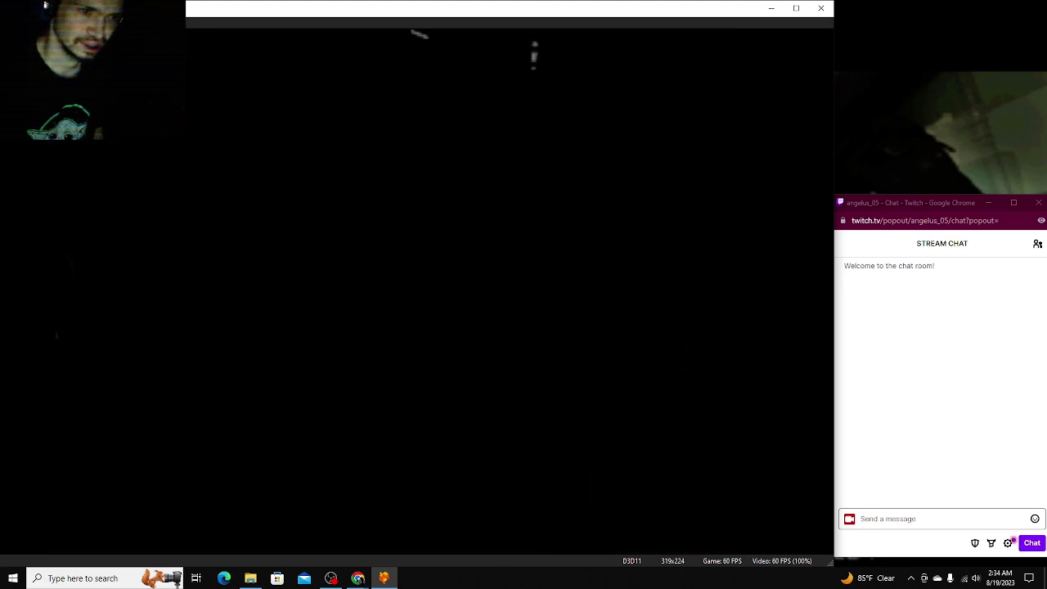
key("Up")
key("Up")
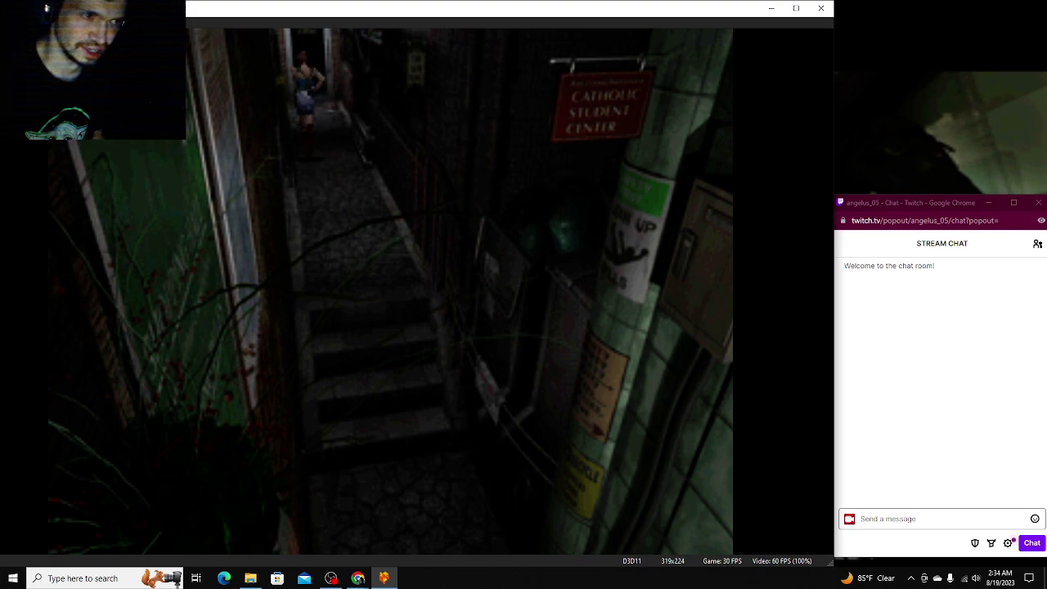
key("Up")
key("Up")
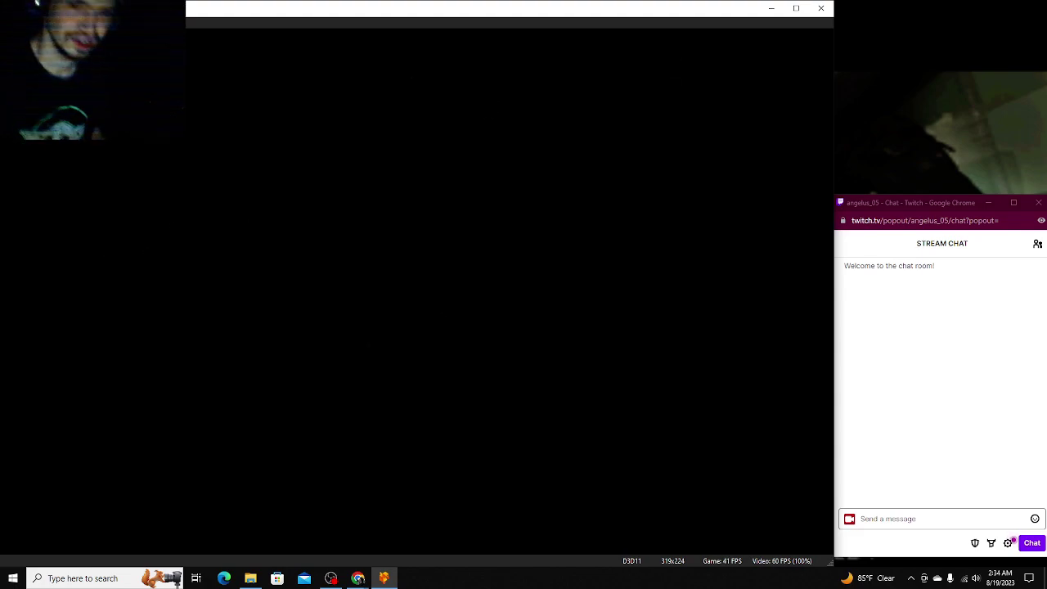
Step: Run Jill across the graveyard into the courtyard and examine the mayor statue
key("Left")
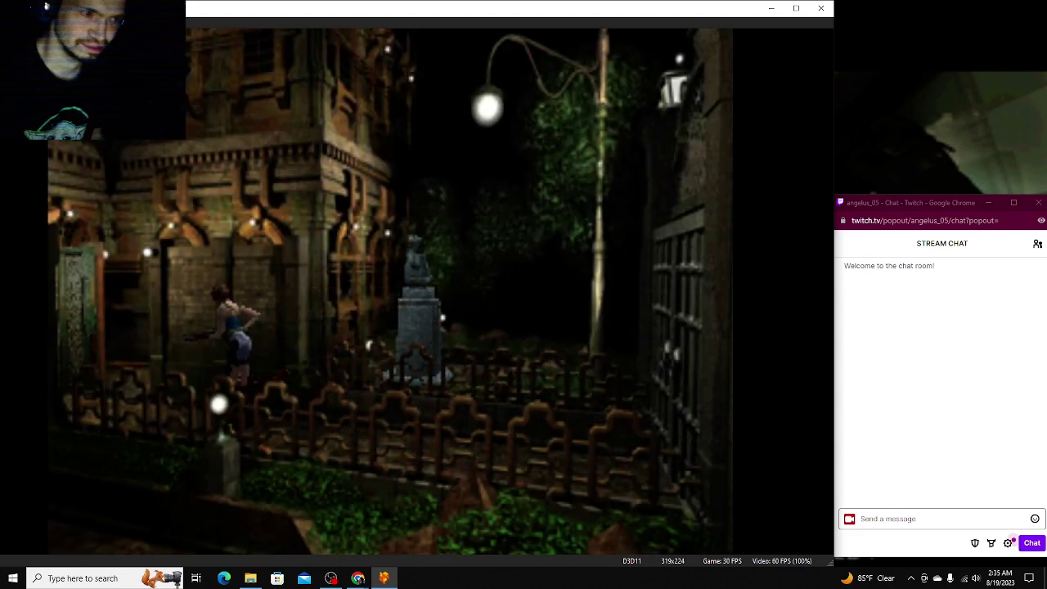
key("Up")
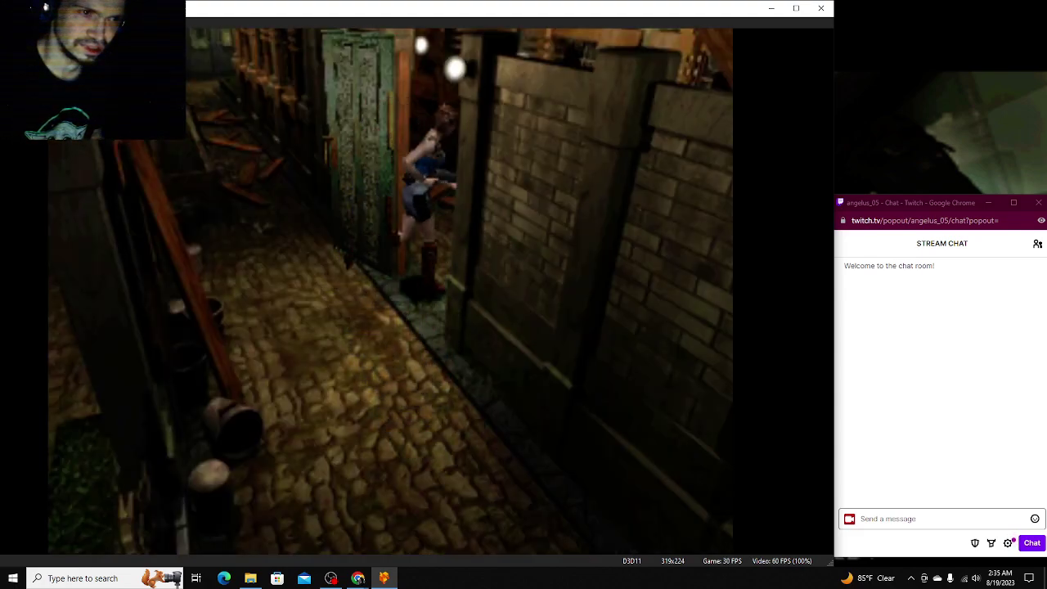
key("Up")
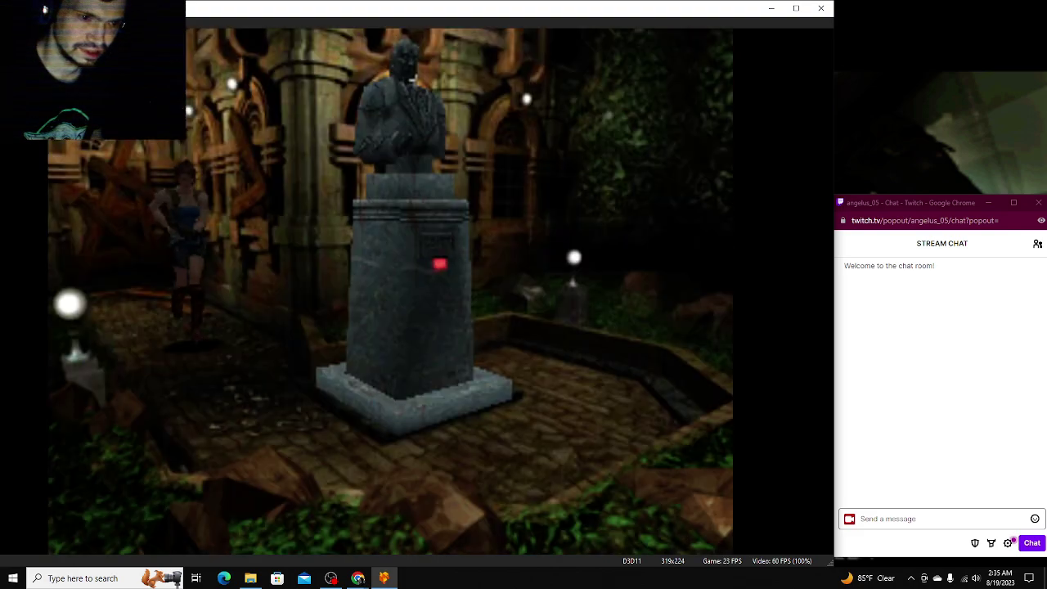
key("Right")
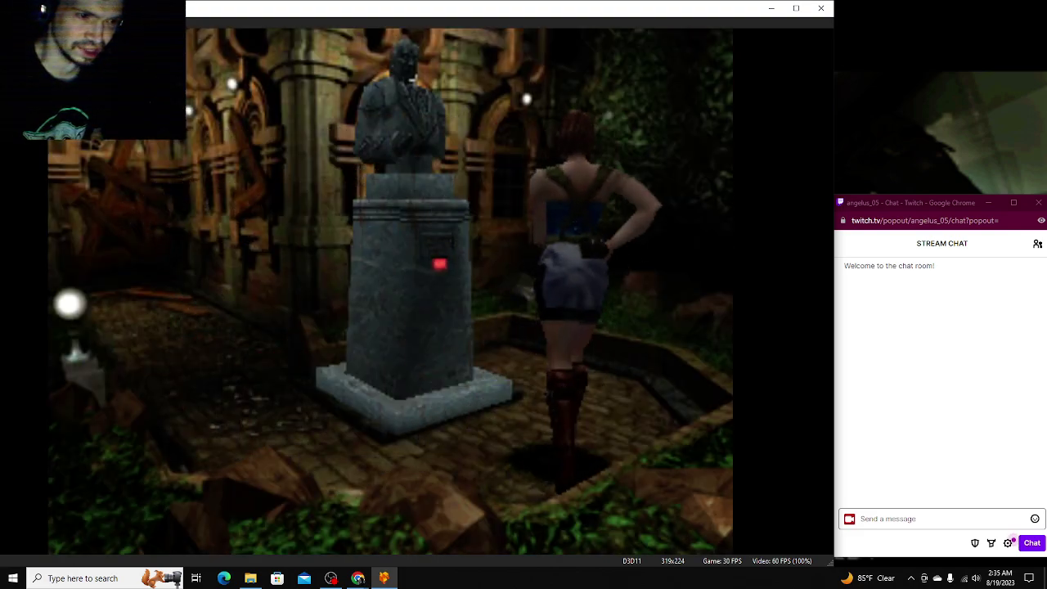
key("x")
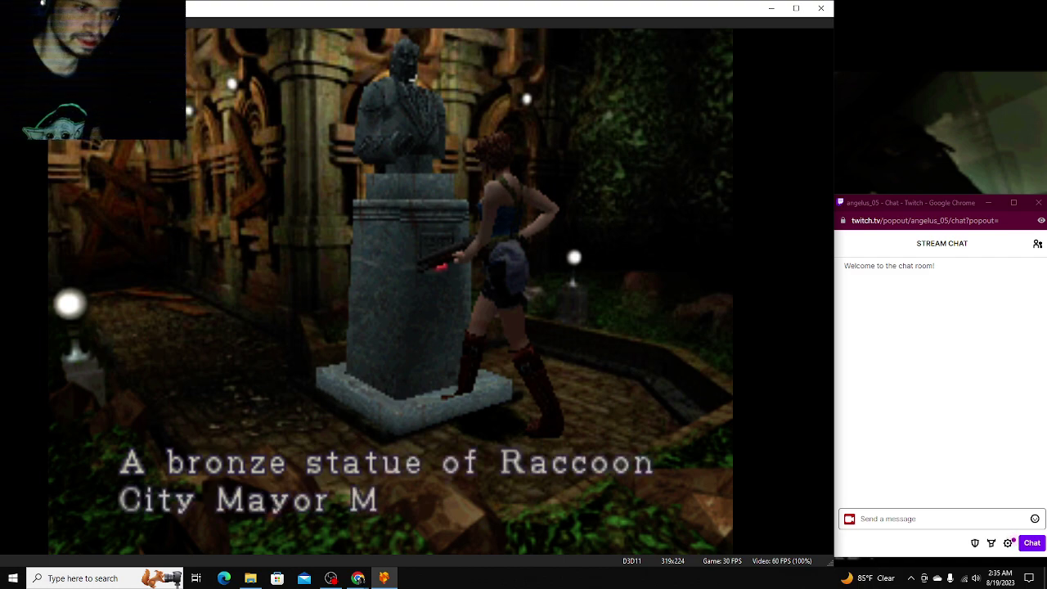
key("x")
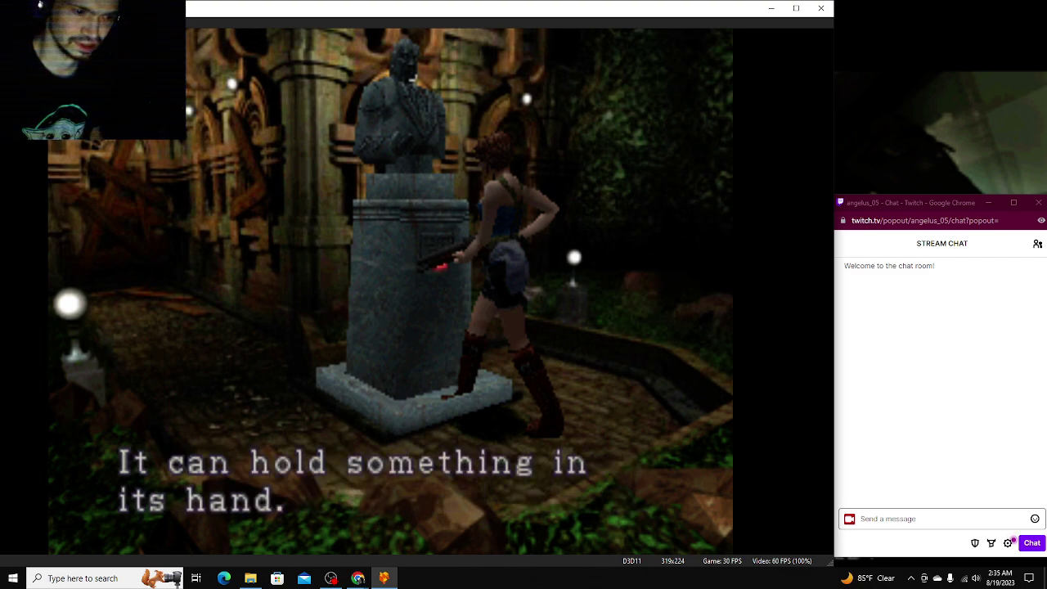
key("x")
Step: Use the Bronze Compass on the statue and take the Battery
key("Return")
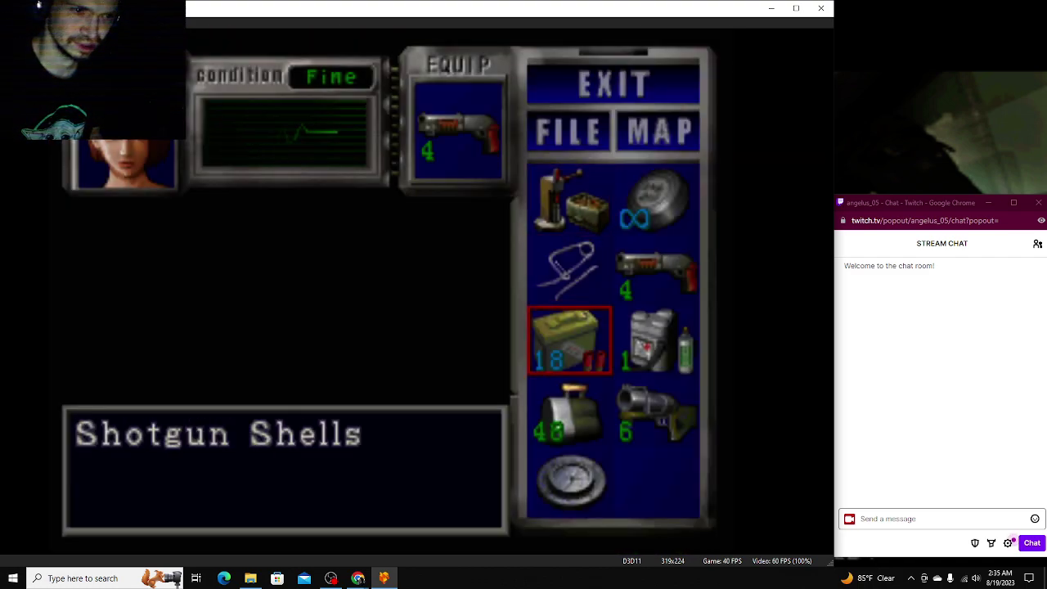
key("Down")
key("x")
key("x")
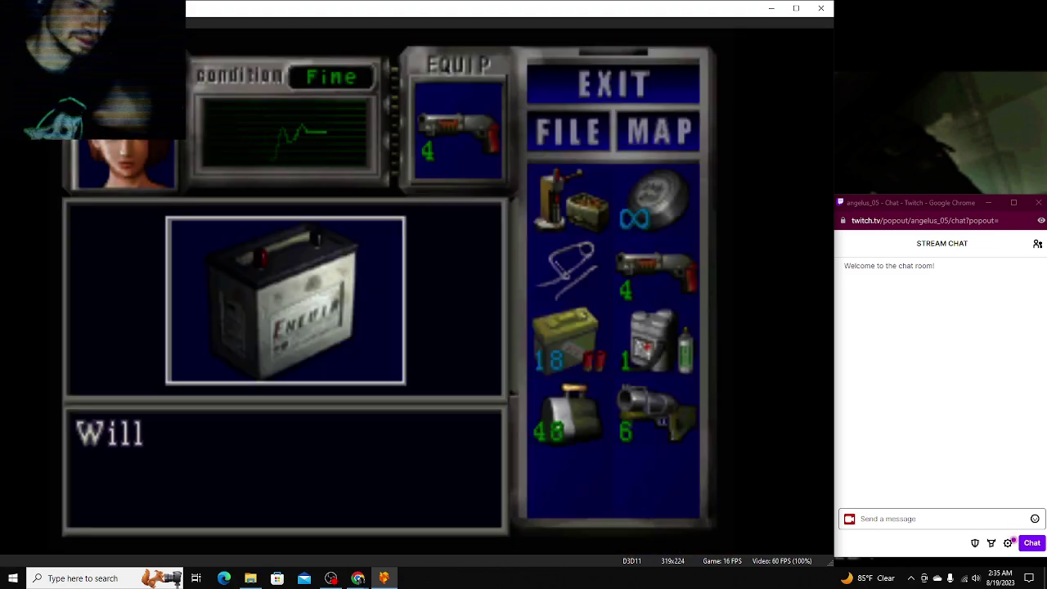
key("Return")
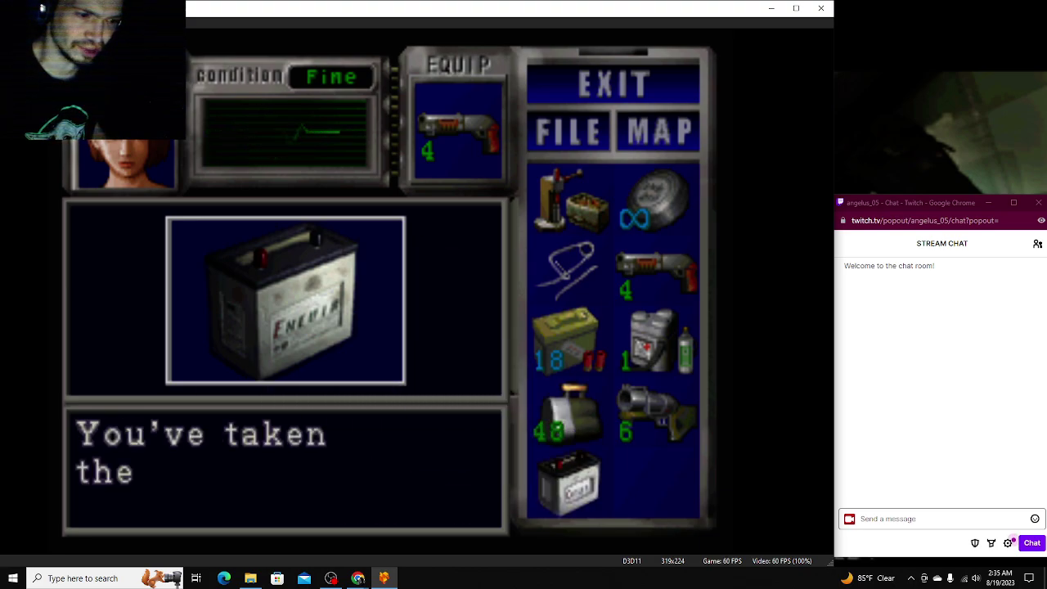
key("Return")
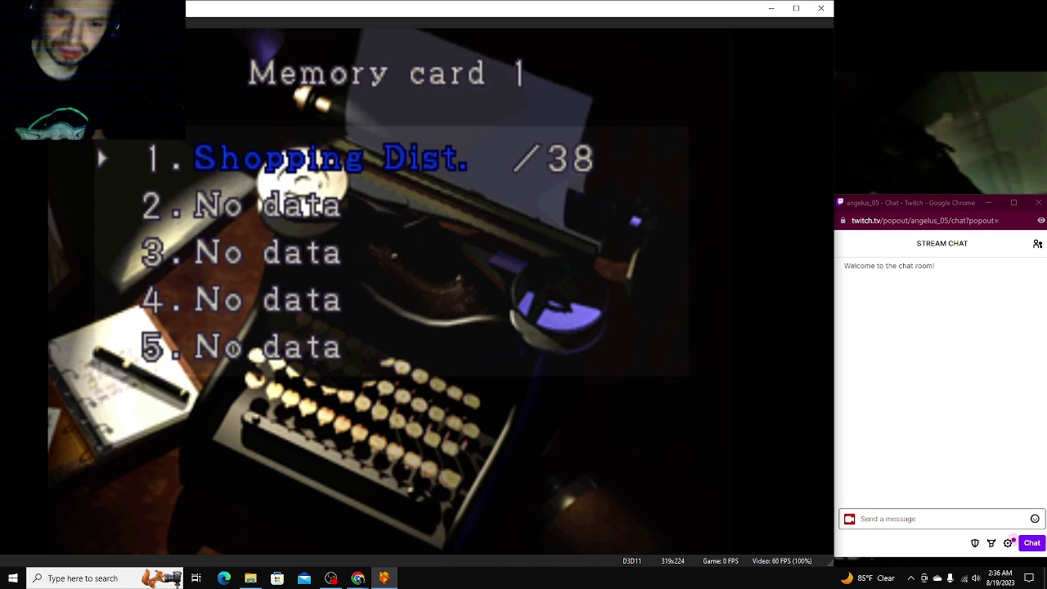
Step: Overwrite the Shopping Dist. save in memory card slot 1, then walk away from the typewriter
key("alt+Tab")
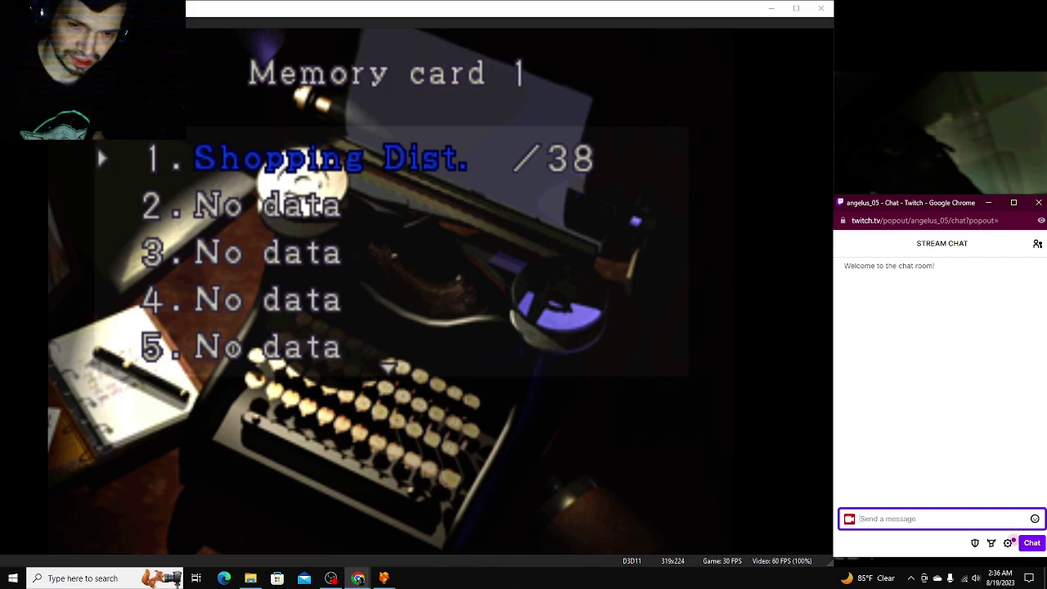
key("alt+Tab")
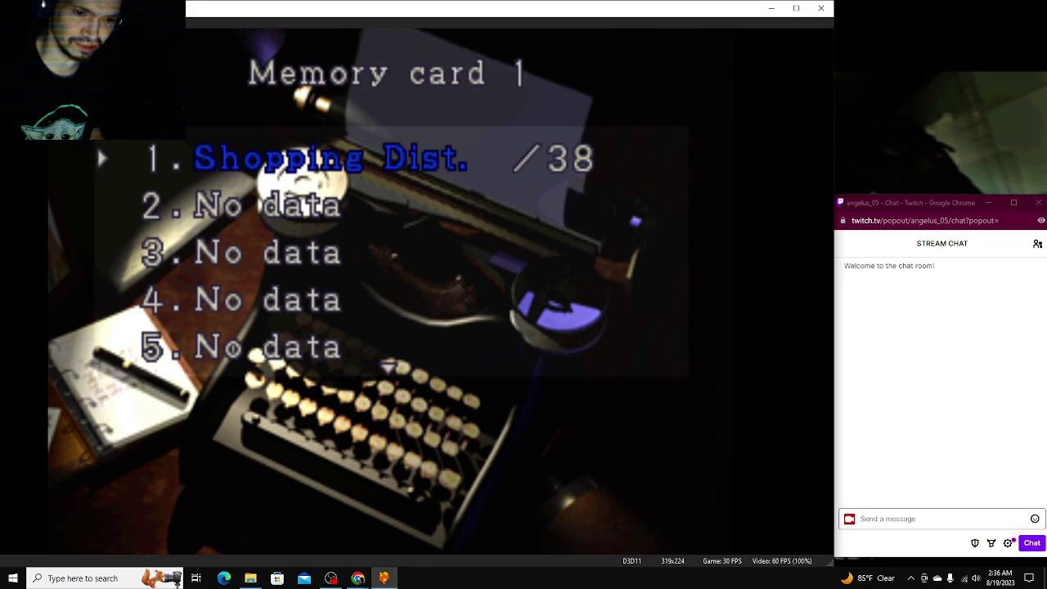
key("Return")
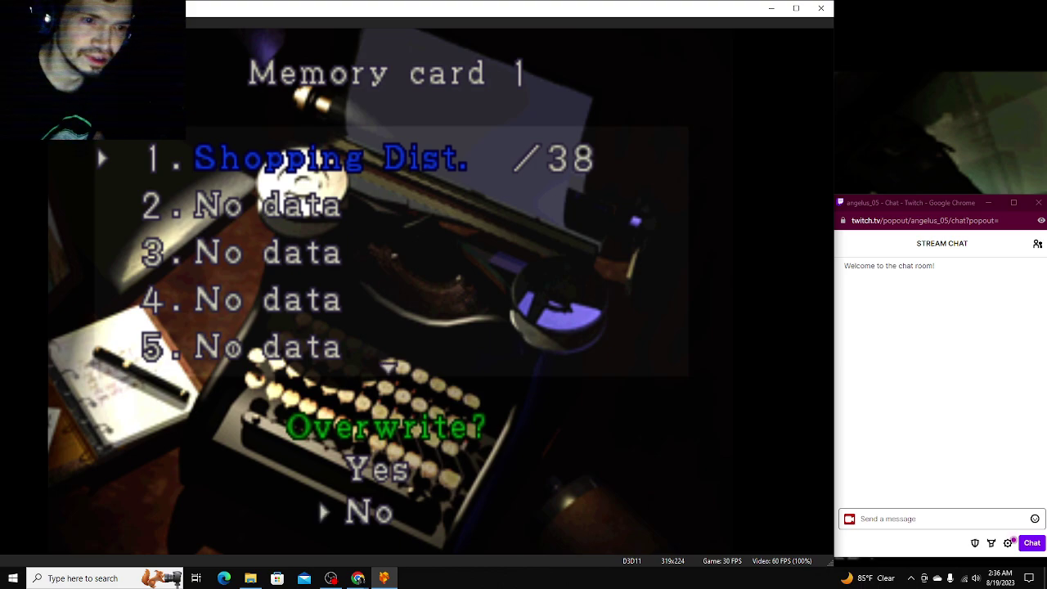
key("Up")
key("Return")
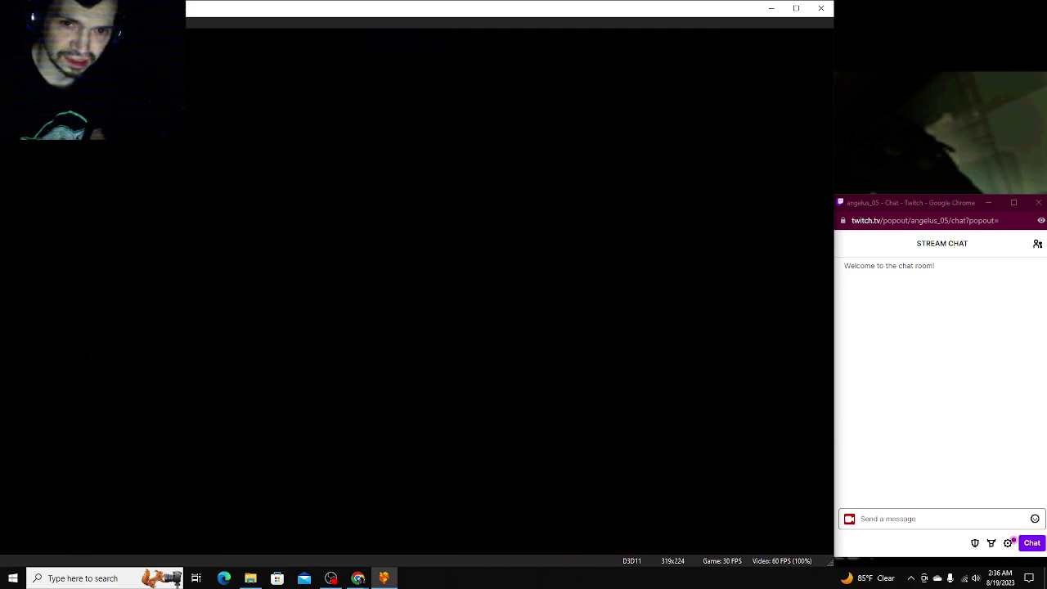
key("Down")
key("Down")
key("Down")
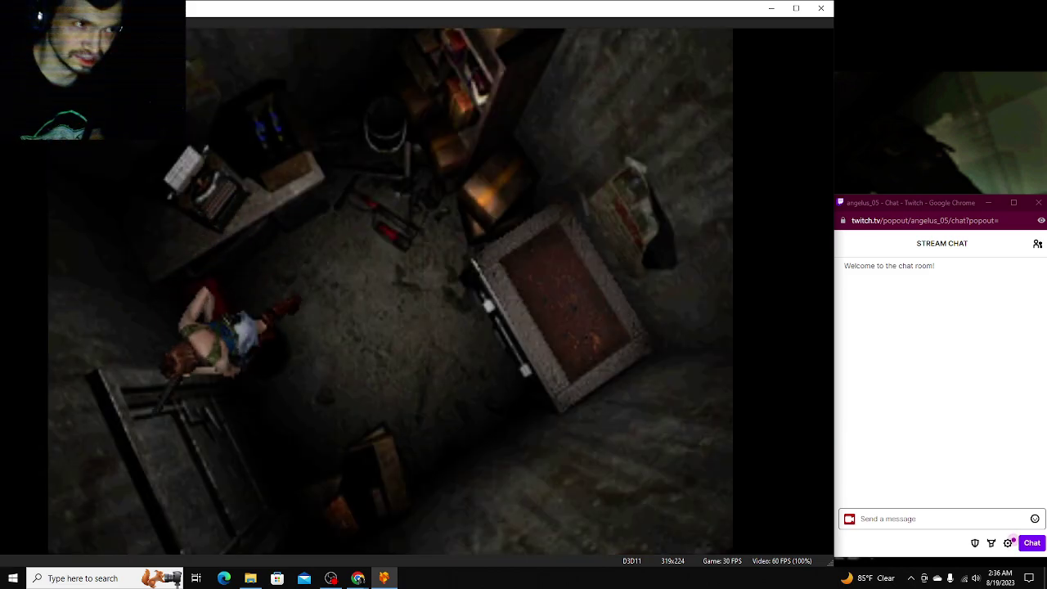
Step: Leave the room, check the town map around the Sub Station, and walk down the alley
key("Return")
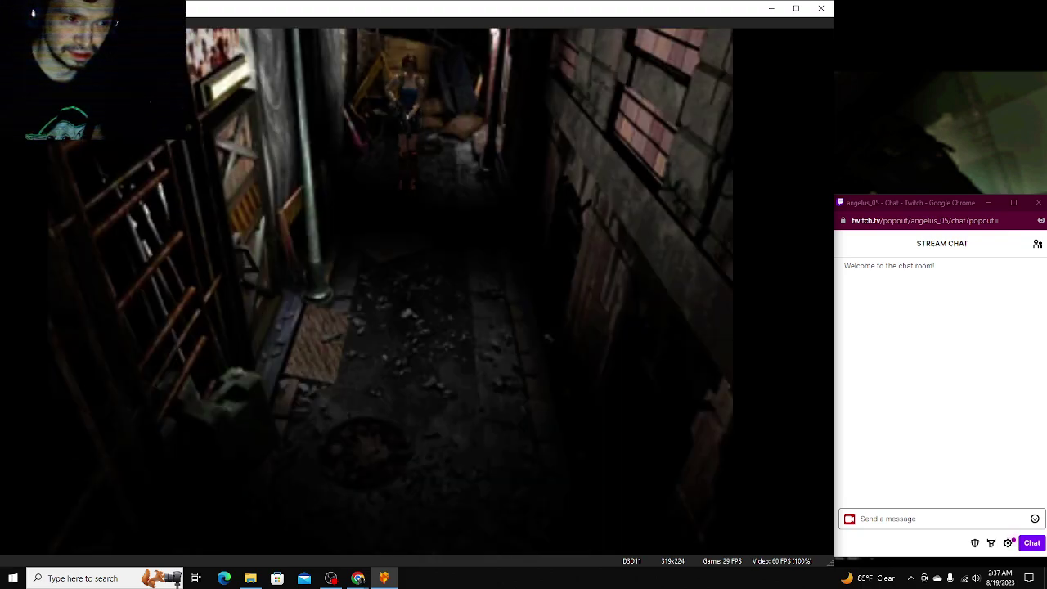
key("Return")
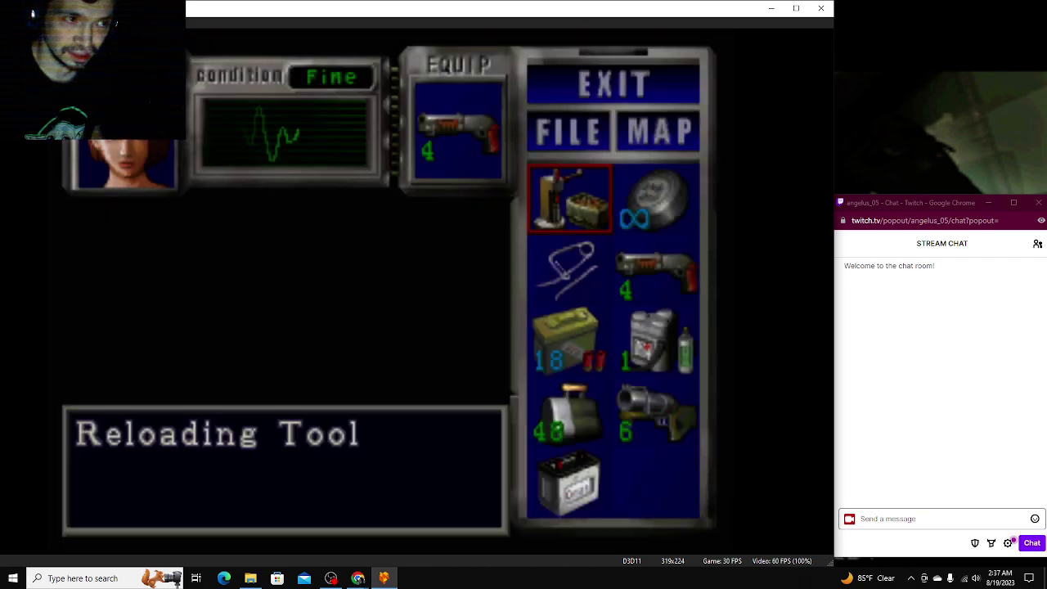
key("Return")
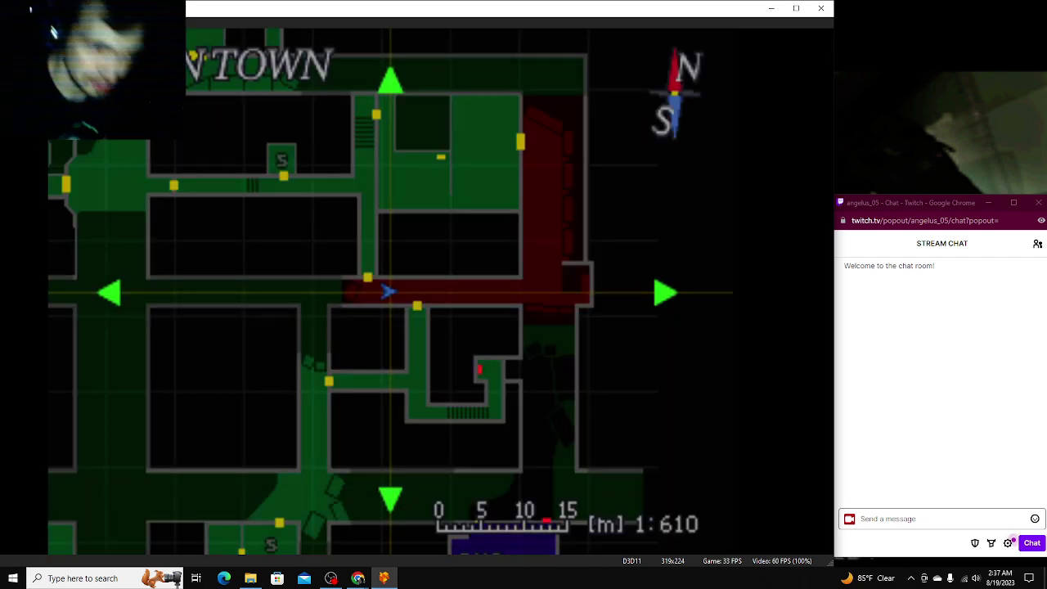
key("Down")
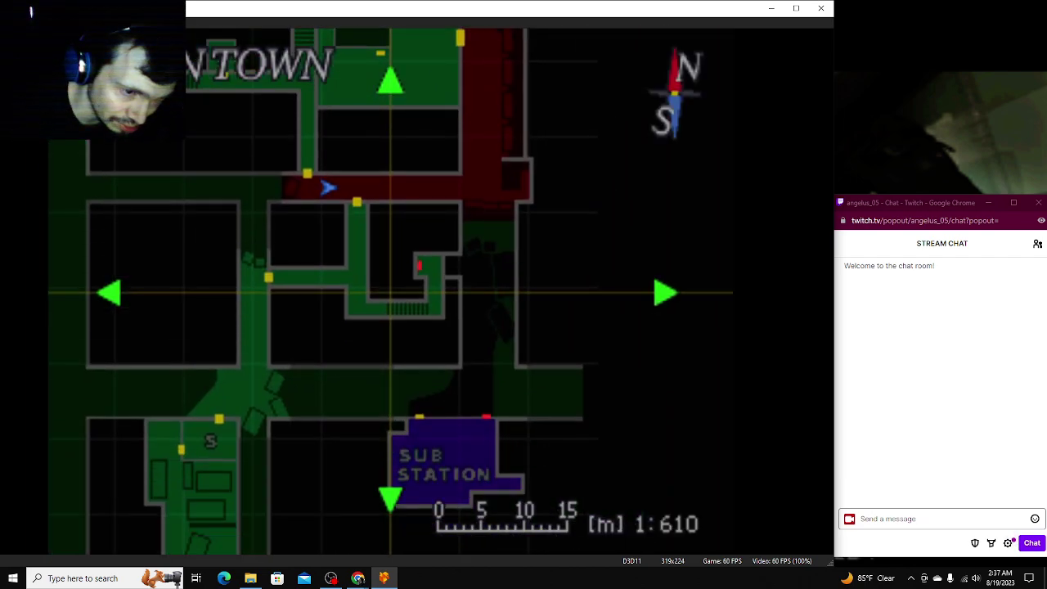
key("Up")
key("Escape")
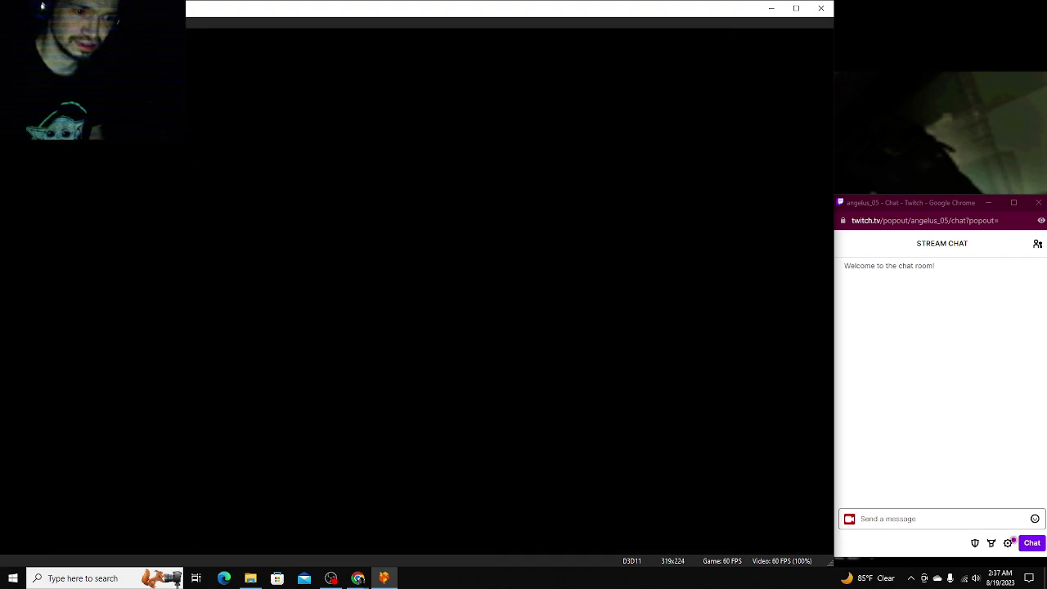
key("Down")
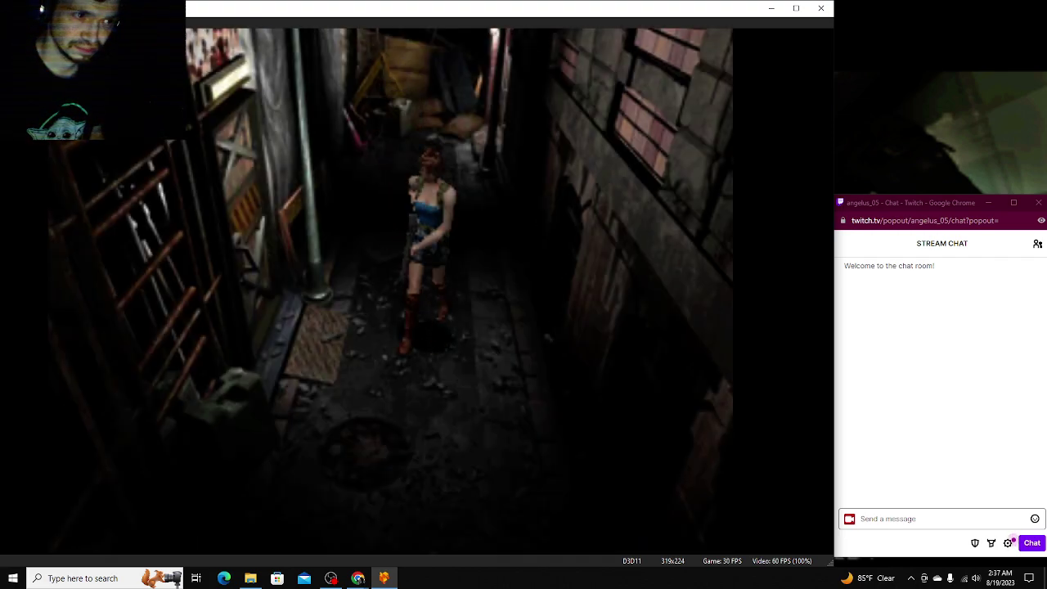
Step: Check the map again, then run Jill down the corridor into the next area
key("Return")
key("Right")
key("Return")
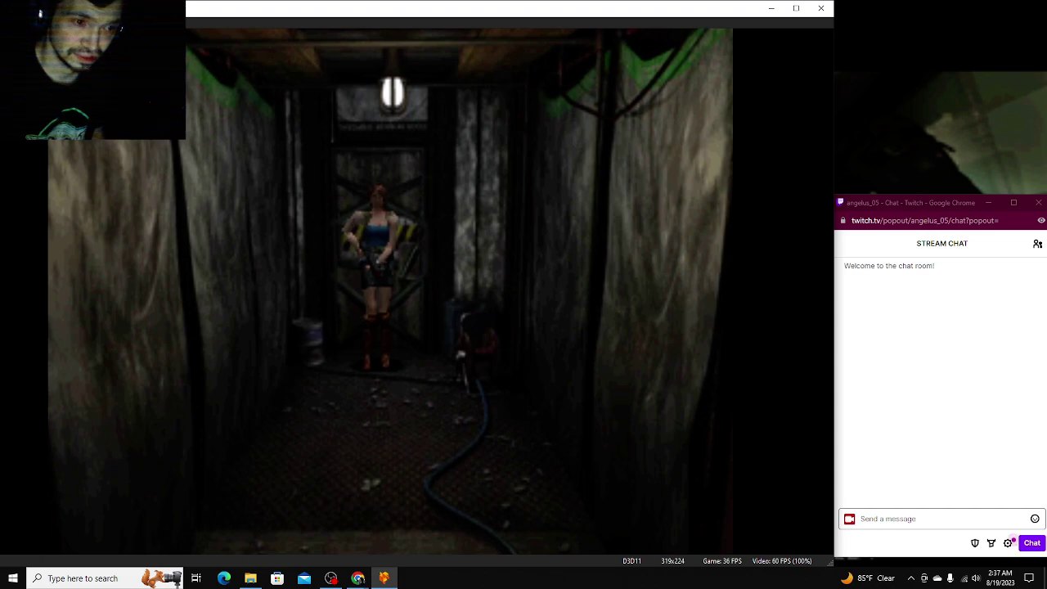
key("Up")
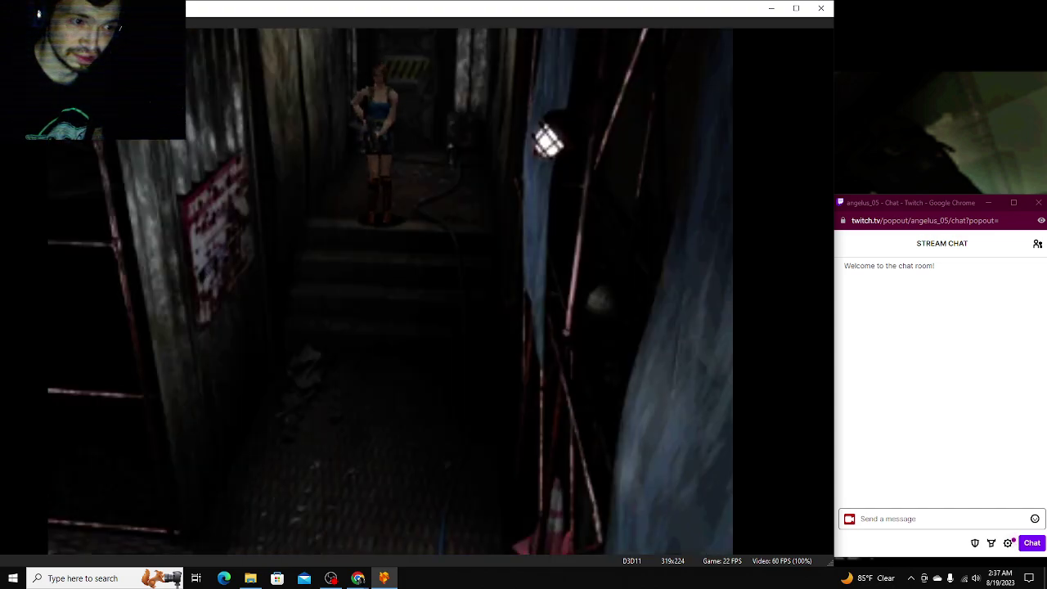
key("Up")
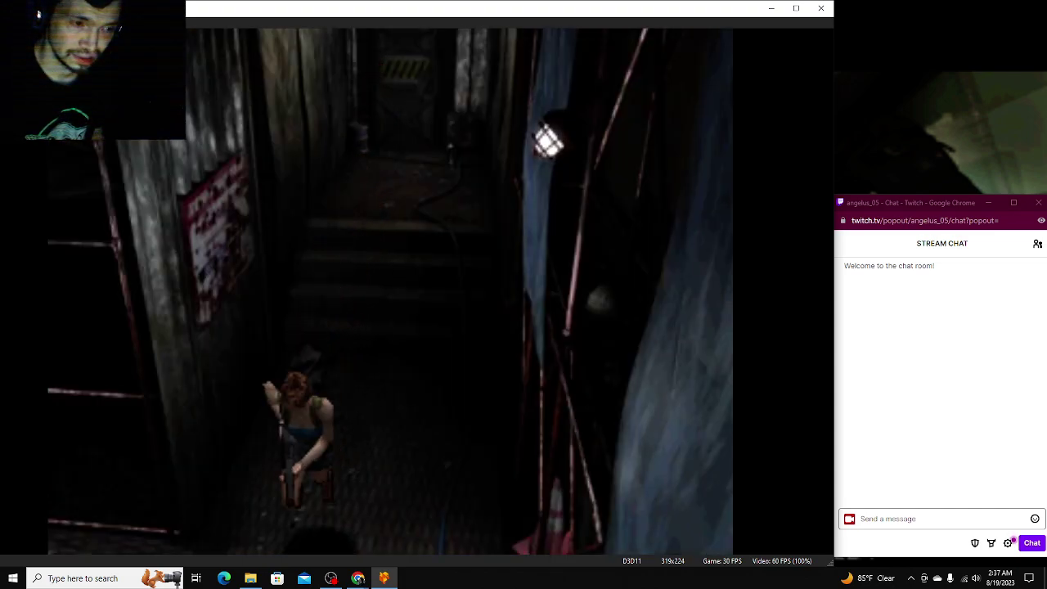
key("Up")
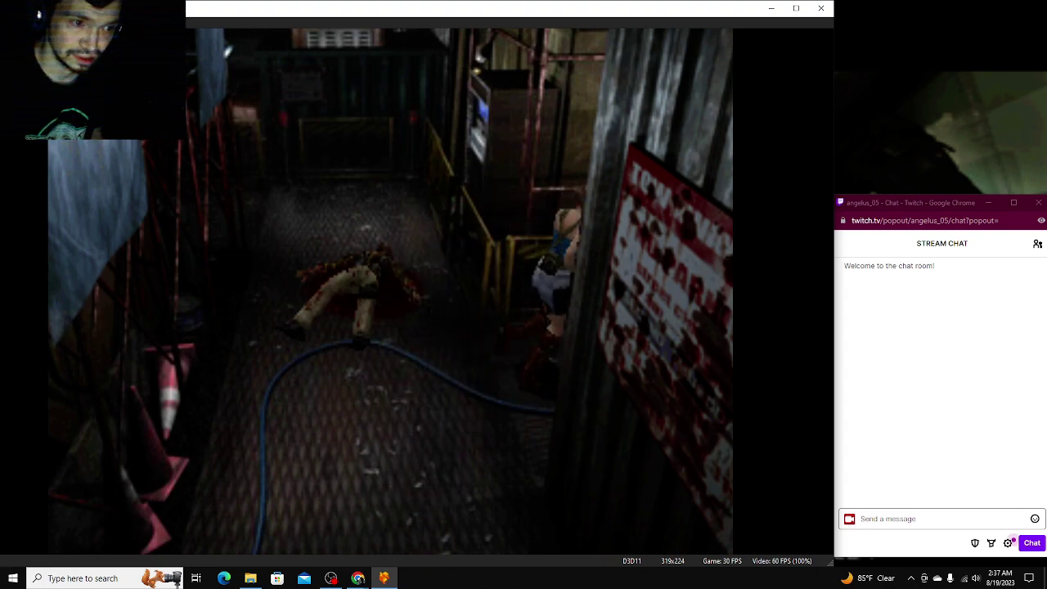
key("Up")
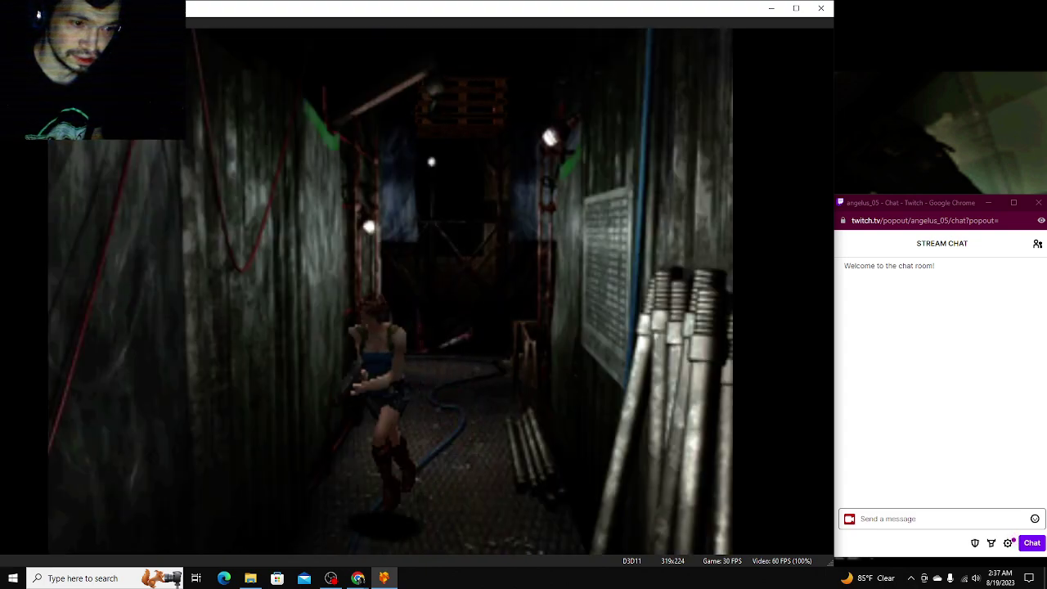
Step: Check the route on the map, then run Jill past the corpse to the door
key("Return")
key("Right")
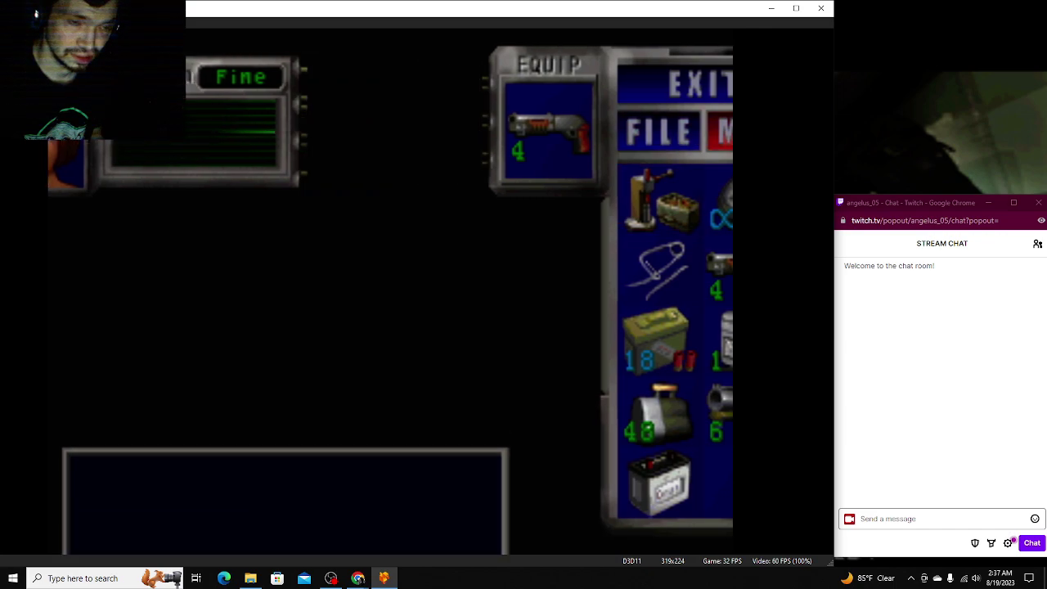
key("Return")
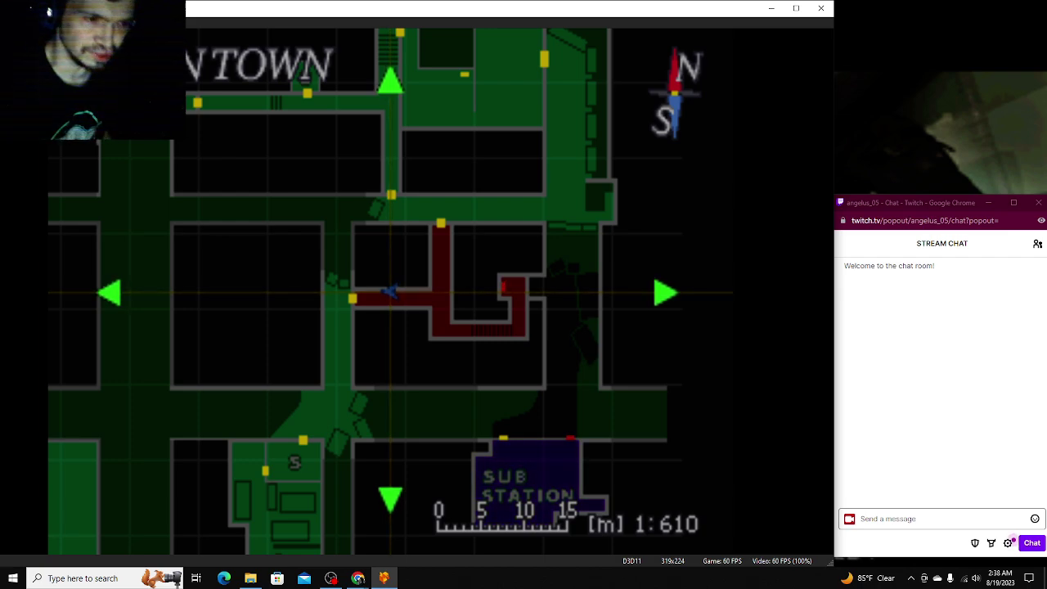
key("Escape")
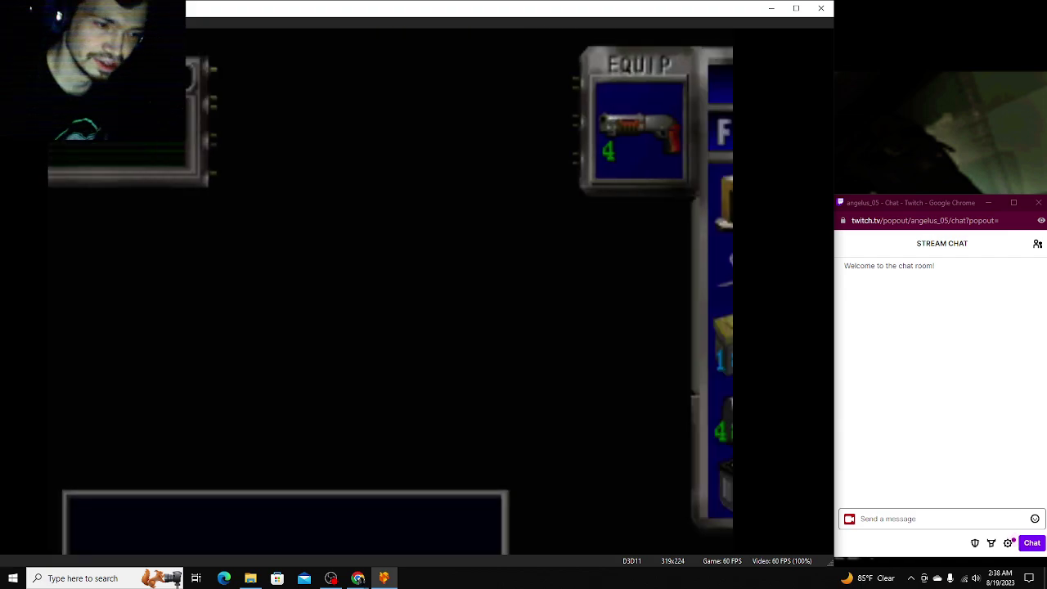
key("Down")
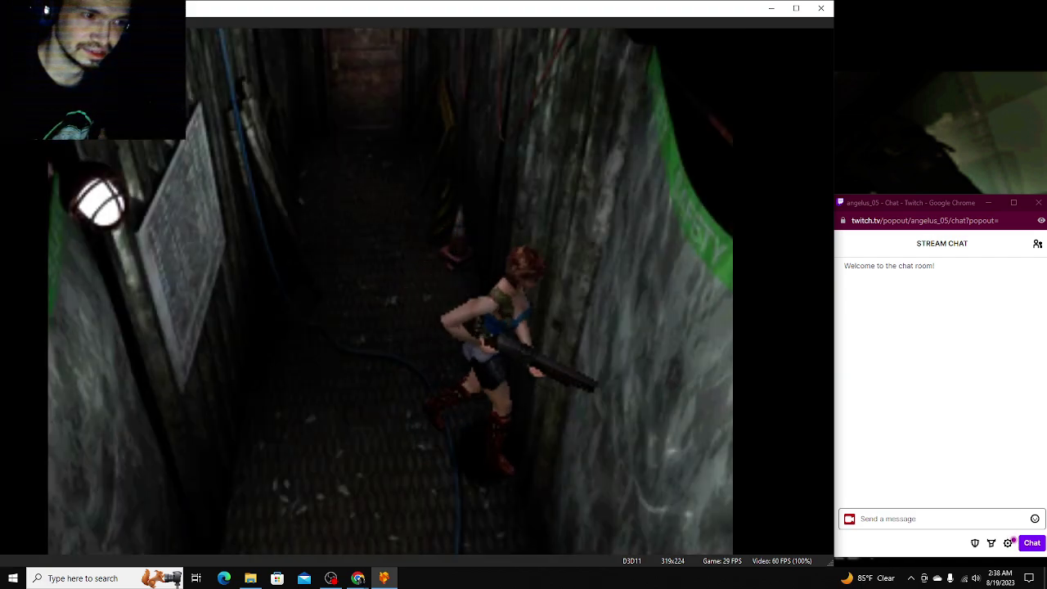
key("Up")
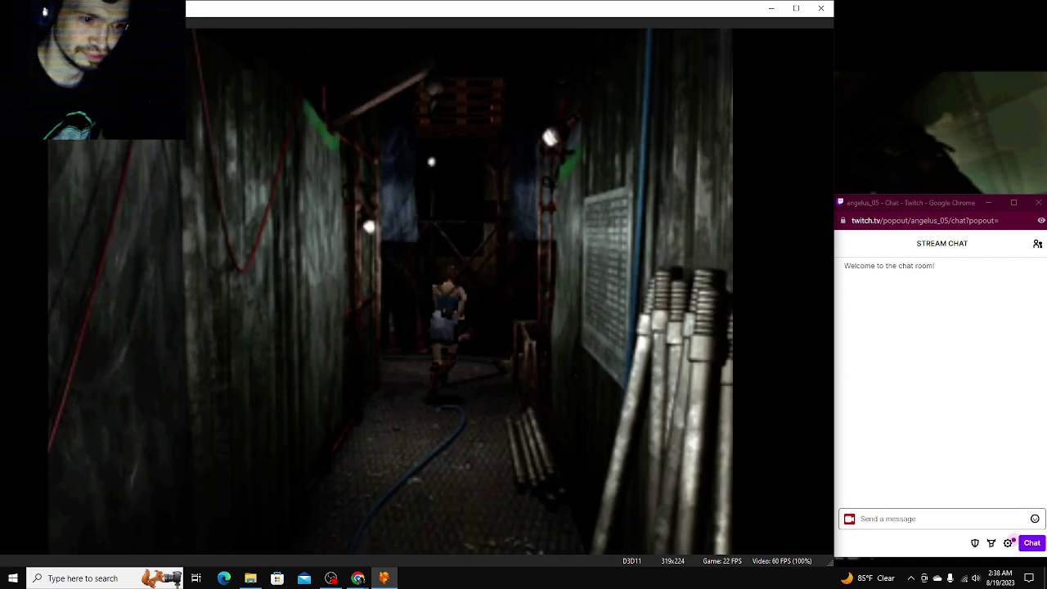
key("Up")
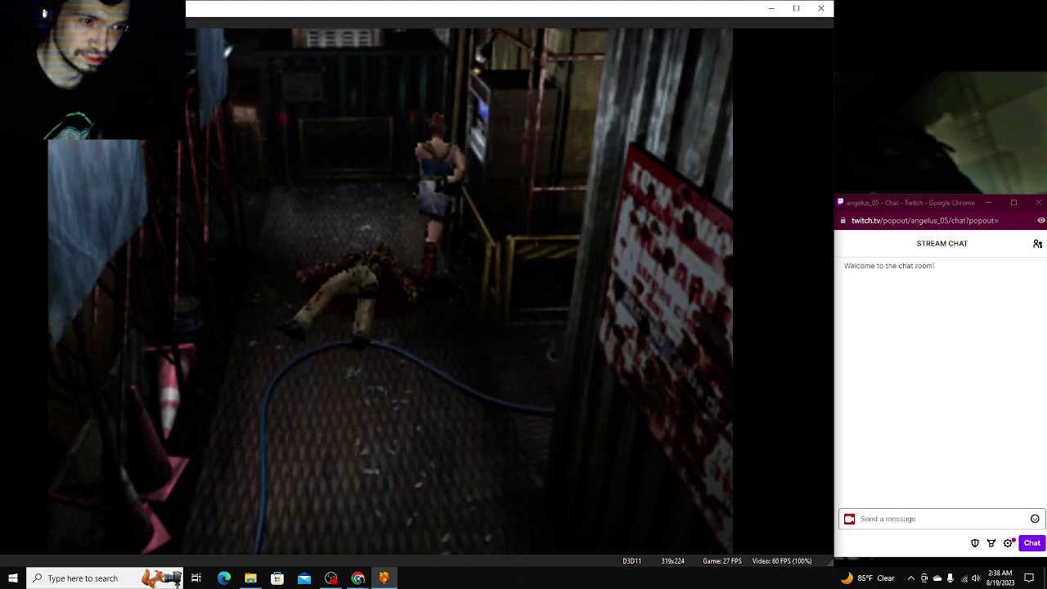
key("Up")
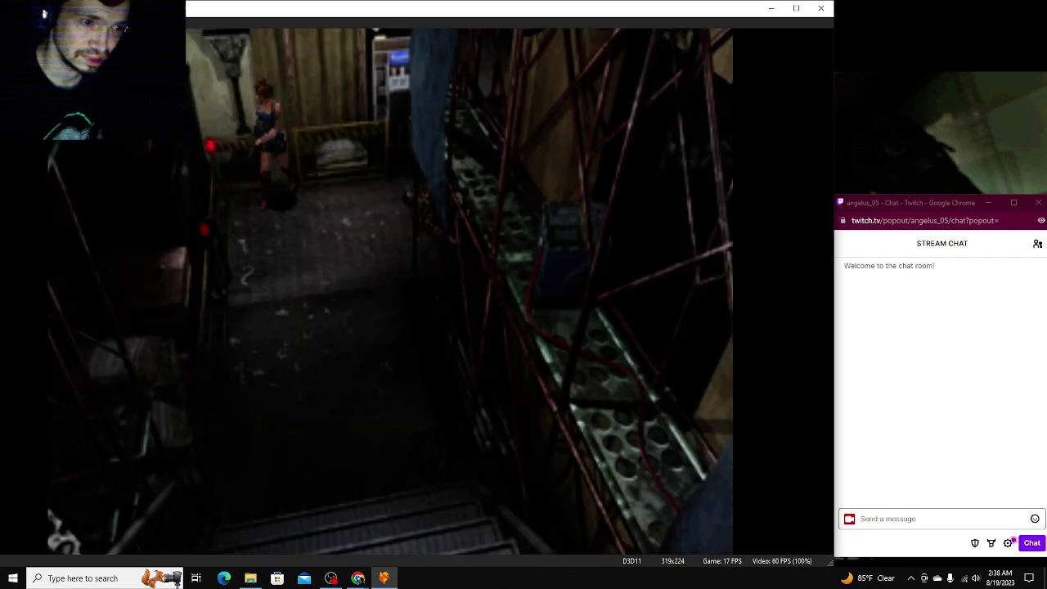
Step: Run Jill across the platform, up the stairs and along the corridor to the machine
key("Down")
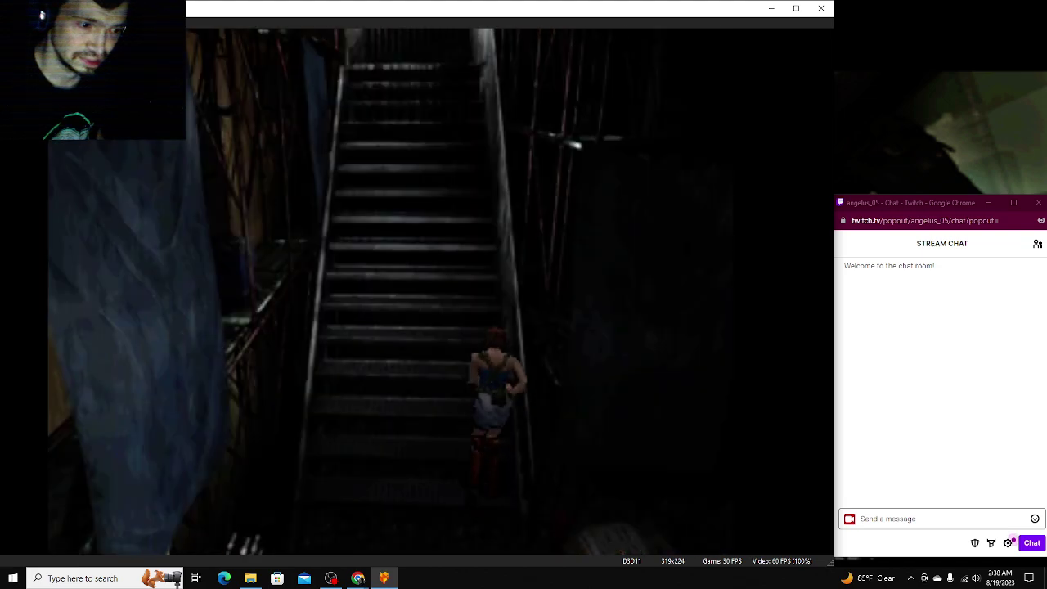
key("Up")
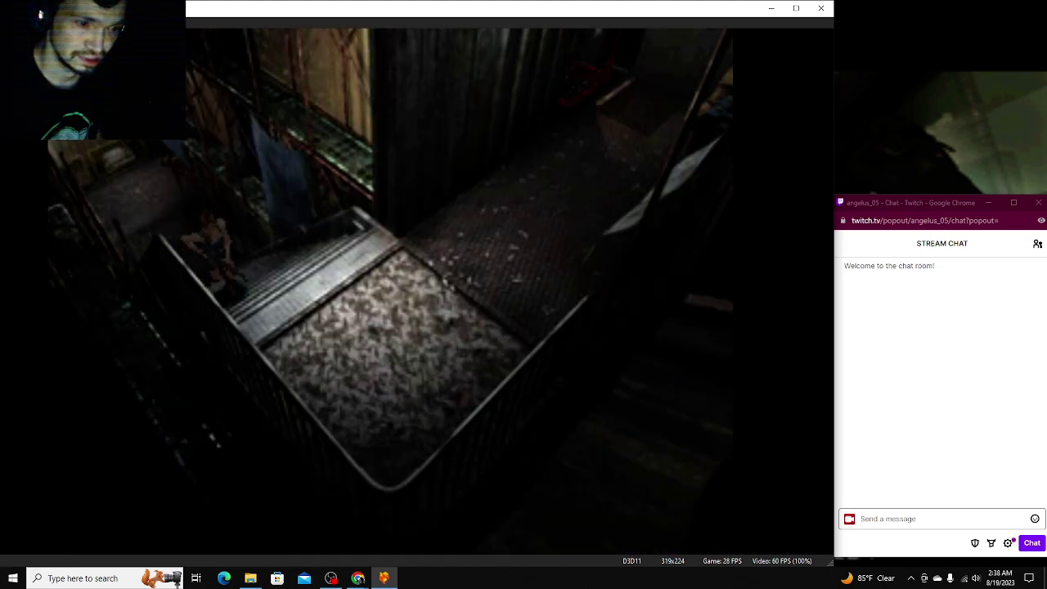
key("Up")
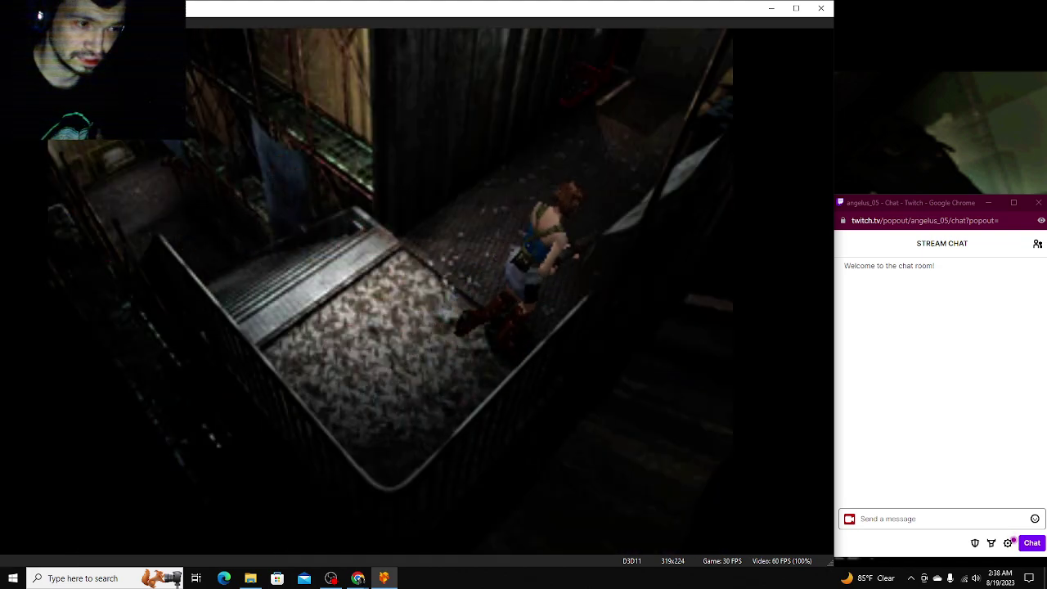
key("Up")
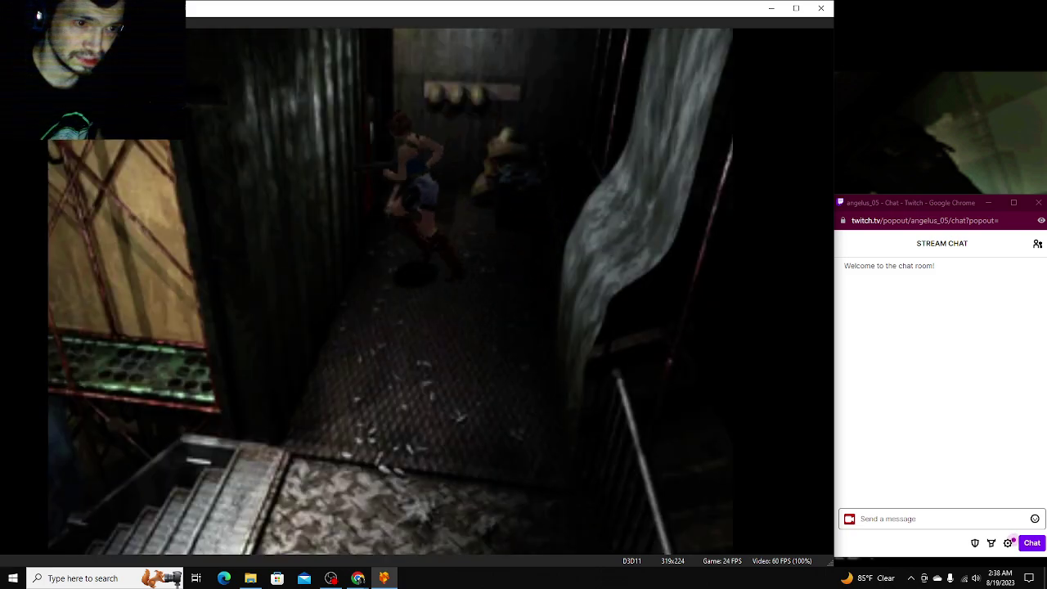
key("Up")
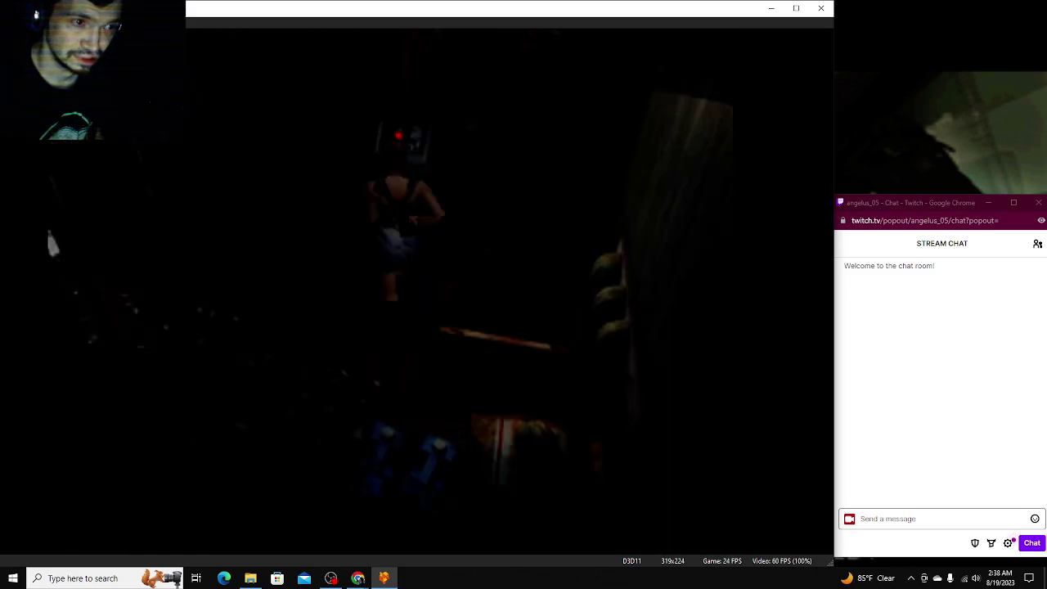
Step: Use the battery from the inventory on the machine
key("Return")
key("Down")
key("Down")
key("Down")
key("Return")
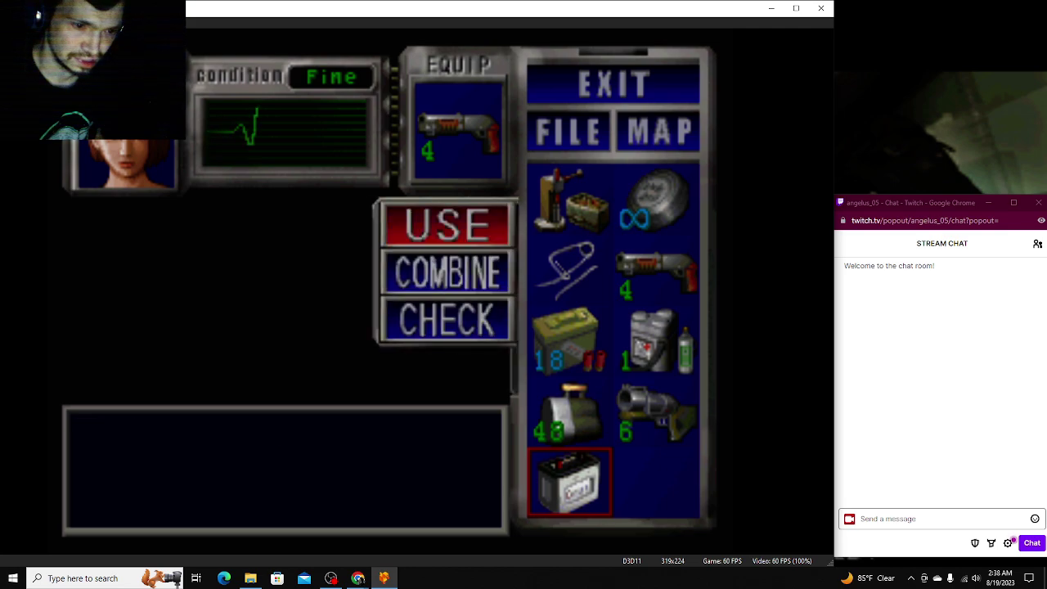
key("Return")
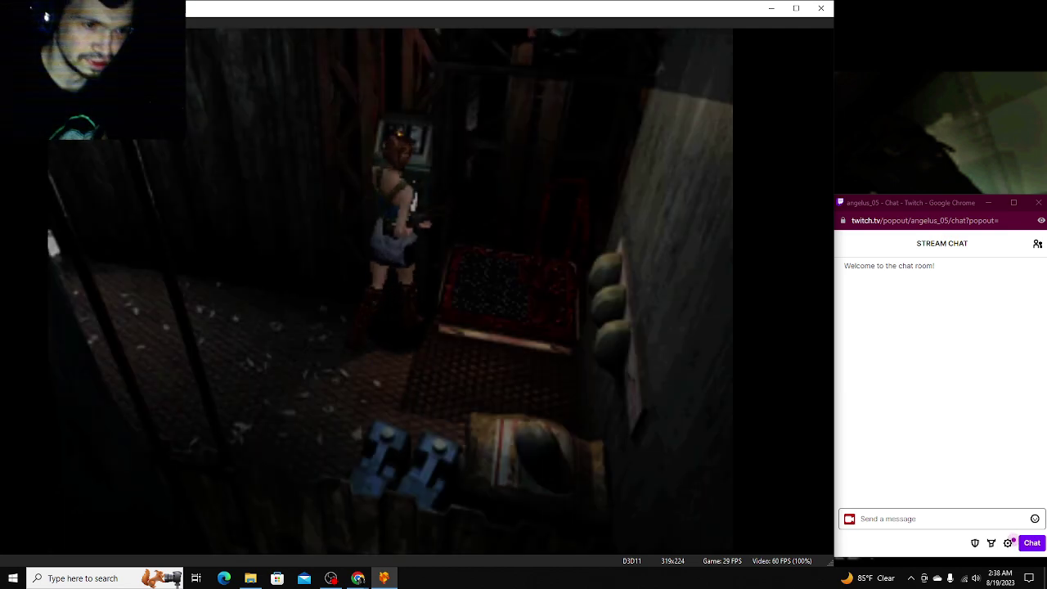
key("Right")
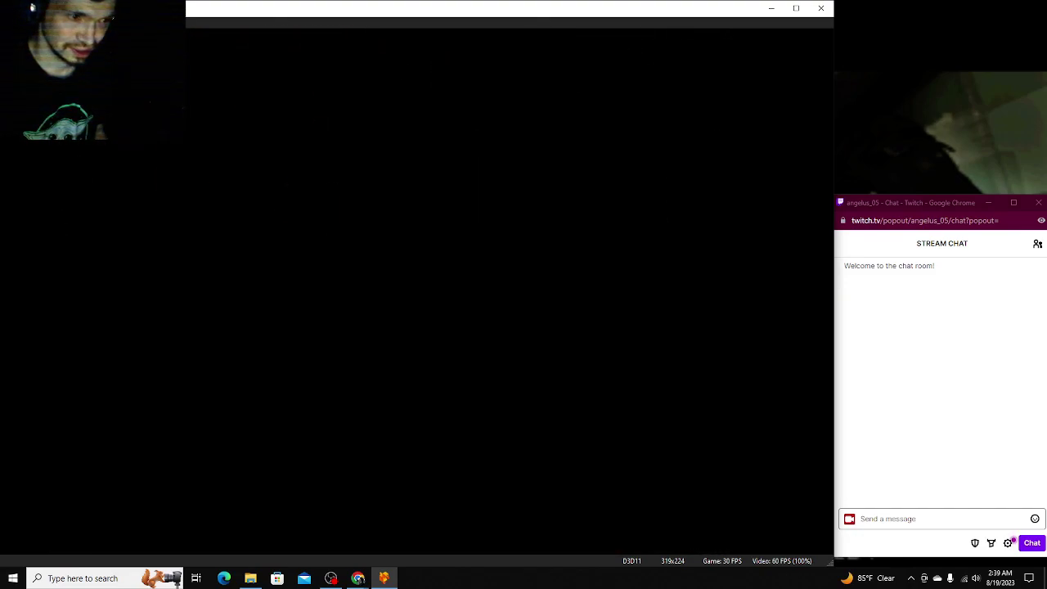
Step: Browse past Grenade Rounds to Shotgun Shells (11 spare, 3 loaded), then resume play
key("Down")
key("Down")
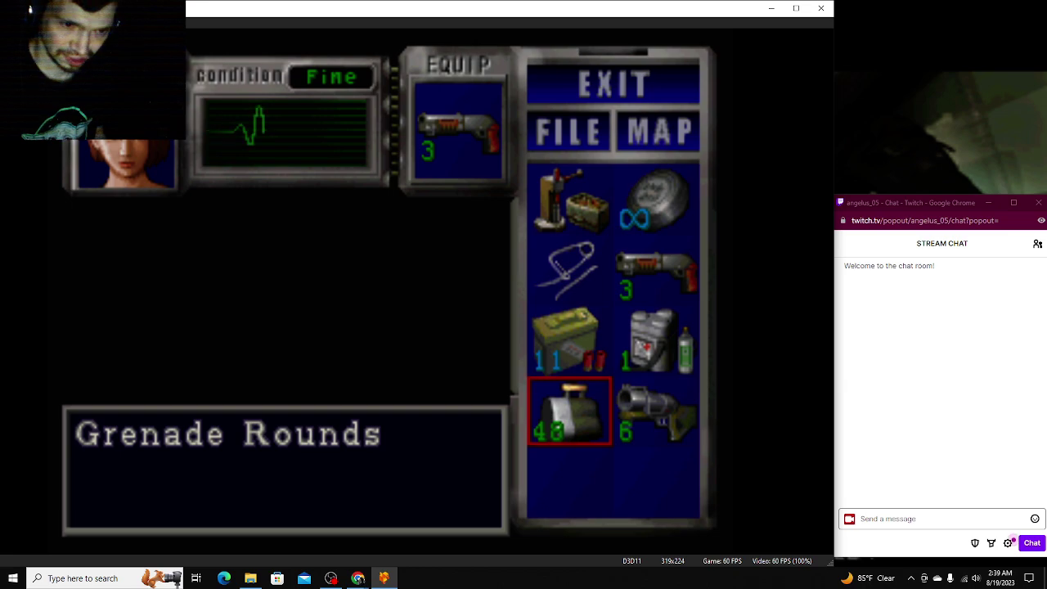
key("Up")
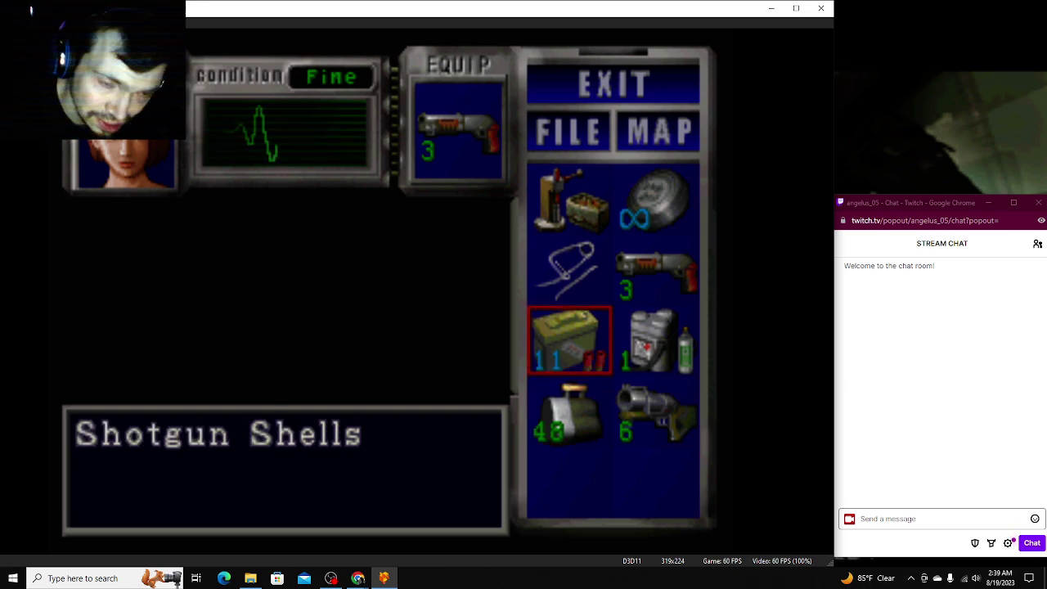
key("Escape")
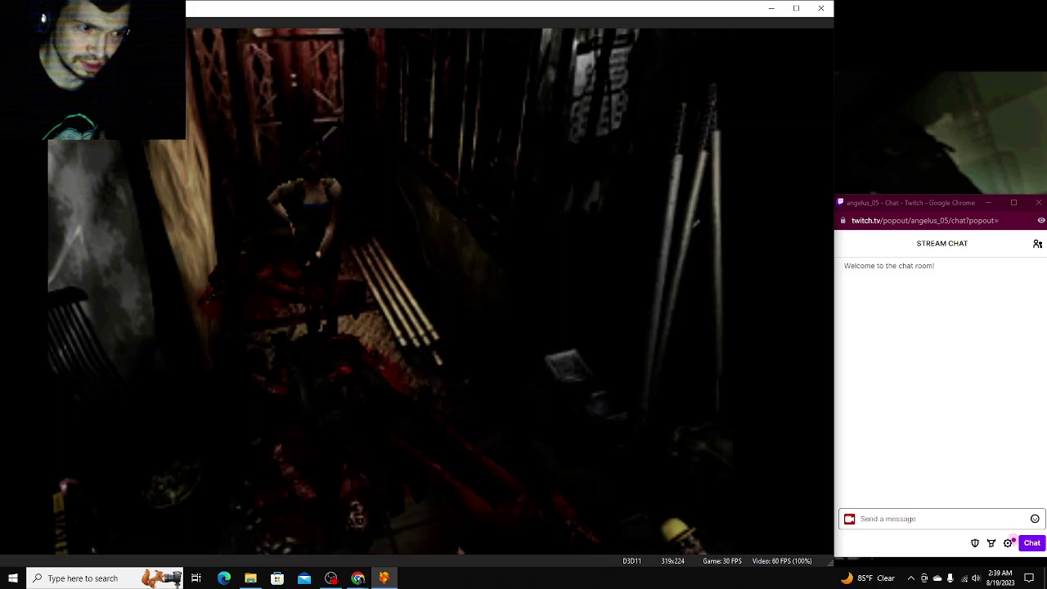
Step: Check the status screen and downtown map, then walk Jill up the alley toward the car
key("Return")
key("Escape")
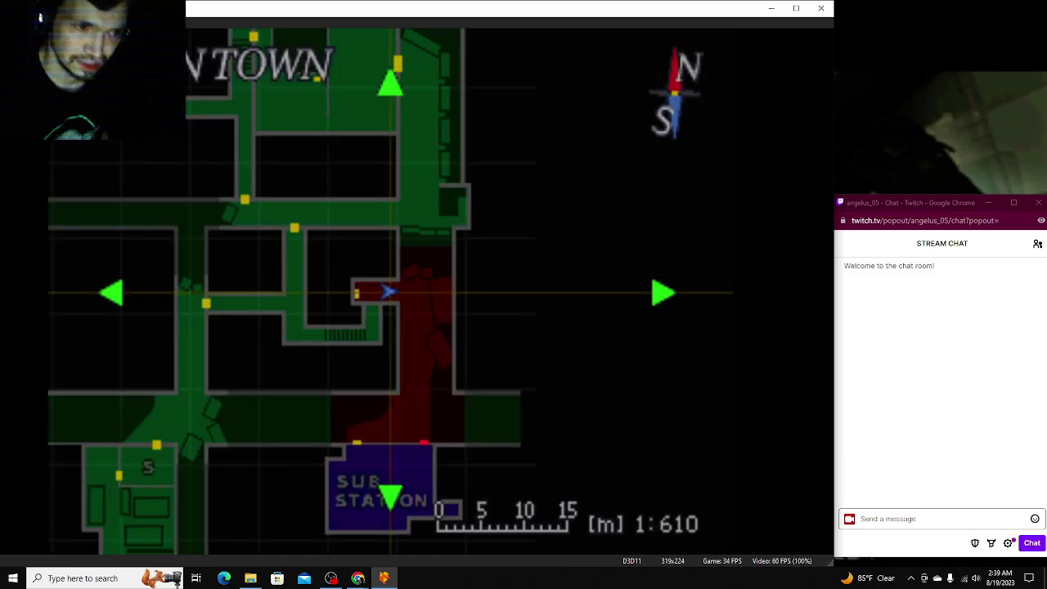
key("Escape")
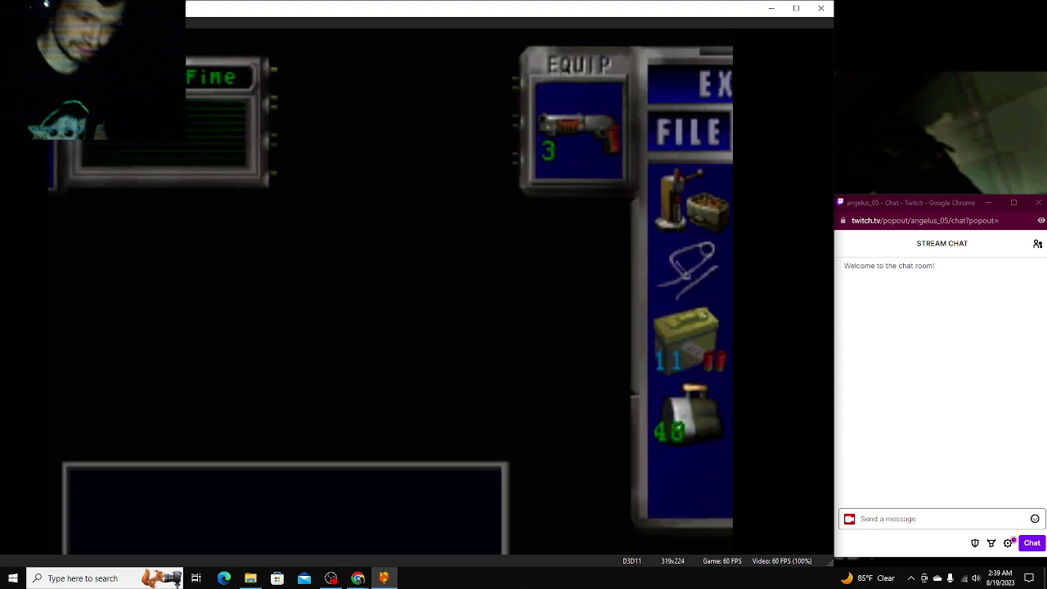
key("Escape")
key("Up")
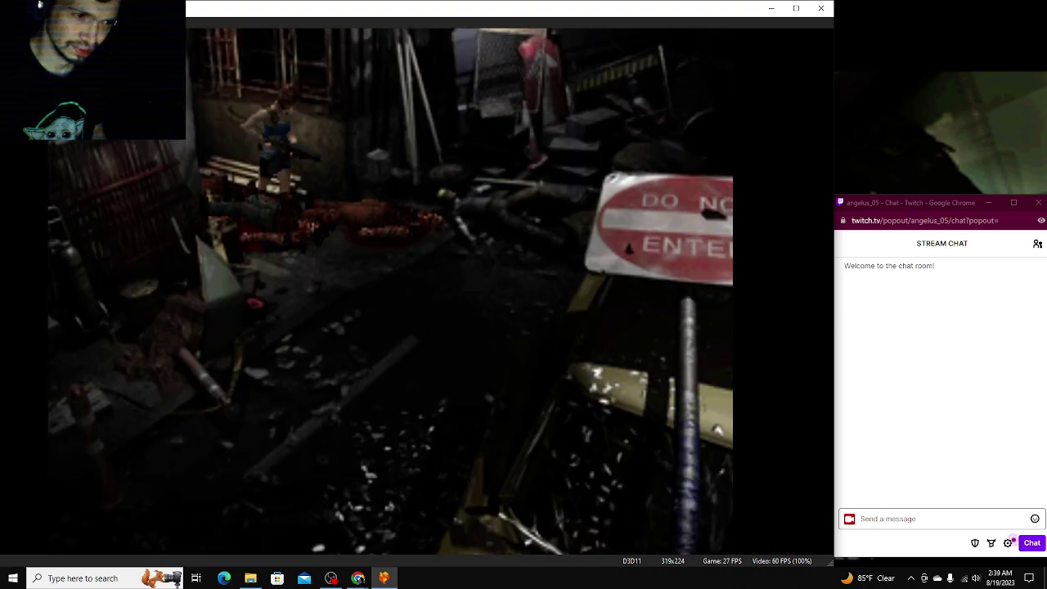
key("Up")
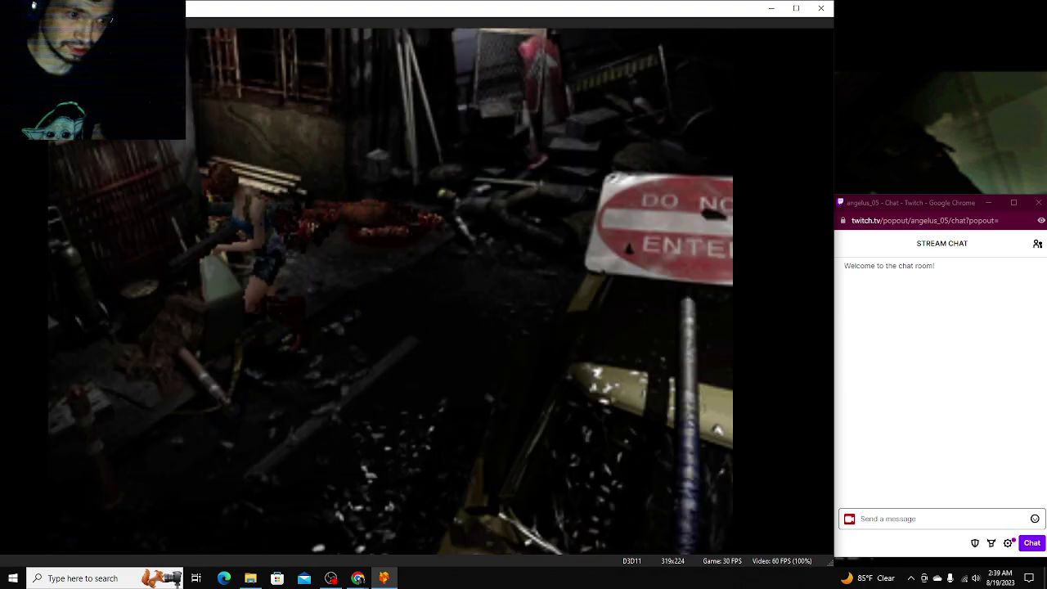
key("Up")
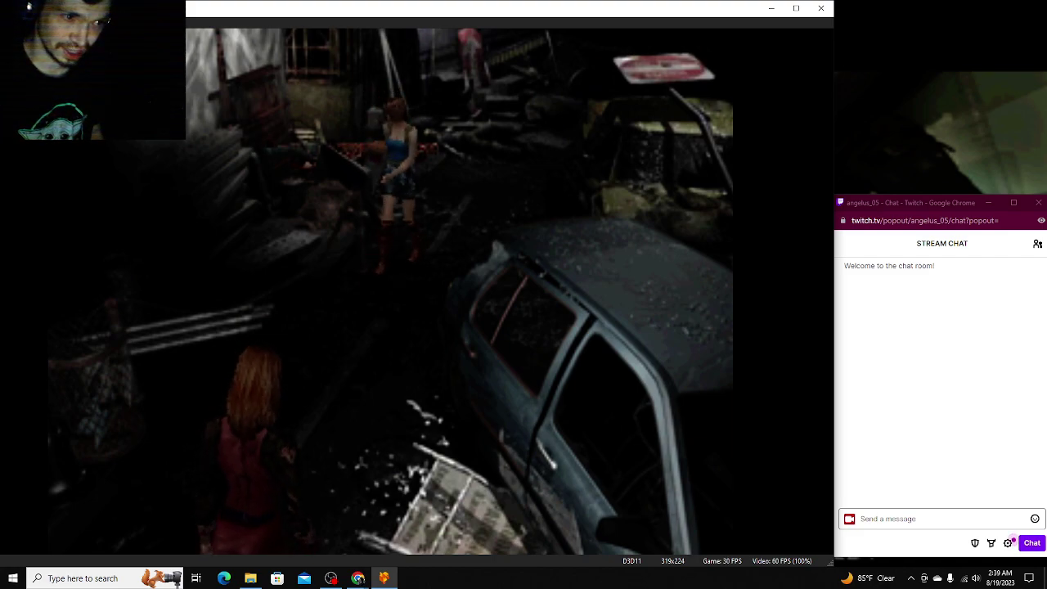
Step: Approach the red-haired figure, check the inventory, and return Jill to the car area
key("Up")
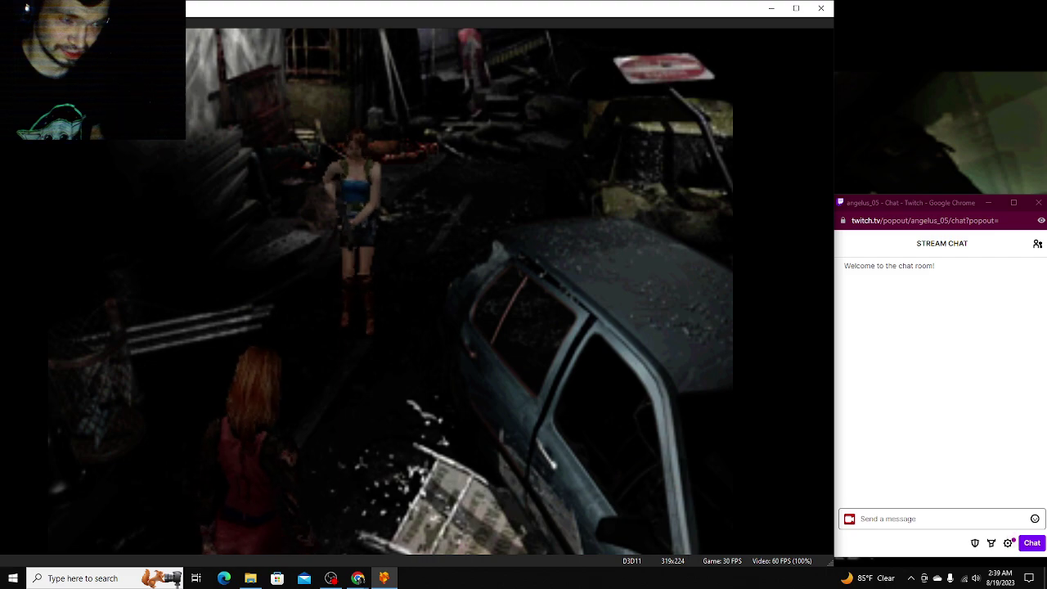
key("Up")
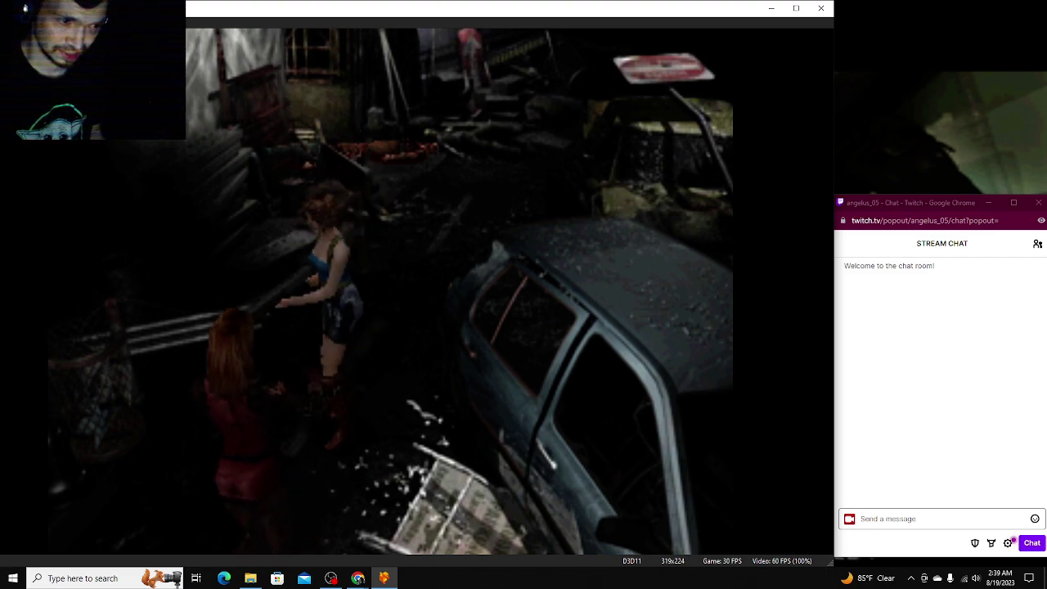
key("Up")
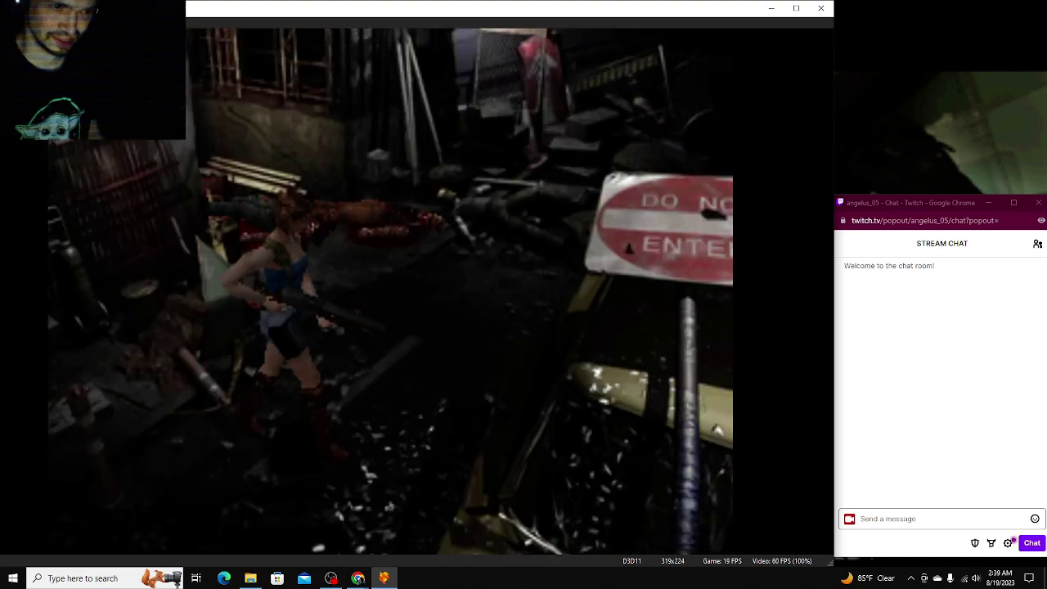
key("Return")
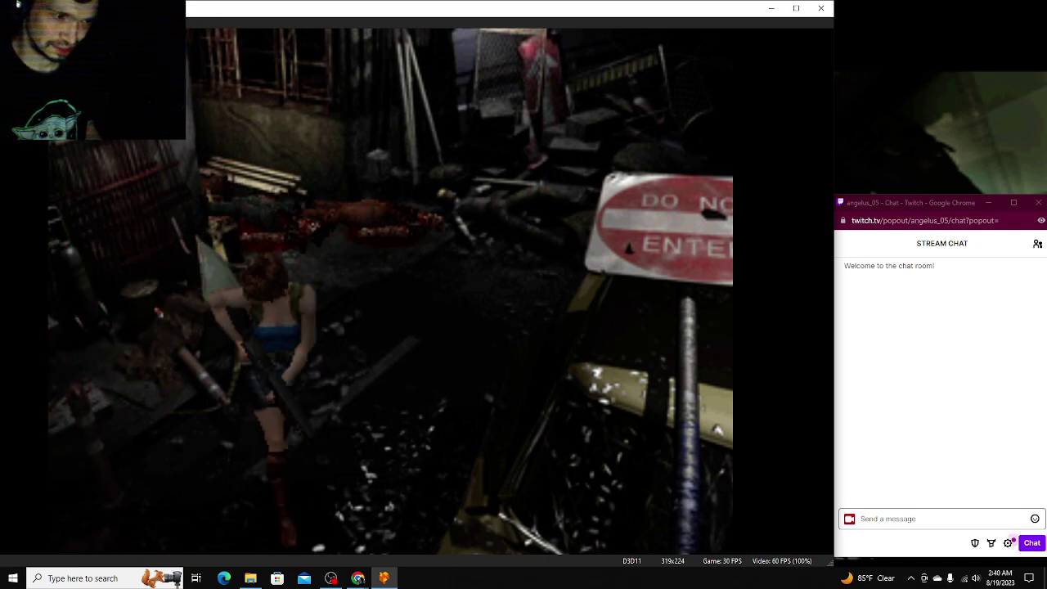
key("Up")
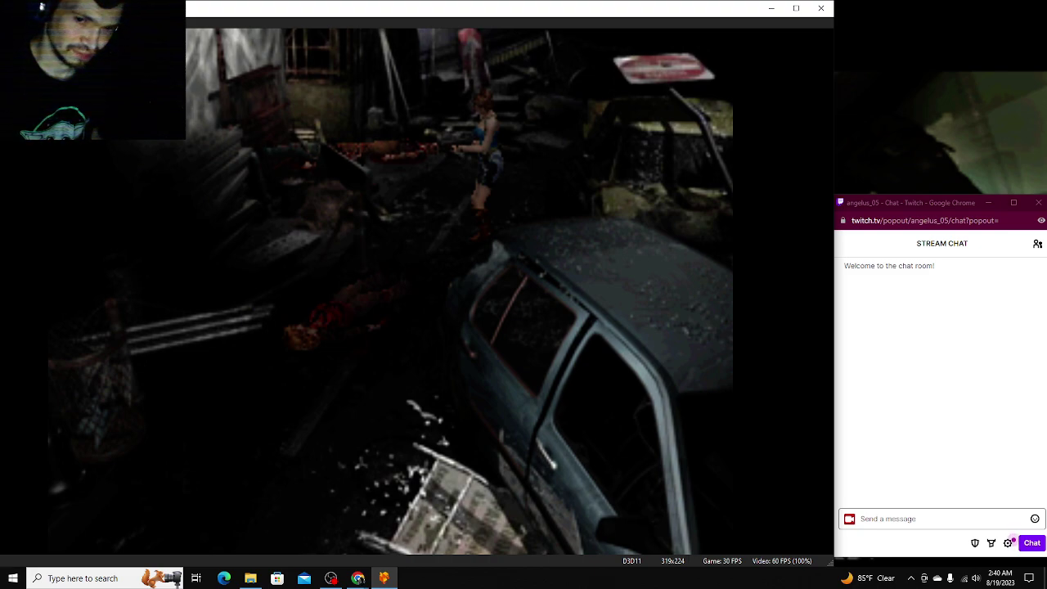
Step: Check the area map, then run Jill up the alley to the power station door
key("Return")
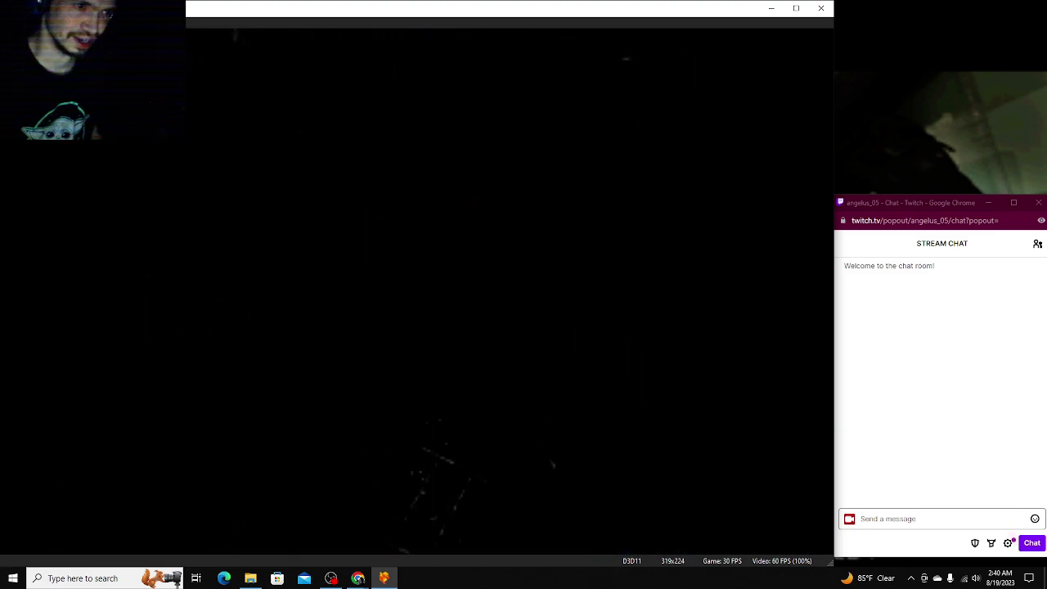
key("Return")
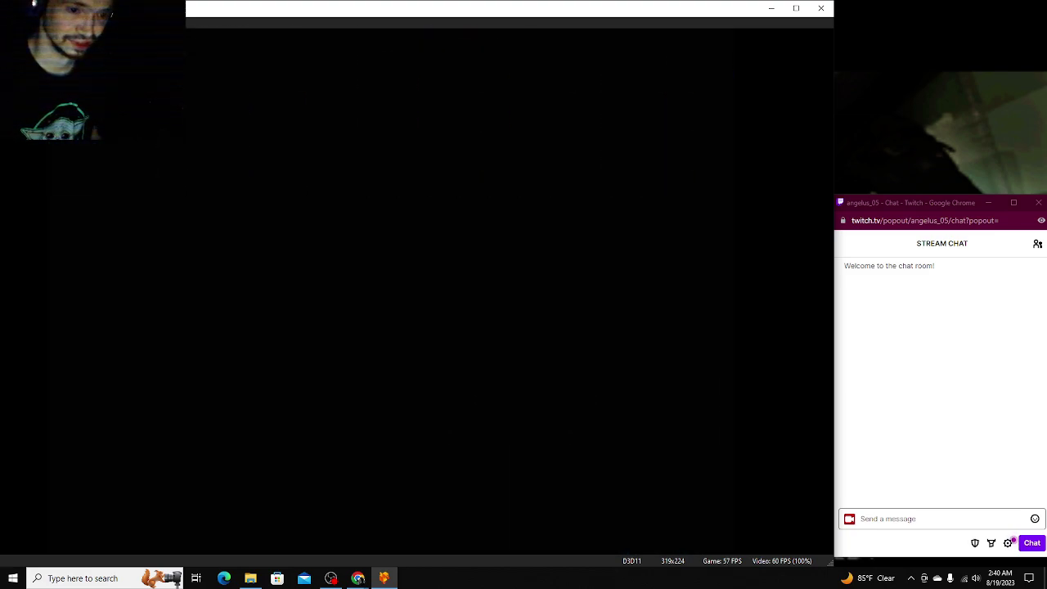
key("Escape")
key("Escape")
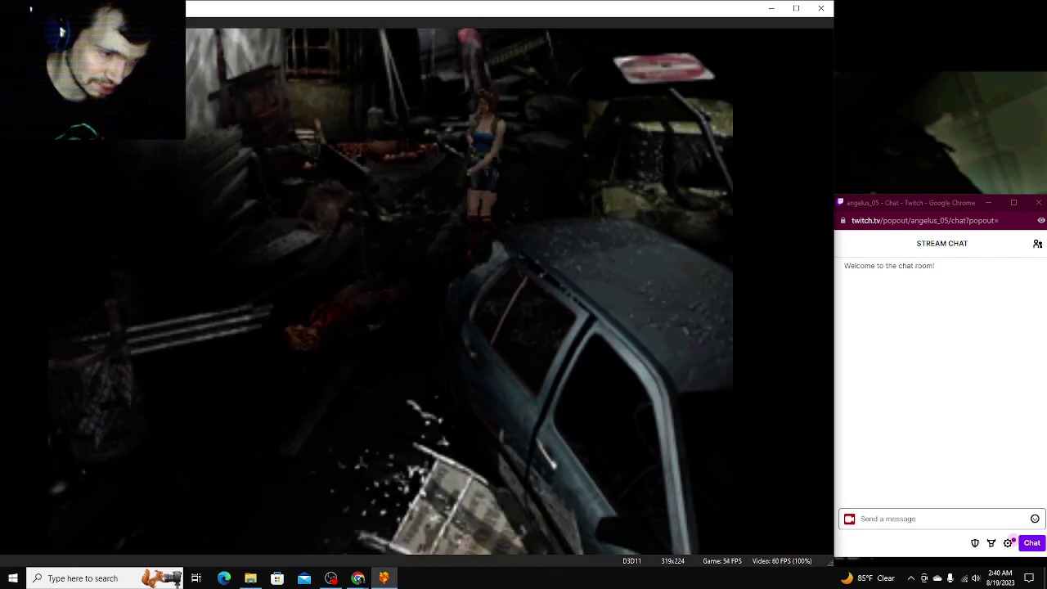
key("Up")
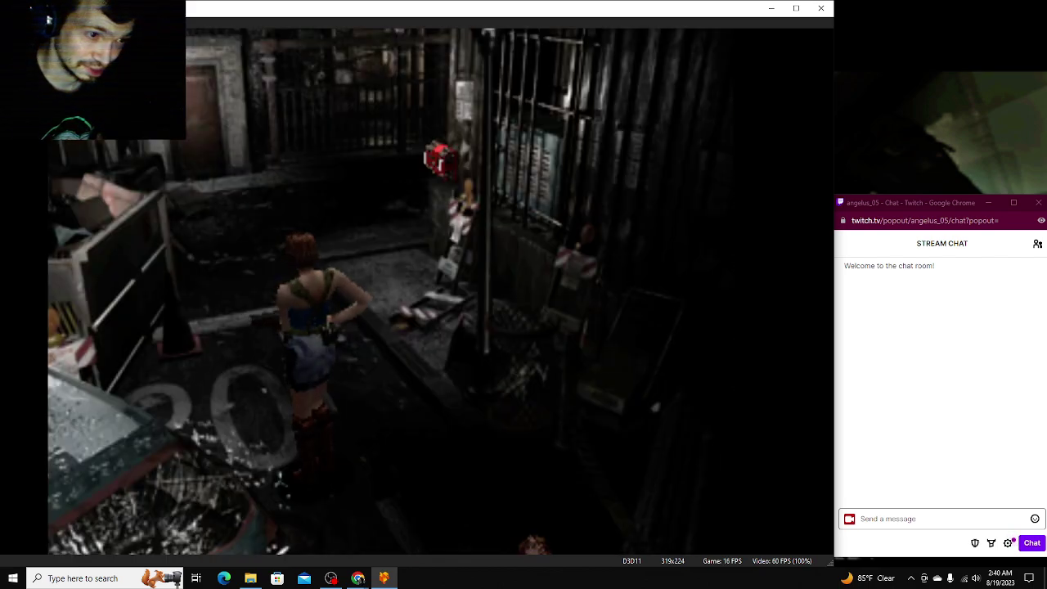
key("Up")
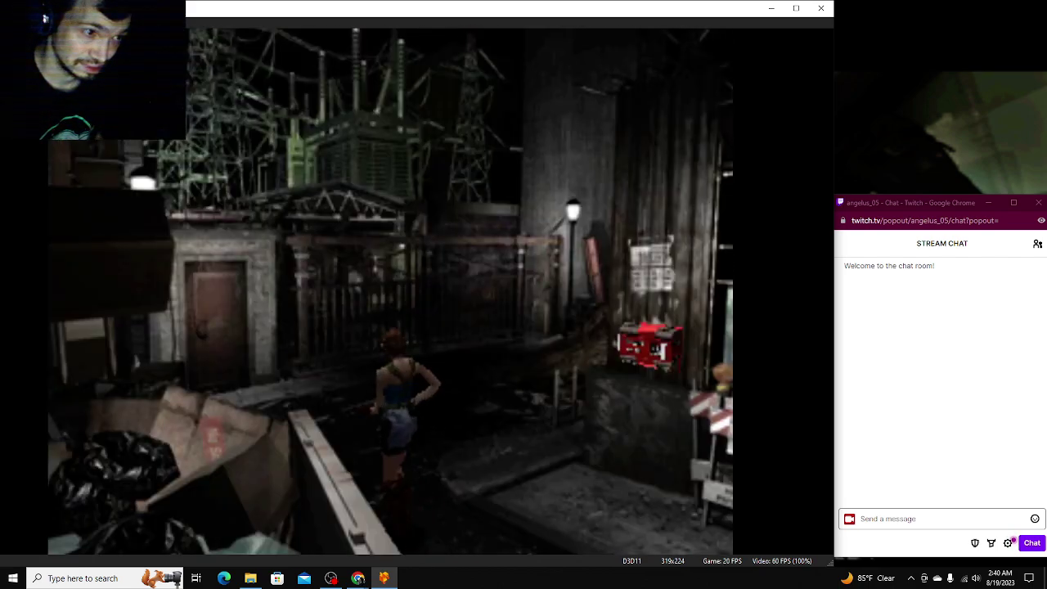
key("Up")
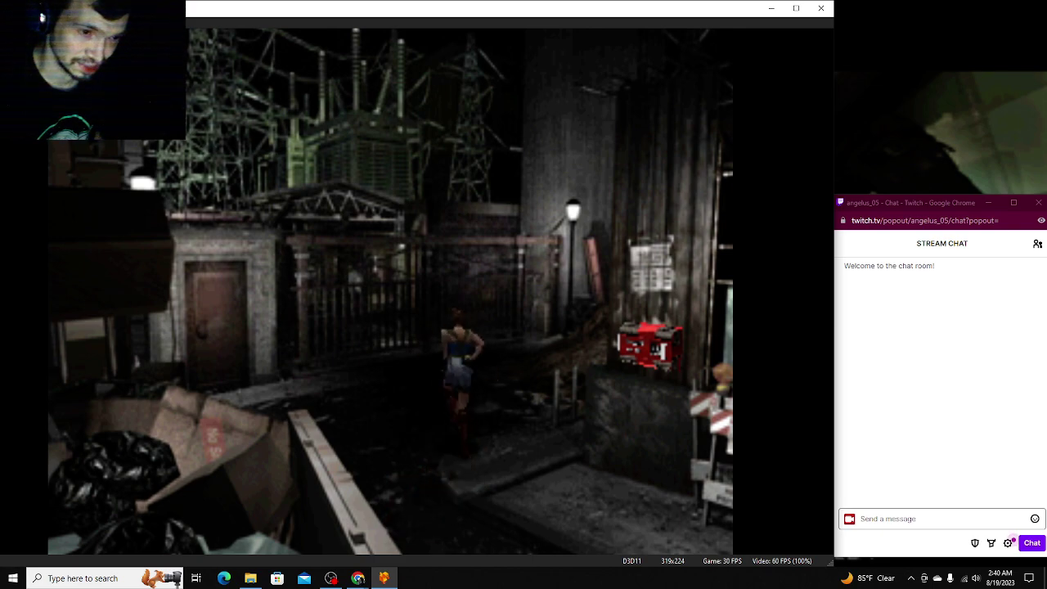
Step: Check the substation map, find the door locked, and follow the gate walkway onward
key("Up")
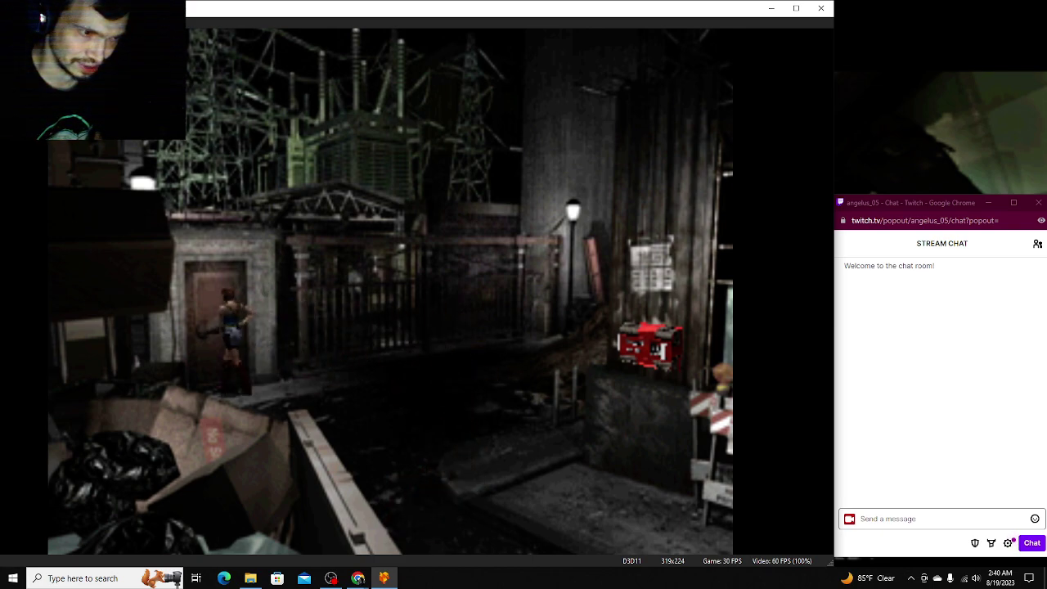
key("Escape")
key("Return")
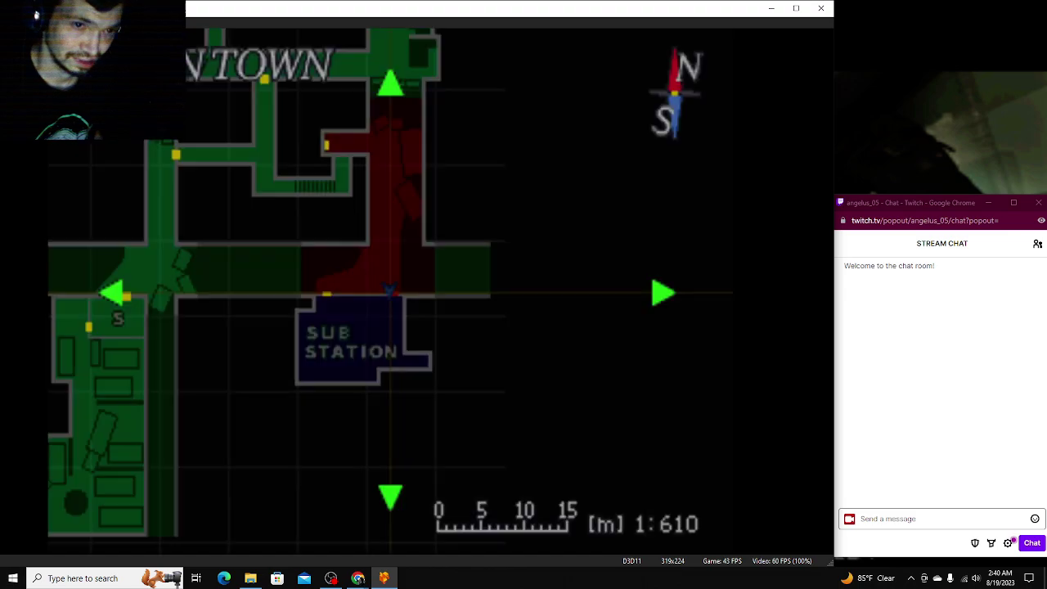
key("Escape")
key("Return")
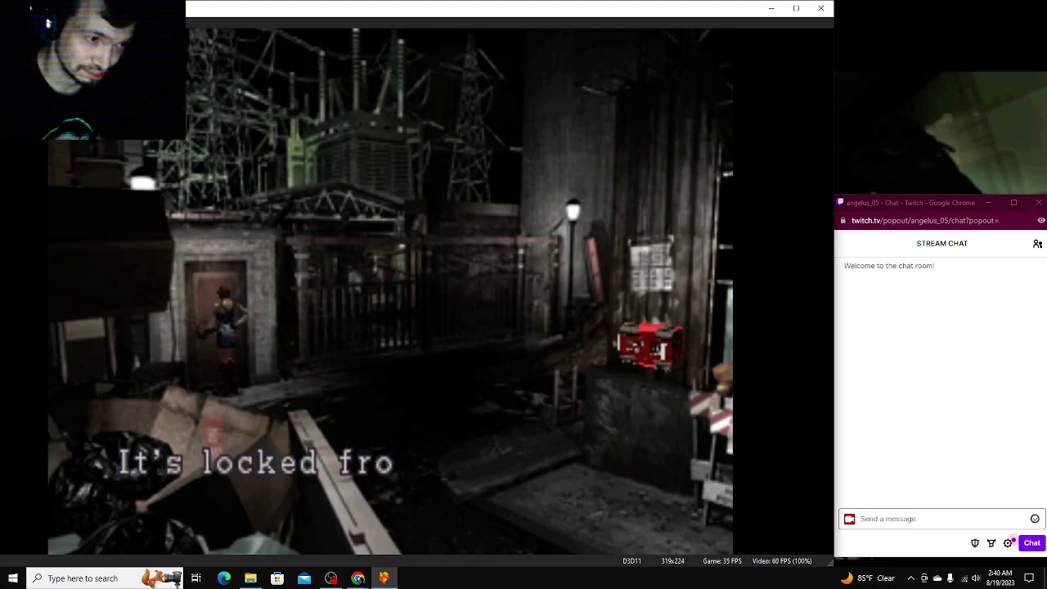
key("Return")
key("Right")
key("Right")
key("Right")
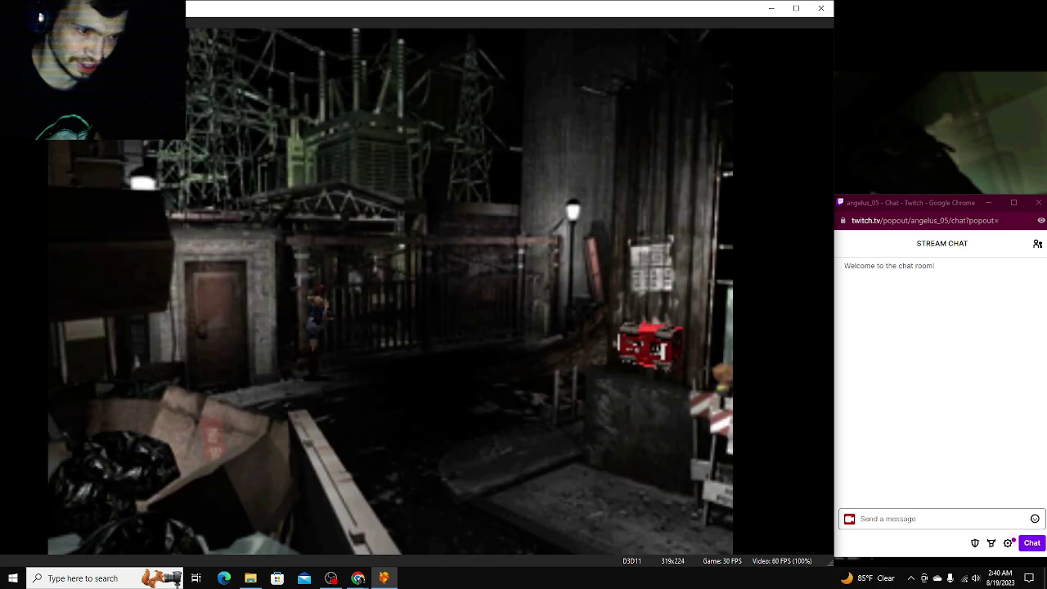
key("Down")
key("Down")
key("Down")
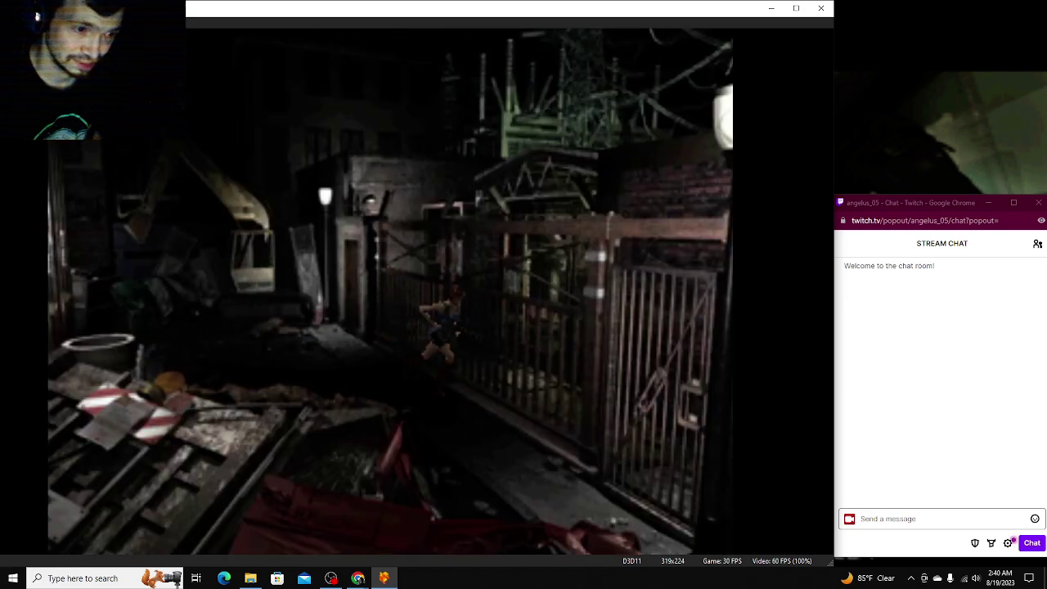
key("Return")
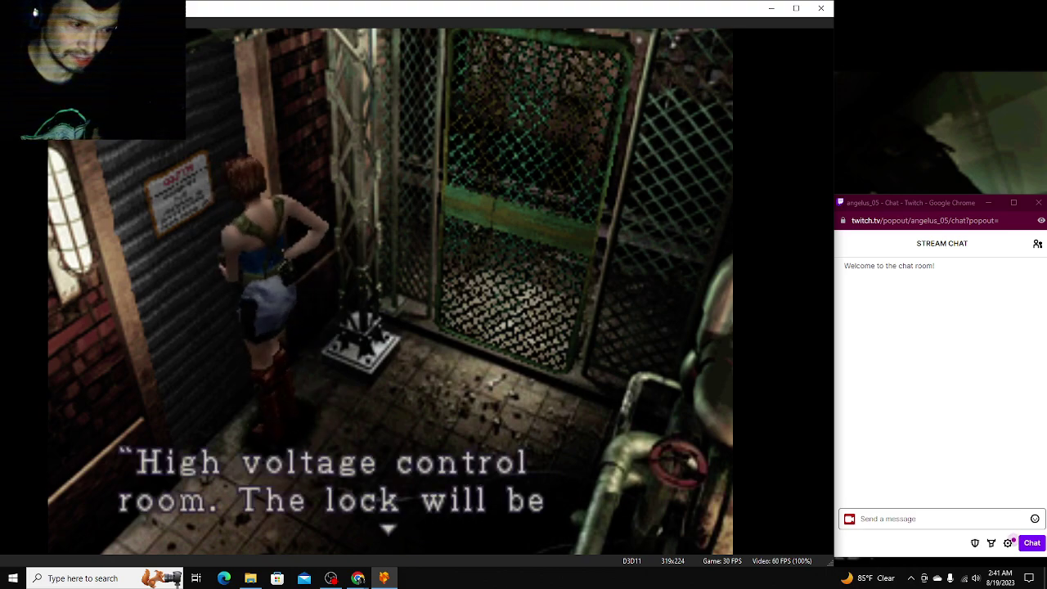
Step: Read the high-voltage notice, examine the transformer panel set to auto mode, then walk on
key("Return")
key("Return")
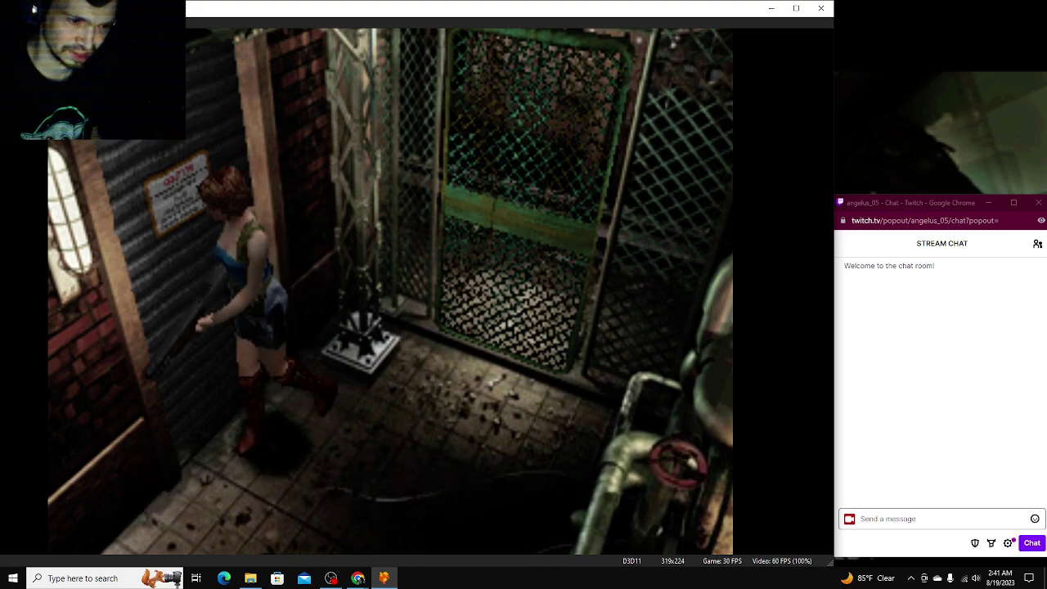
key("Up")
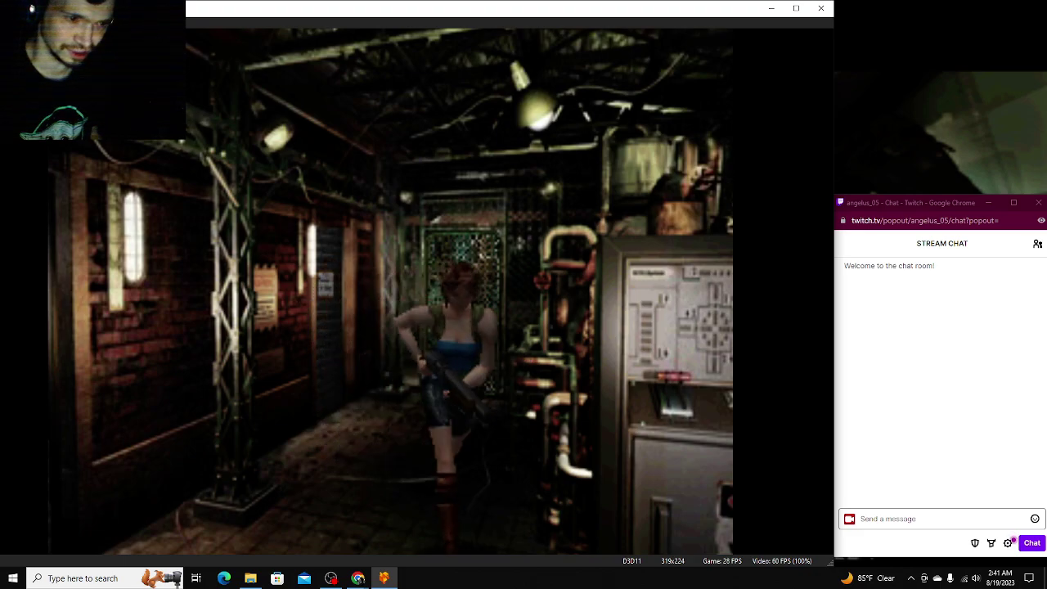
key("Left")
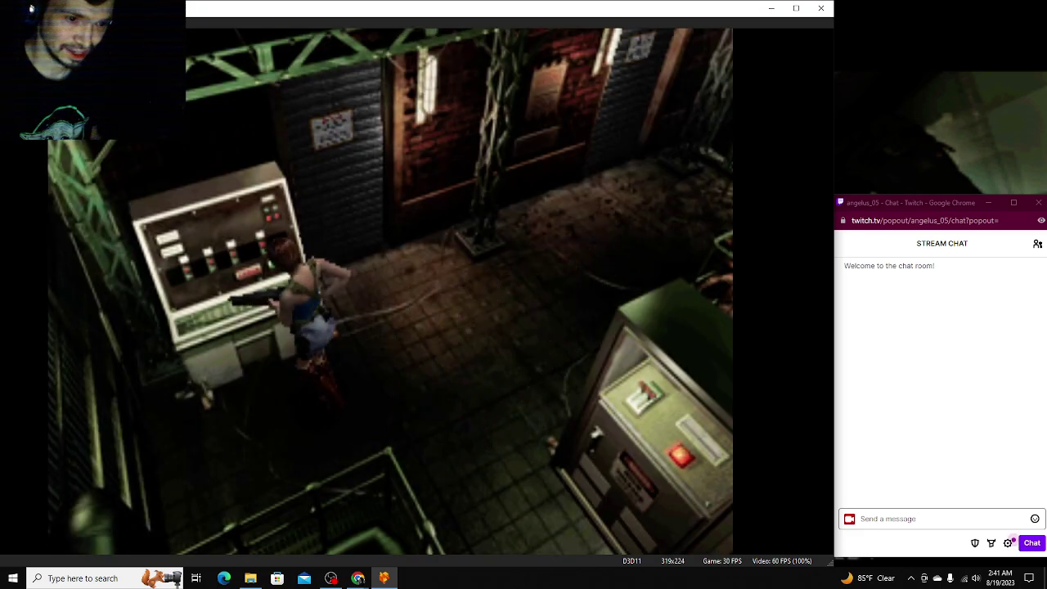
key("Return")
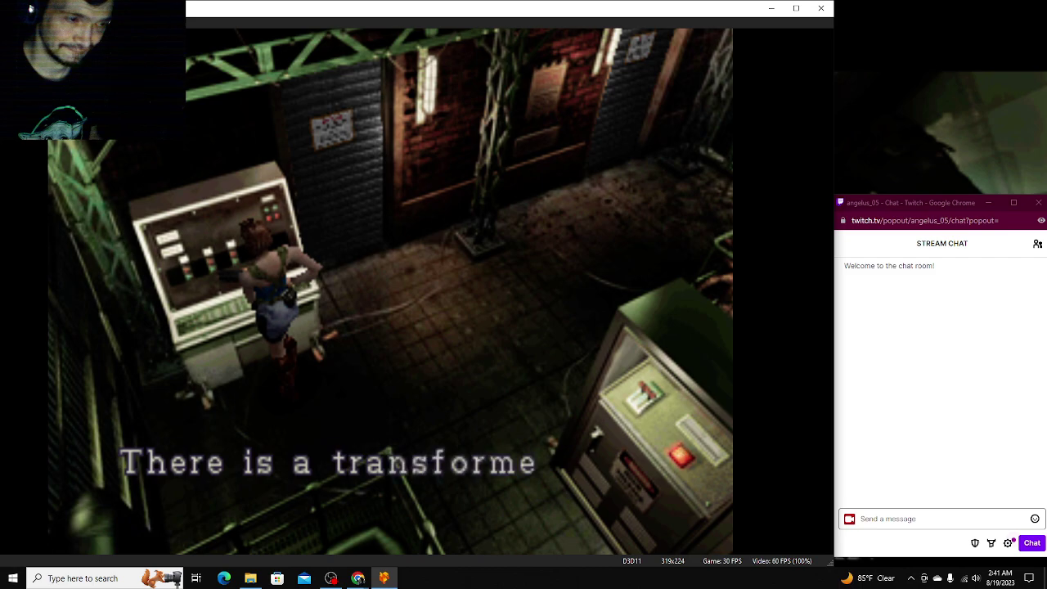
key("Return")
key("Return")
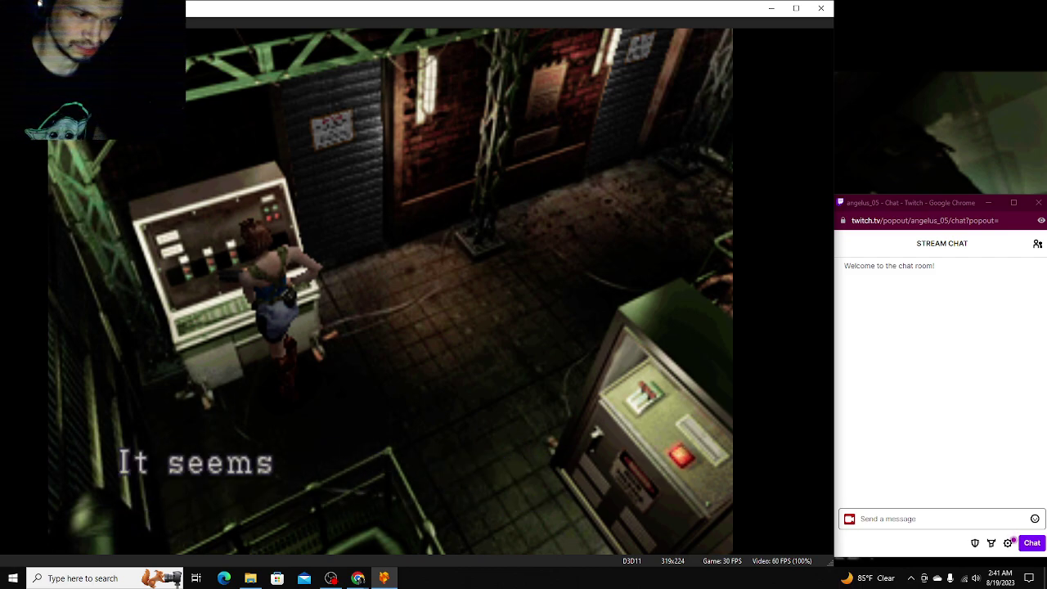
key("Return")
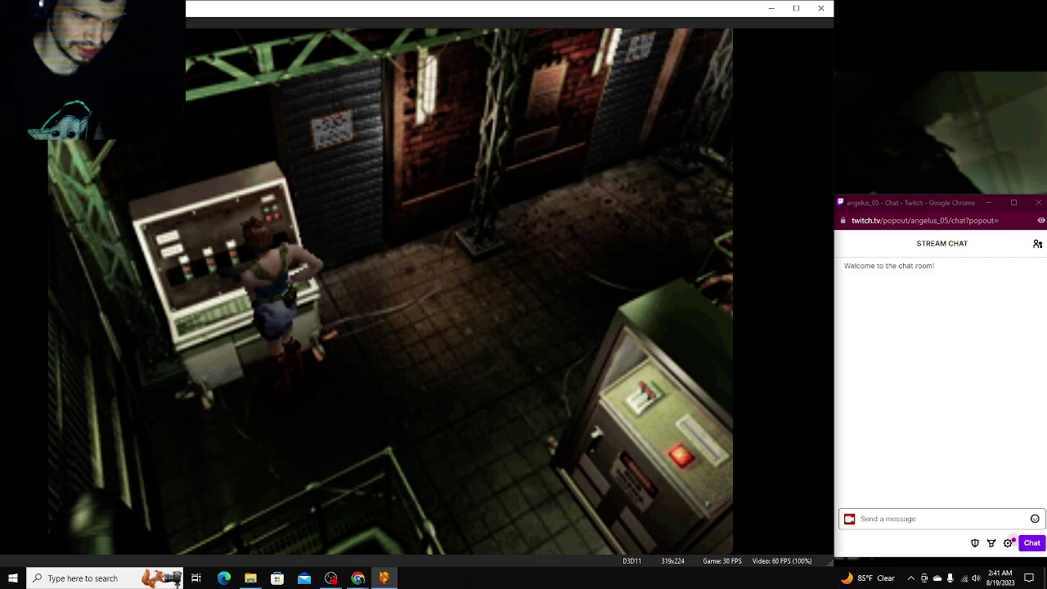
key("Right")
key("Up")
key("Up")
key("Up")
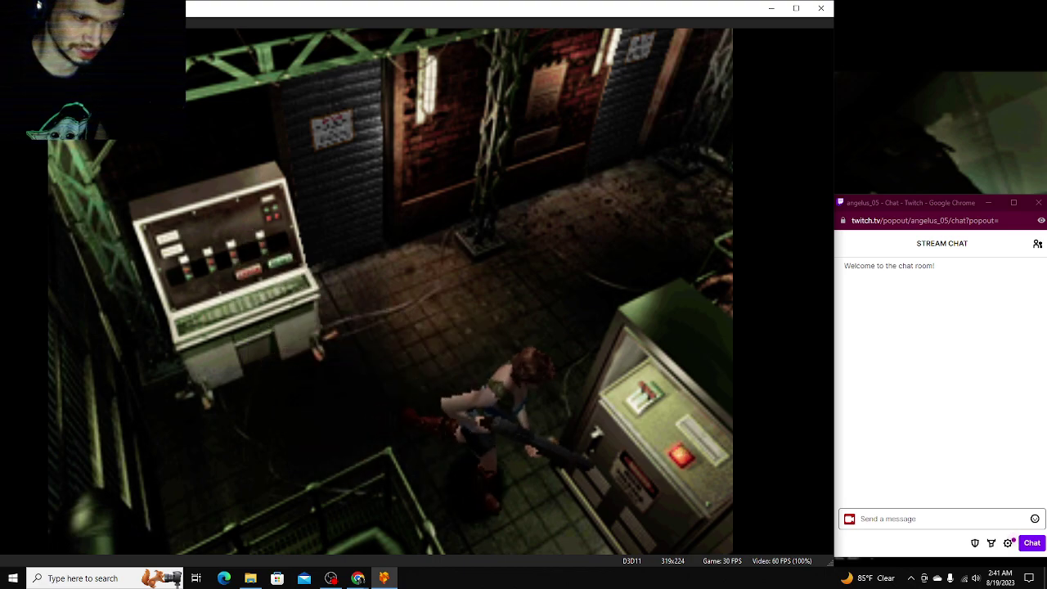
key("Up")
key("Up")
key("Up")
key("Up")
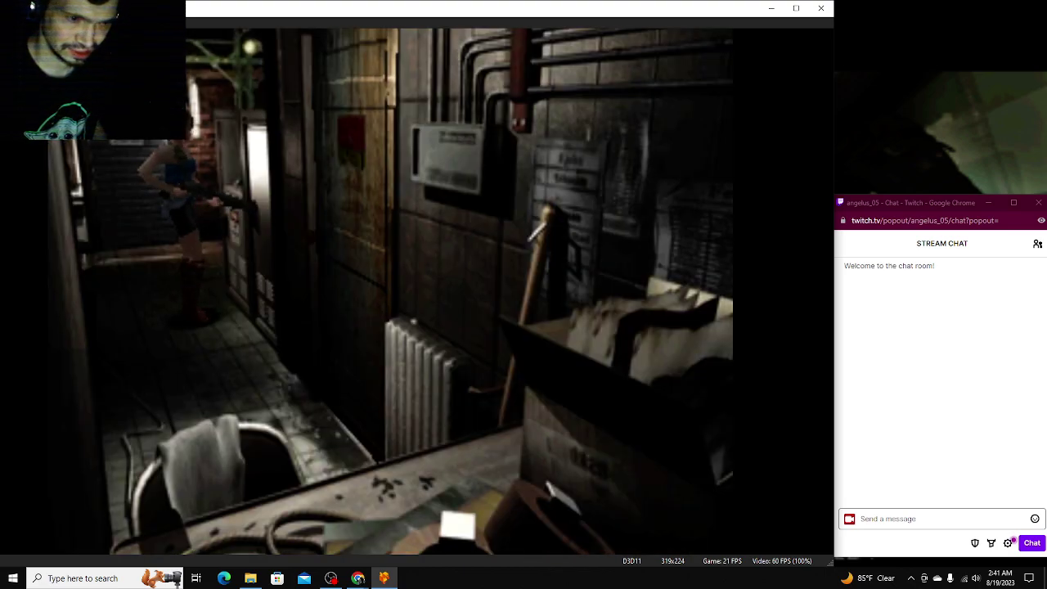
Step: Examine the transformer operation box and read its warning text to the manual-mode question
key("Return")
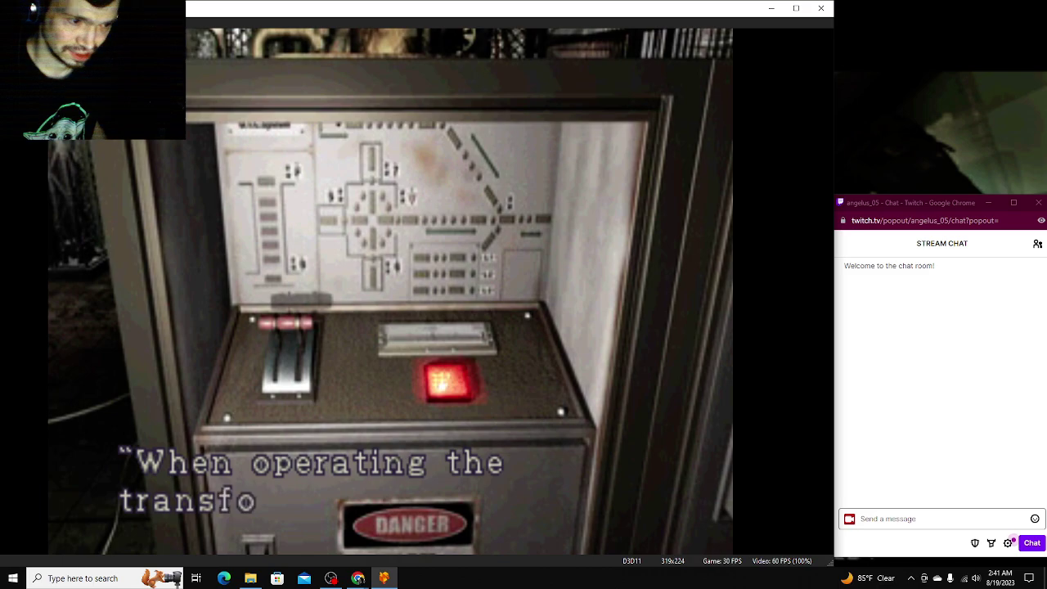
key("Return")
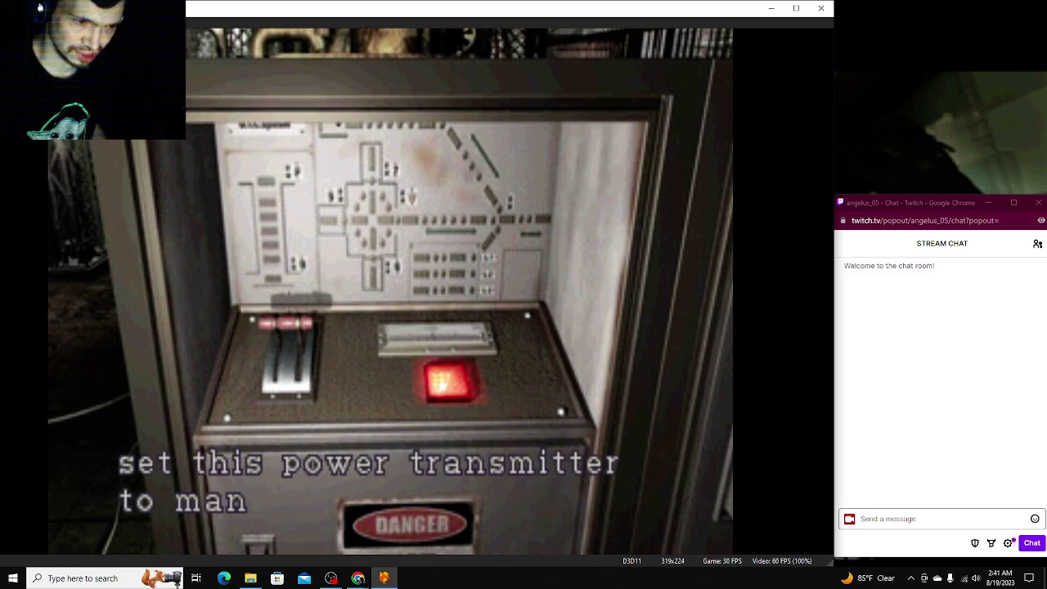
key("Return")
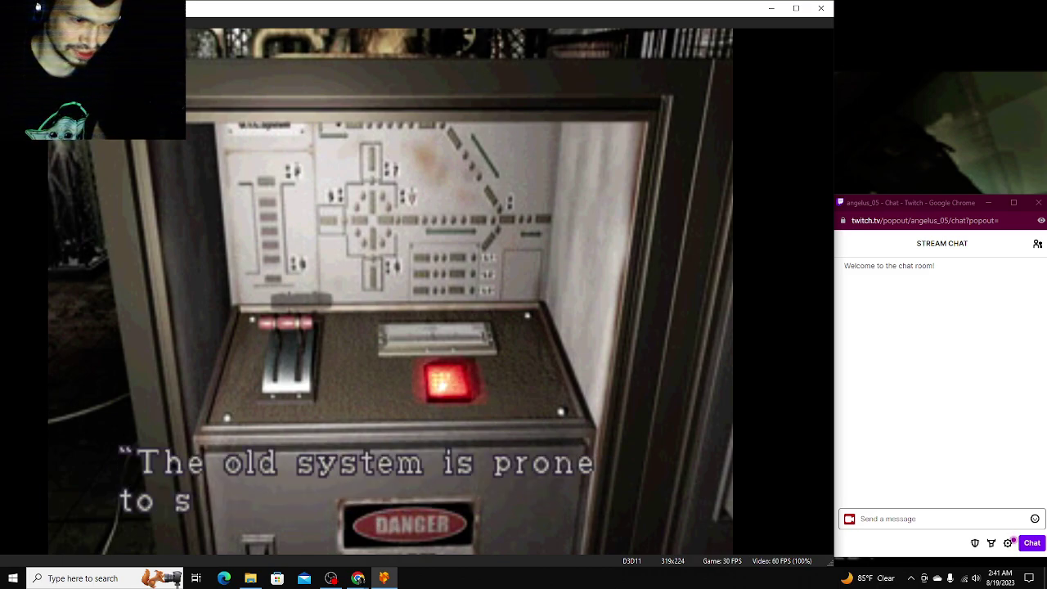
key("Return")
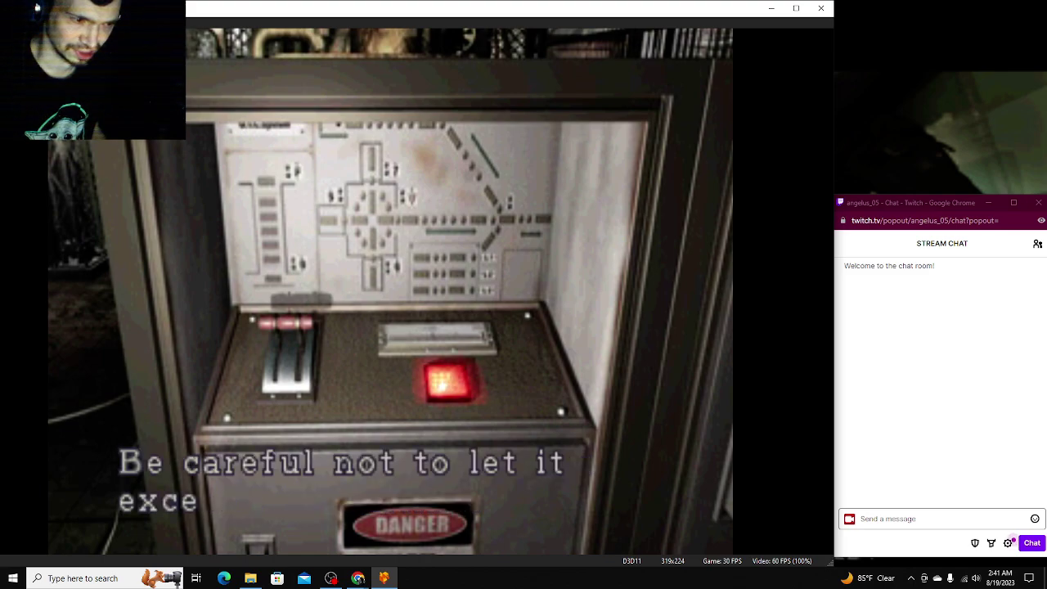
key("Return")
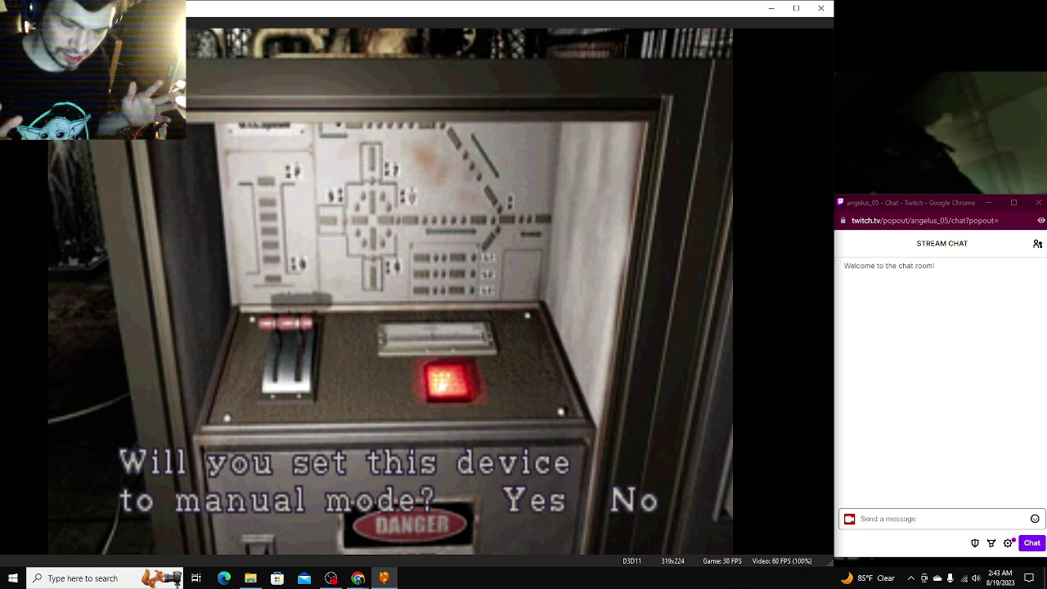
Step: Toggle the manual-mode answer between No and Yes, briefly checking the volume controls
key("Right")
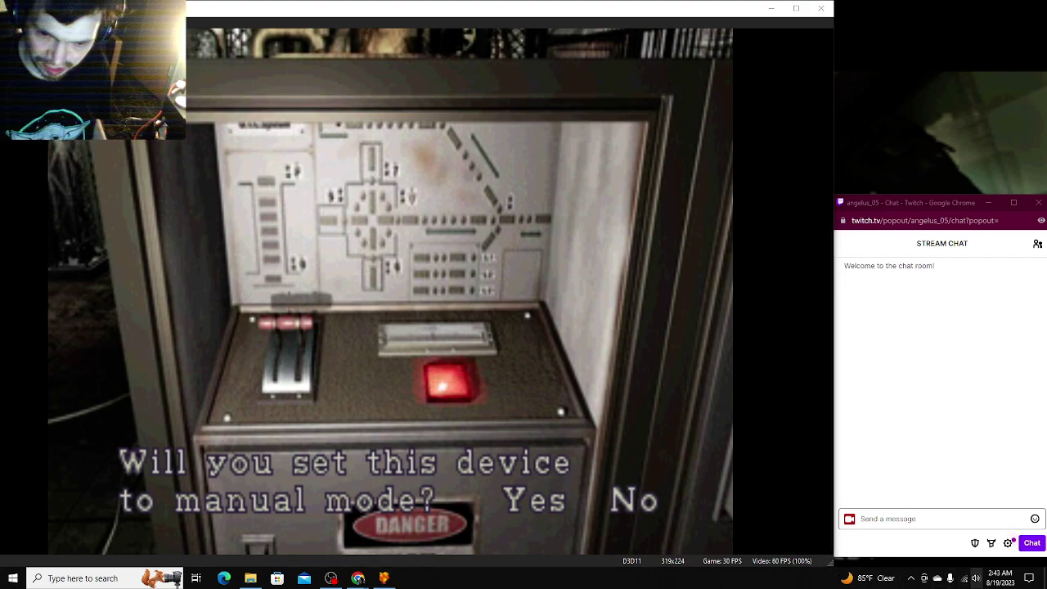
left_click(976, 578)
key("Escape")
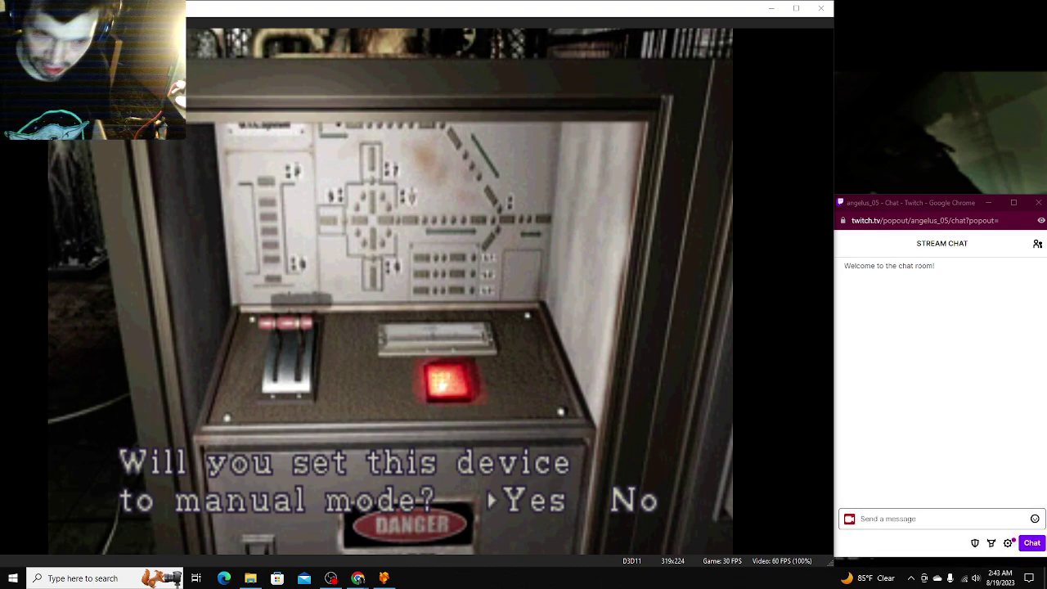
key("Right")
key("Left")
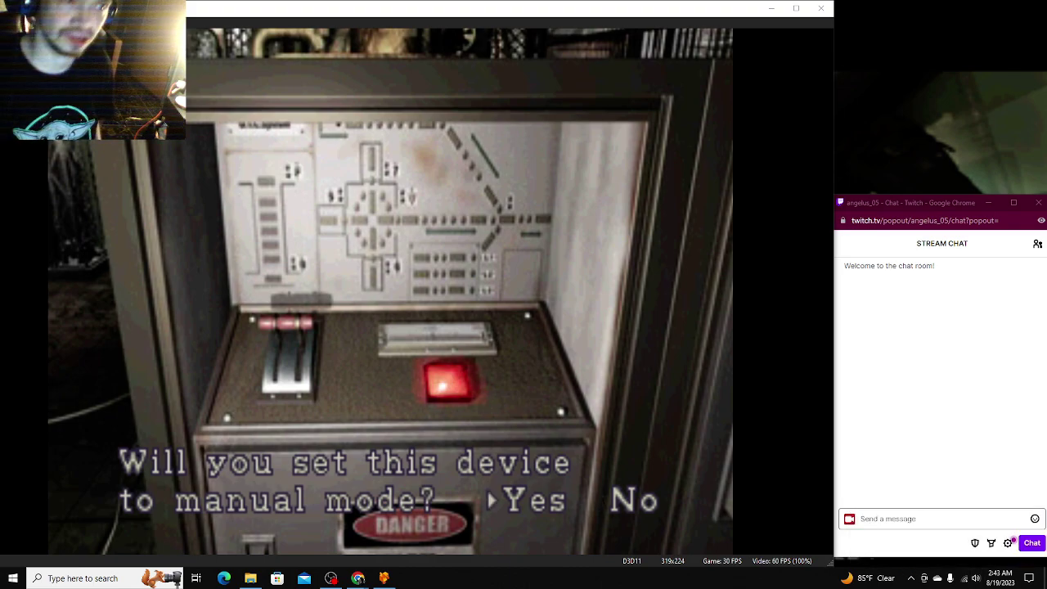
Step: Shift the game window right and save the game to the Game Save 1 slot
key("alt")
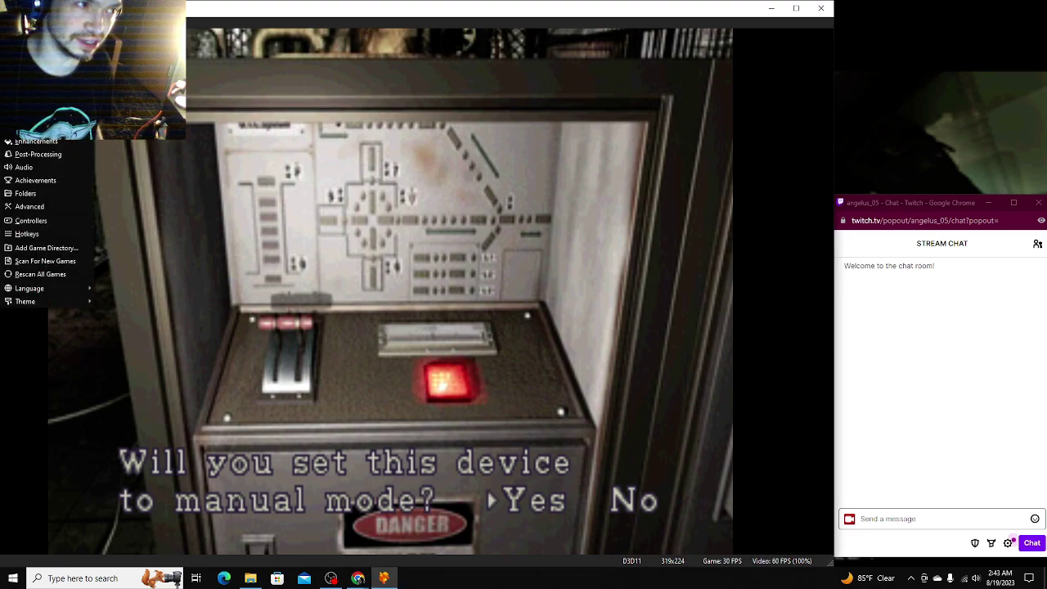
key("Escape")
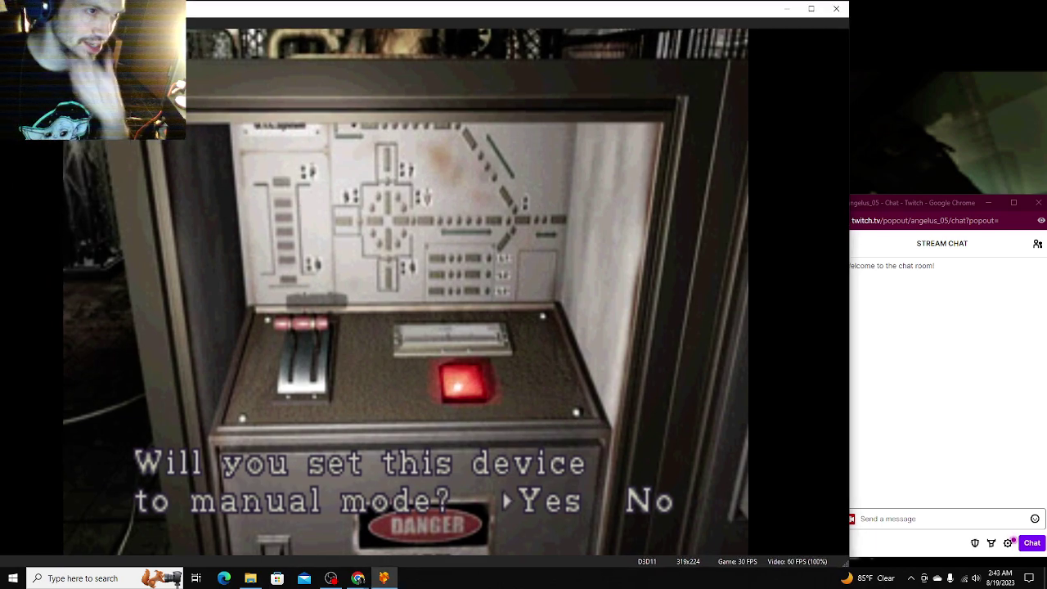
left_click_drag(167, 13, 188, 14)
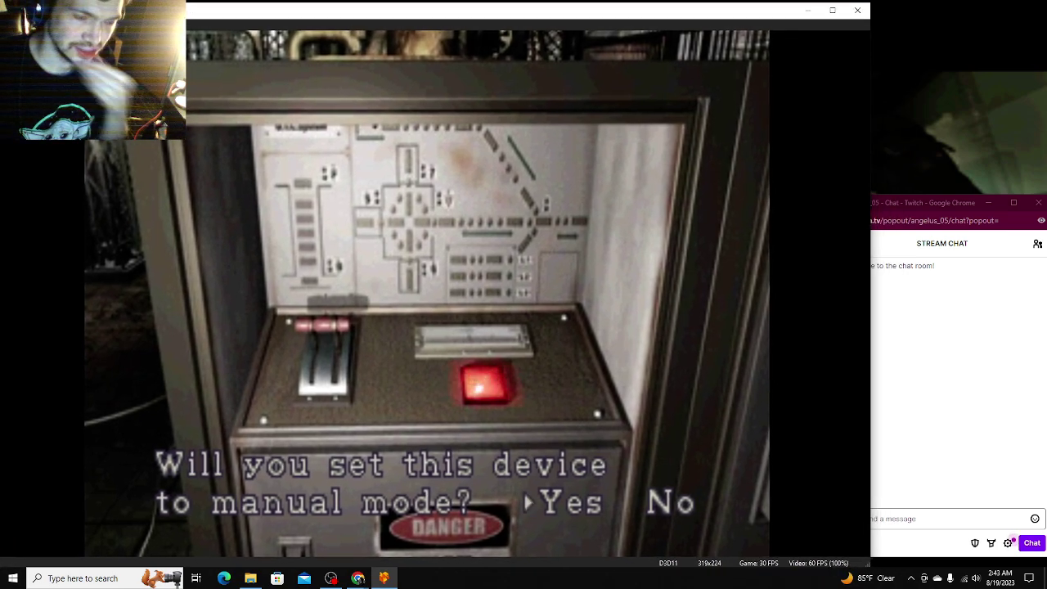
right_click(4, 140)
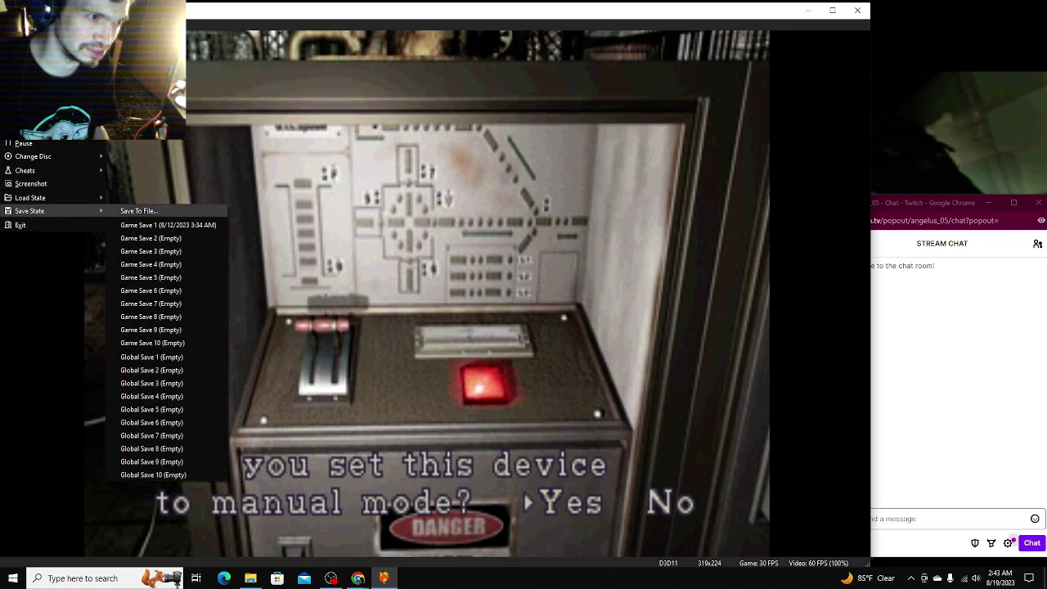
left_click(168, 224)
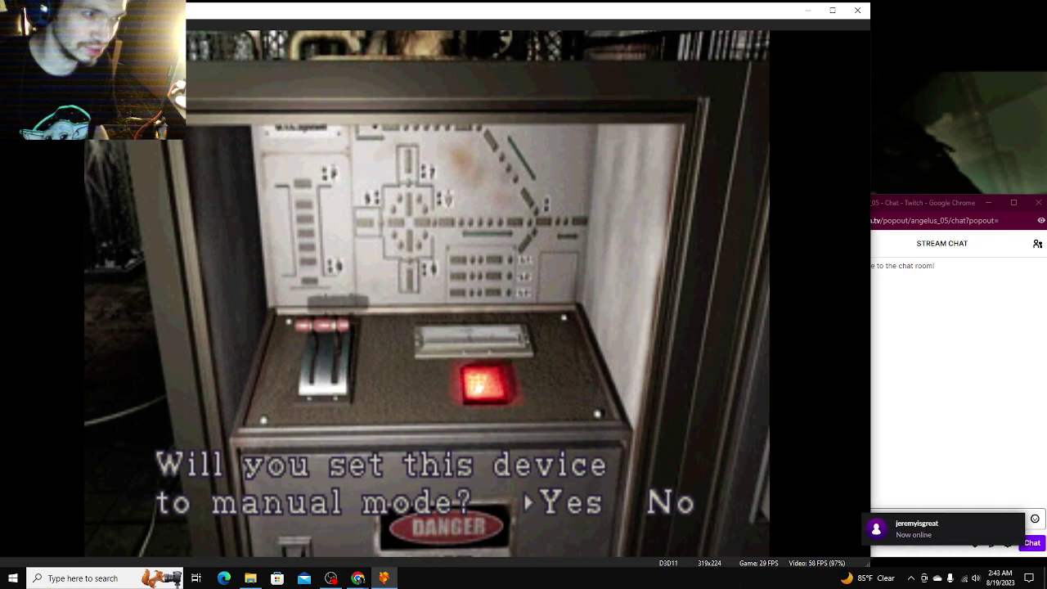
Step: Shut down DuckStation and lower the speaker volume to 50
left_click(857, 10)
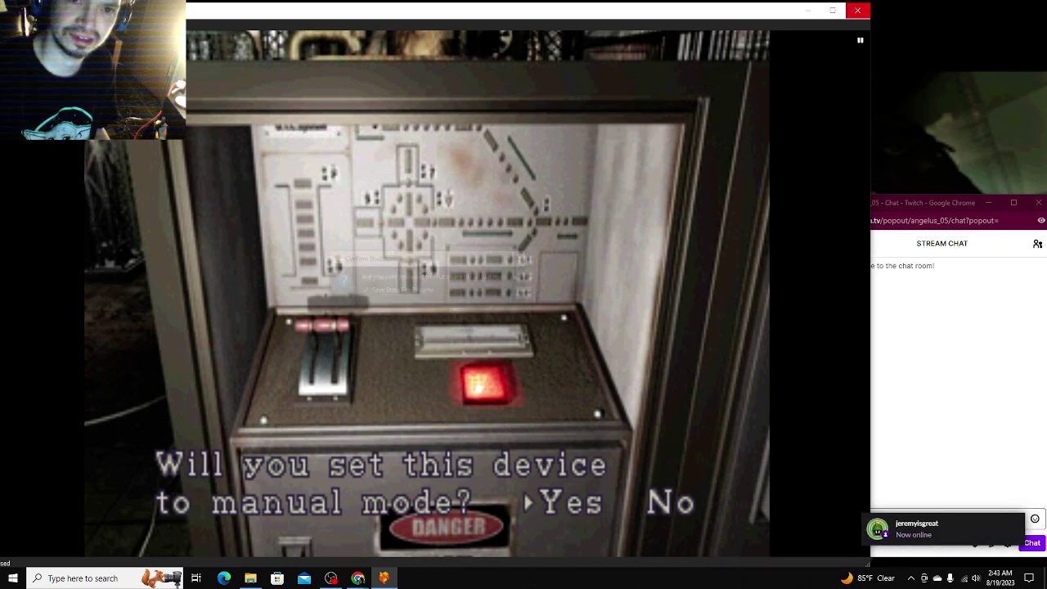
left_click(455, 309)
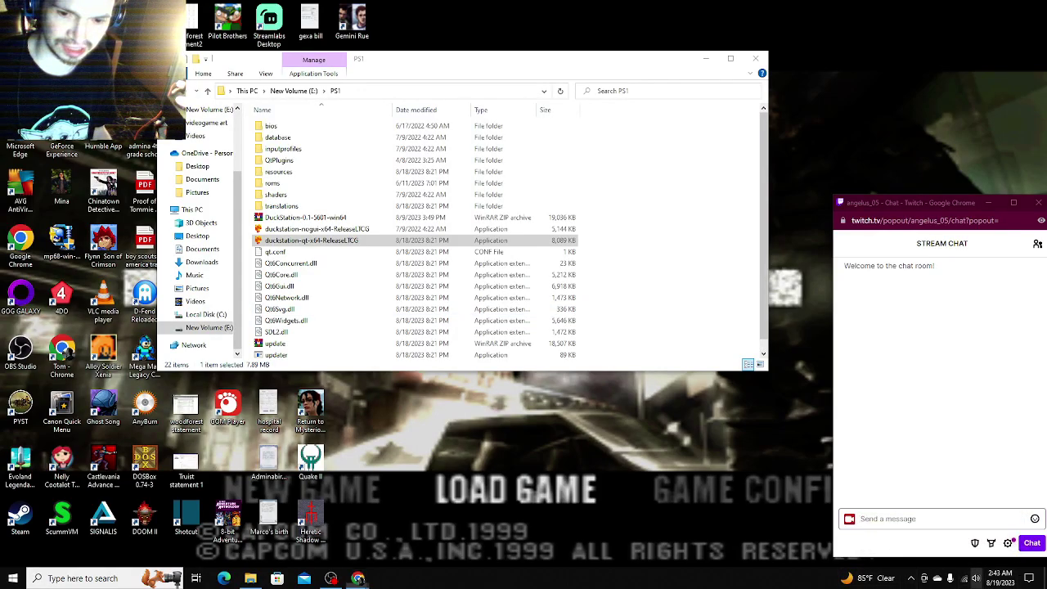
left_click(1000, 578)
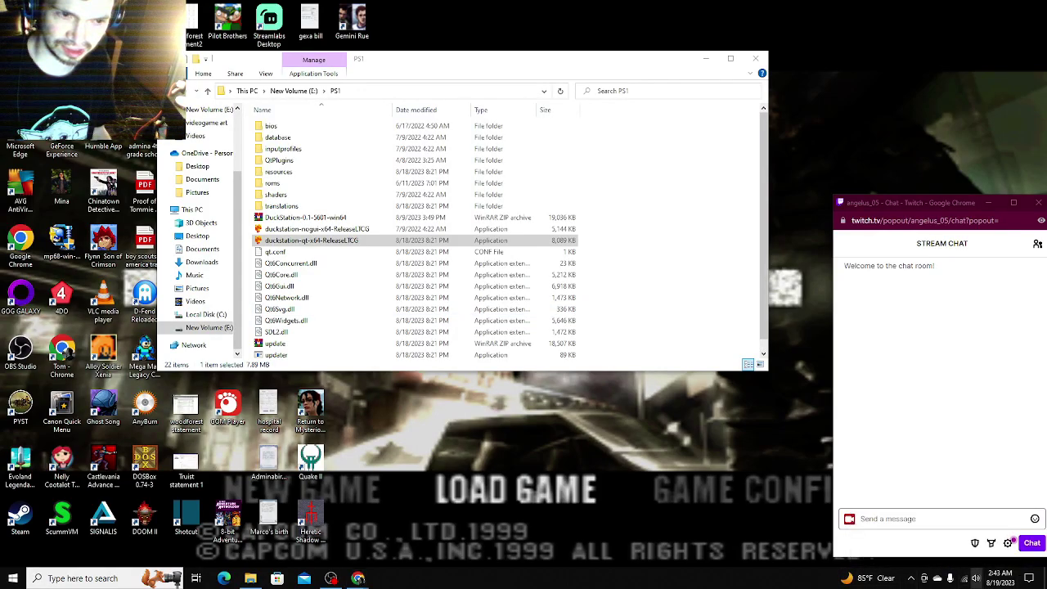
left_click(975, 579)
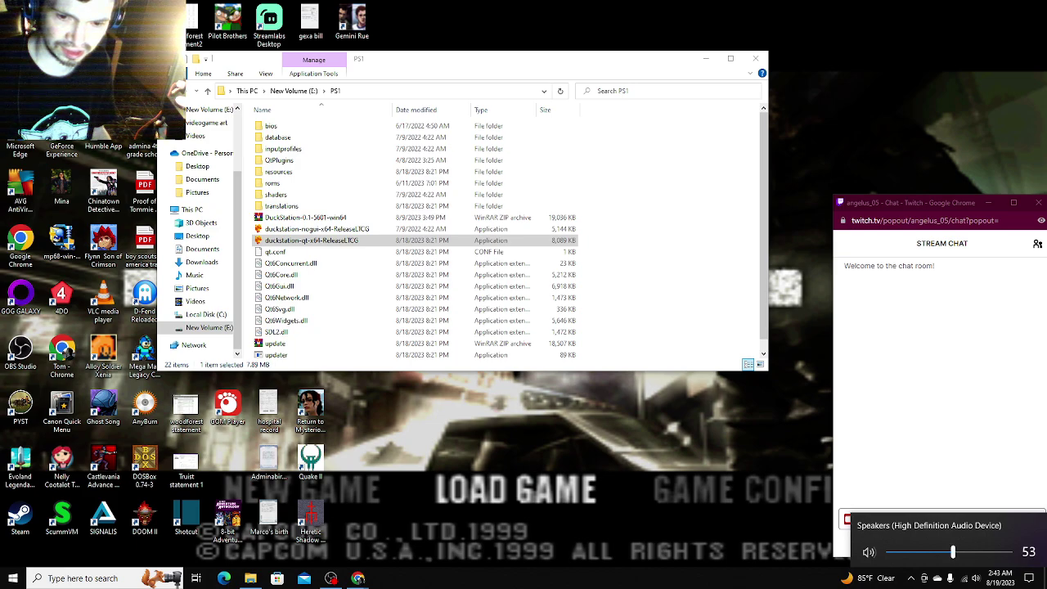
scroll(953, 552, "down", 3)
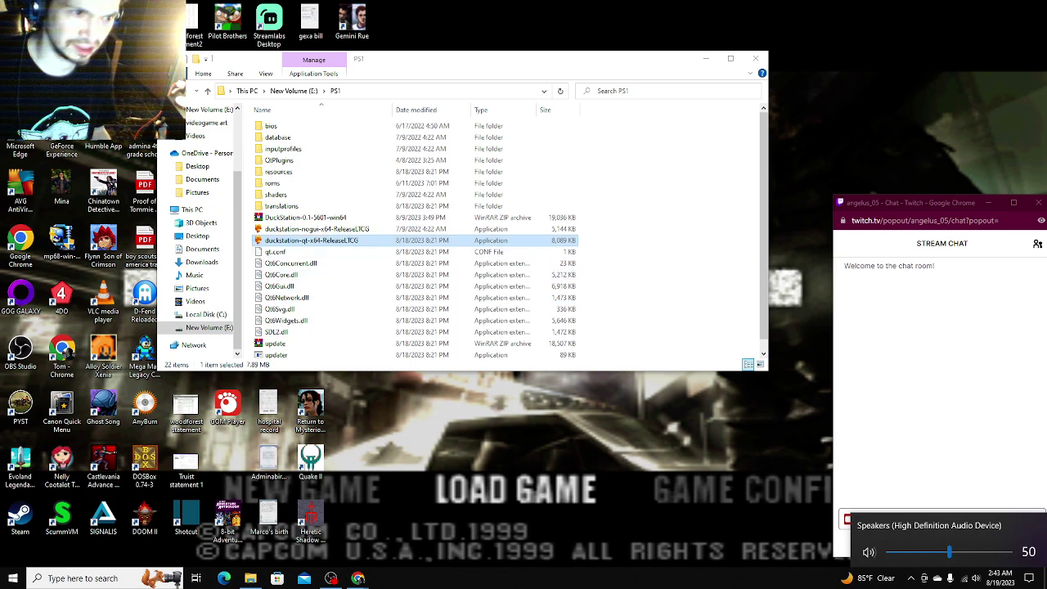
Step: Relaunch duckstation-qt-x64 and load Game Save 1
double_click(311, 240)
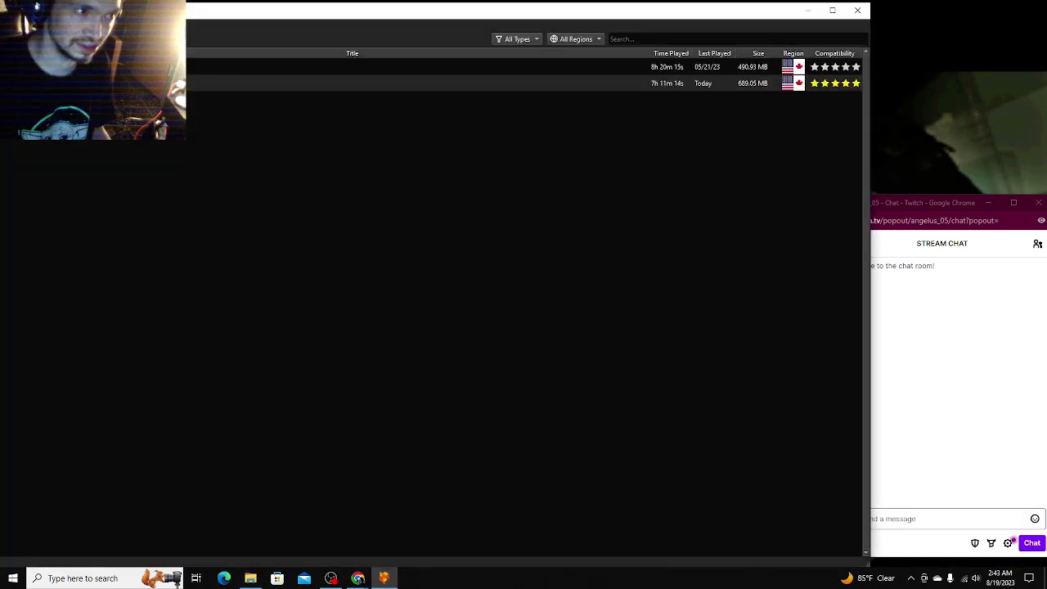
left_click(16, 131)
left_click(29, 197)
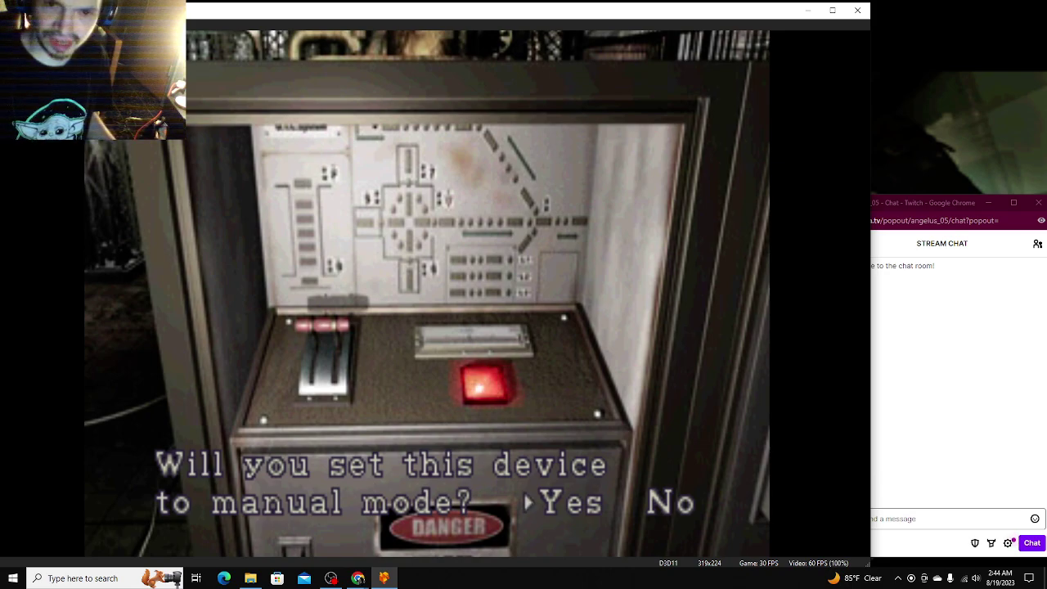
Step: Move the Twitch chat popout slightly left, then answer Yes to manual mode
left_click_drag(970, 202, 942, 202)
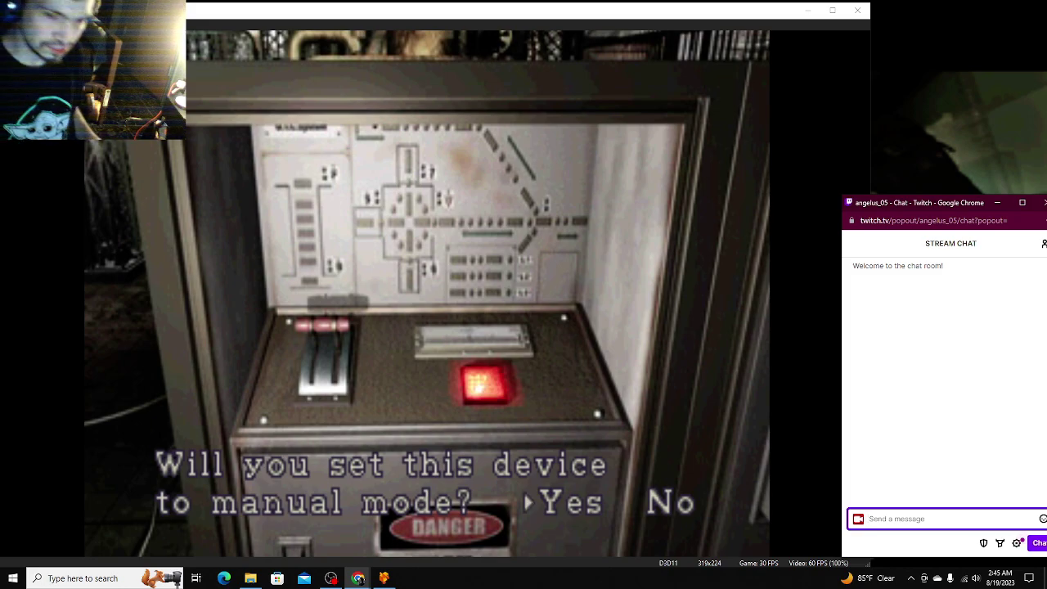
key("Return")
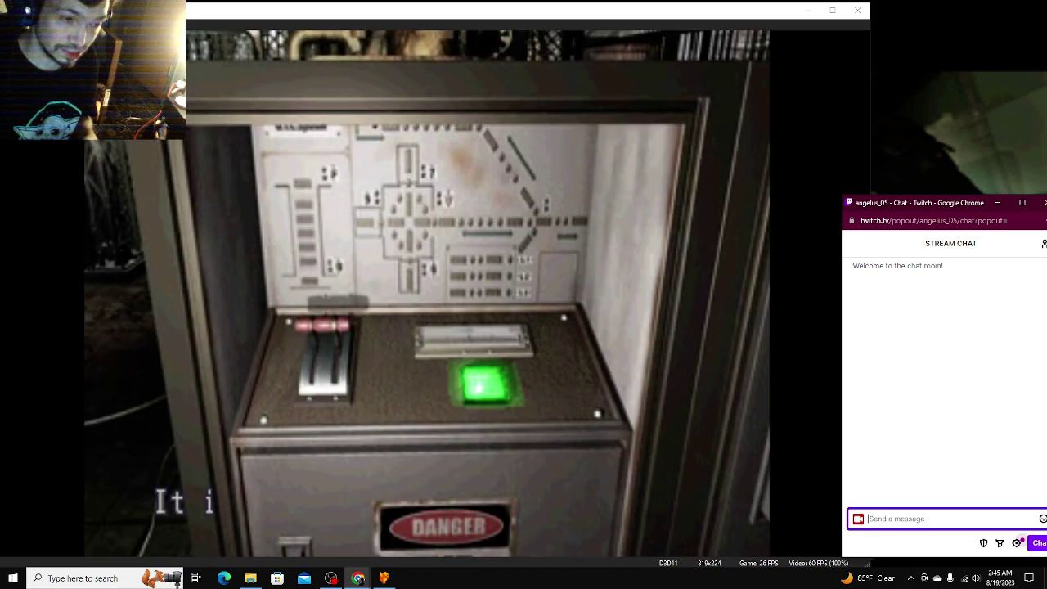
Step: Dismiss the manual-mode confirmation, walk toward the console, and browse the save-state slots
key("Return")
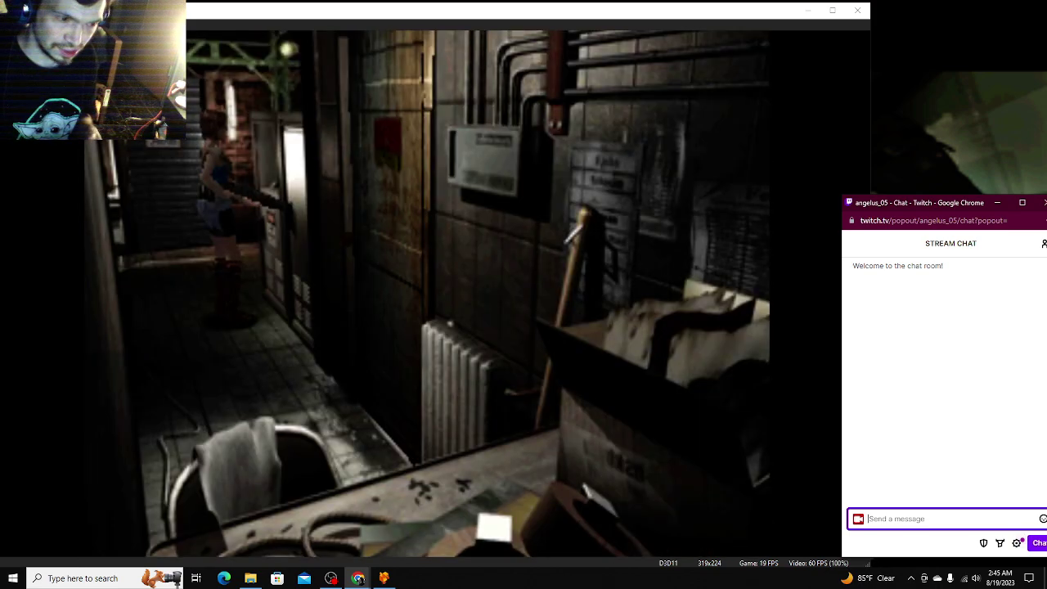
key("F1")
key("F1")
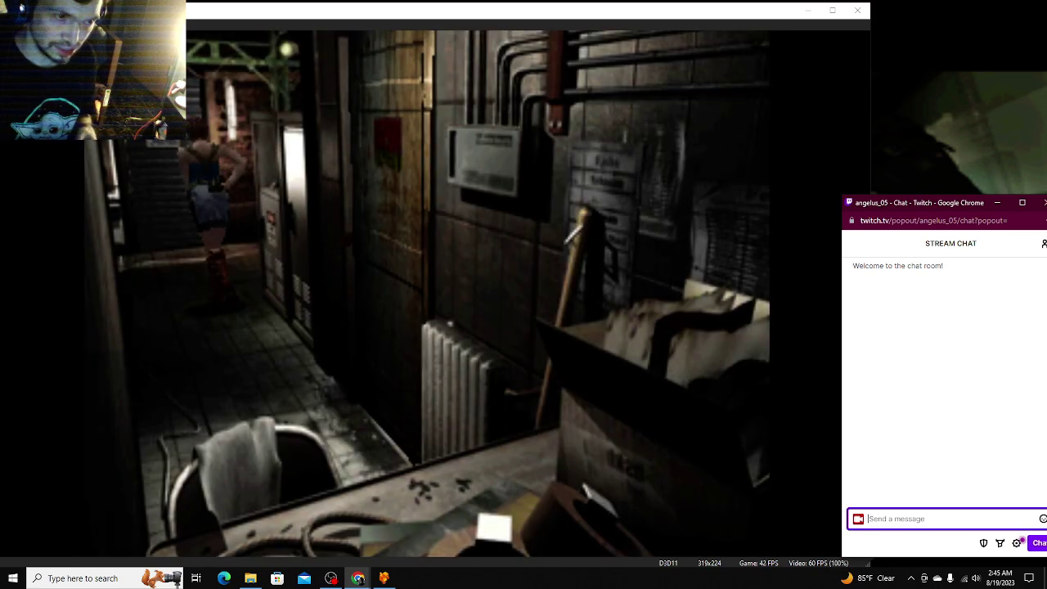
key("Up")
key("Up")
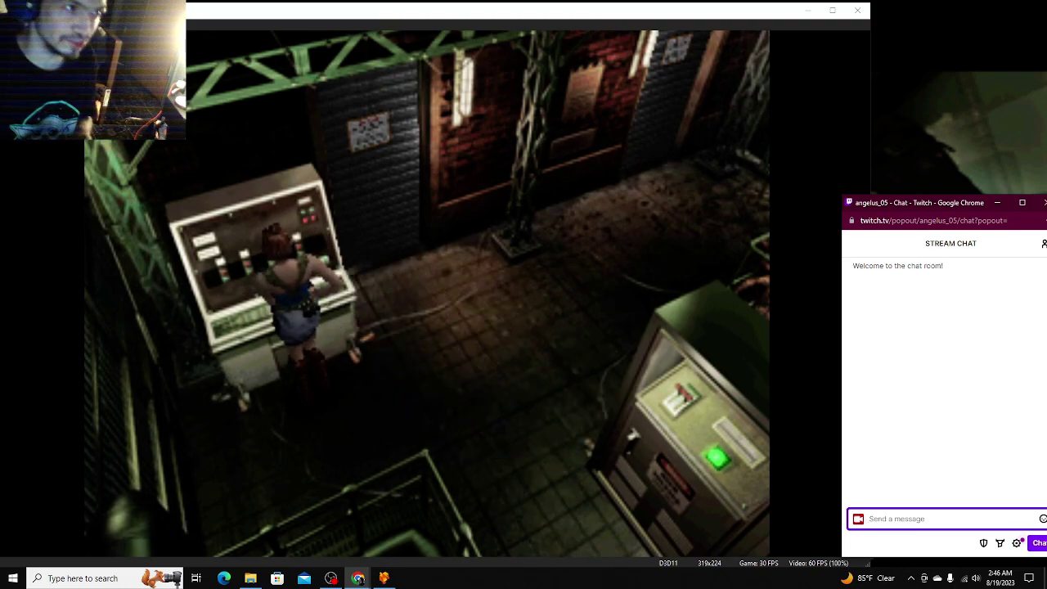
key("Escape")
key("Down")
key("Down")
key("Down")
key("Down")
key("Down")
key("Right")
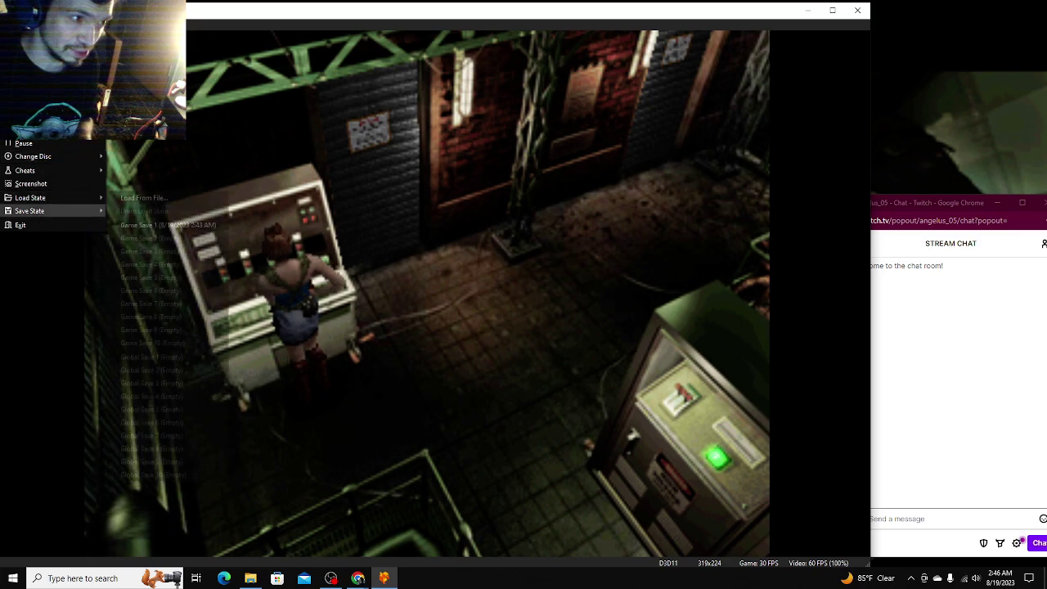
key("Down")
key("Down")
key("Return")
Step: Examine the control console until the push-the-switch question appears
key("x")
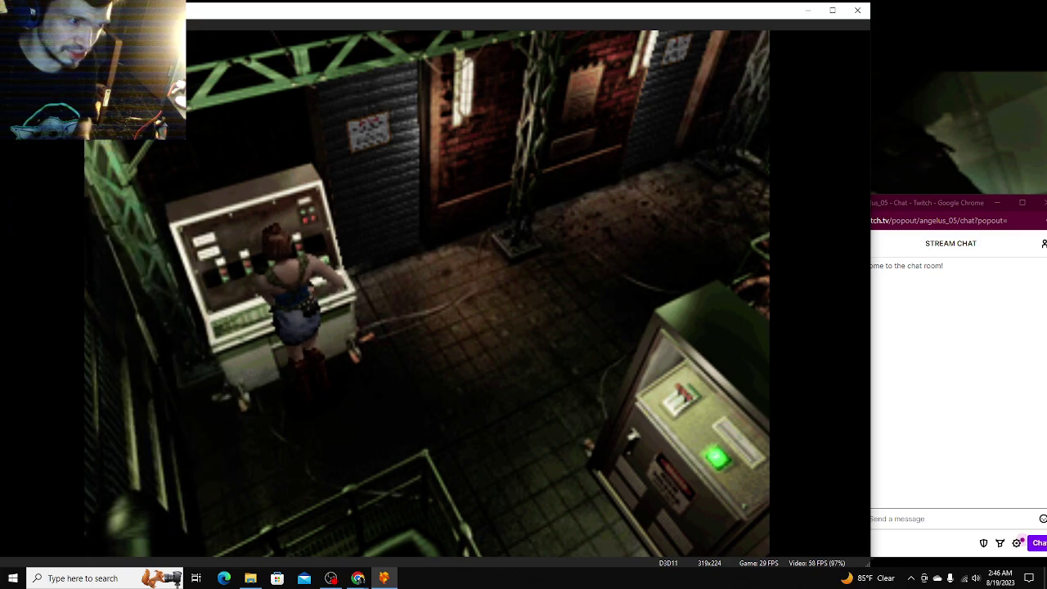
key("x")
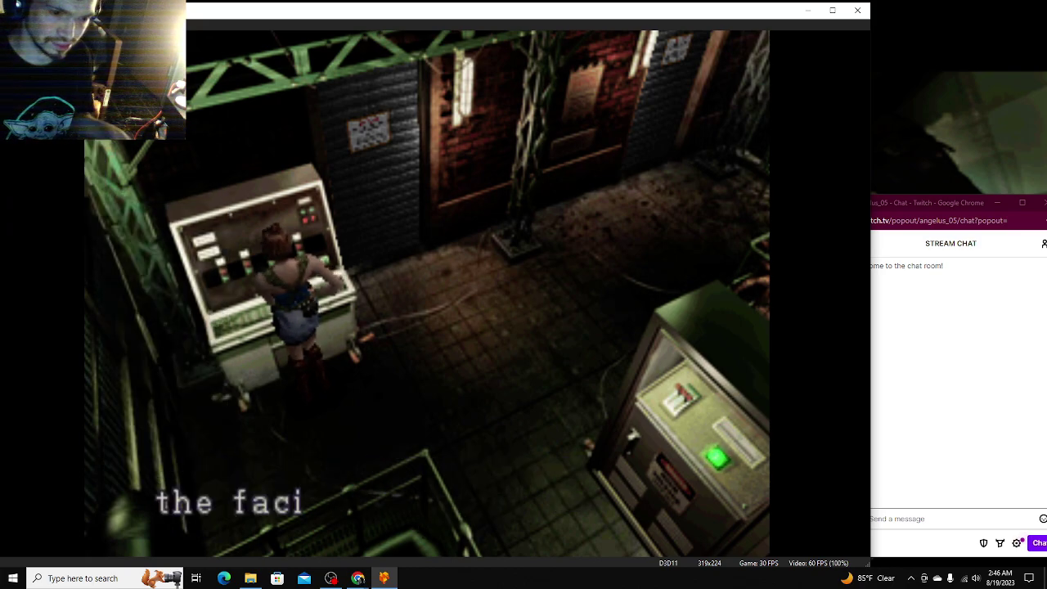
key("x")
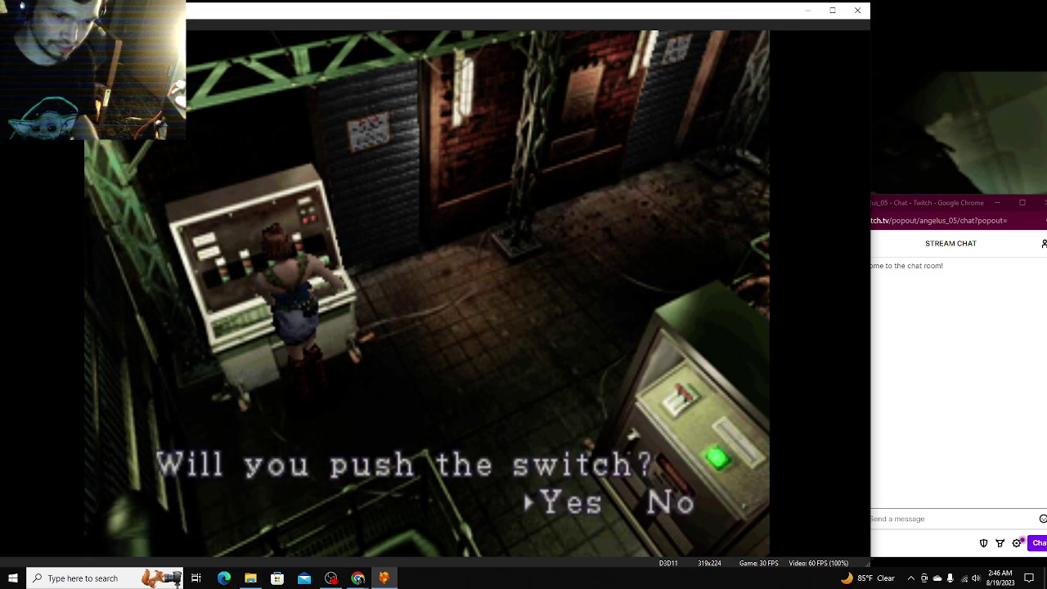
Step: Agree to push the switch and set the four switches to Red, Blue, Blue, Blue
key("x")
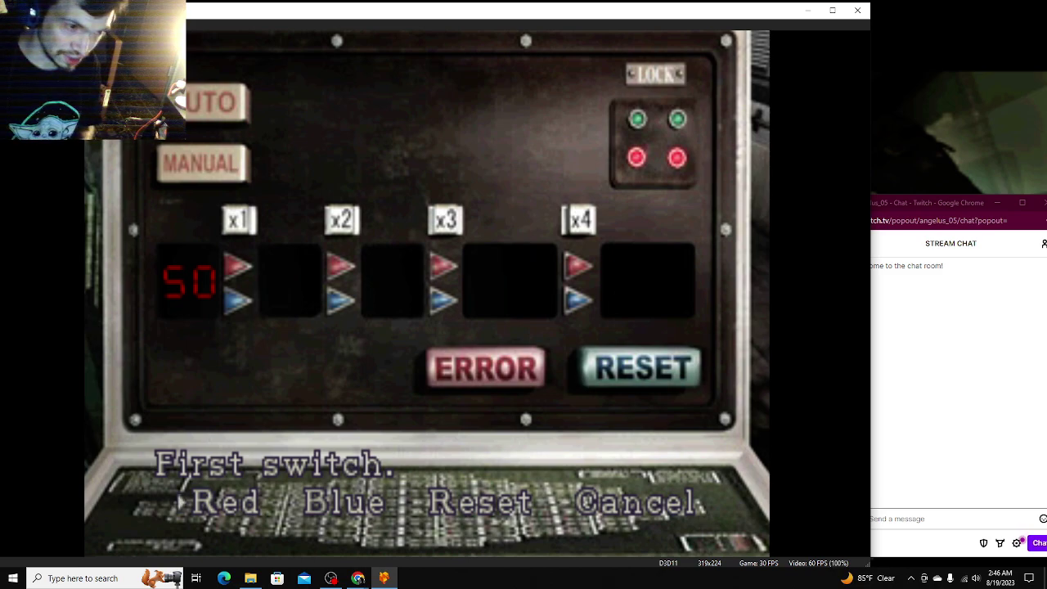
key("Return")
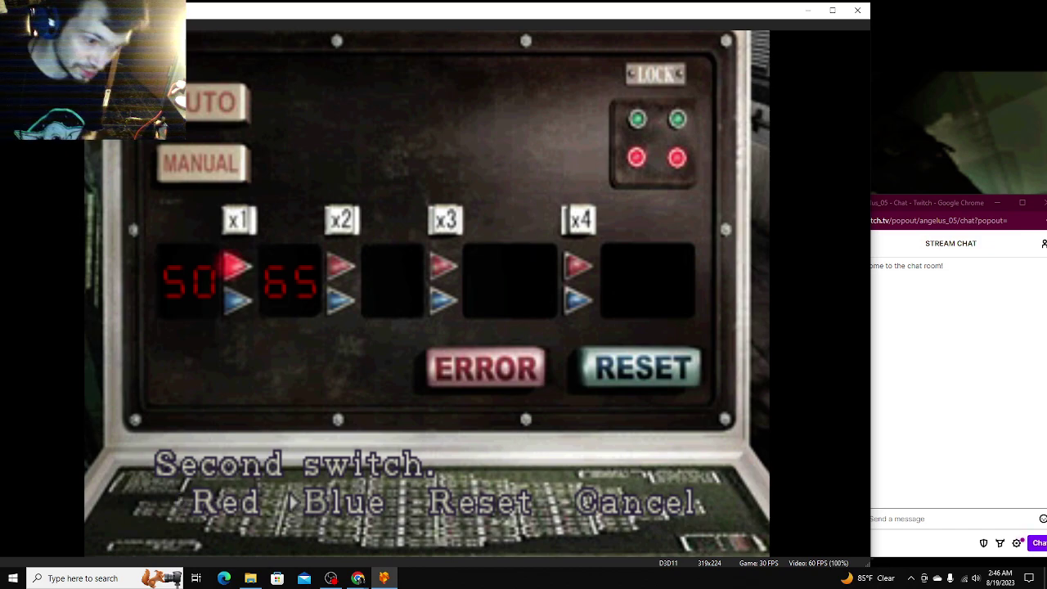
key("Right")
key("Return")
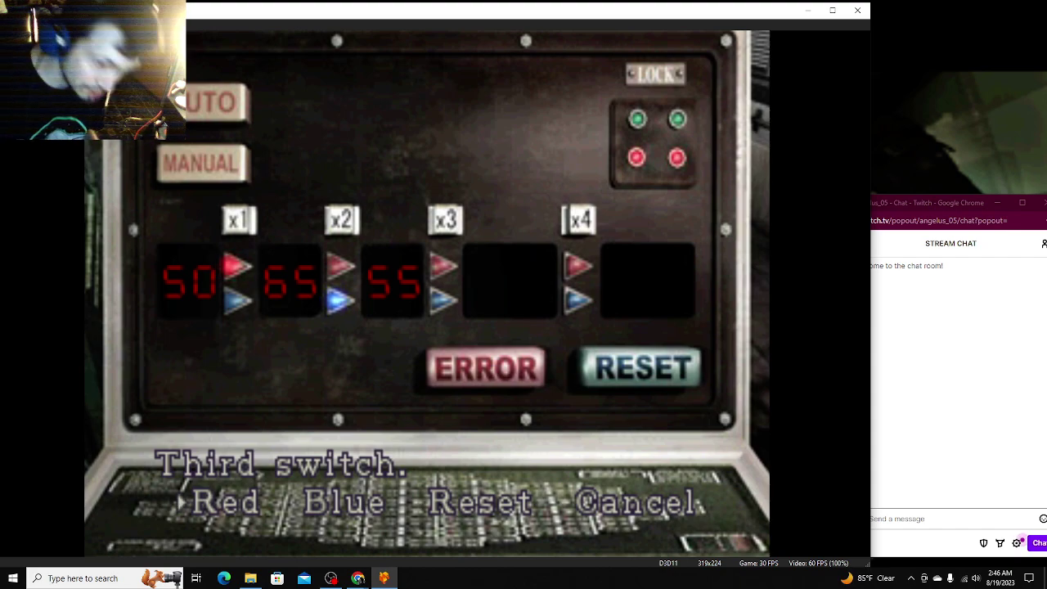
key("Return")
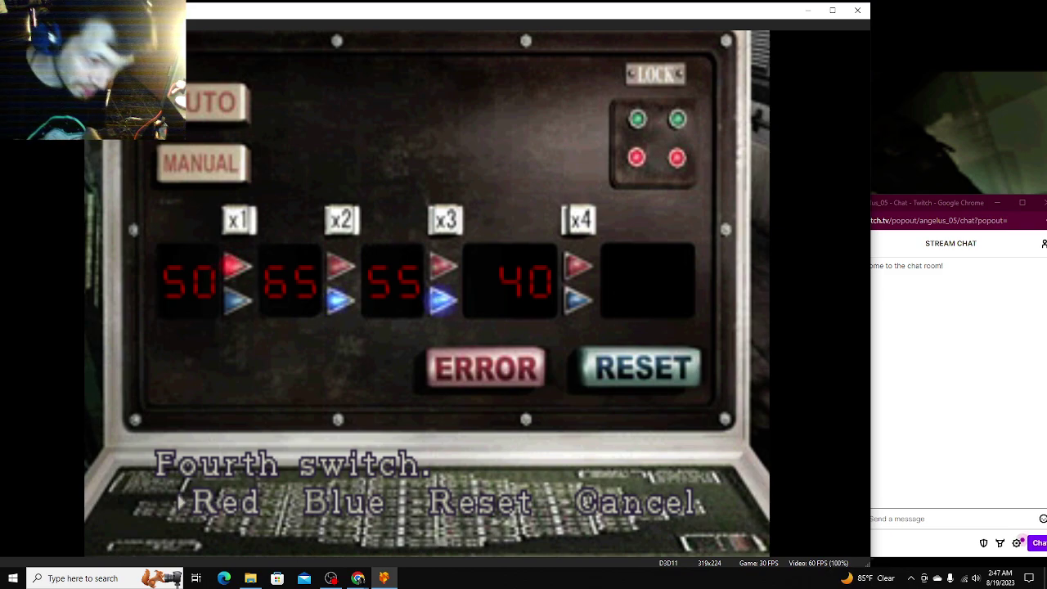
key("Right")
key("Return")
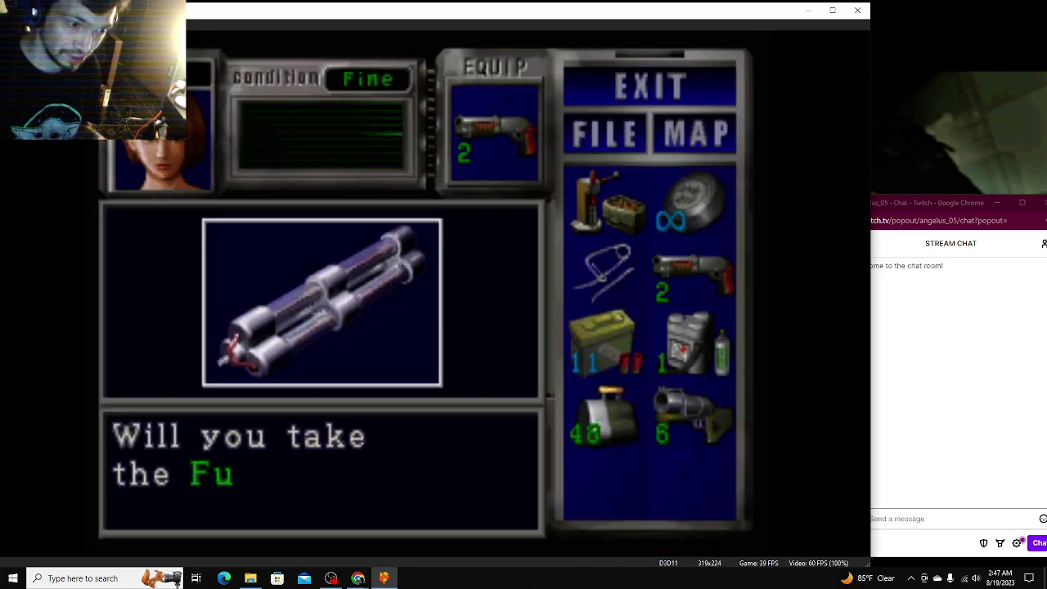
Step: Take the Fuse, pick the first save-state slot, and run through the doorway
key("Return")
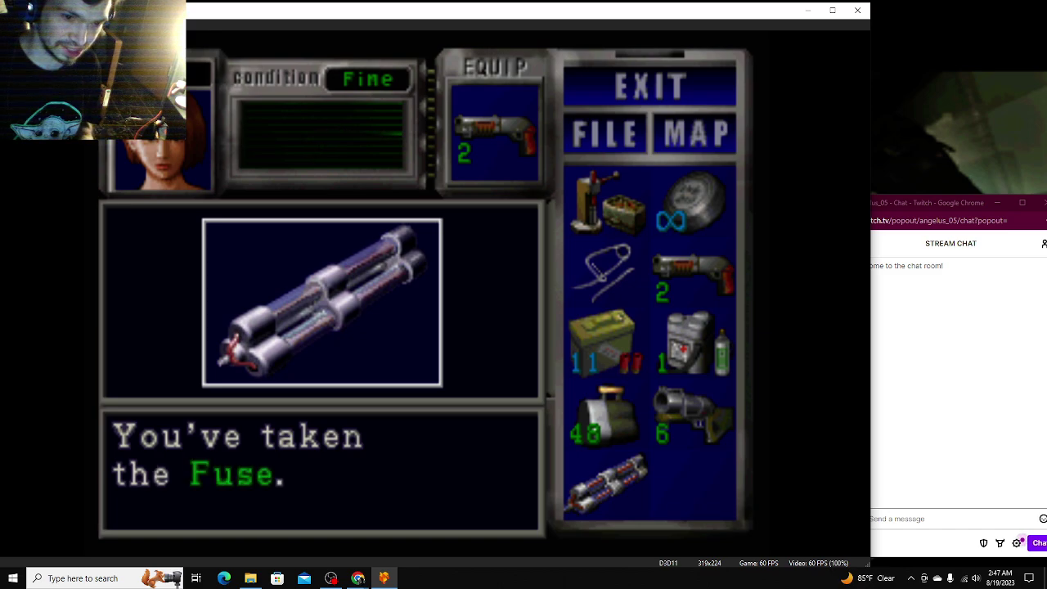
key("Return")
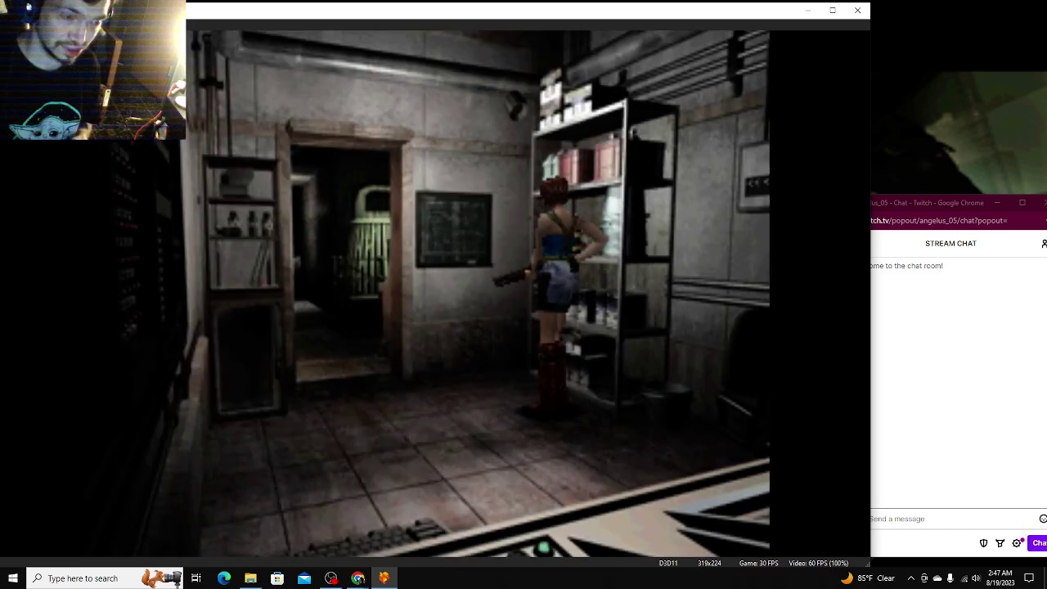
key("Escape")
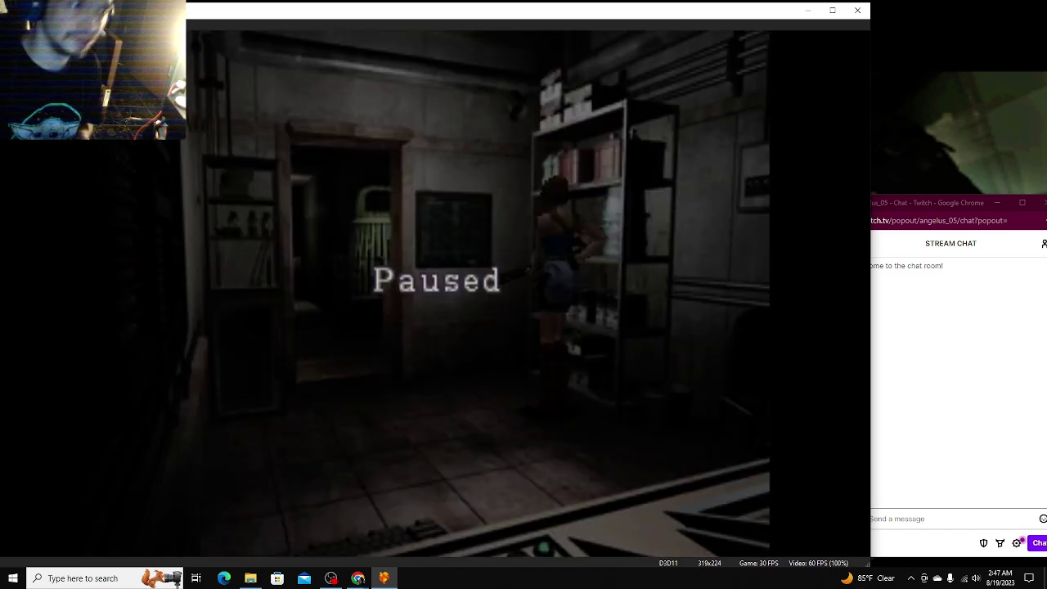
key("Down")
key("Down")
key("Down")
key("Down")
key("Right")
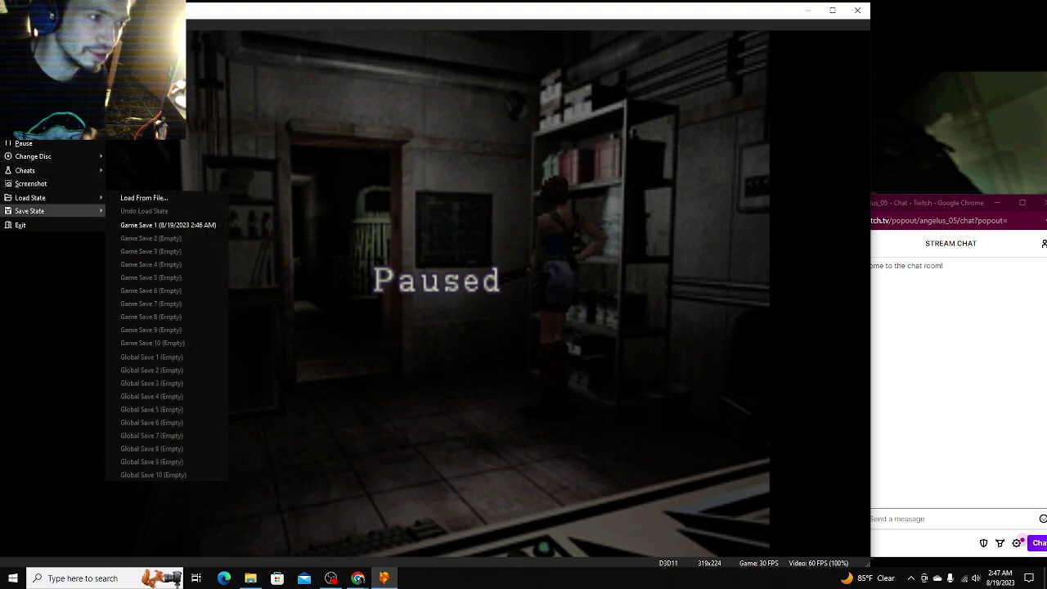
key("Down")
key("Down")
key("Return")
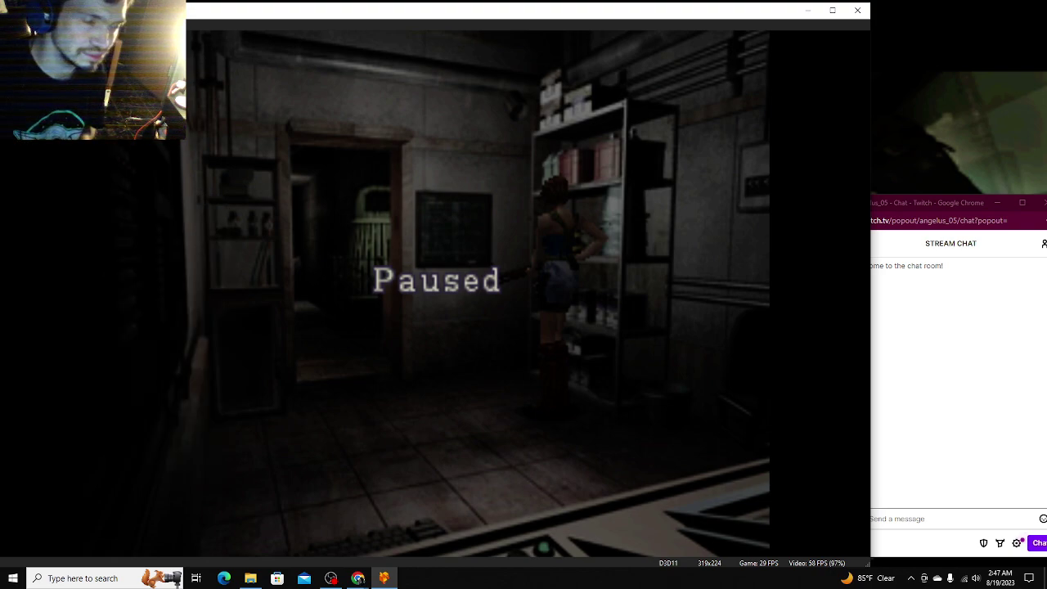
key("Left")
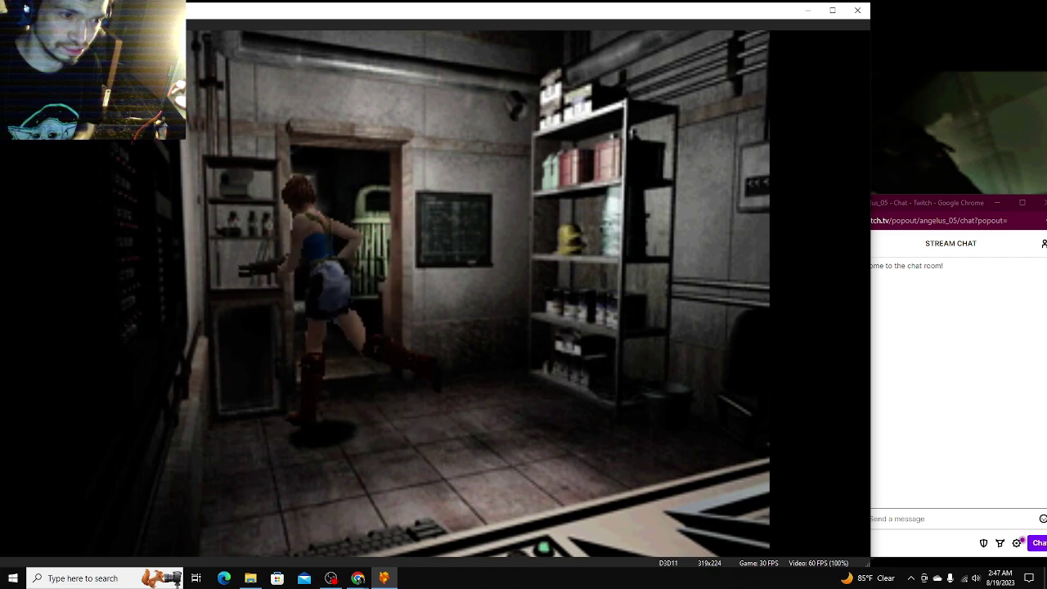
key("Up")
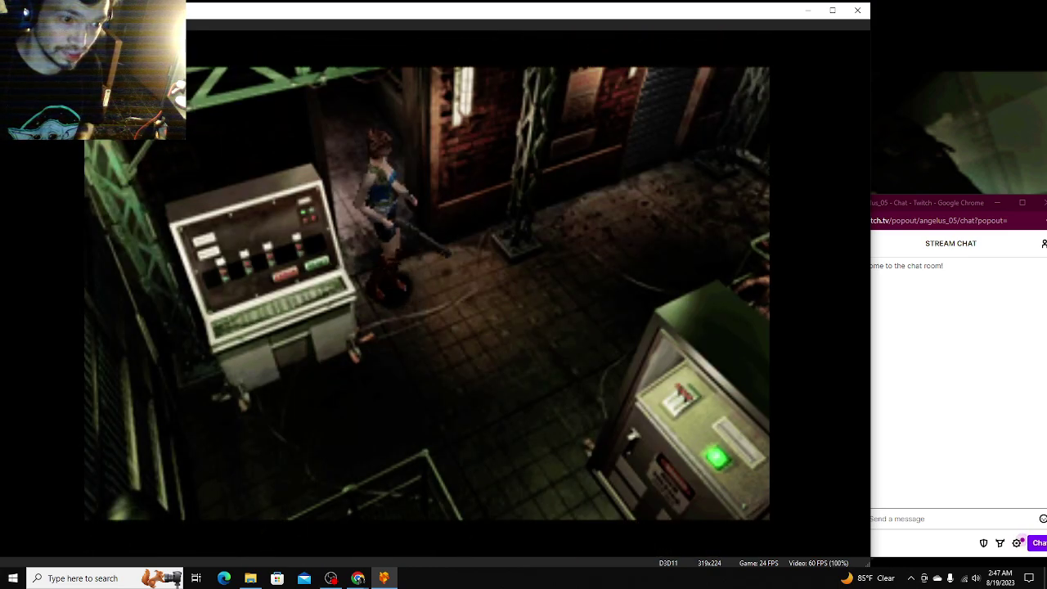
Step: Walk past the fence and choose 'Increase electricity output'
key("Up")
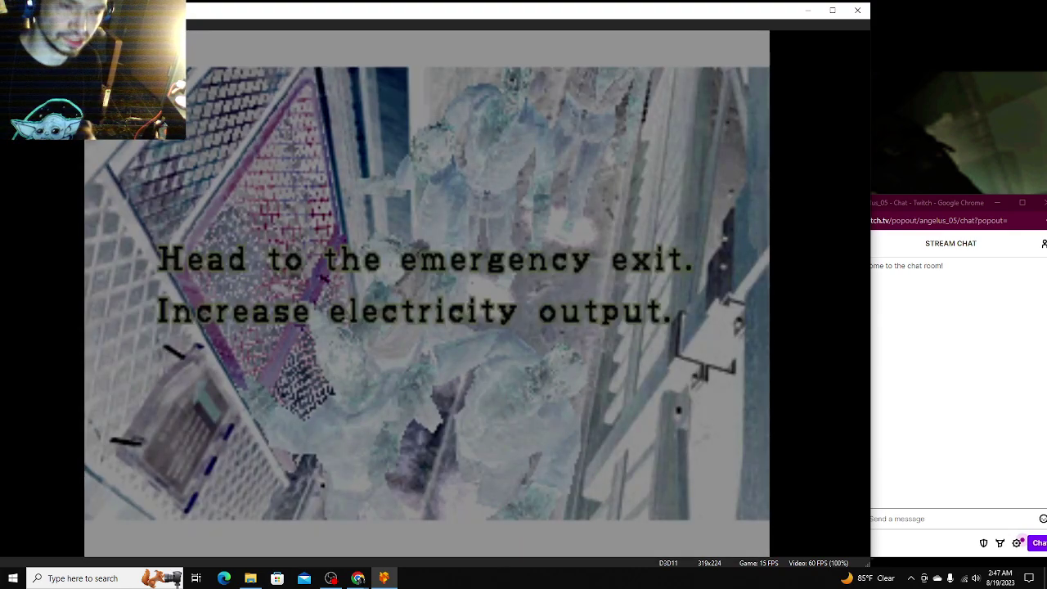
key("Down")
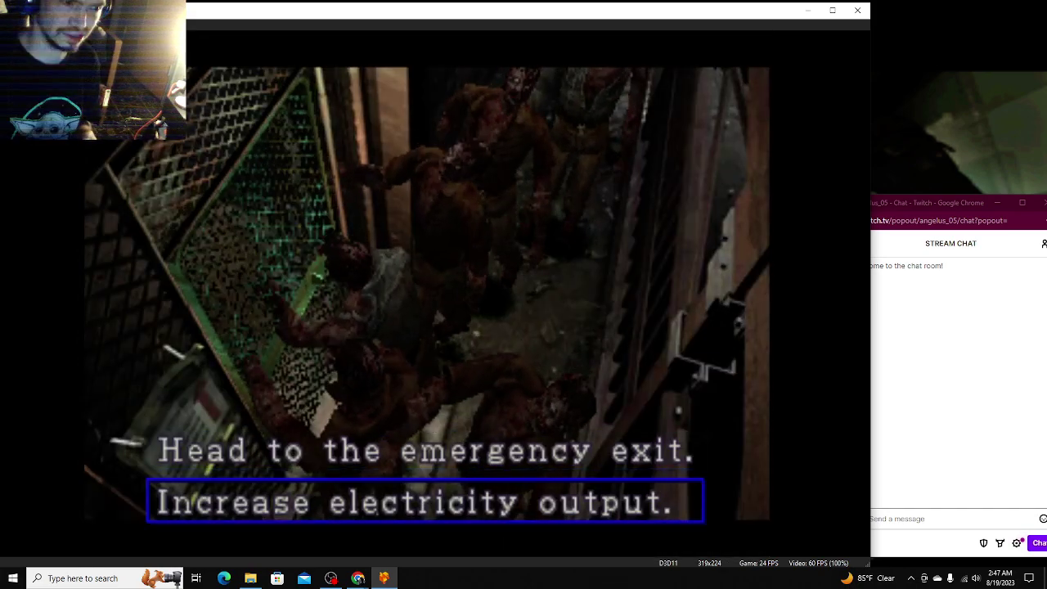
key("Return")
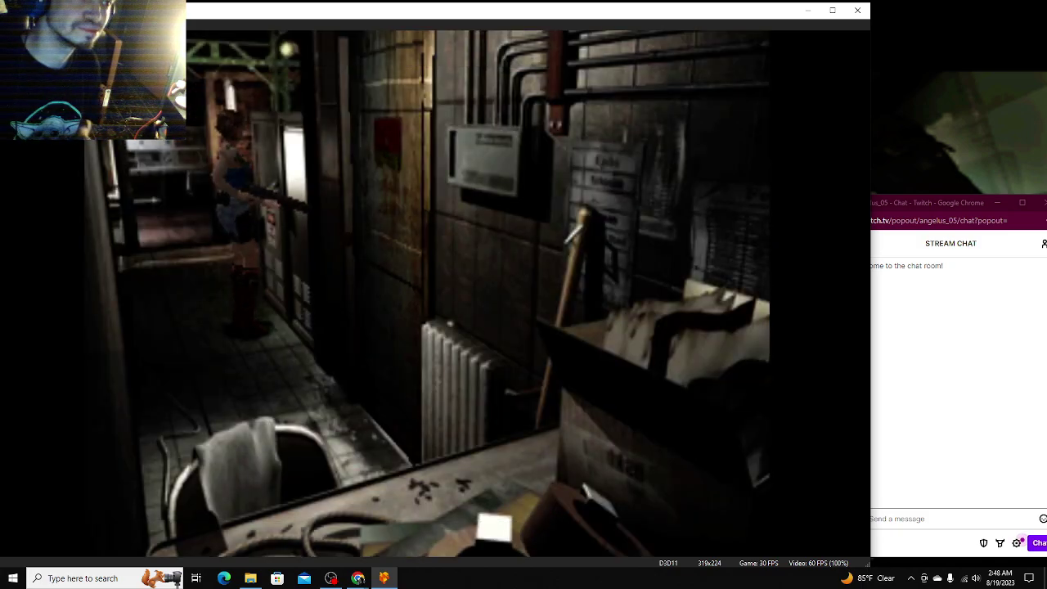
Step: Save the current game state to a slot from the emulator's right-click menu
right_click(1, 139)
mouse_move(29, 211)
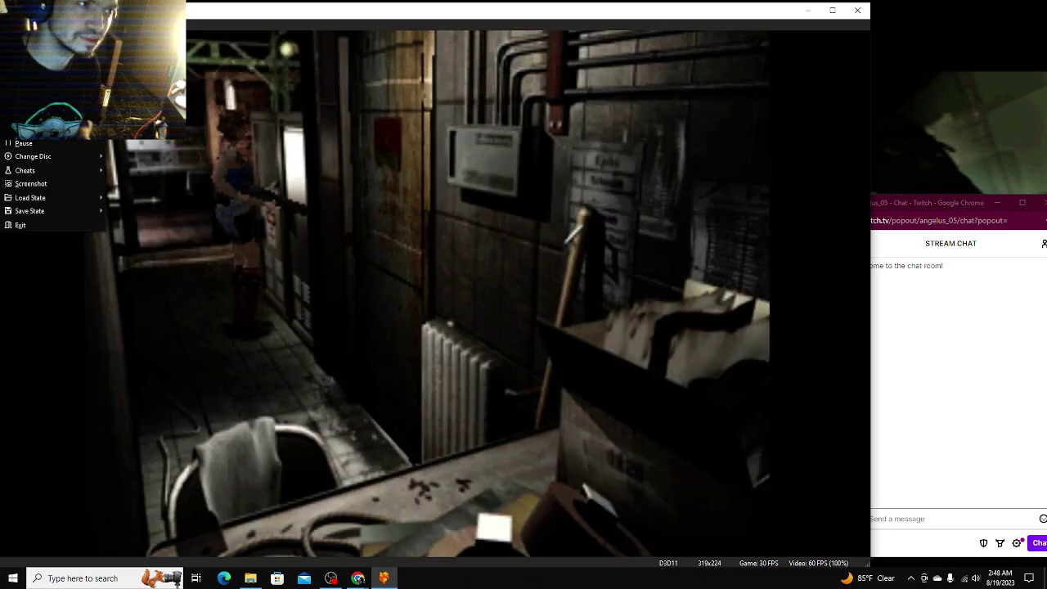
left_click(167, 224)
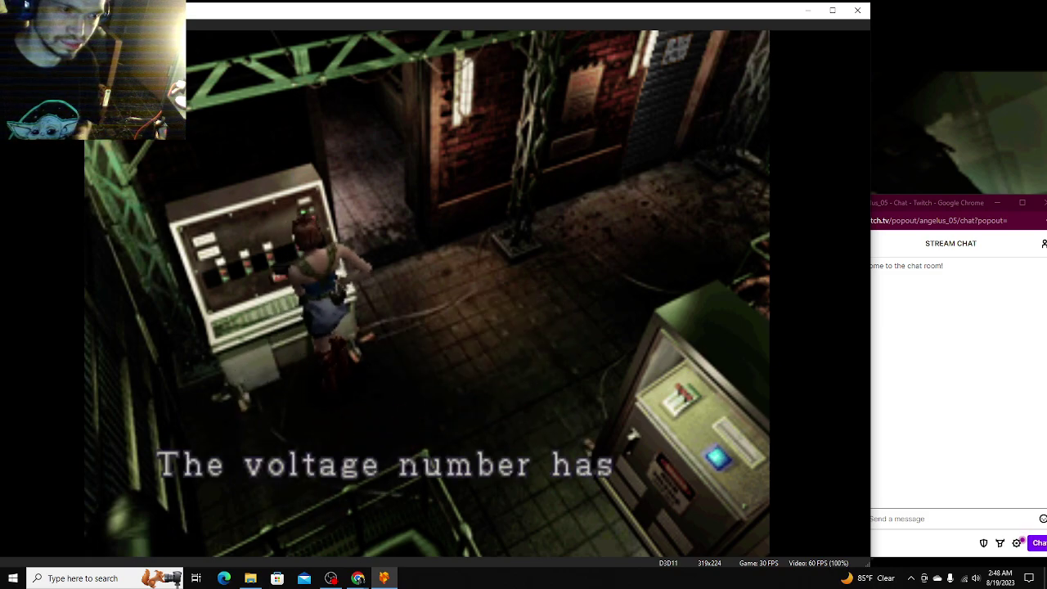
Step: Read through the voltage message and agree to push the switch
key("Return")
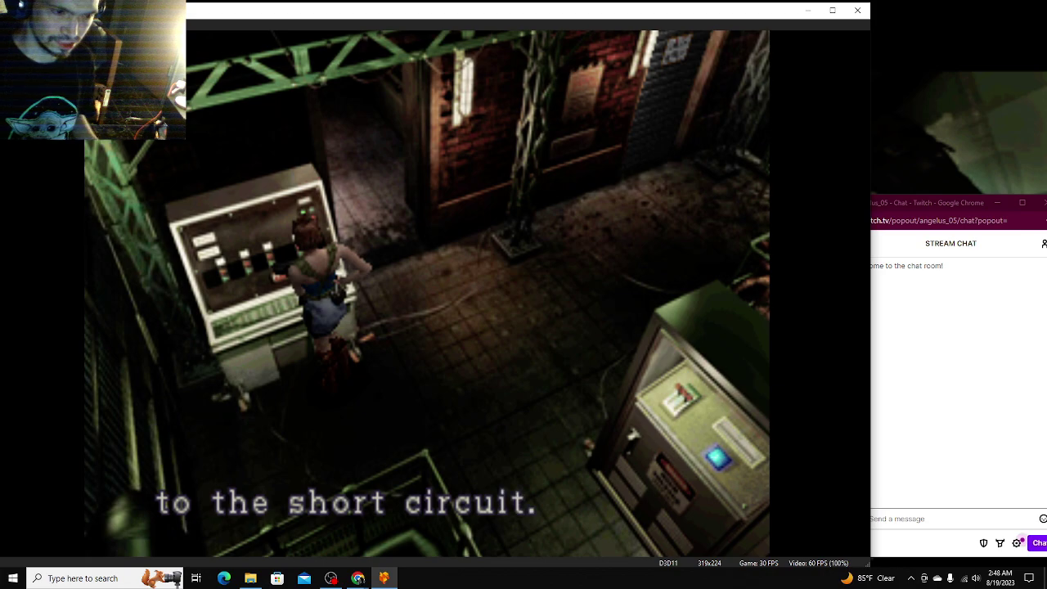
key("Return")
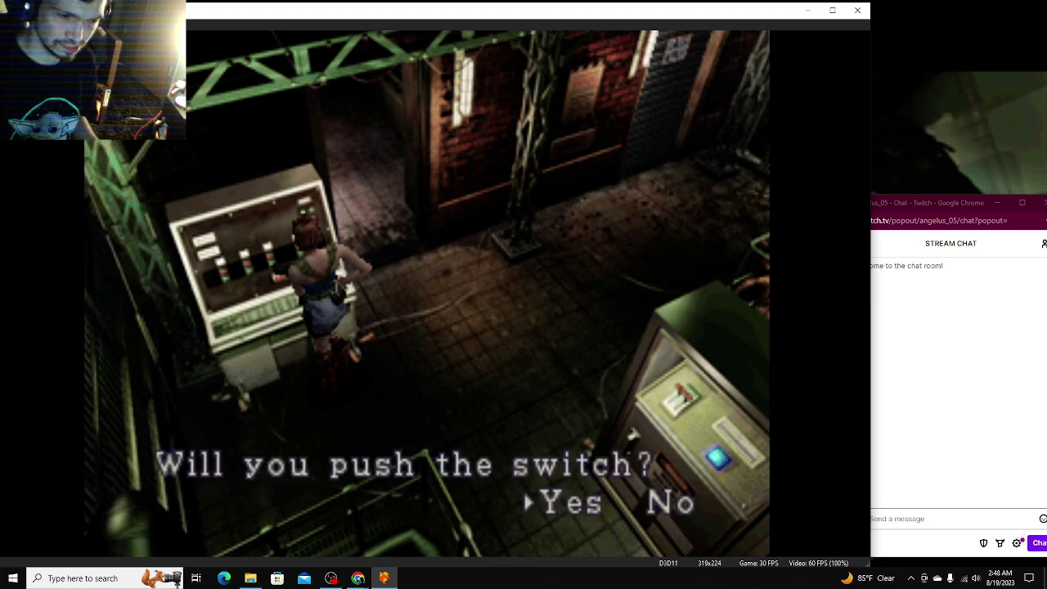
key("Return")
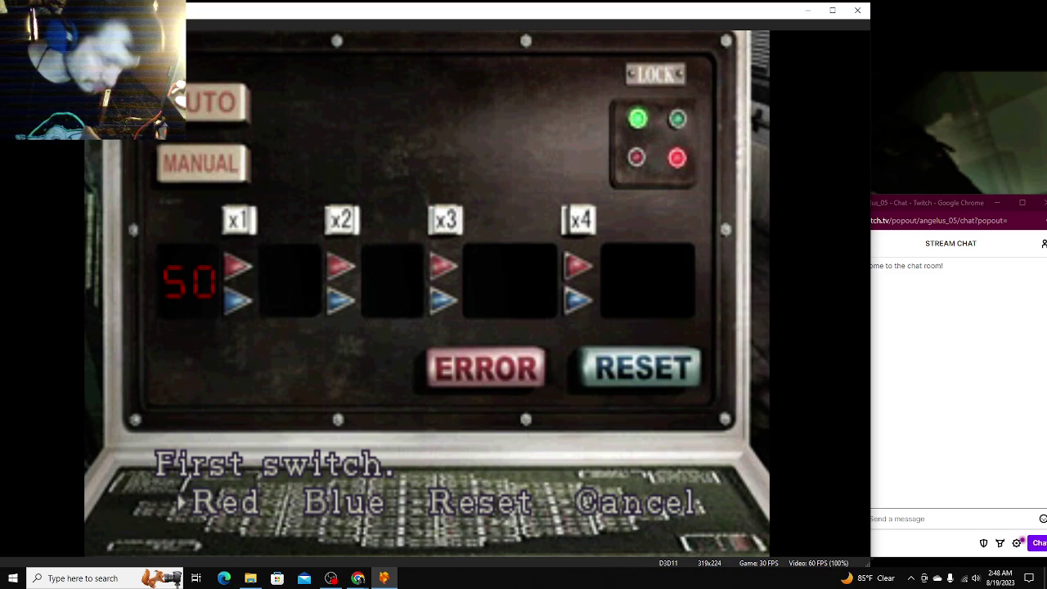
Step: Set the four switches to Red, Red, Red, Blue and dismiss the resulting message
key("Return")
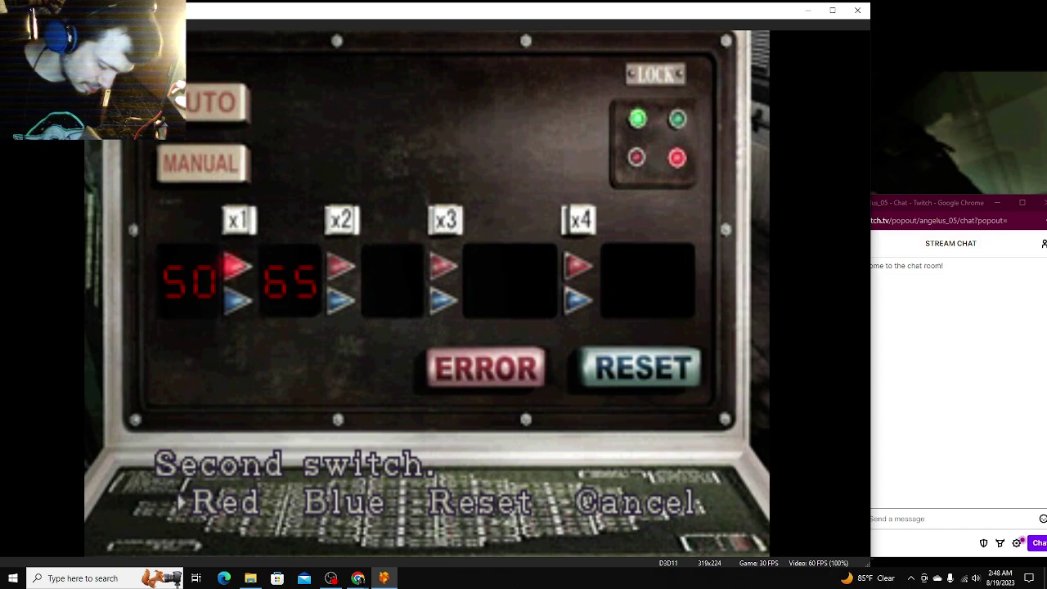
key("Return")
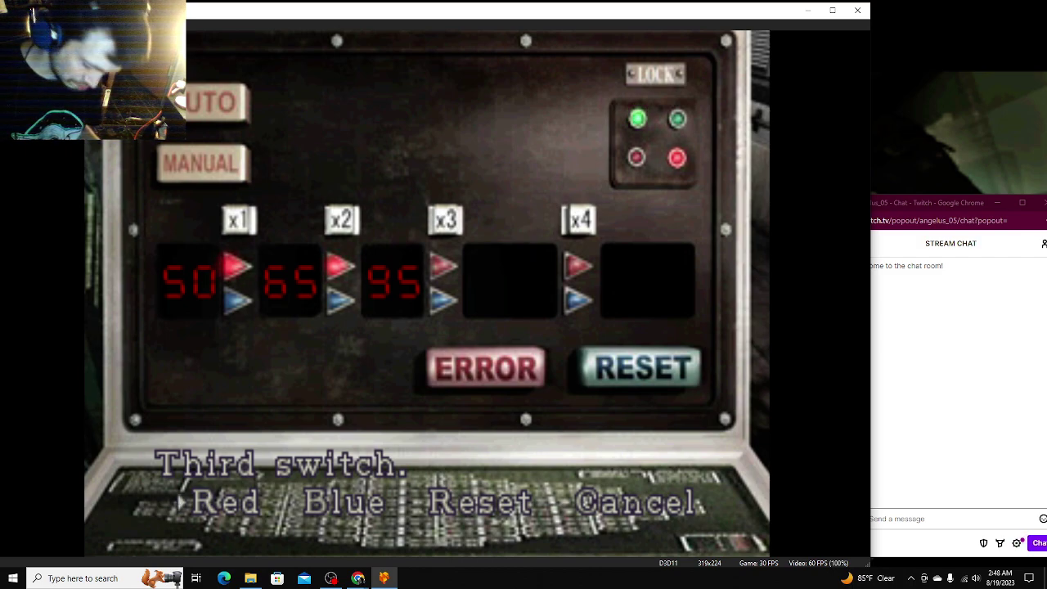
key("Return")
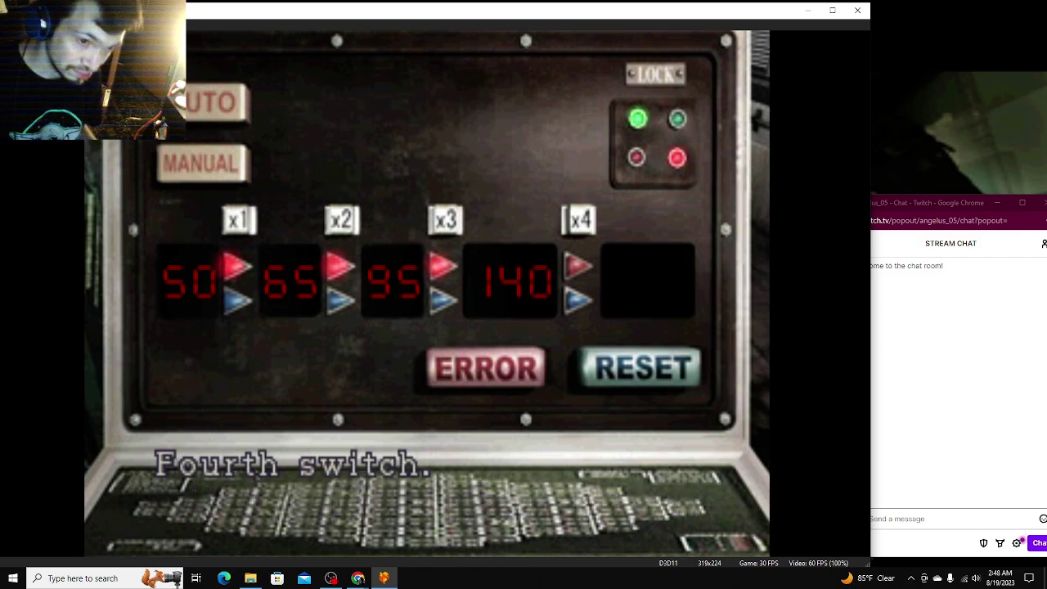
key("Right")
key("Return")
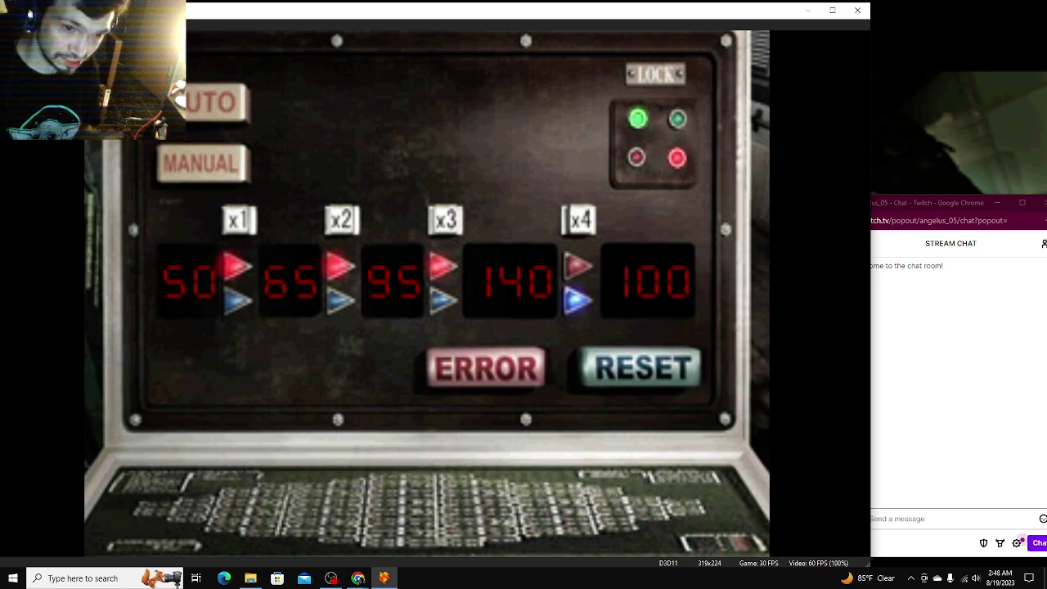
key("Return")
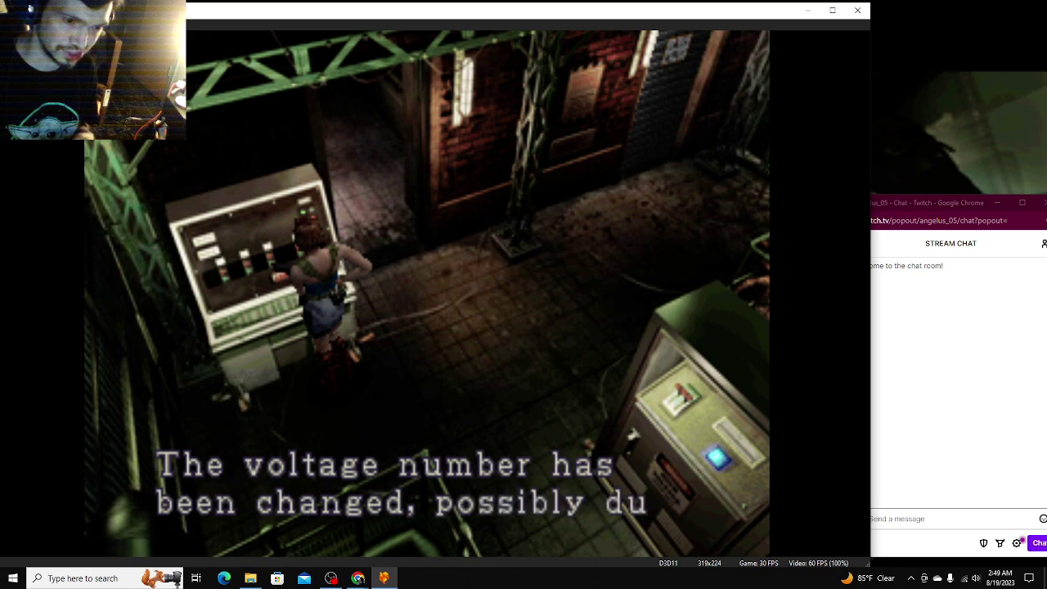
Step: Retry the switch puzzle, setting the four switches to Blue, Red, Blue, Red
key("Return")
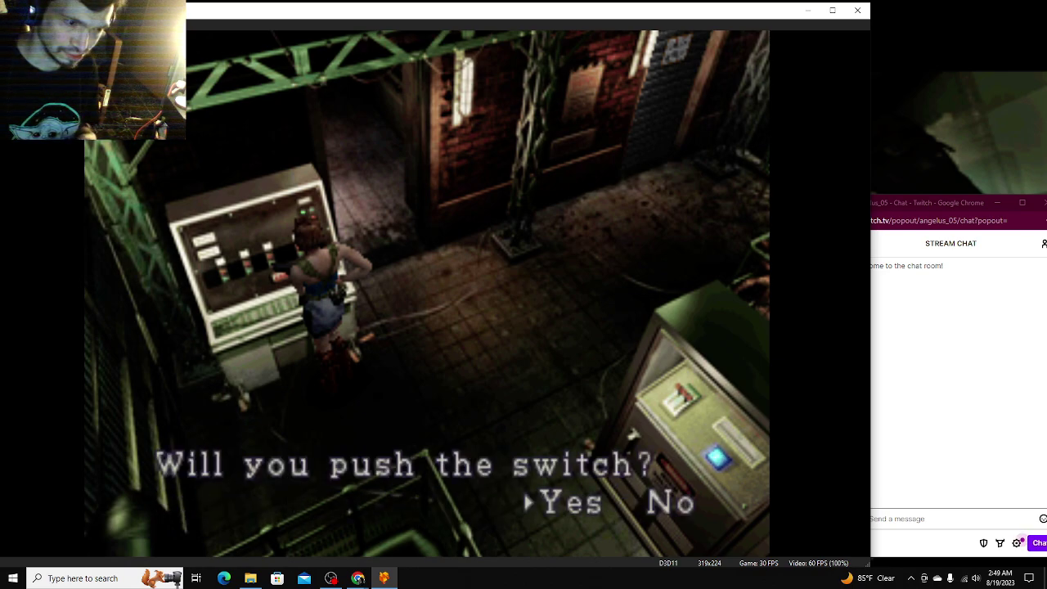
key("Return")
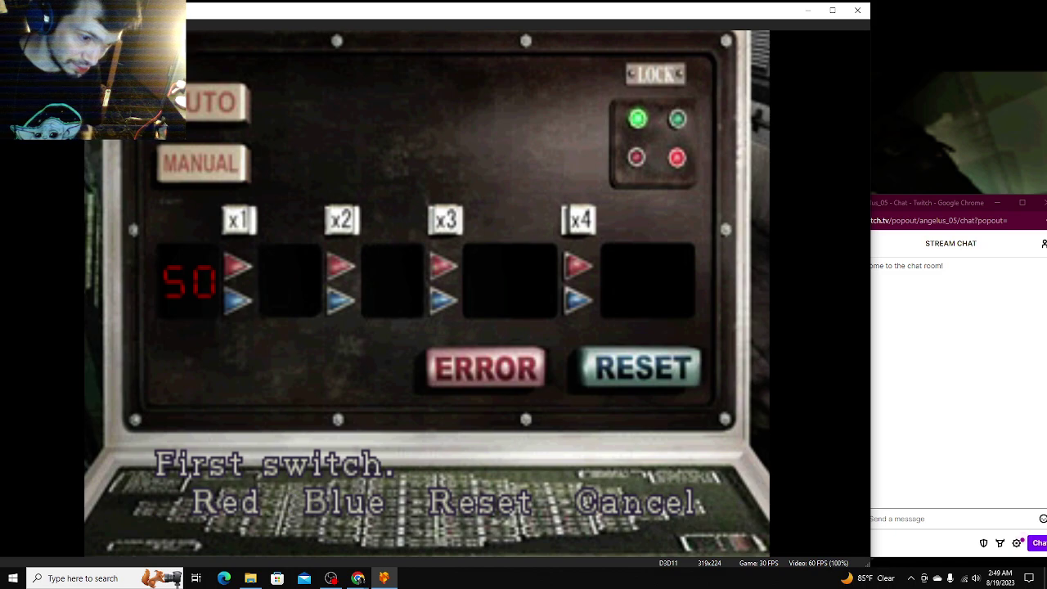
key("Return")
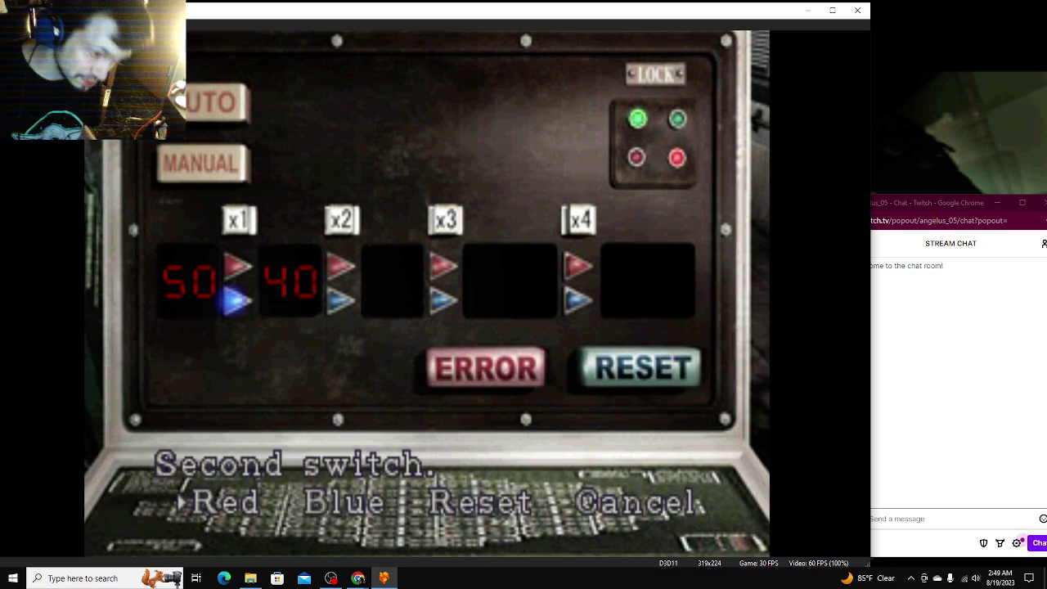
key("Return")
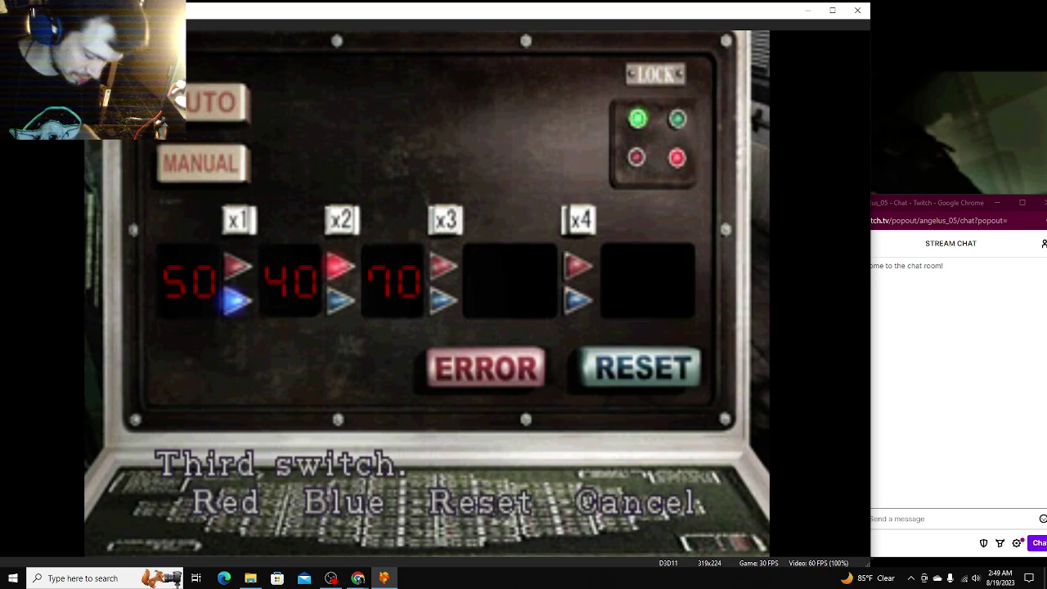
key("Right")
key("Return")
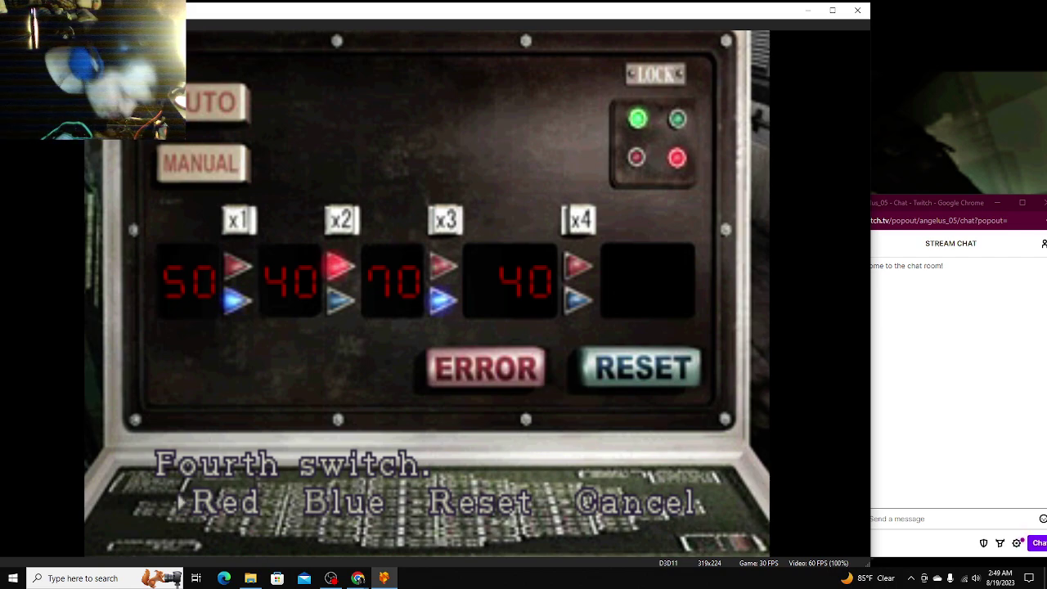
key("Right")
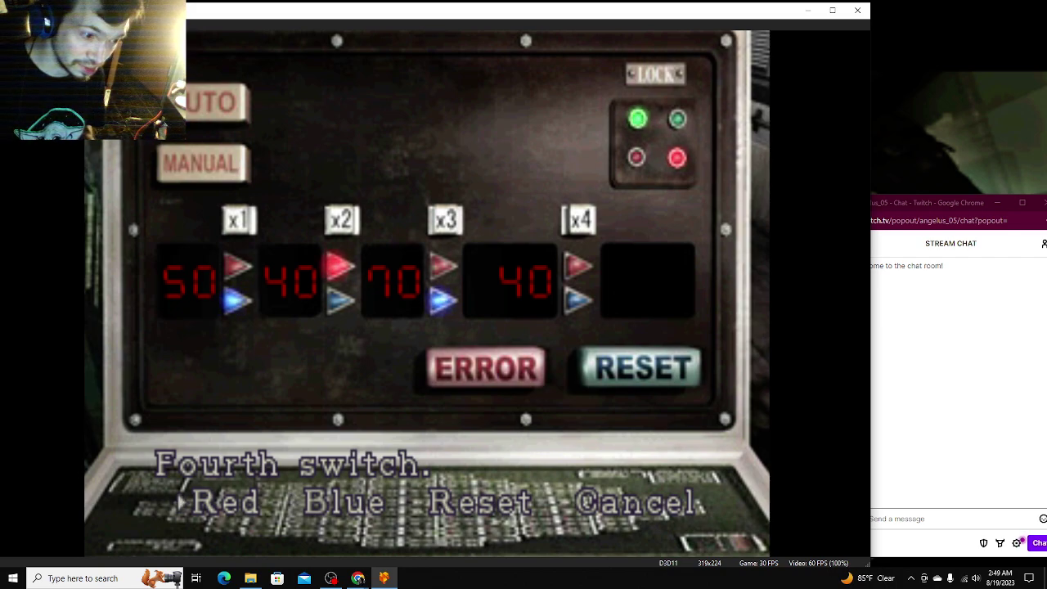
key("Return")
Step: Dismiss the switch result and open Jill's inventory, showing Fine status and the Fuse
key("Return")
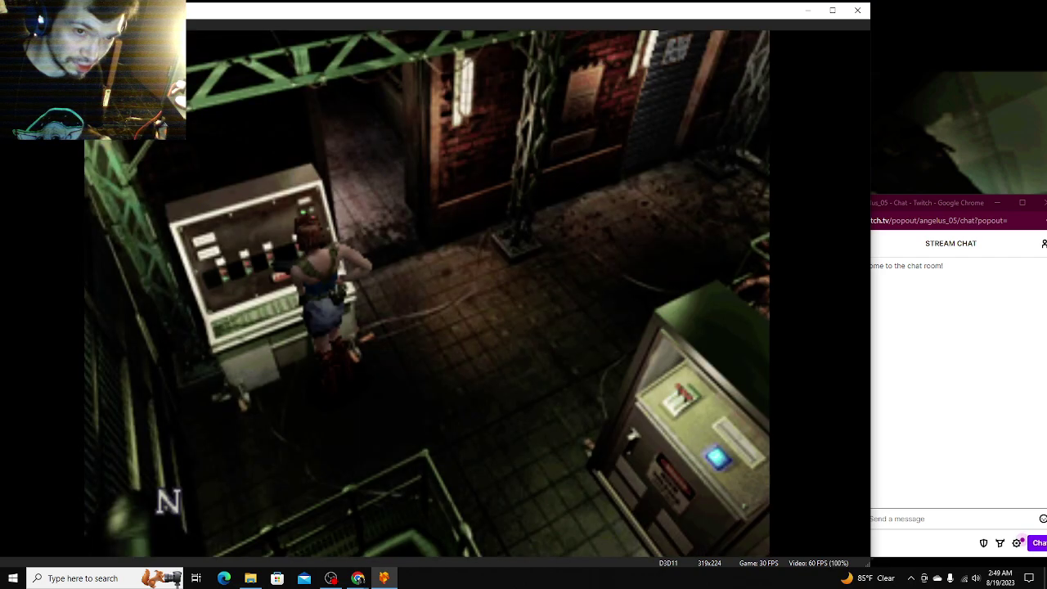
key("Return")
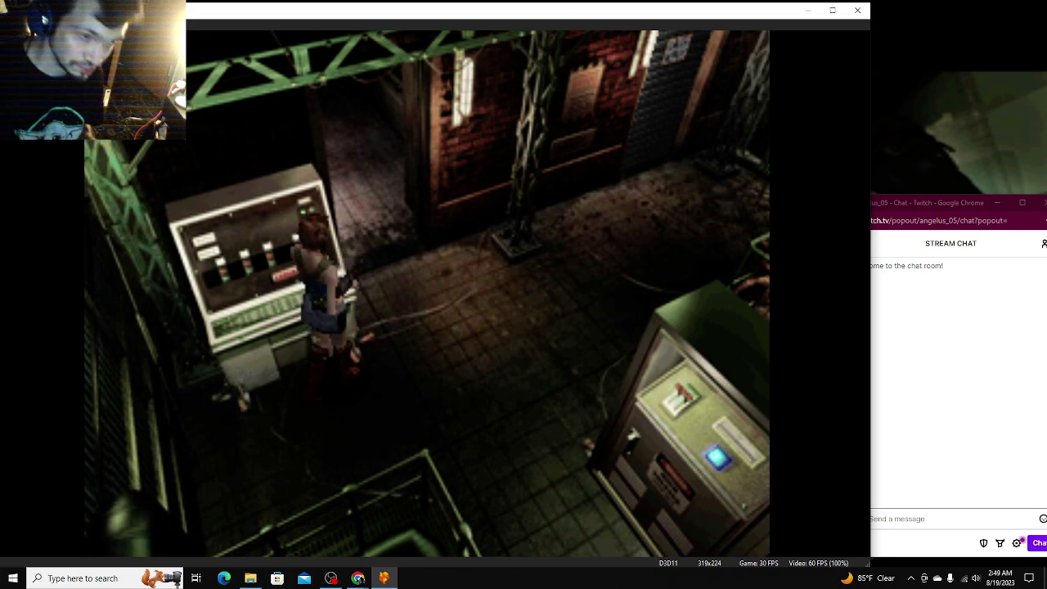
key("Escape")
key("Escape")
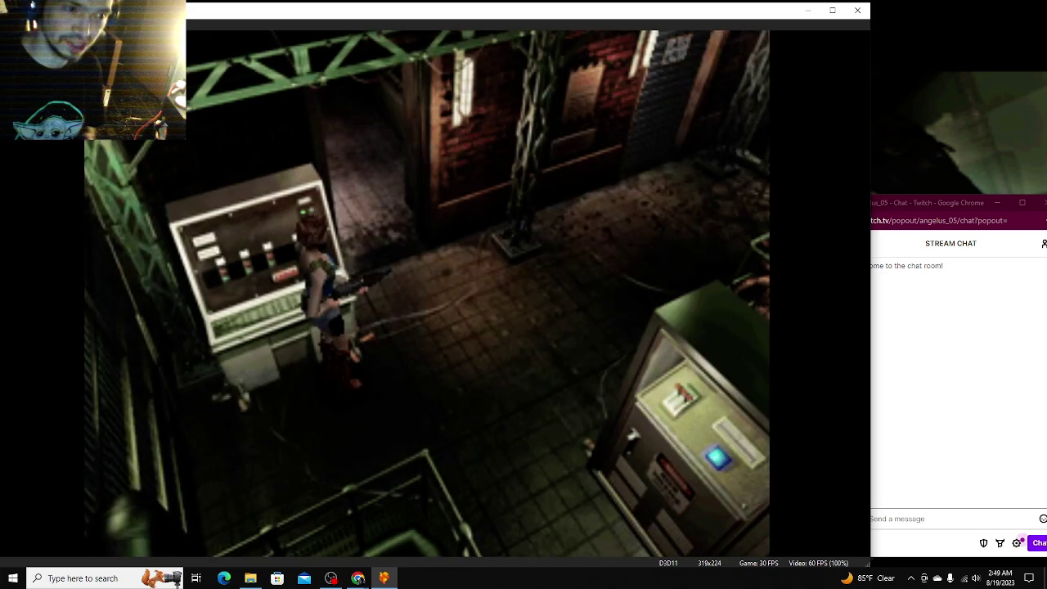
key("Return")
key("Up")
Step: Open the Downtown map and pan it across the town streets
key("Right")
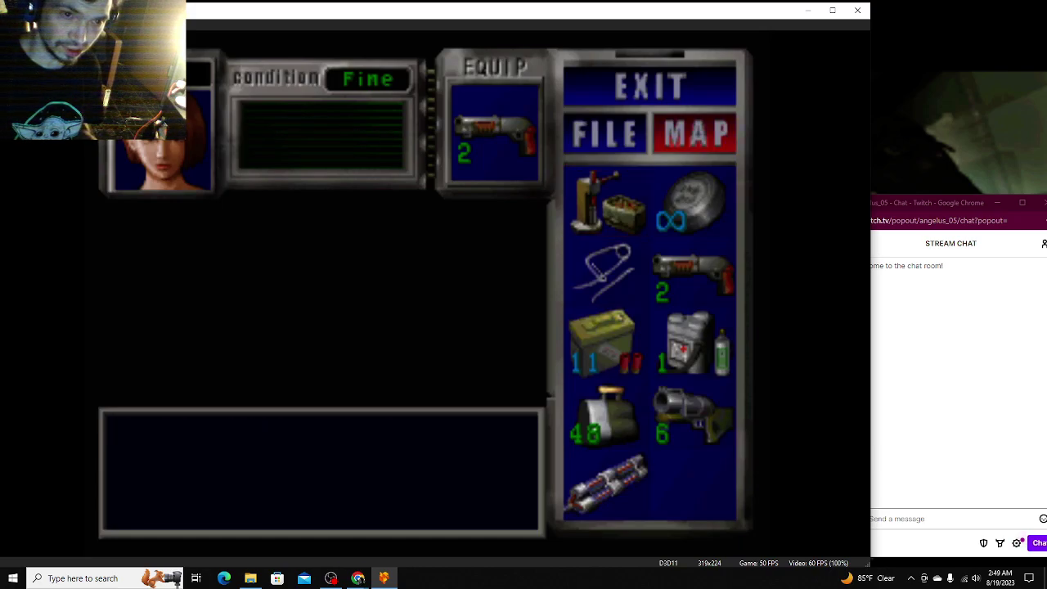
key("Return")
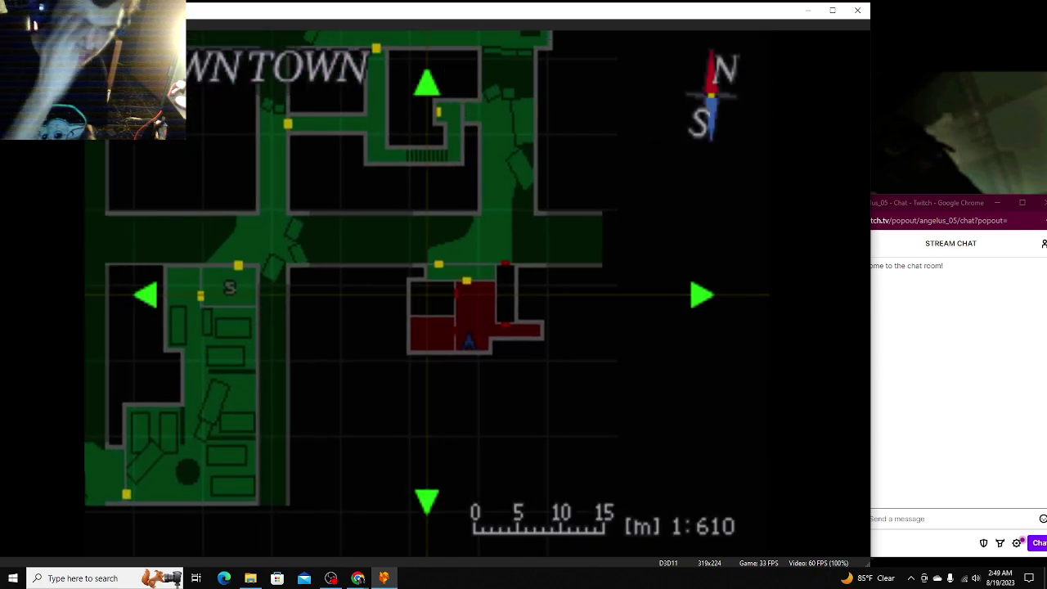
key("Left")
key("Left")
key("Left")
key("Down")
key("Down")
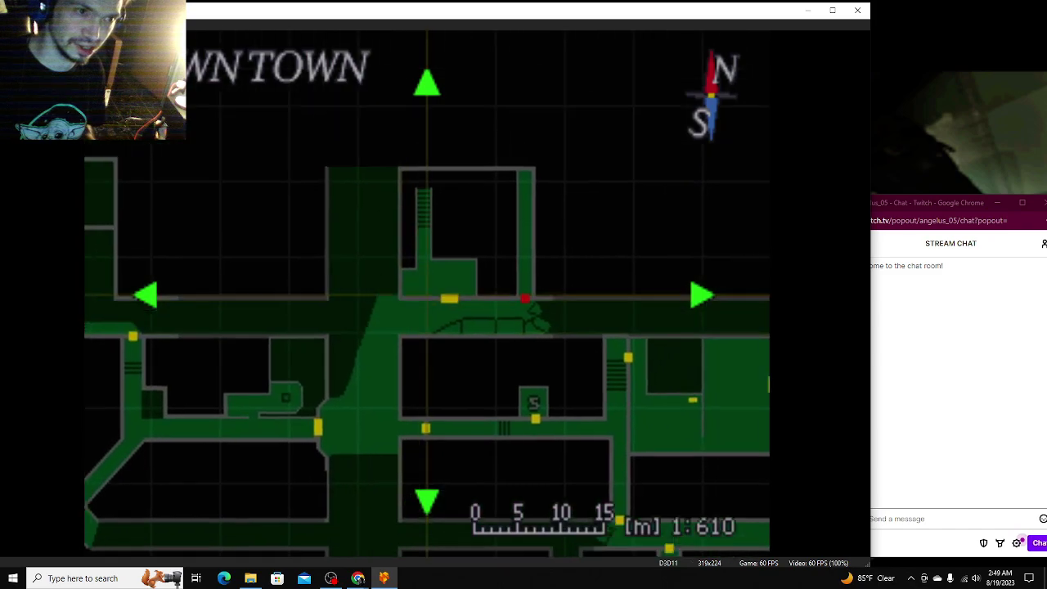
key("Right")
key("Right")
key("Down")
key("Down")
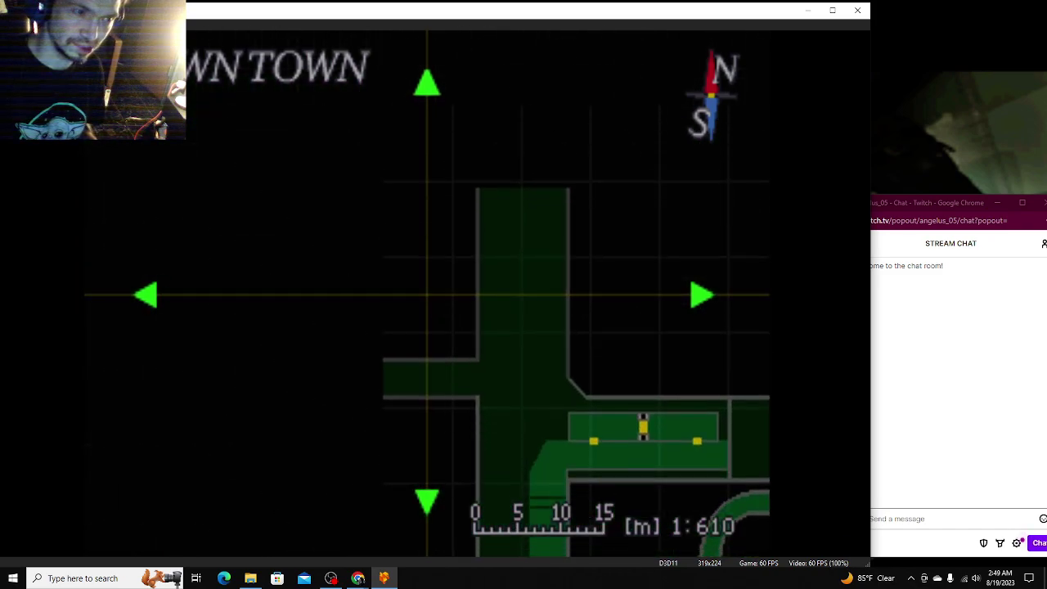
key("Right")
key("Return")
Step: Pan the map north-west to Jill's room, then exit back to gameplay
key("Escape")
key("Down")
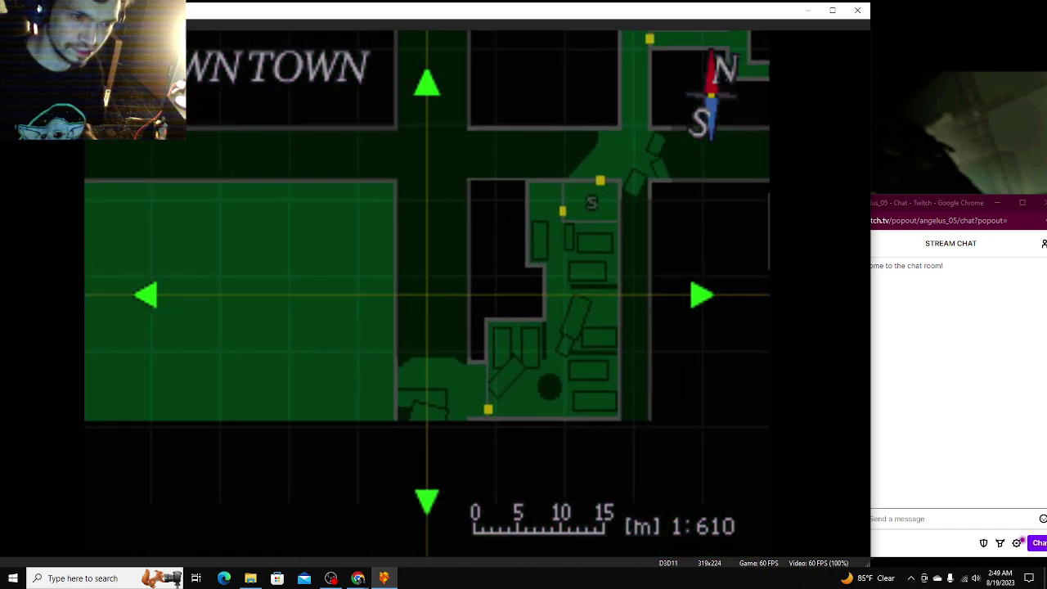
key("Down")
key("Left")
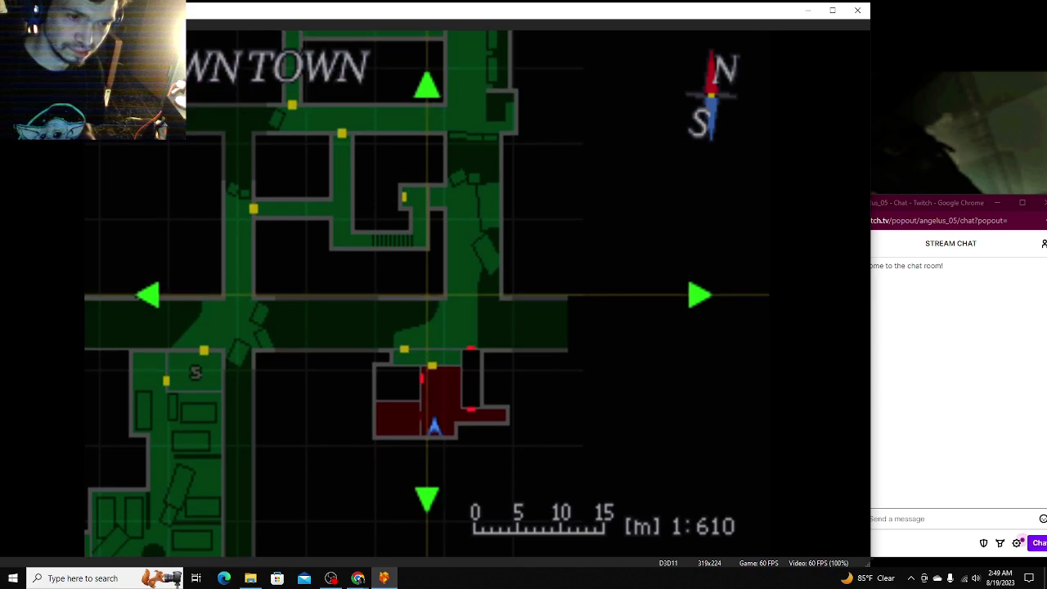
key("Up")
key("Left")
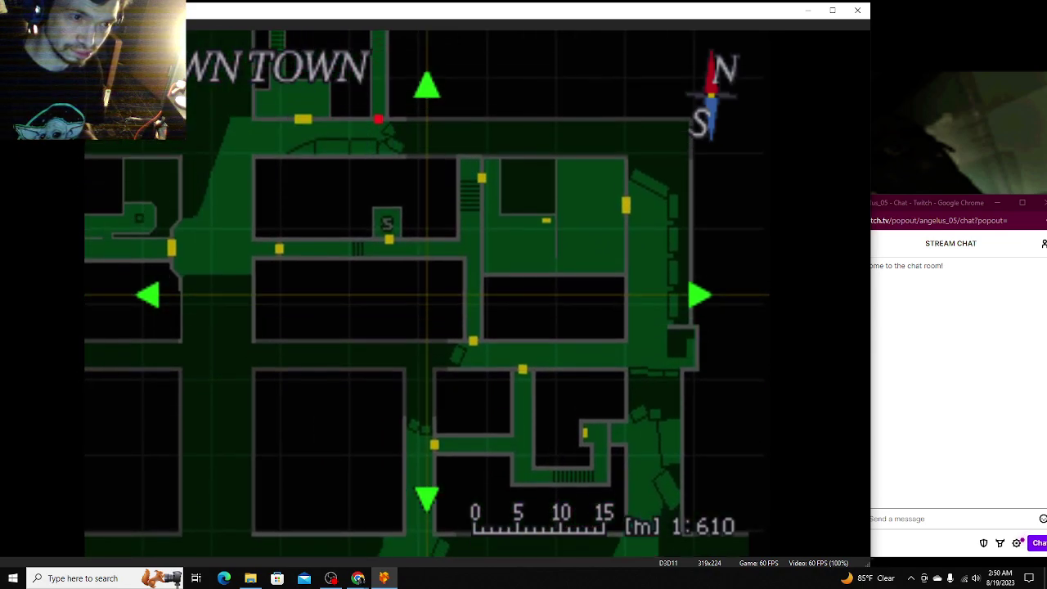
key("Down")
key("Down")
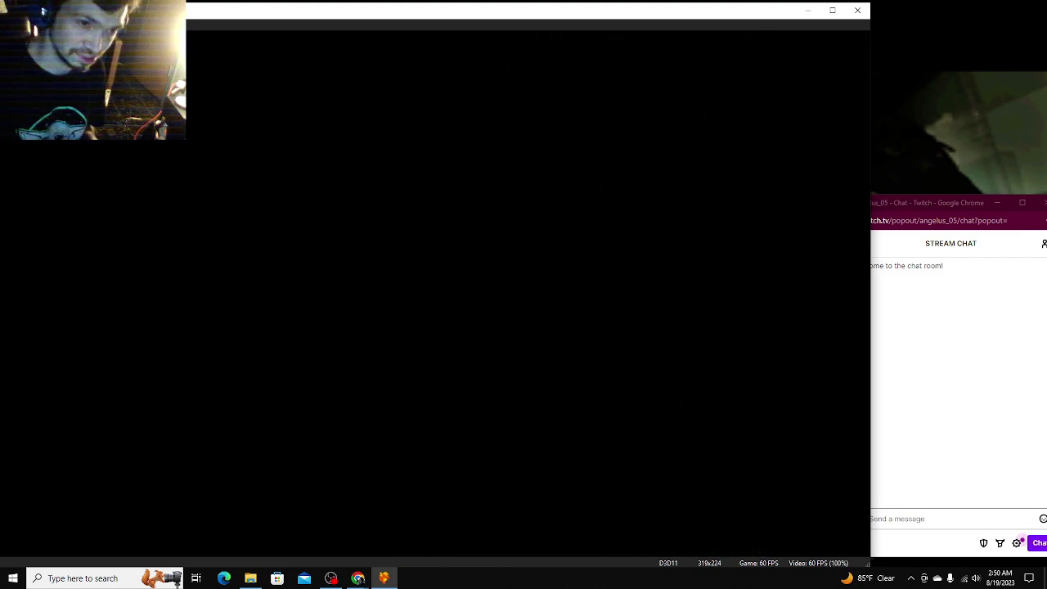
key("F1")
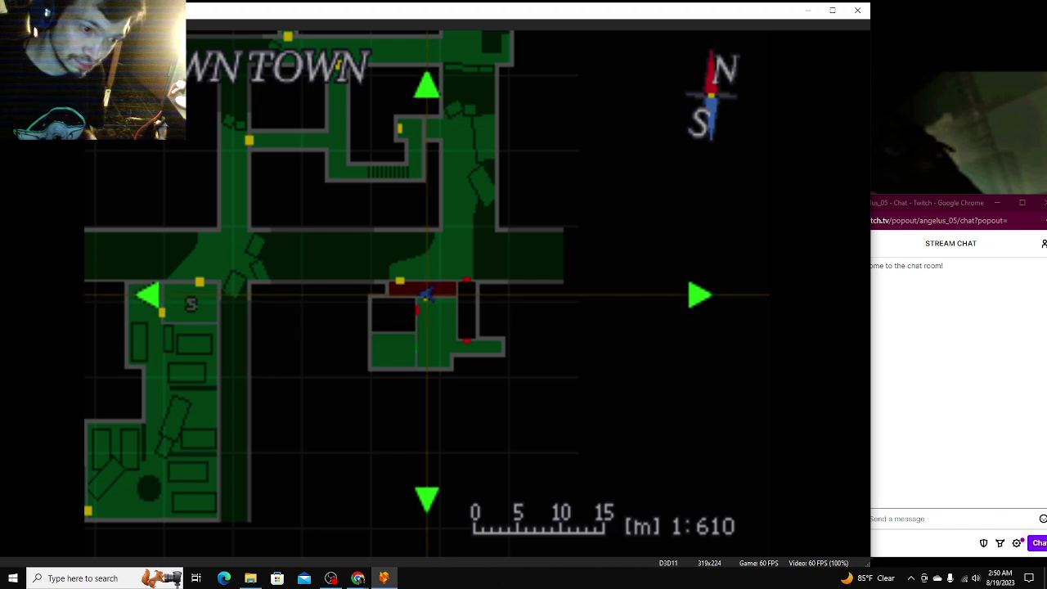
key("Escape")
key("Escape")
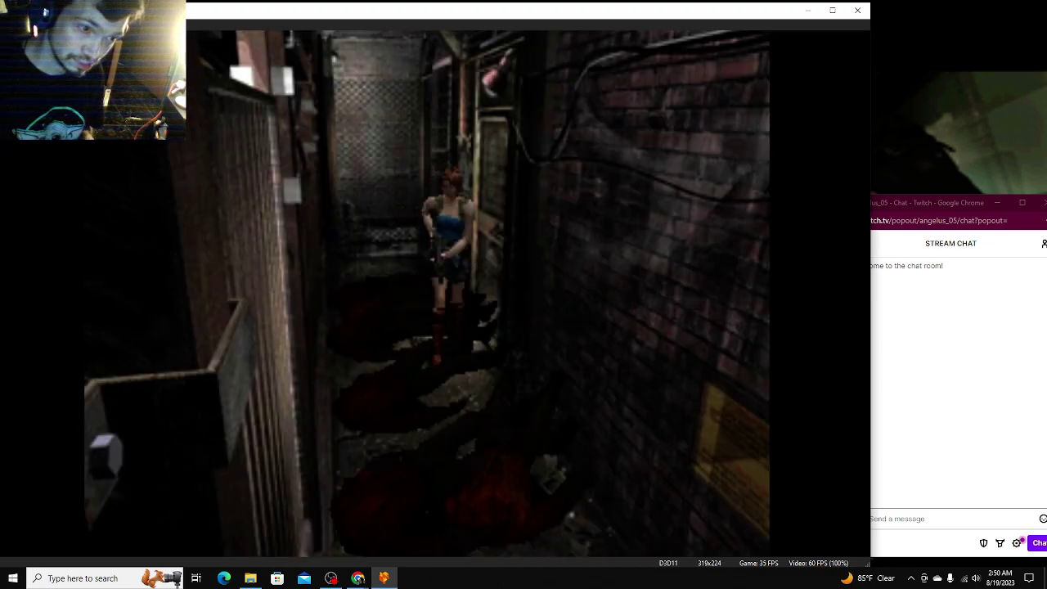
Step: Run Jill through the gate and up the alleys past the wrecked car
key("Down")
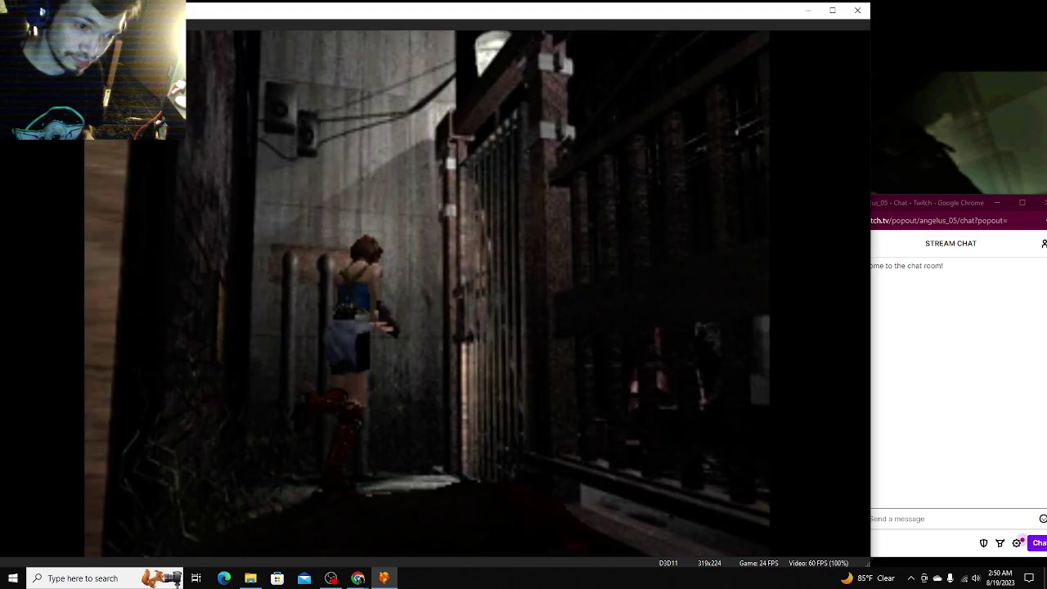
key("x")
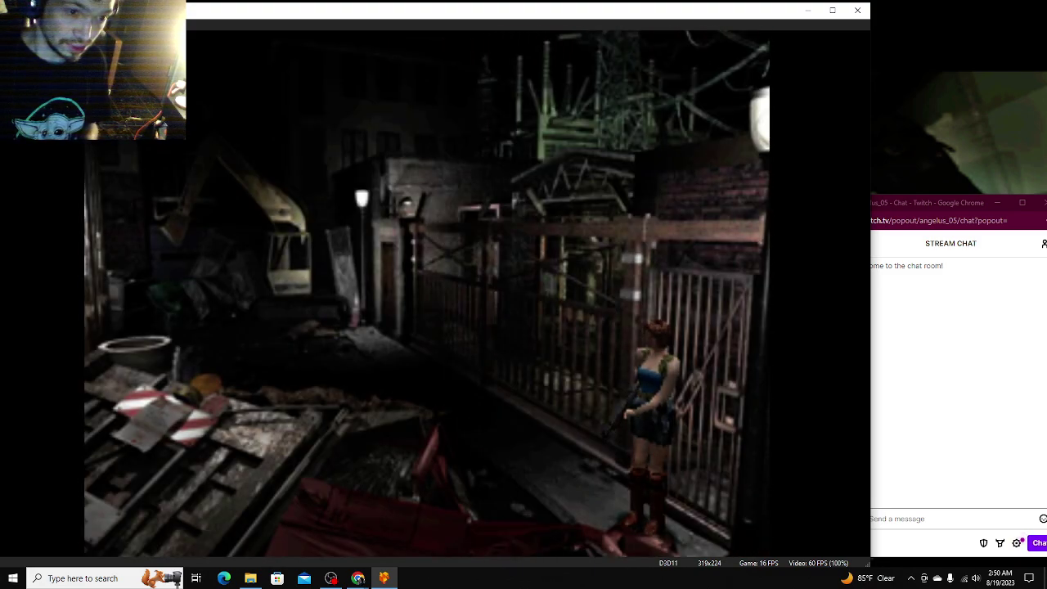
key("Up")
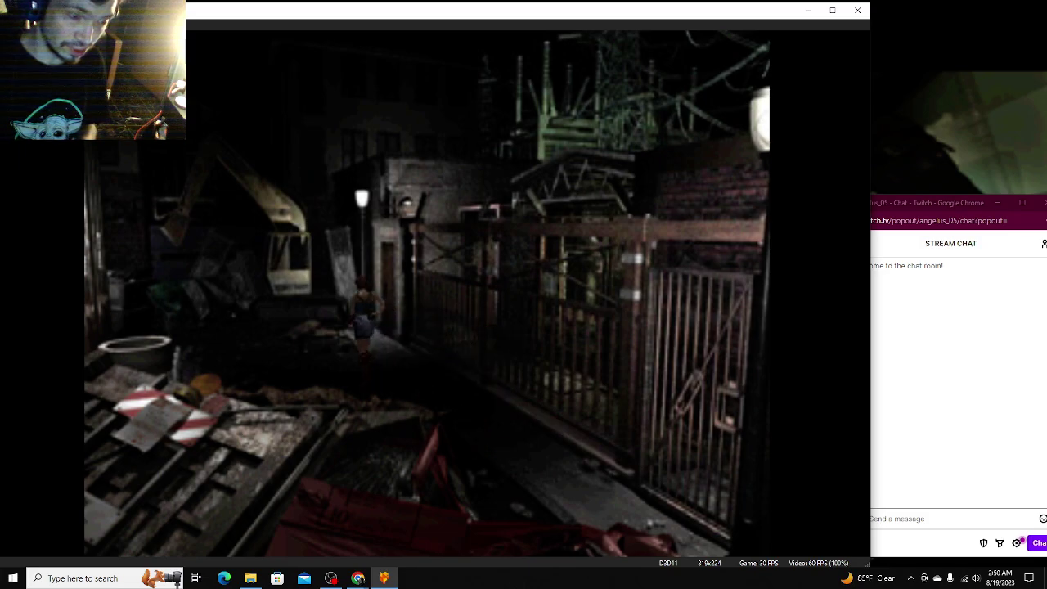
key("Up")
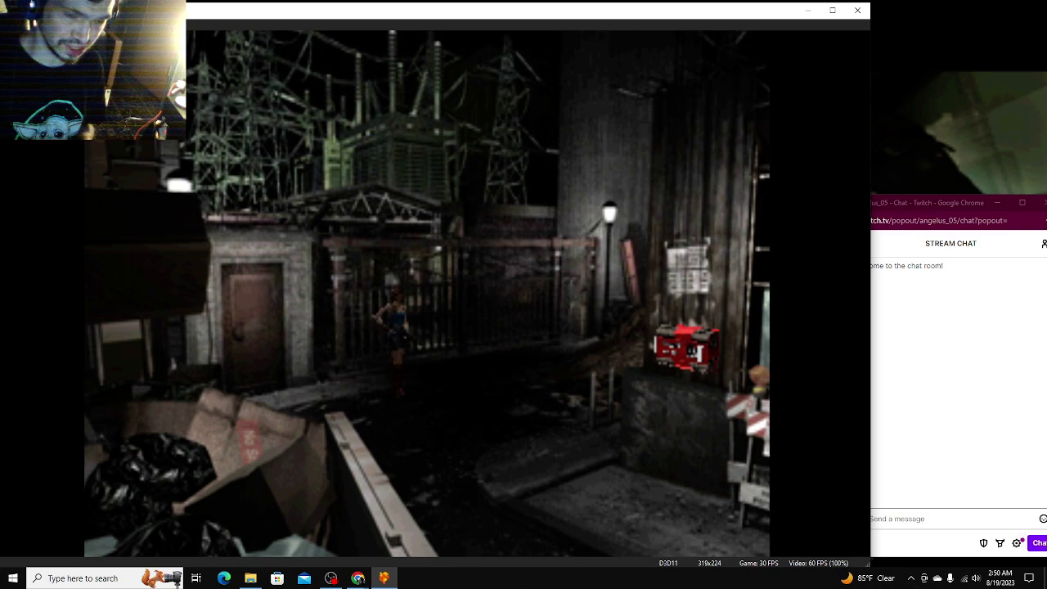
key("Up")
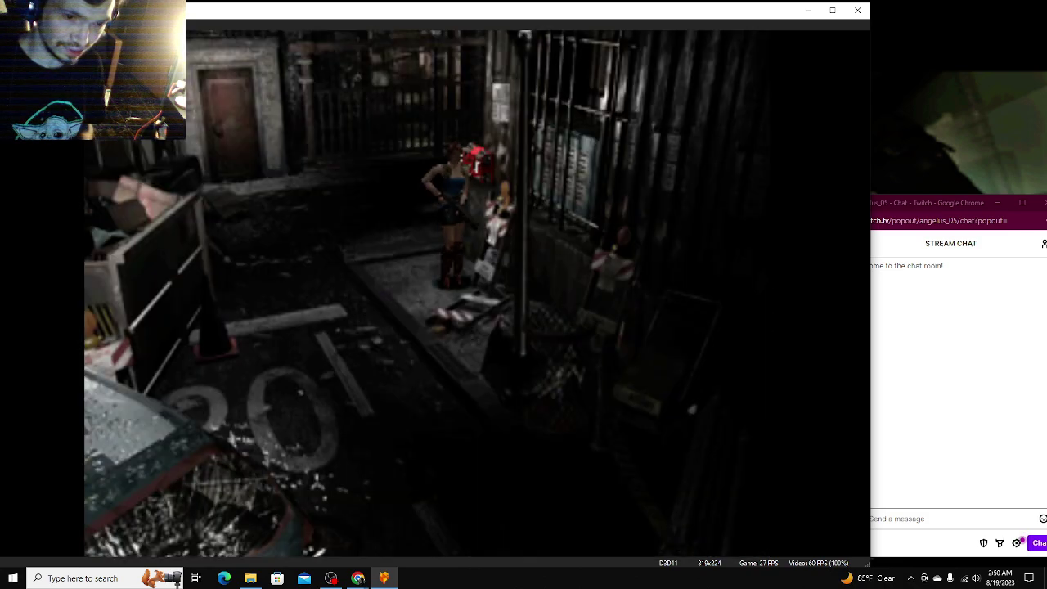
key("Down")
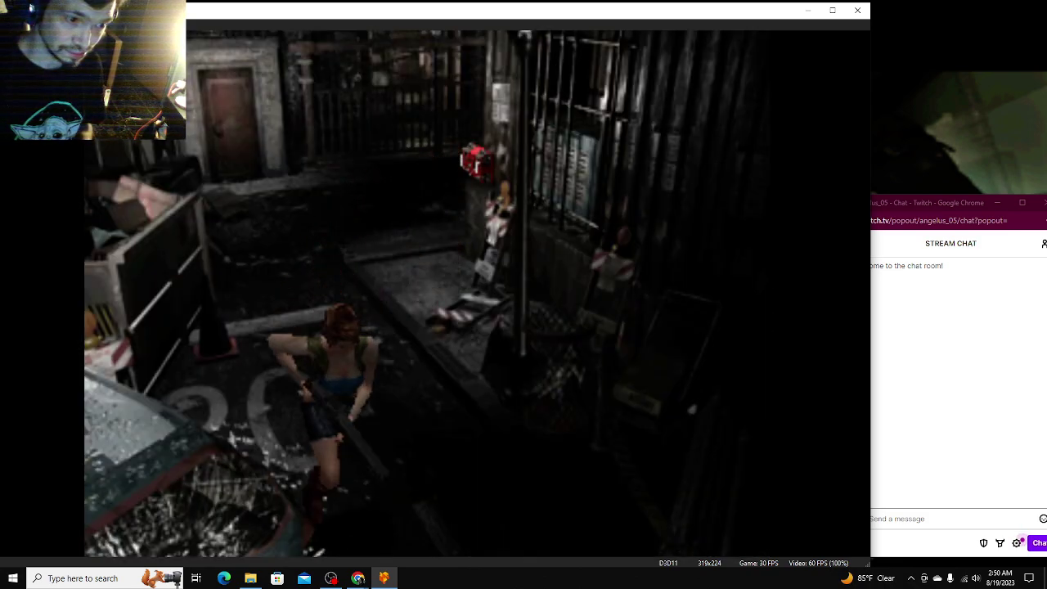
key("Up")
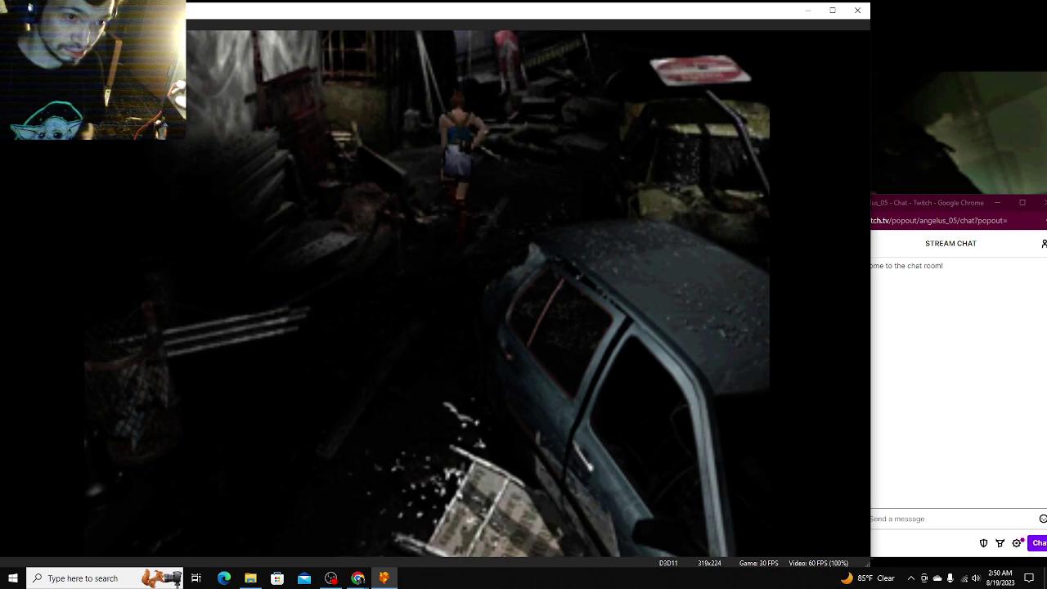
key("Up")
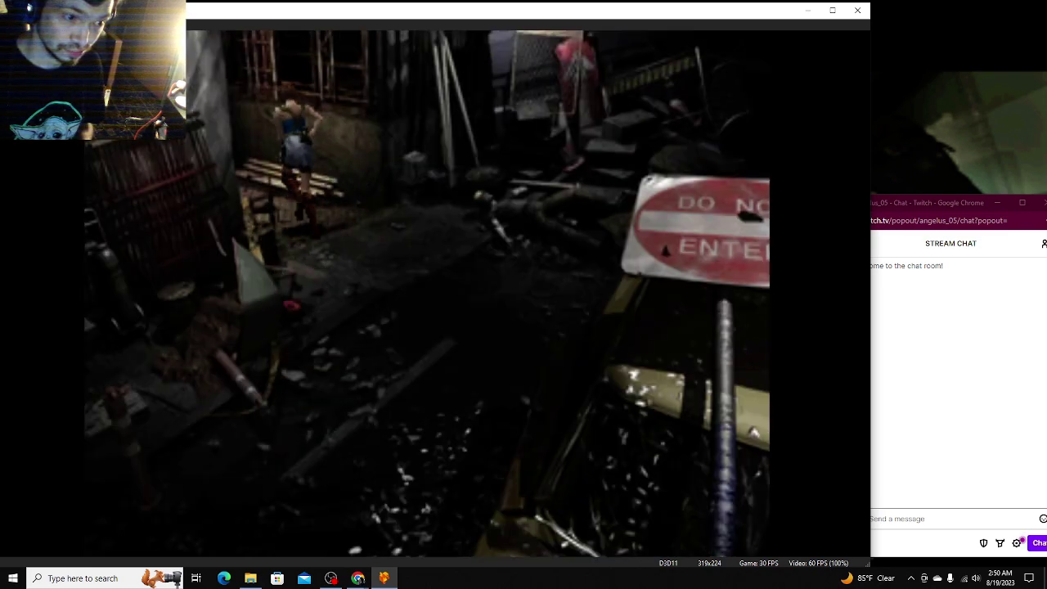
key("Up")
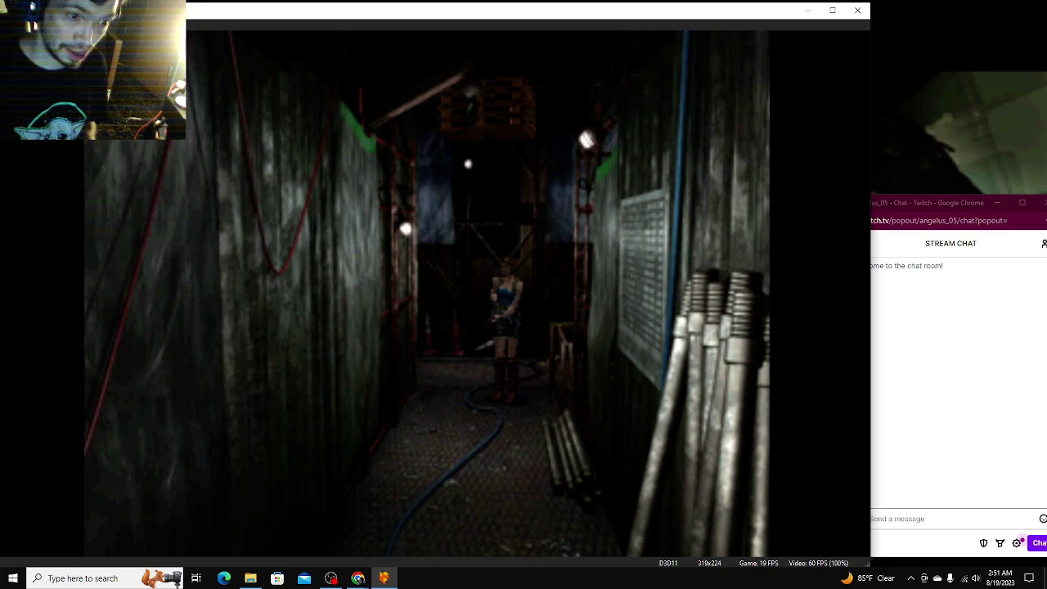
key("Return")
Step: Check the downtown map, zooming and panning around Jill's marker, then close it
key("Right")
key("Return")
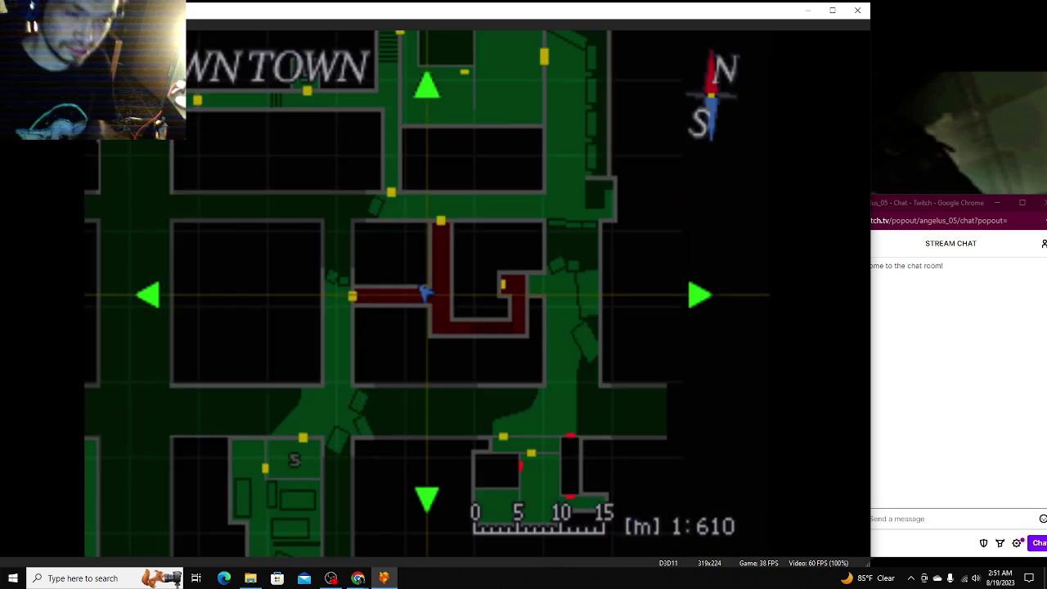
key("Left")
key("Down")
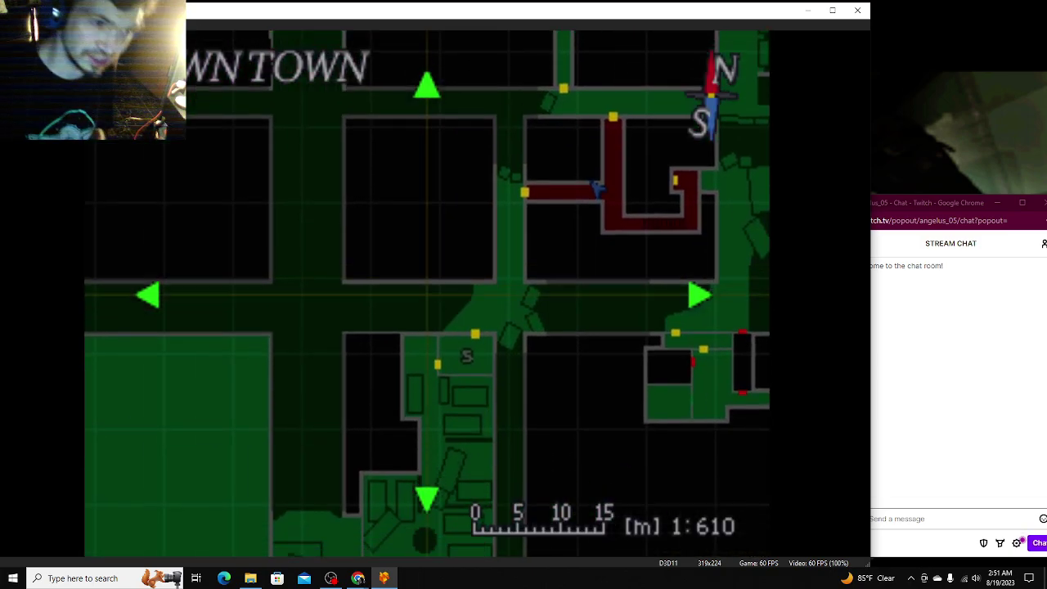
key("x")
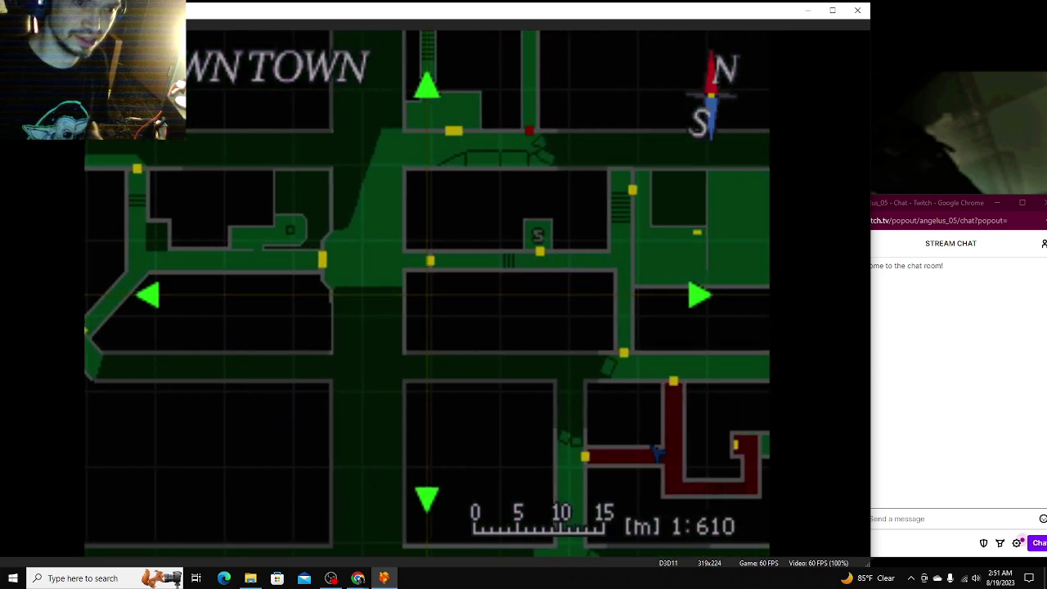
key("Right")
key("Down")
key("Right")
key("Up")
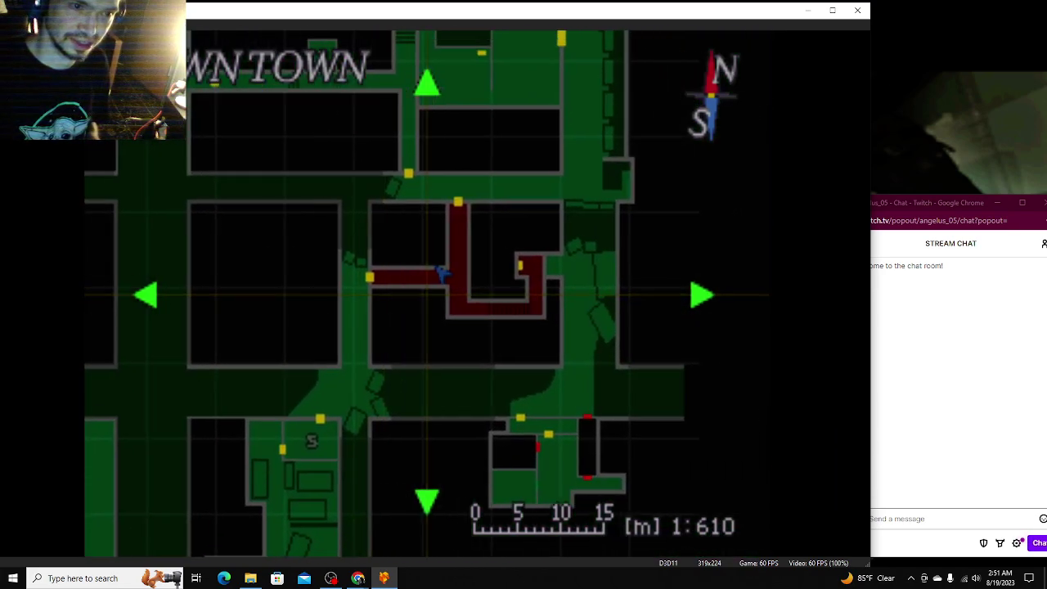
key("Left")
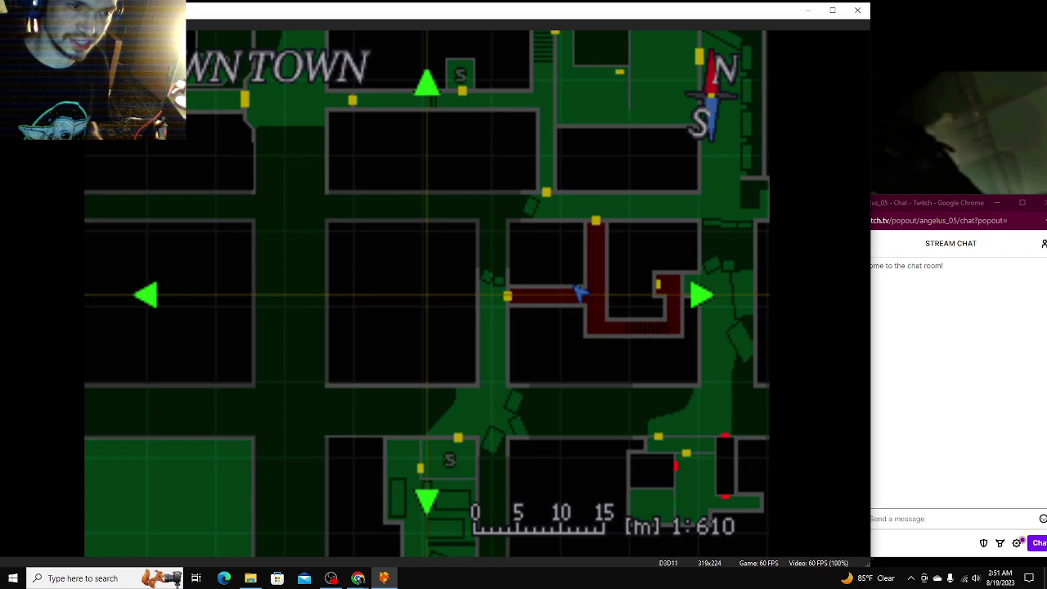
key("x")
key("x")
Step: Run Jill through the alley door, then reopen the map and pan it north
key("Down")
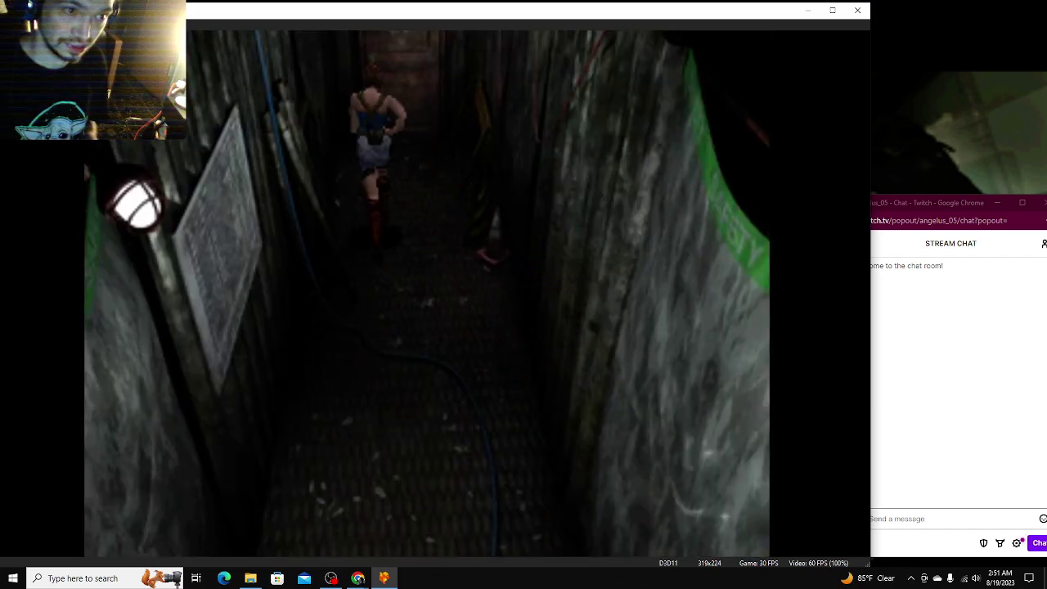
key("Up")
key("x")
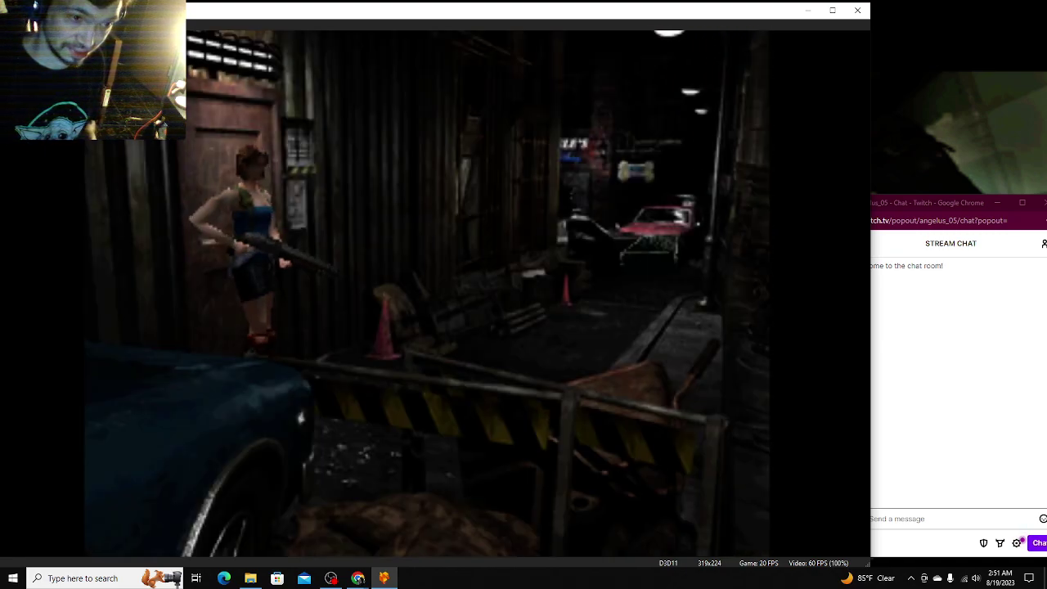
key("Right")
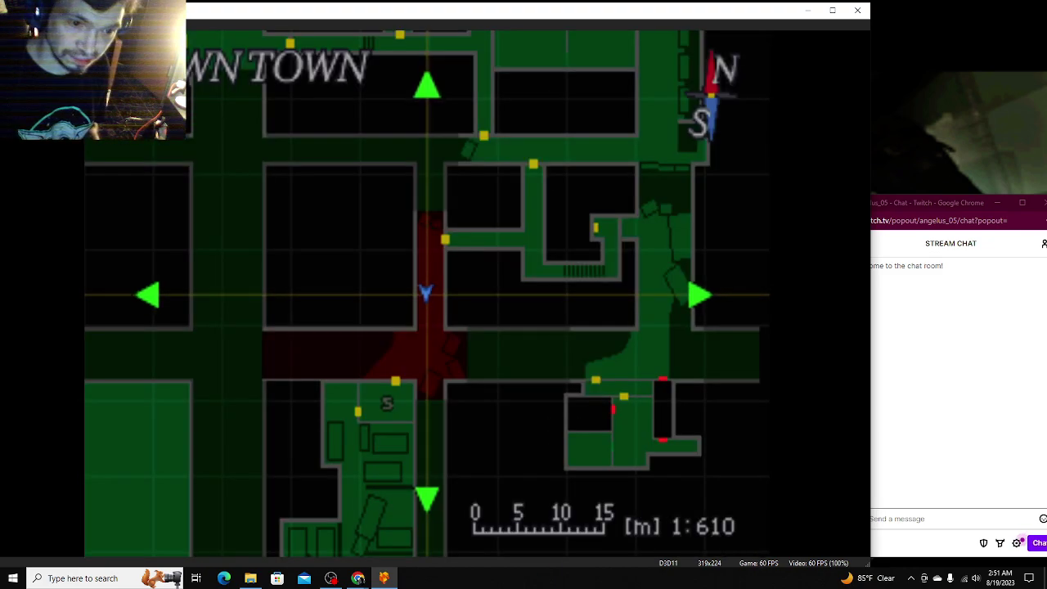
key("Return")
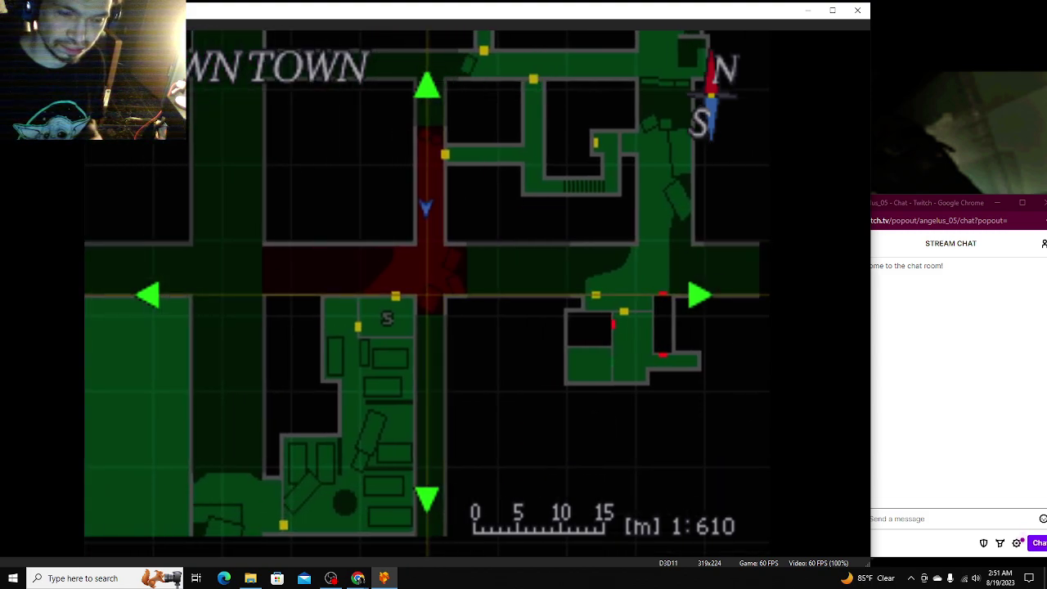
key("Return")
key("Up")
key("Up")
key("Down")
key("Down")
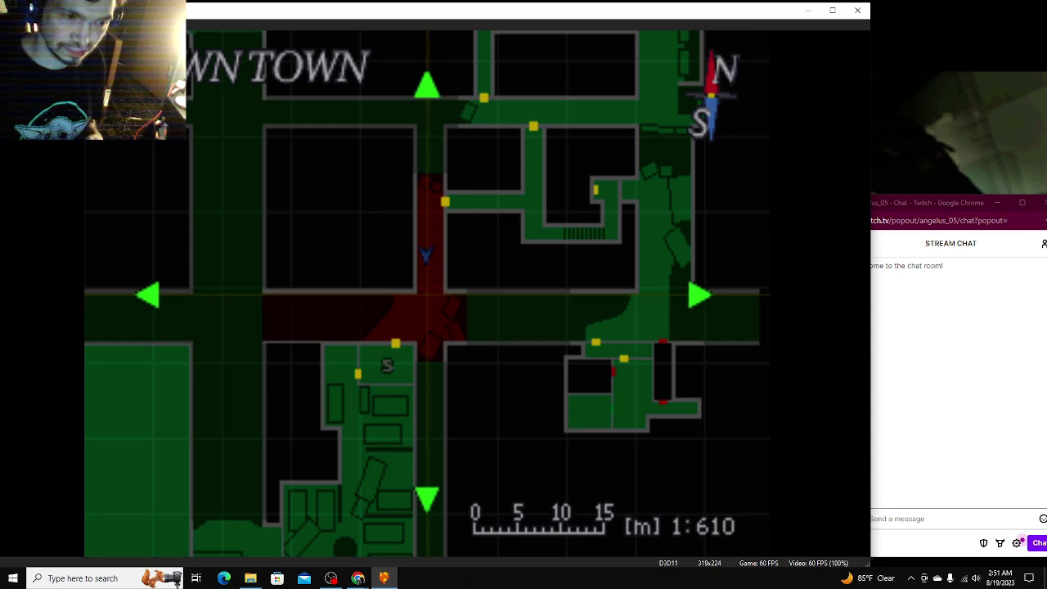
key("Up")
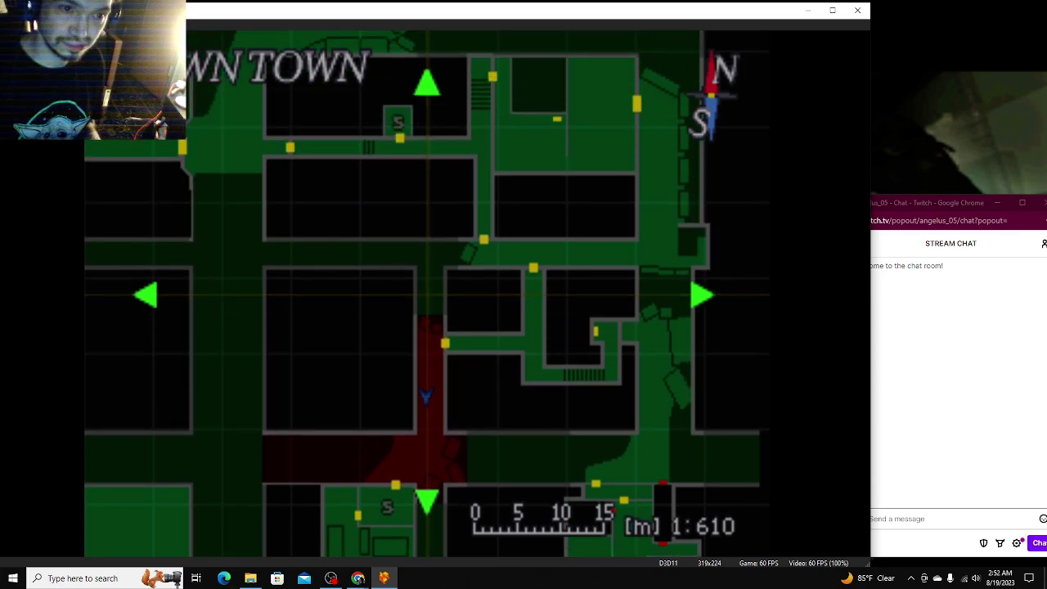
Step: Close the map and walk Jill through the left door to the lit doorway
key("Escape")
key("Escape")
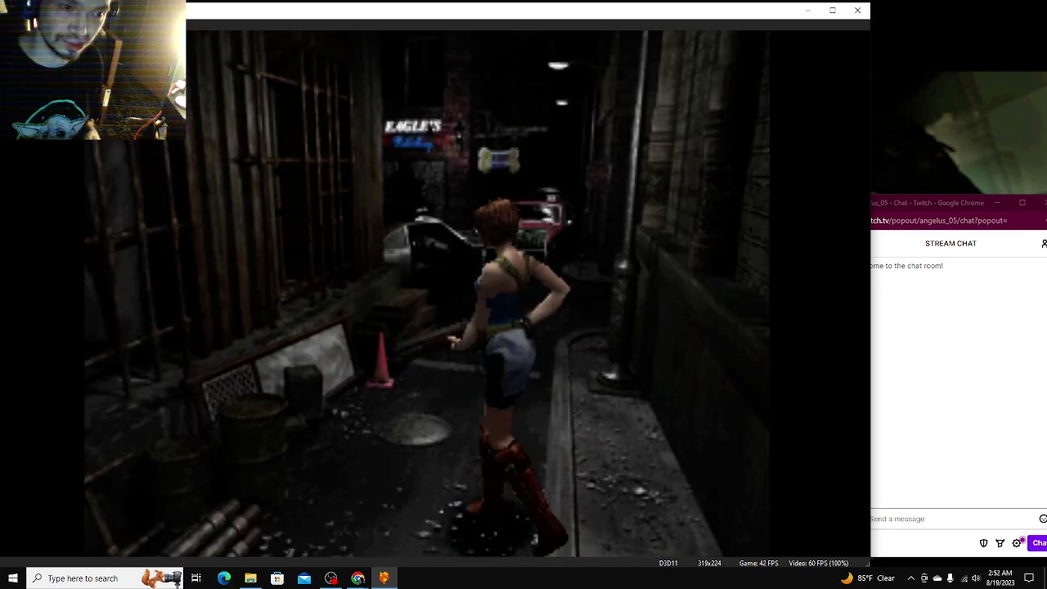
key("Left")
key("Up")
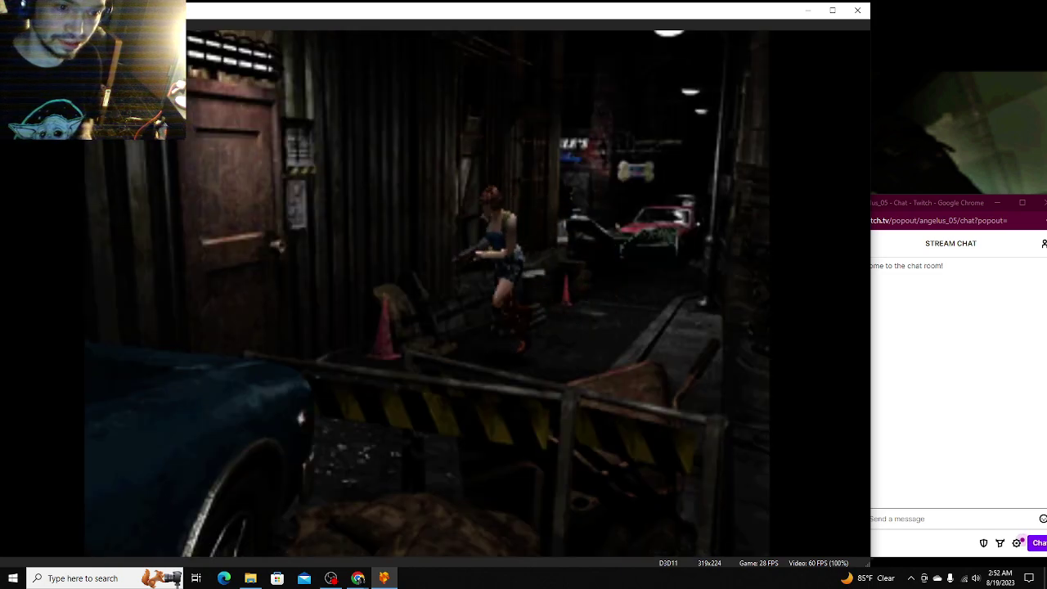
key("Left")
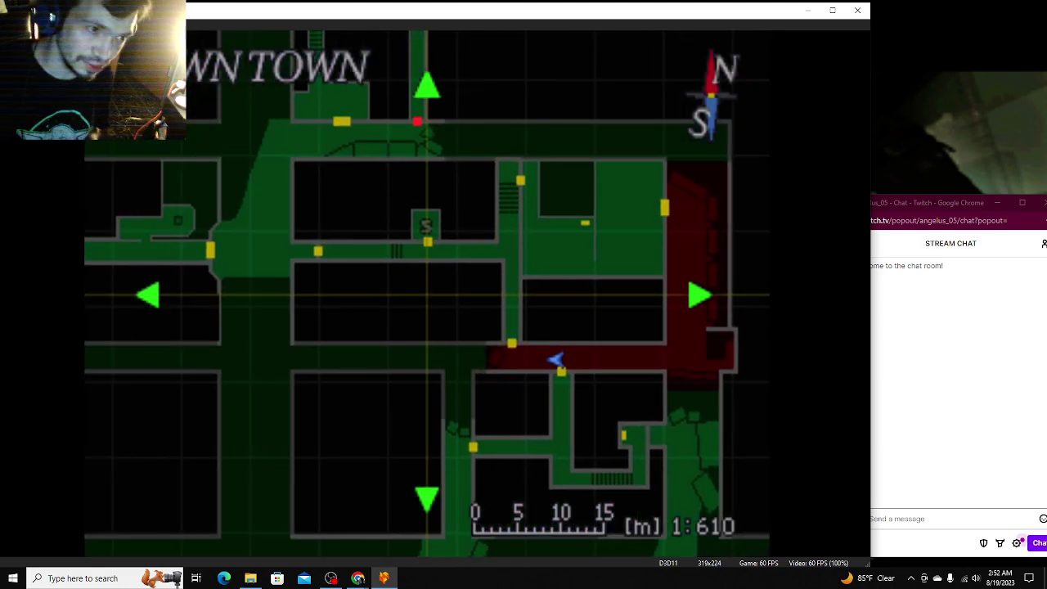
key("Escape")
key("Escape")
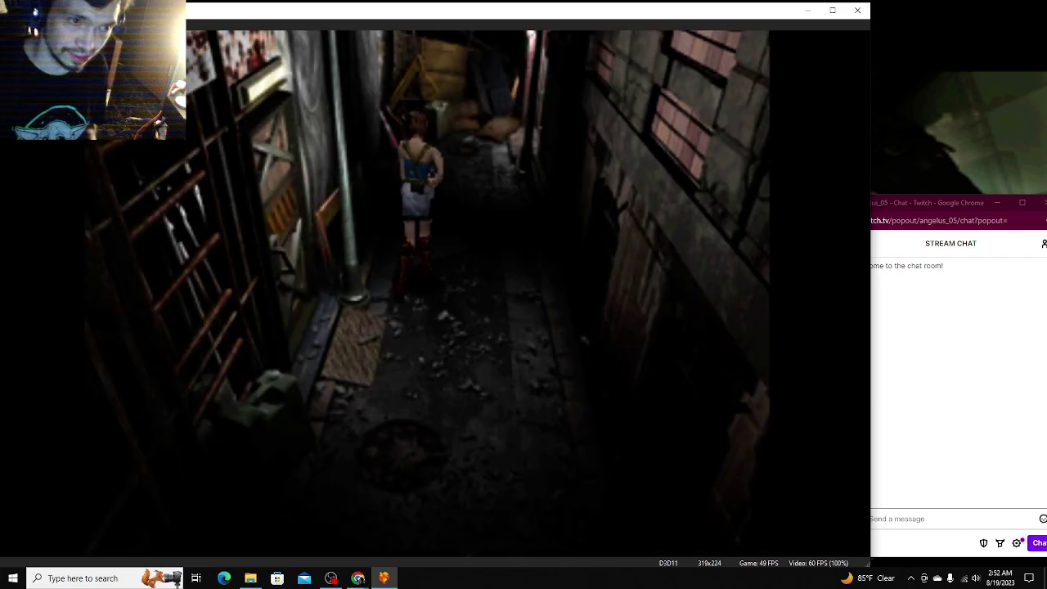
key("Up")
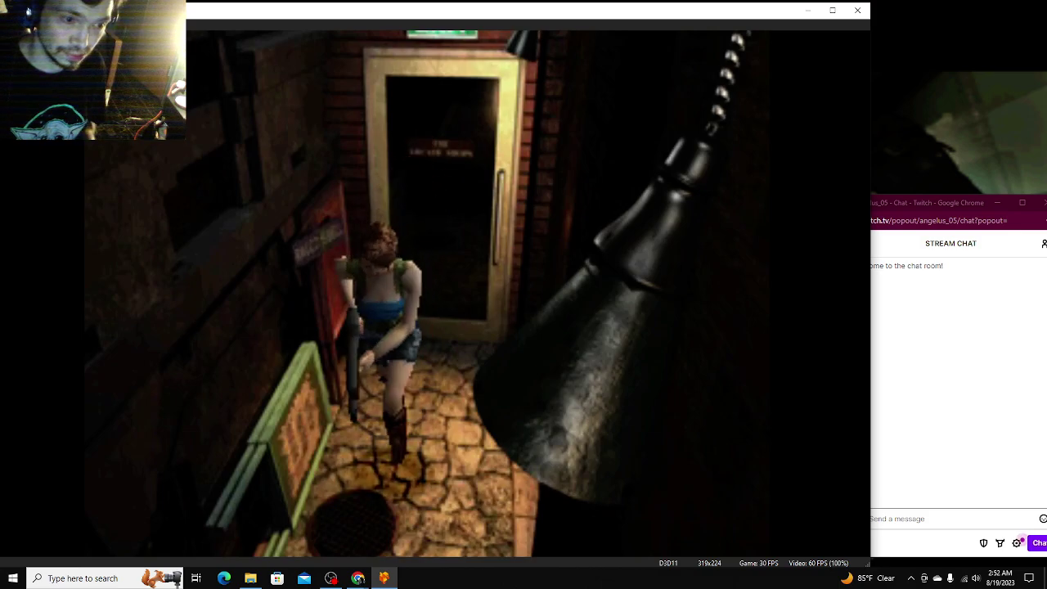
Step: Glance at the town map from the inventory and return to the alley
key("F1")
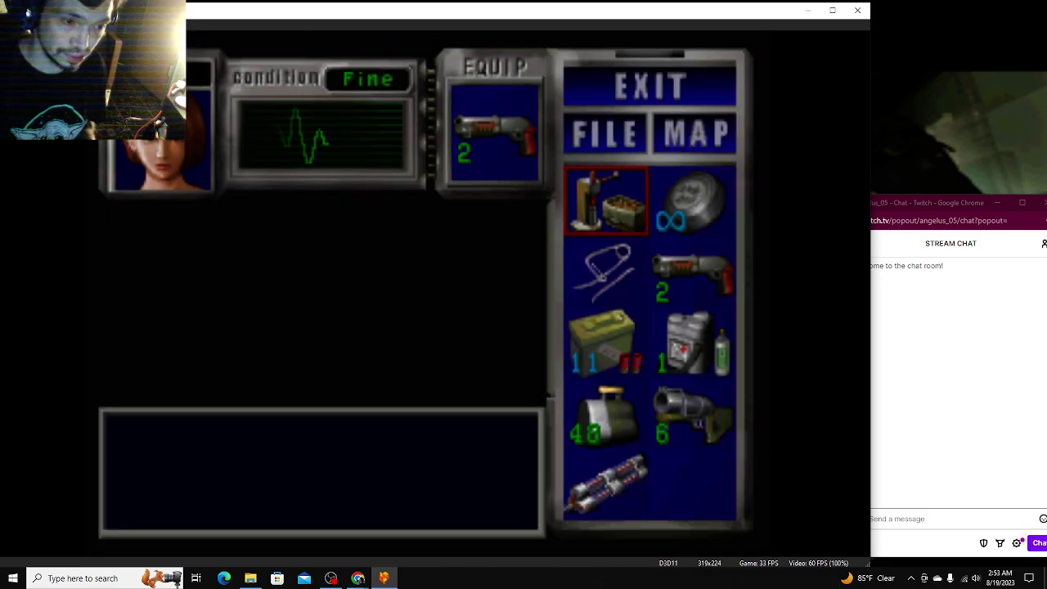
key("Return")
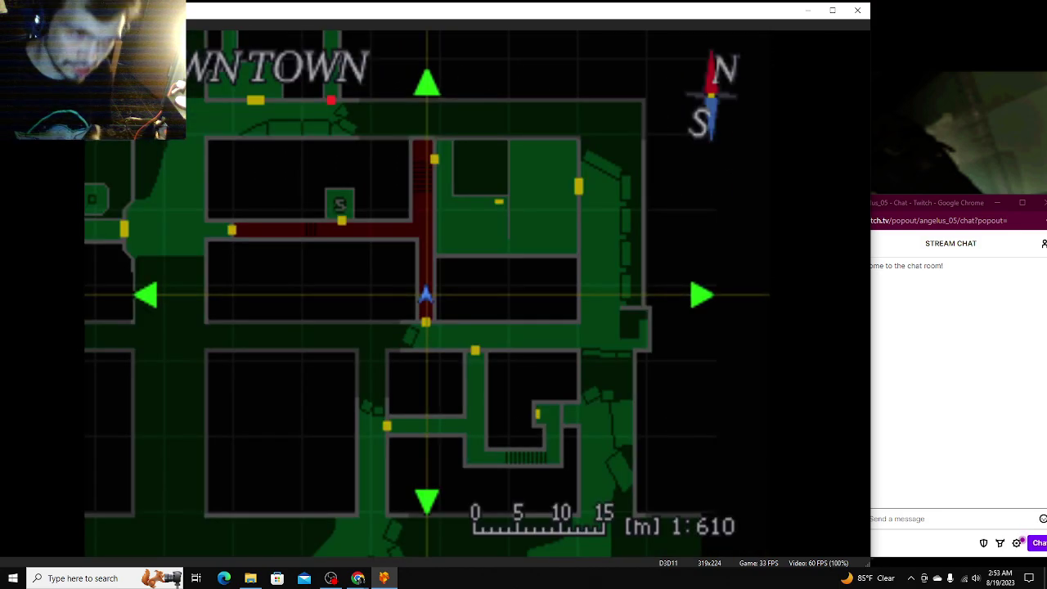
key("Escape")
Step: Run Jill past the CAFE TEA sign into the storage room and use the typewriter
key("Up")
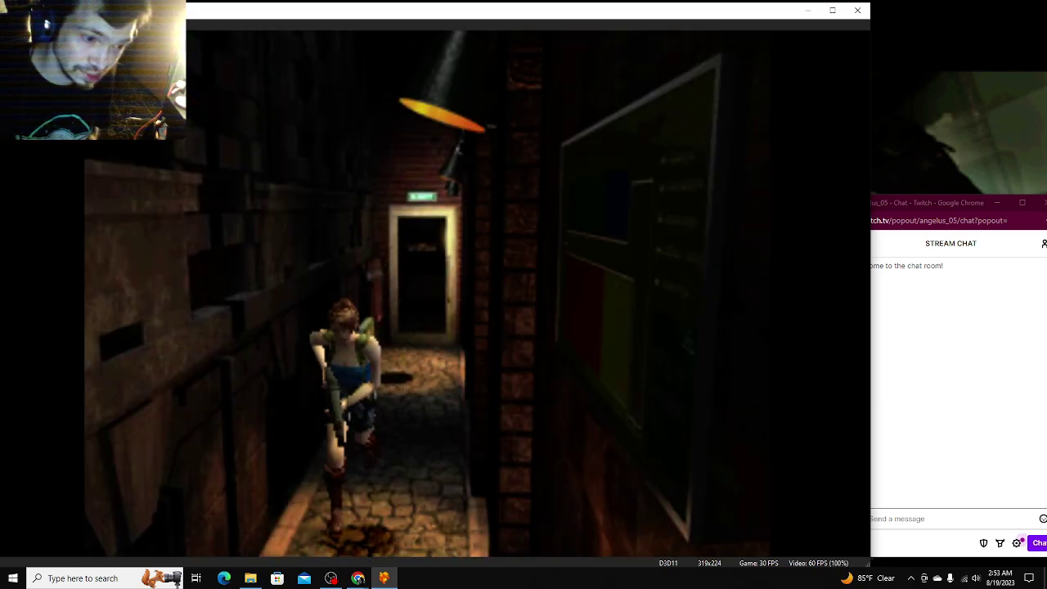
key("Down")
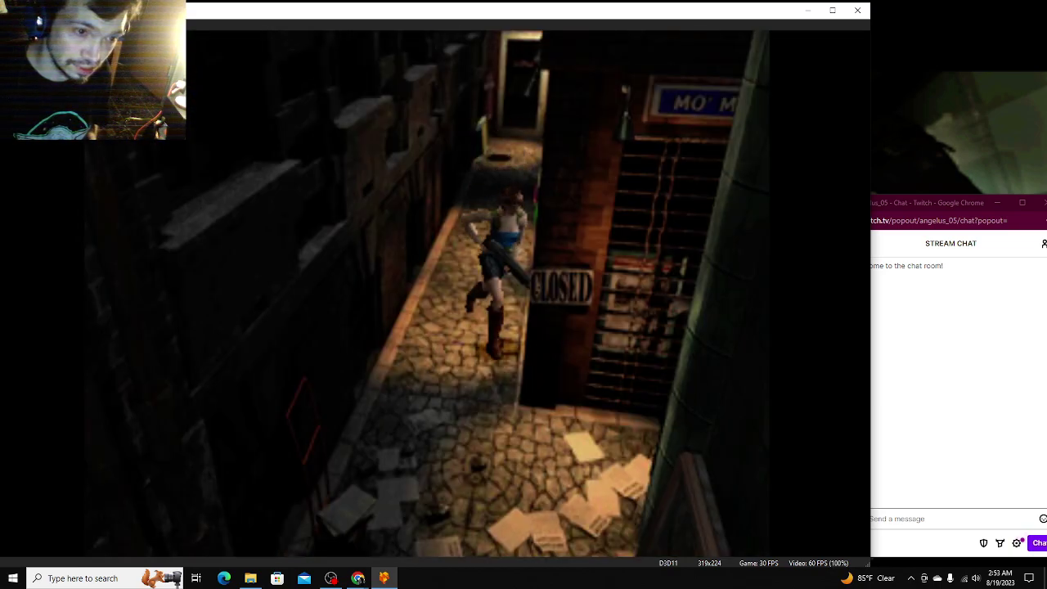
key("Up")
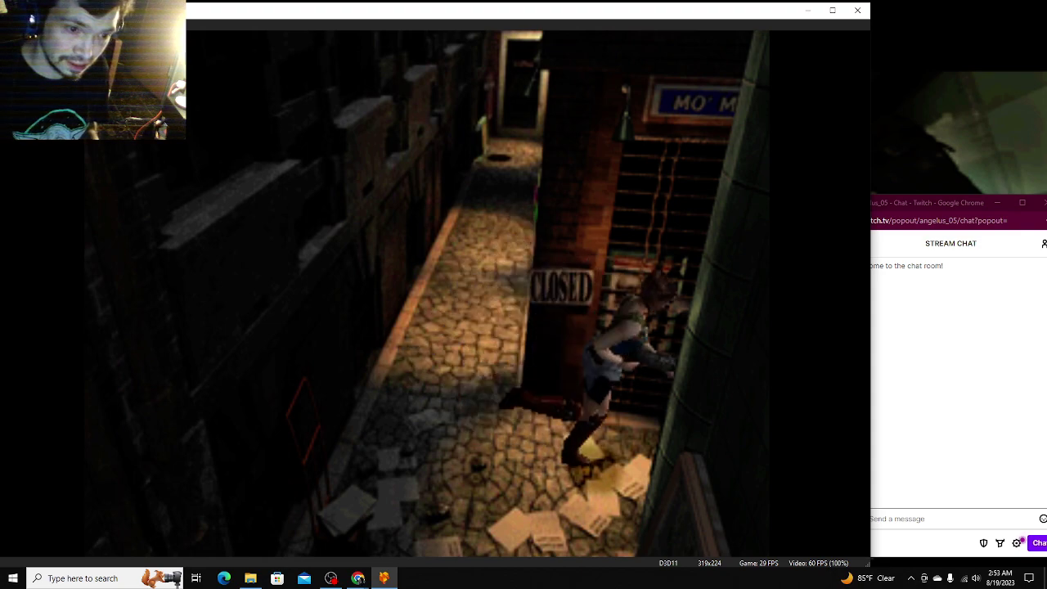
key("Up")
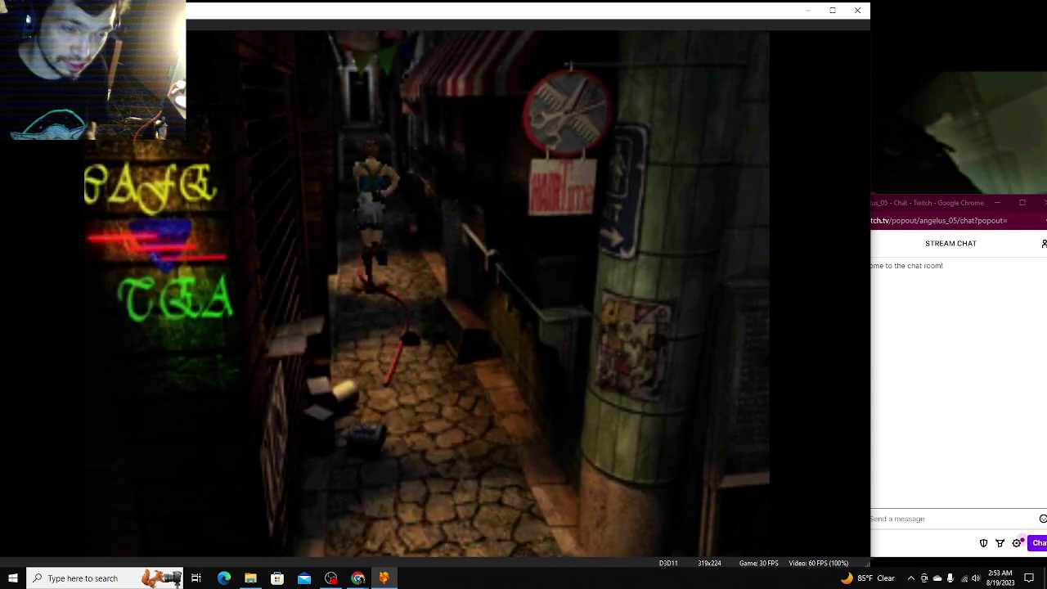
key("Up")
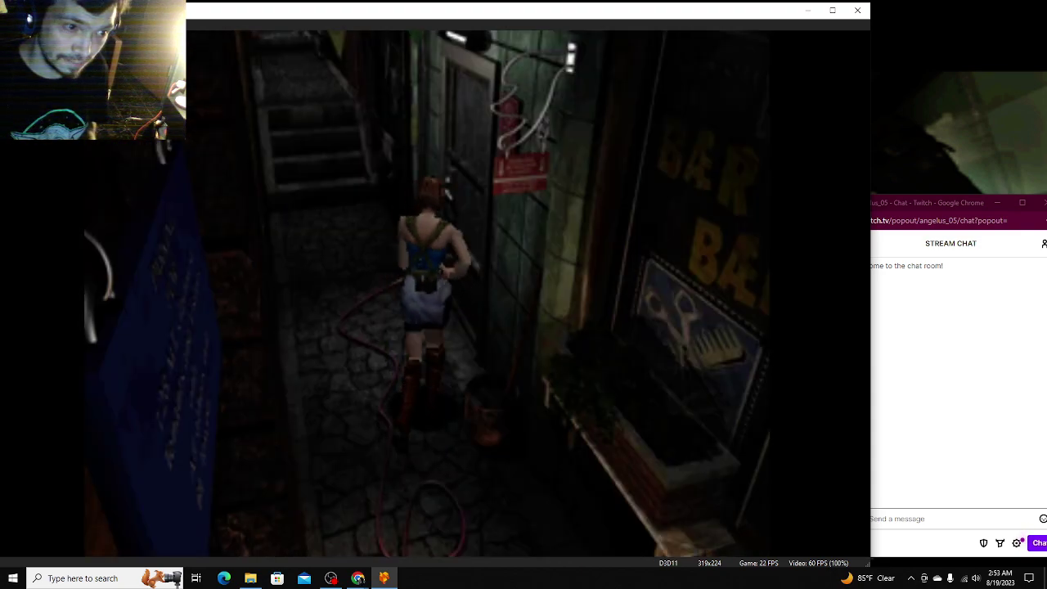
key("x")
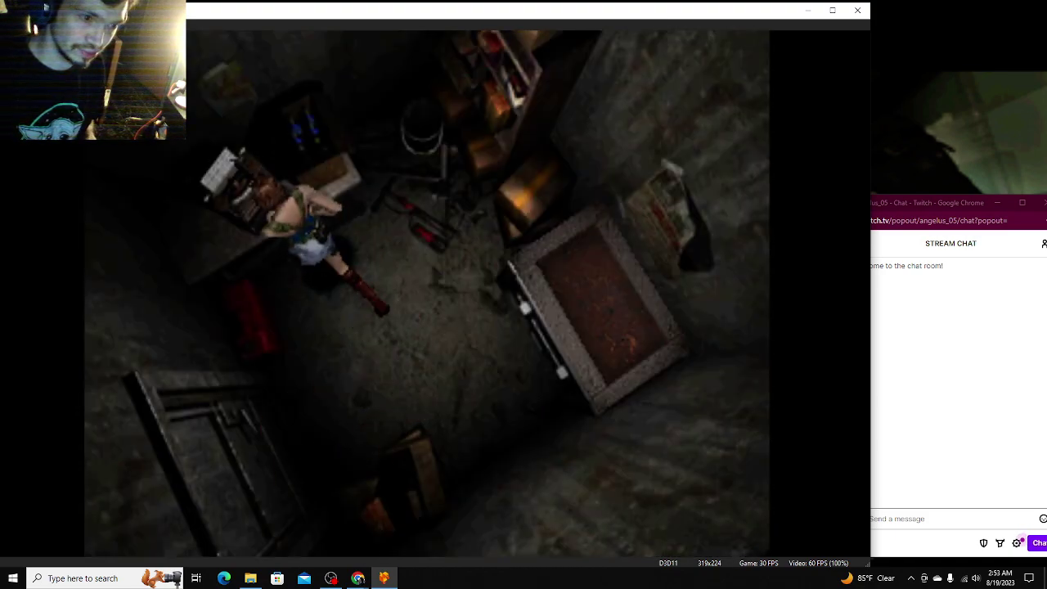
key("Return")
key("Return")
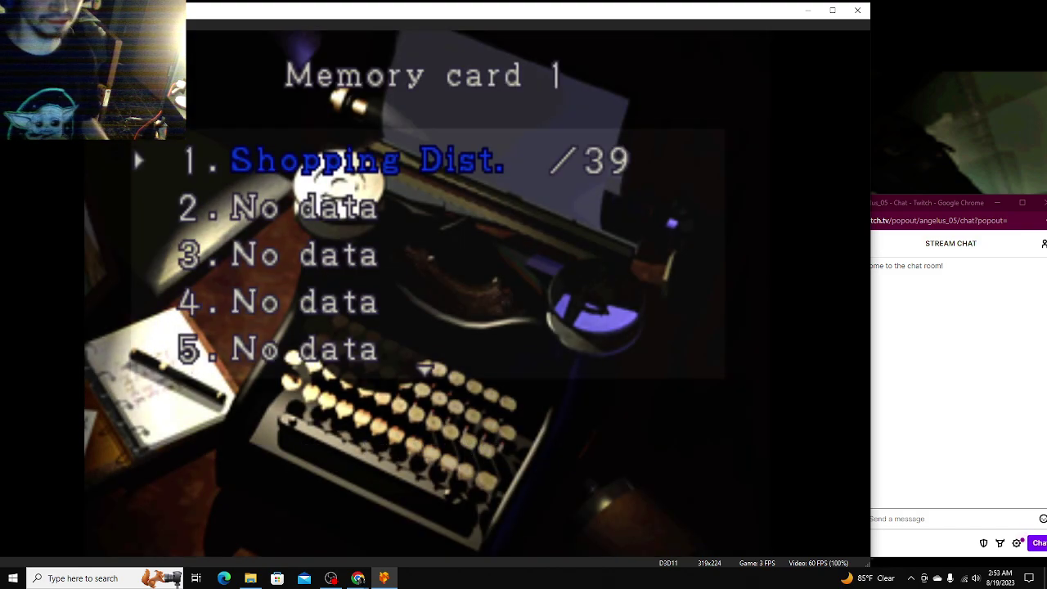
Step: Save to Memory card 1 slot 1, overwriting the Shopping Dist. file
key("Return")
key("Return")
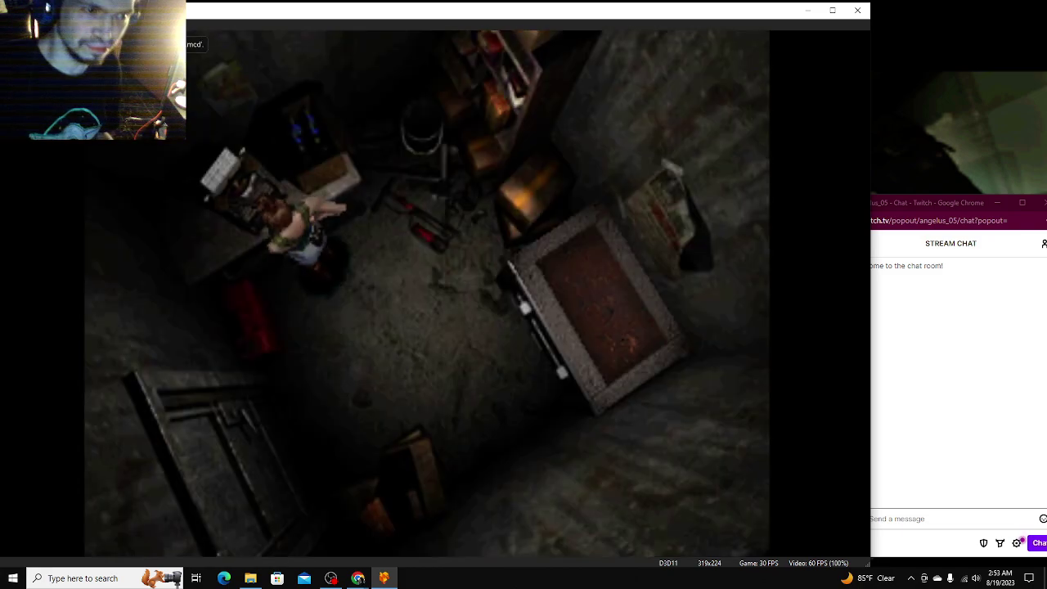
key("Down")
key("Down")
key("Down")
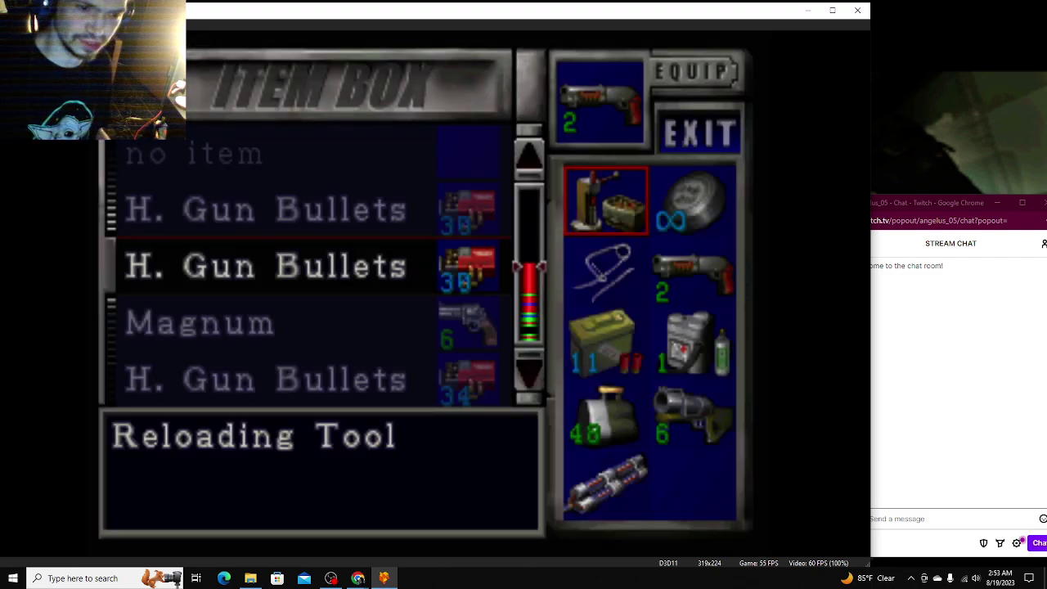
key("Down")
key("Down")
key("Right")
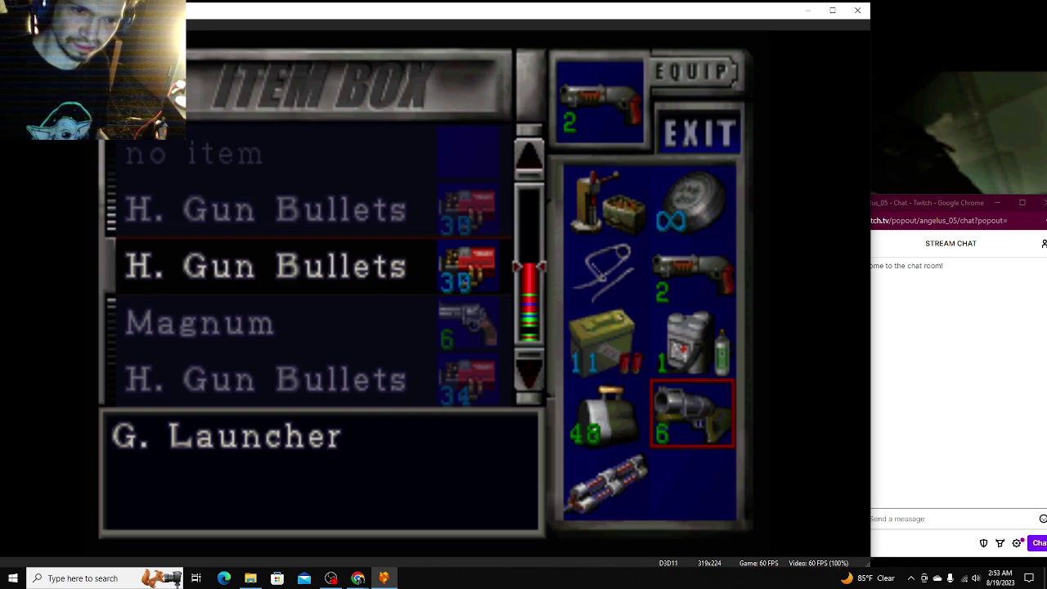
key("Left")
key("Up")
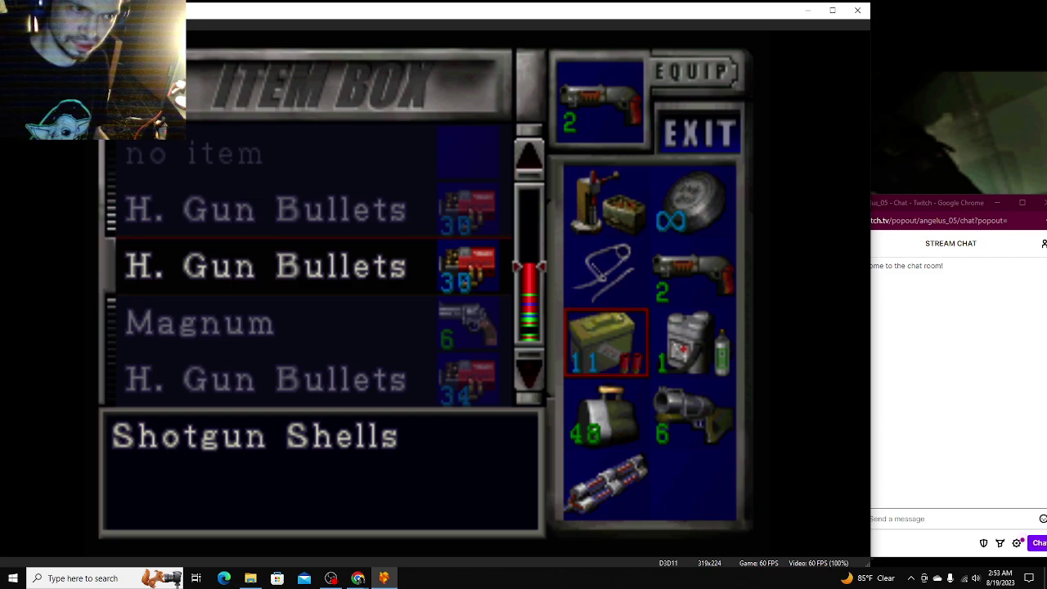
key("Escape")
key("Left")
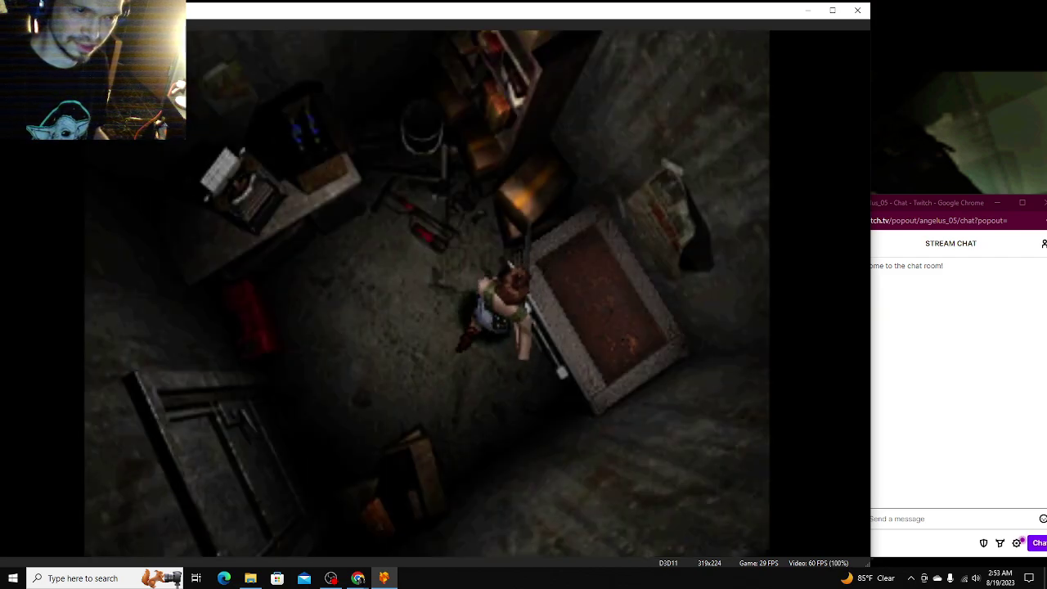
key("Up")
key("Return")
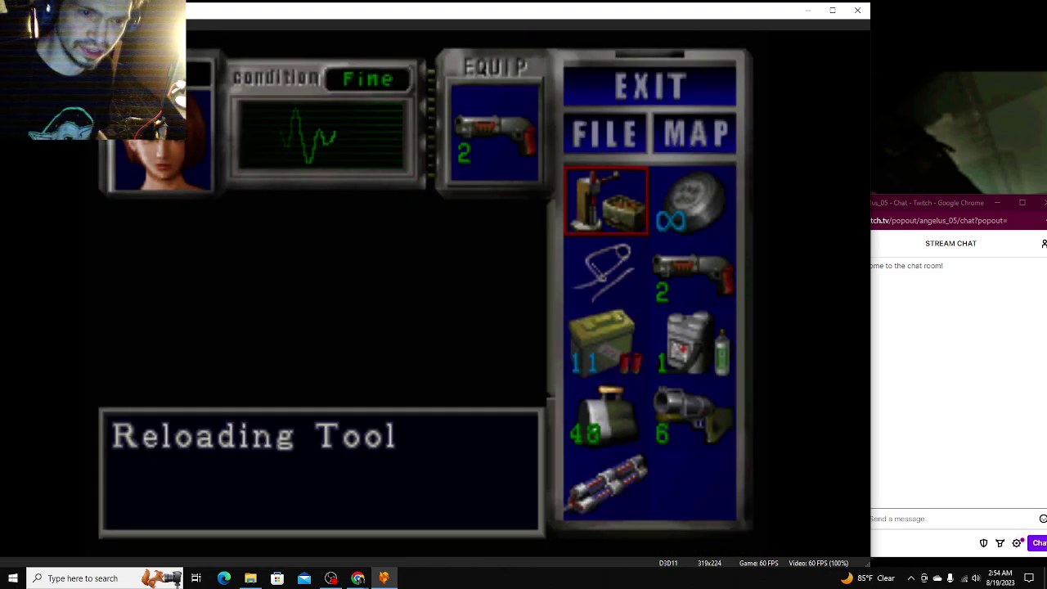
key("Escape")
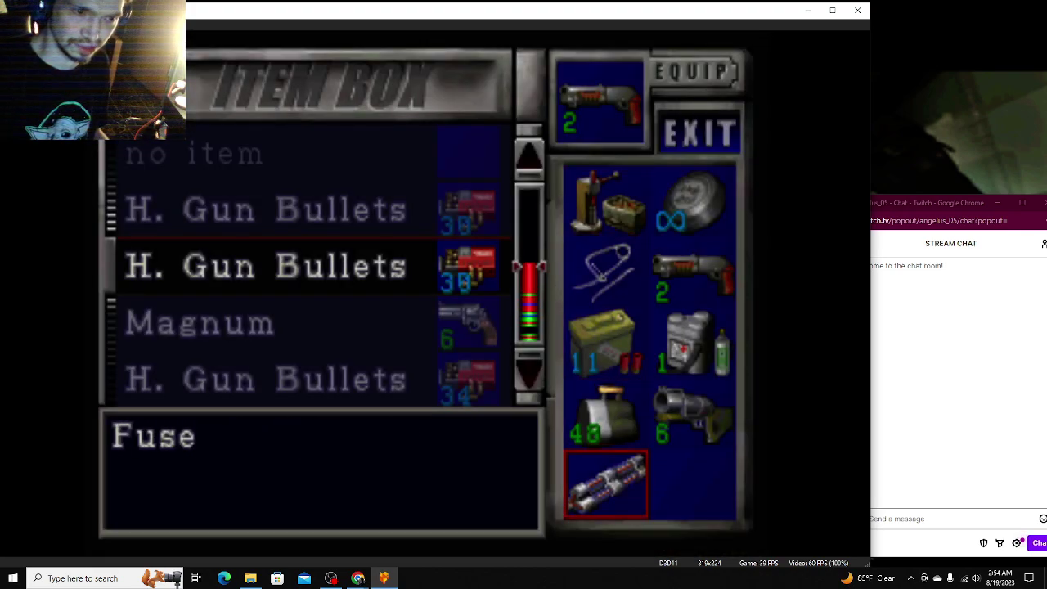
key("Right")
key("Down")
key("Down")
key("Down")
key("Down")
key("Down")
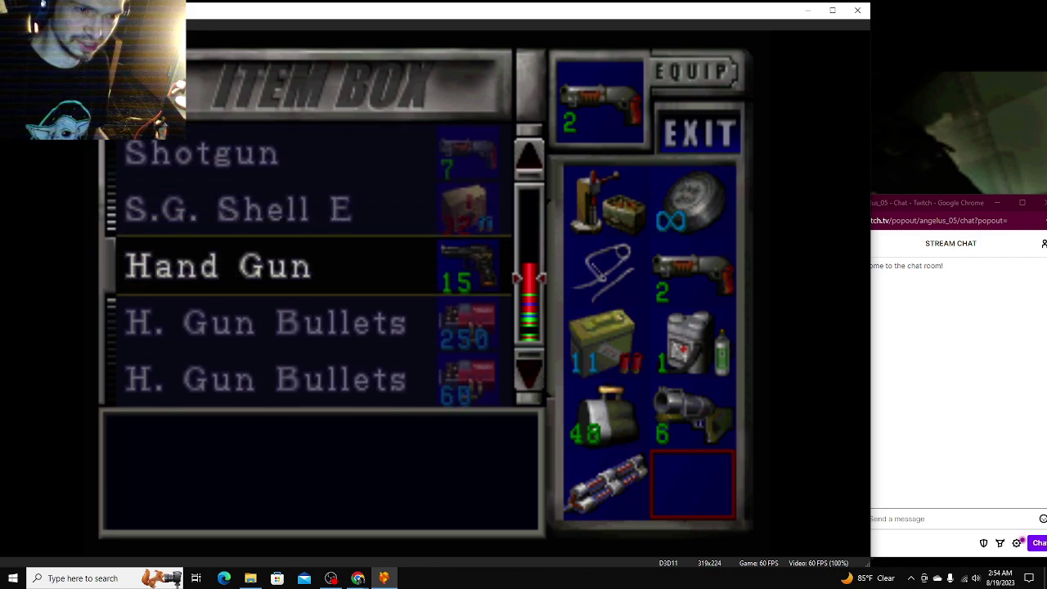
key("Up")
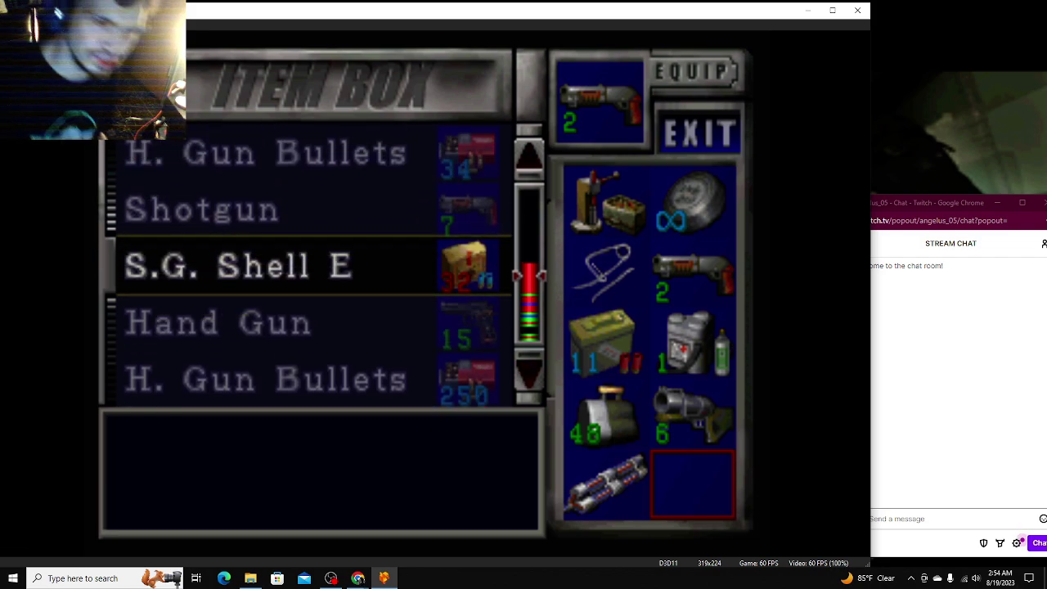
key("Down")
key("Down")
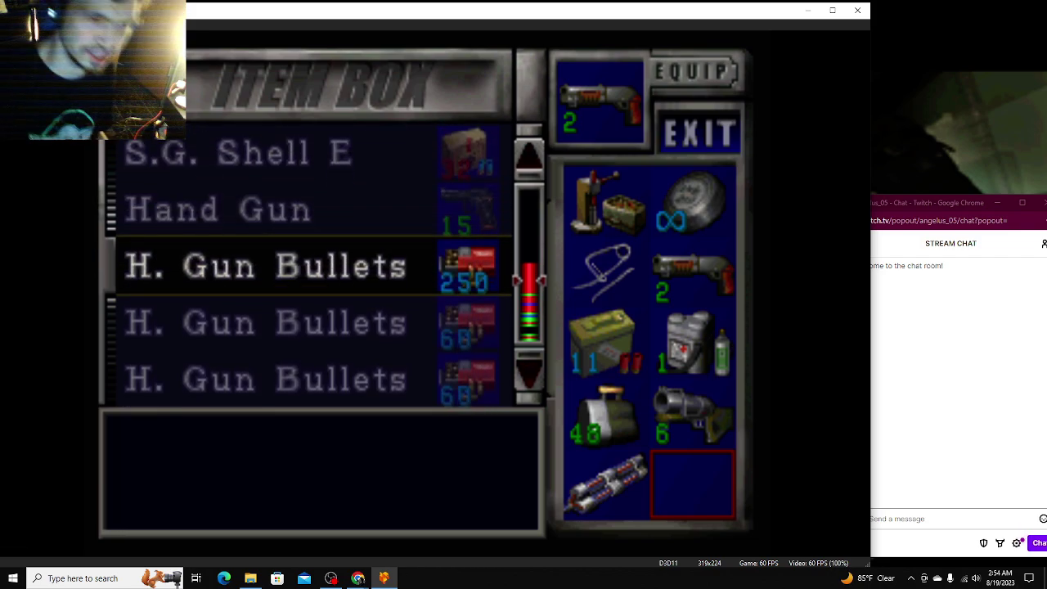
key("Down")
key("Down")
key("Down")
key("Down")
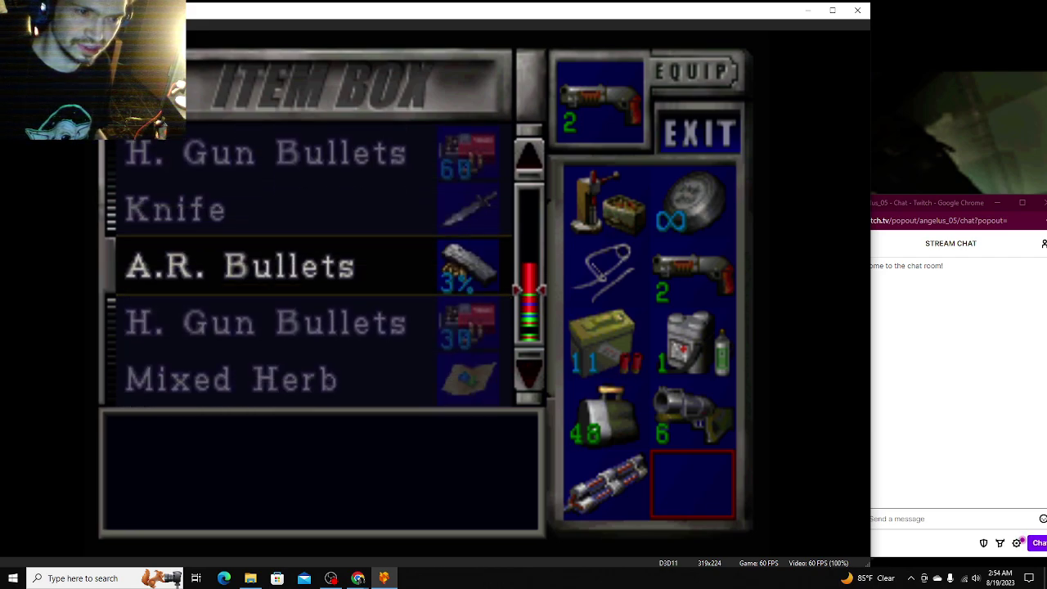
key("Down")
key("Down")
key("Down")
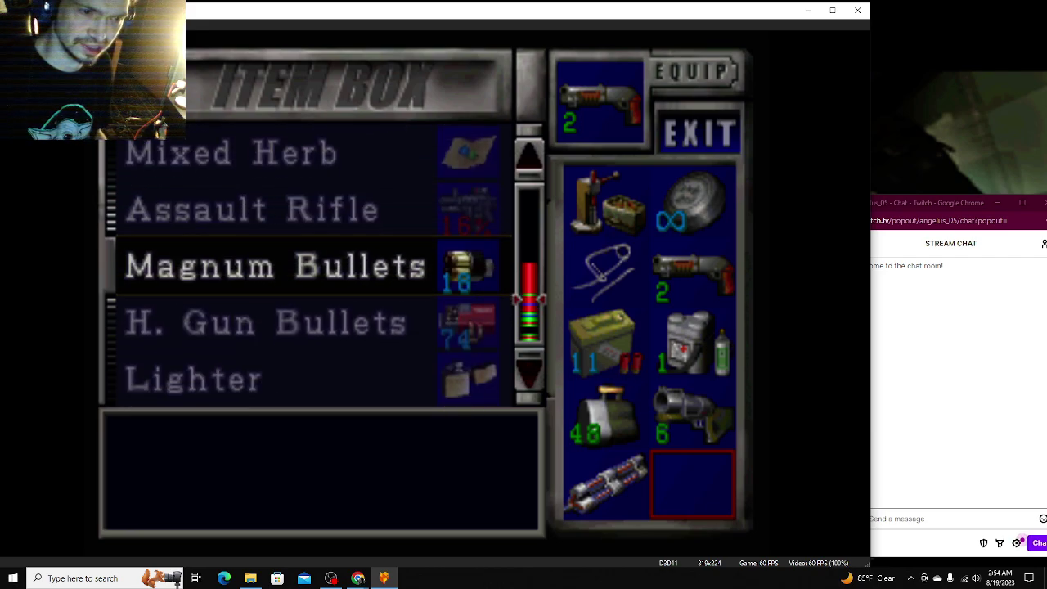
key("Down")
key("Down")
key("Down")
key("Down")
key("Down")
key("Down")
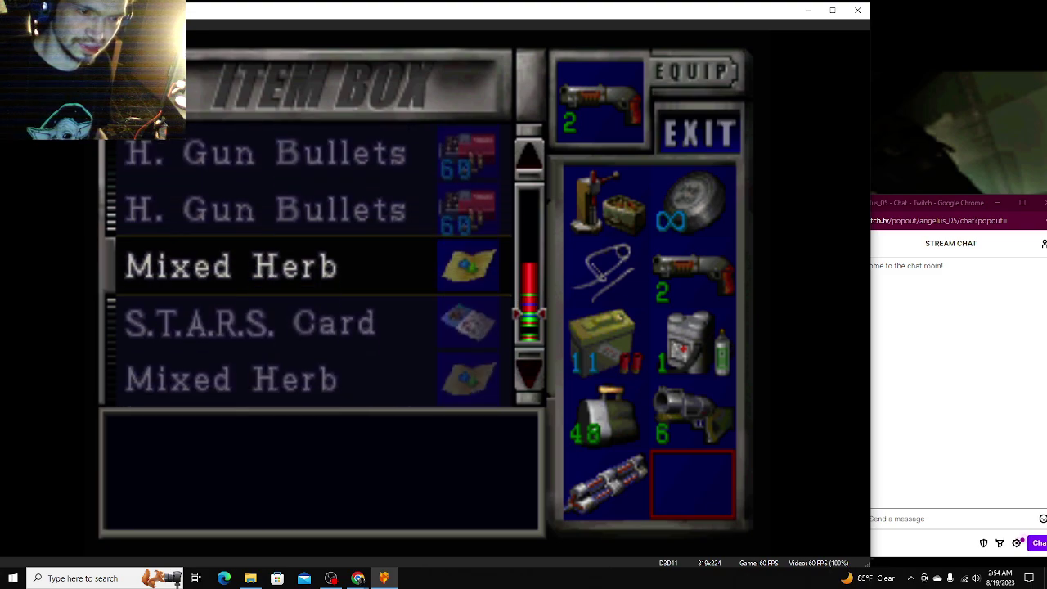
key("Down")
key("Down")
key("Down")
key("Down")
key("Down")
key("Down")
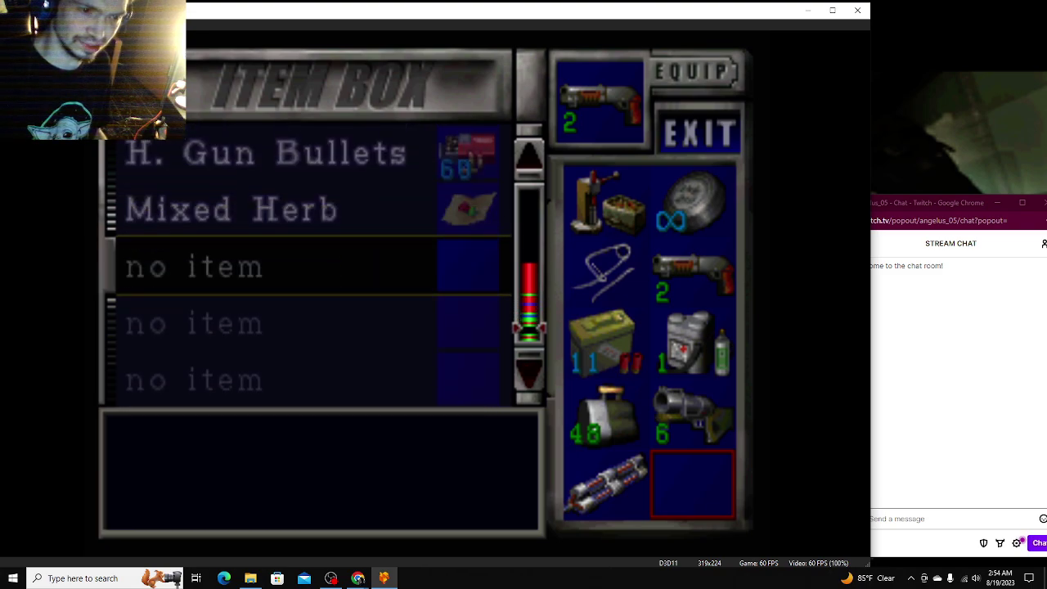
key("Down")
key("Down")
key("Down")
key("Down")
key("Up")
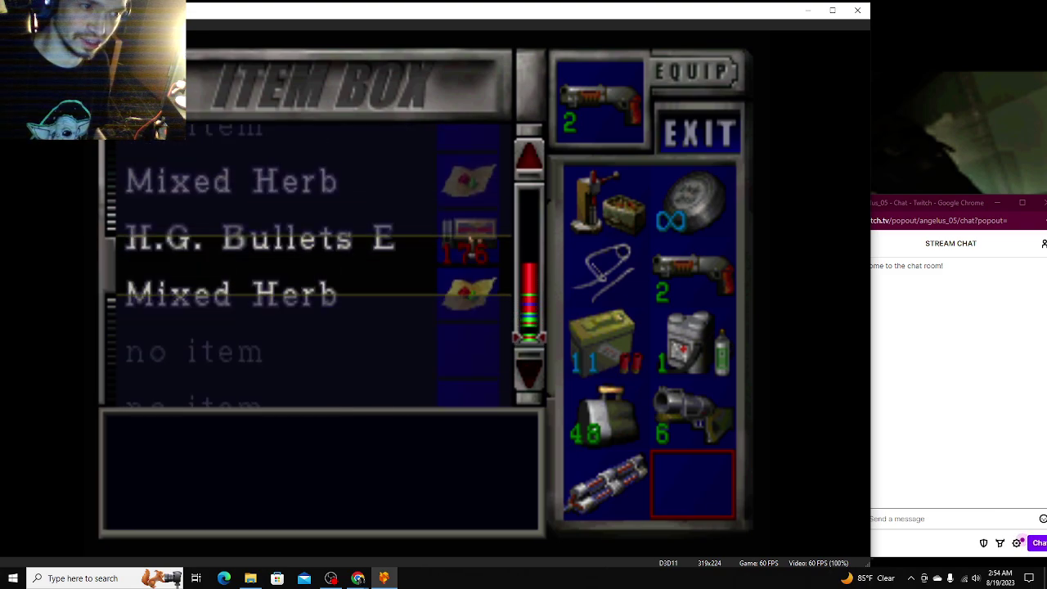
key("Down")
key("Down")
key("Down")
key("Down")
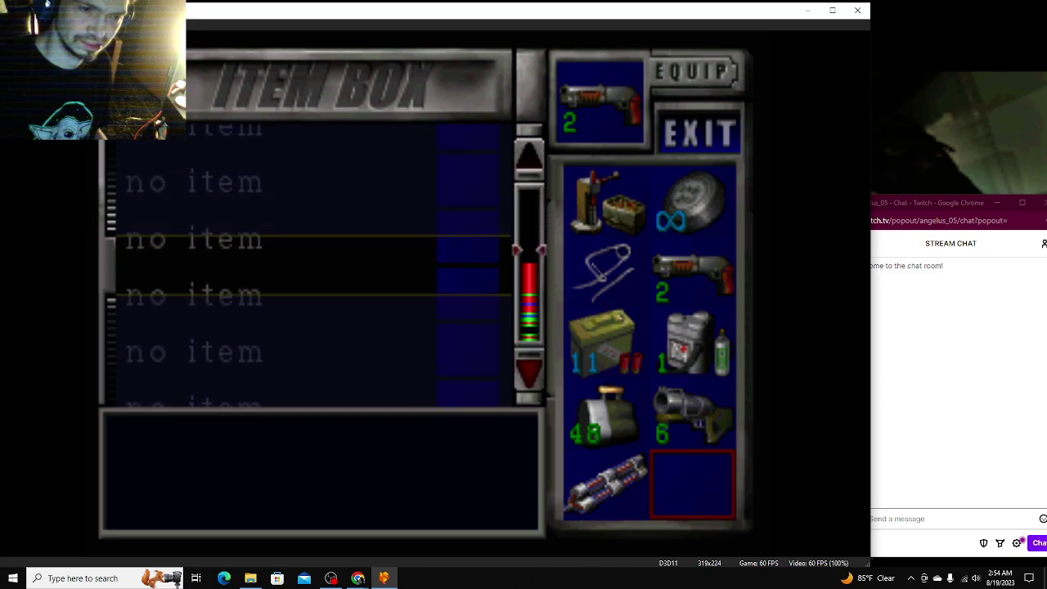
key("Down")
key("Down")
key("Down")
key("Down")
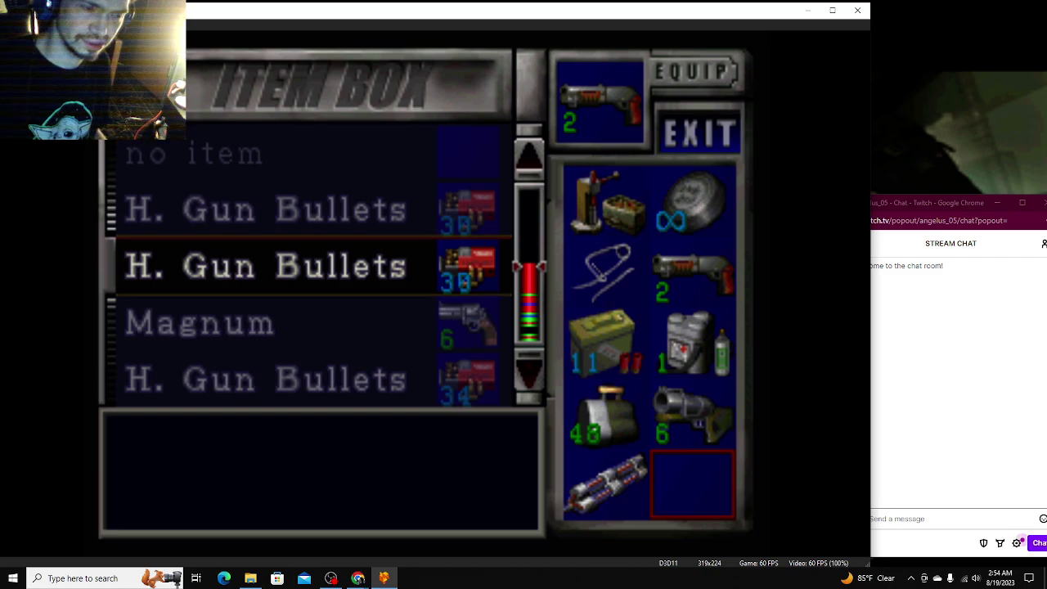
key("Escape")
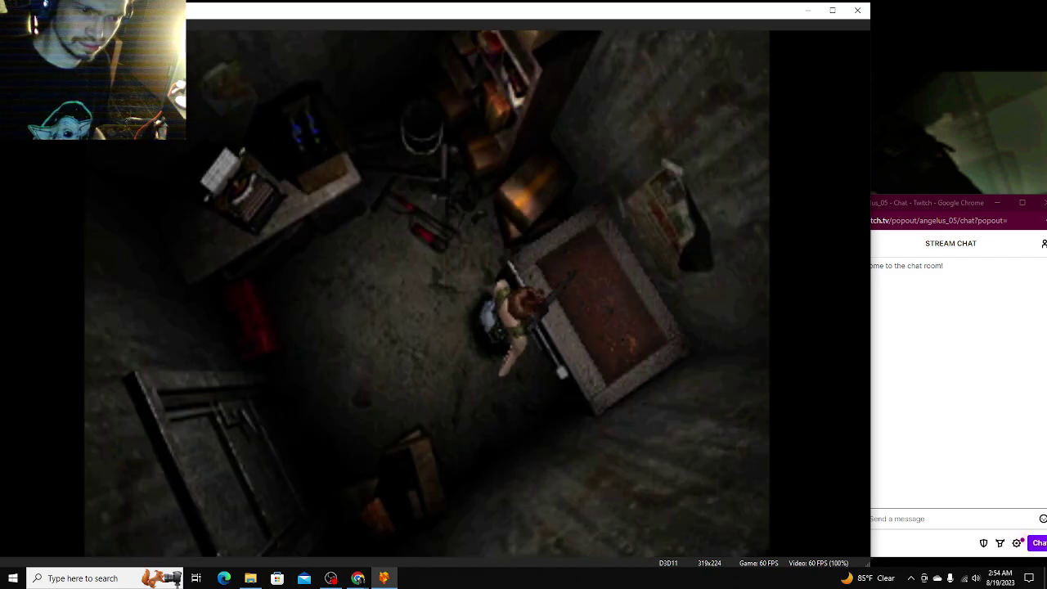
Step: Leave the storage room and pan the town map from the inventory
key("Down")
key("Down")
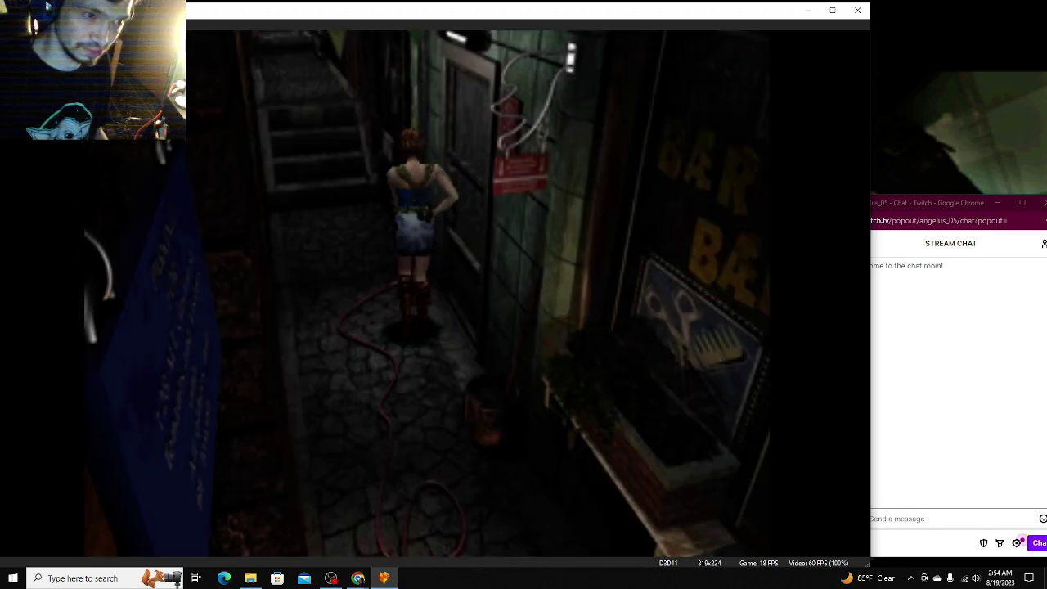
key("Return")
key("Right")
key("Return")
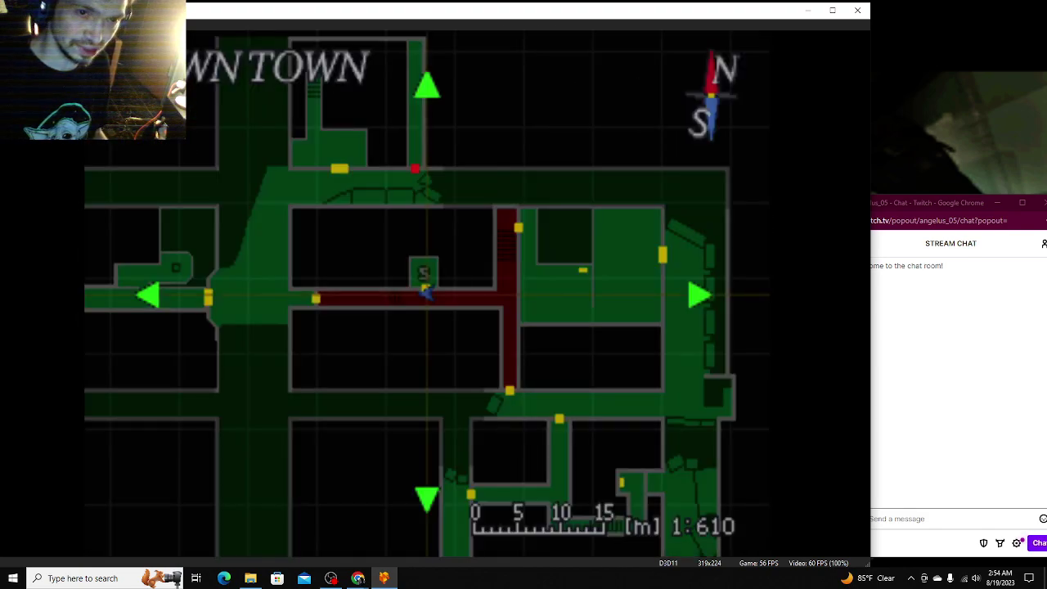
key("Left")
key("Left")
key("Left")
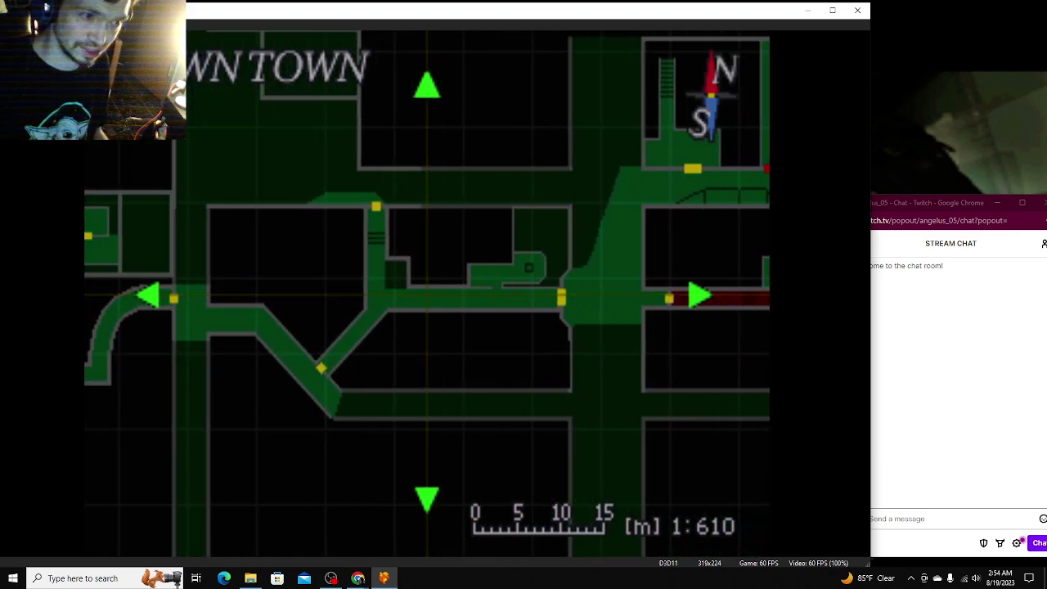
key("Left")
key("Down")
key("Down")
key("Up")
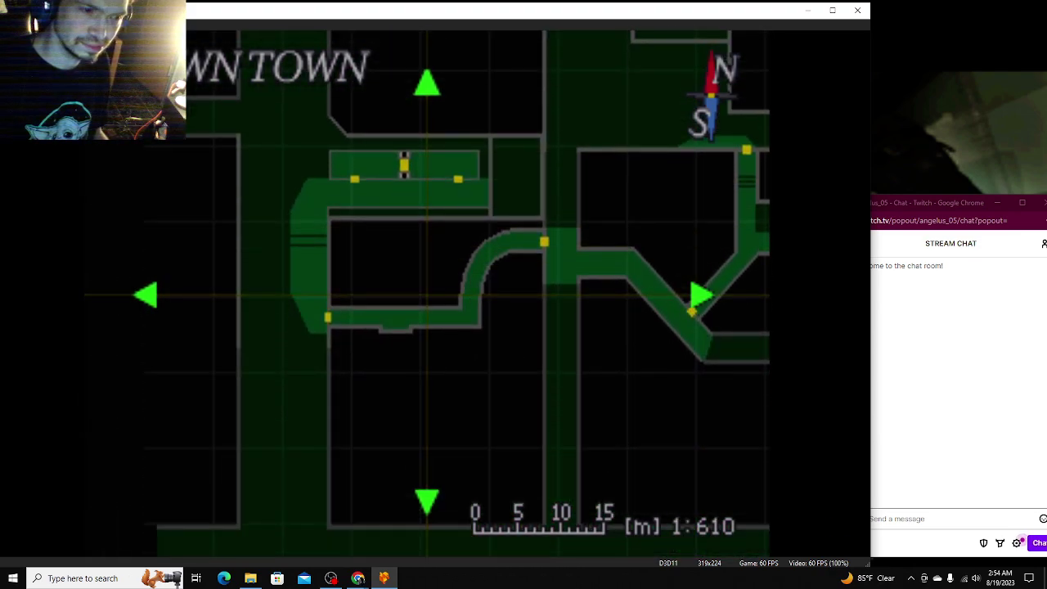
key("Up")
key("Right")
key("Right")
key("Right")
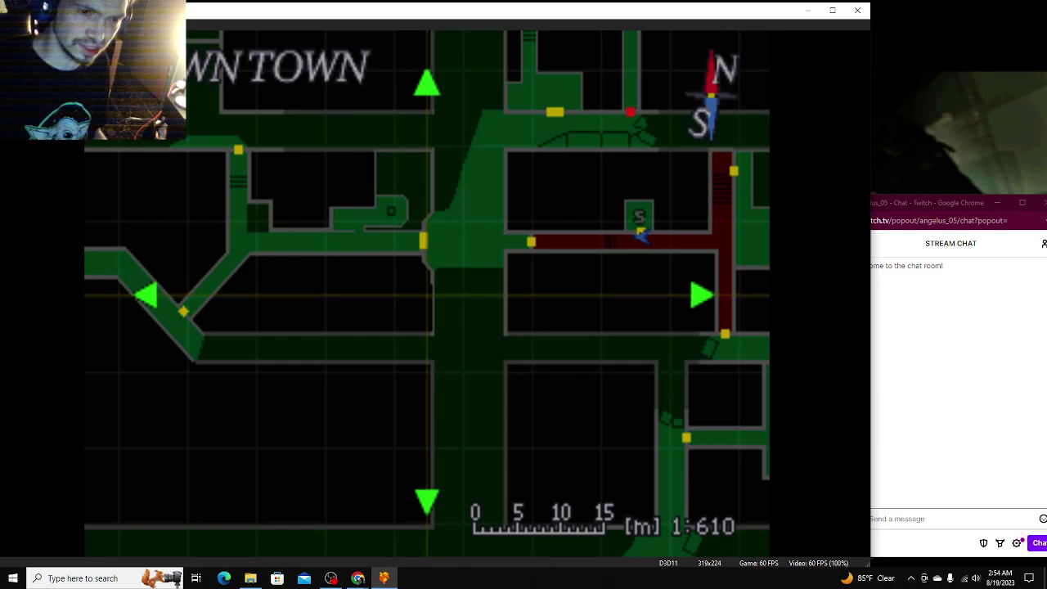
Step: Close the map and run Jill up the alley stairs and through the door
key("Escape")
key("Escape")
key("Up")
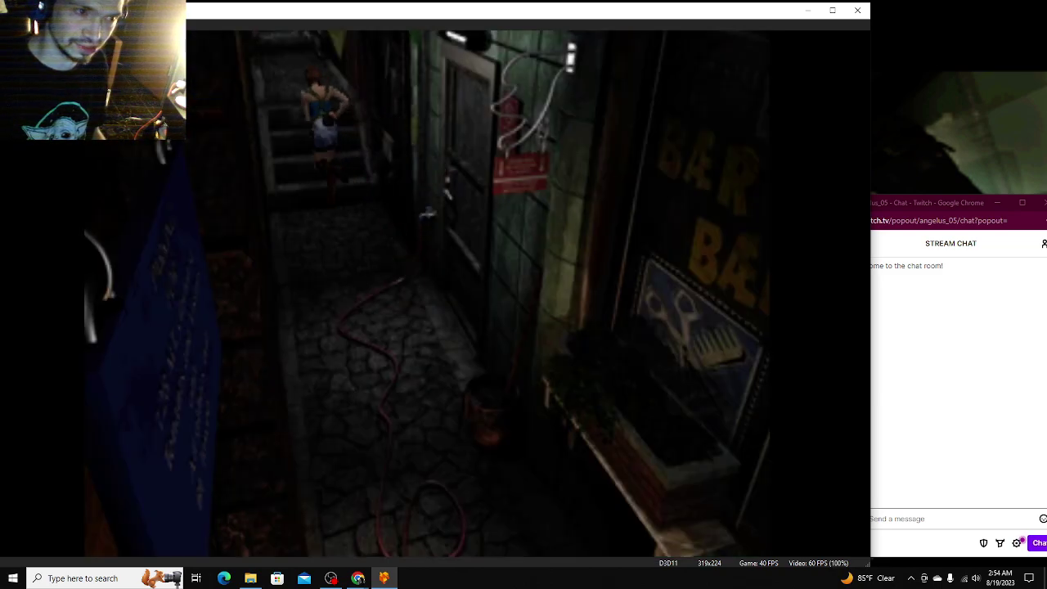
key("Up")
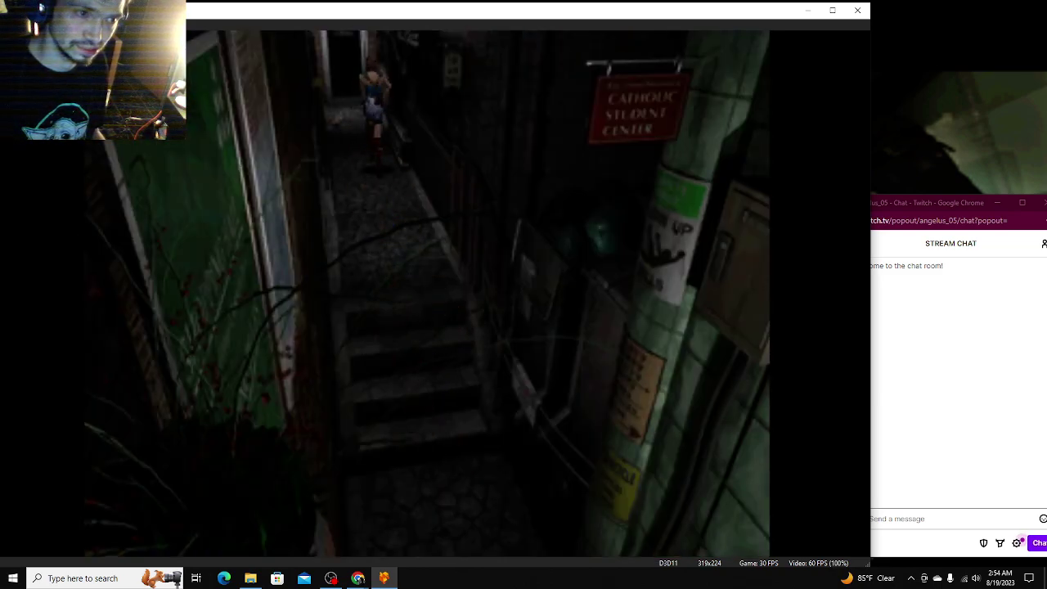
key("Up")
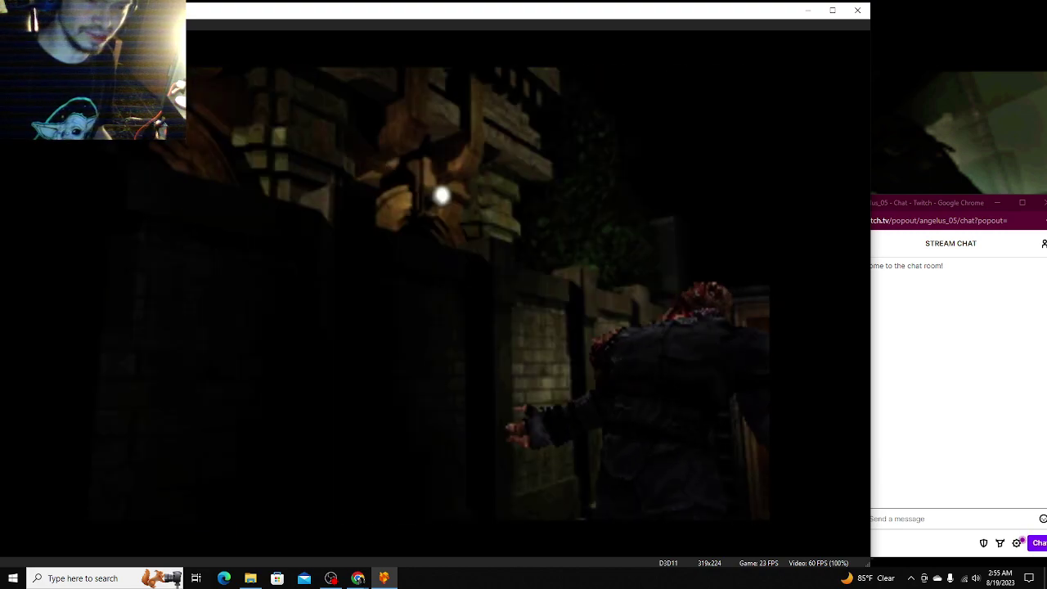
Step: Pause after the Nemesis cutscene and browse the inventory toward the grenade launcher
key("Escape")
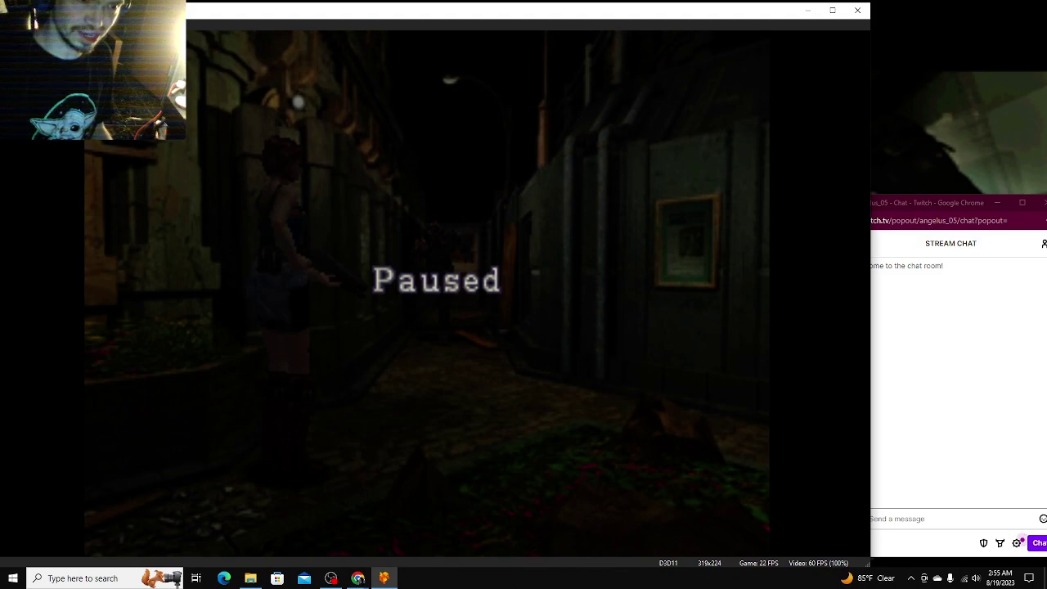
key("Escape")
key("i")
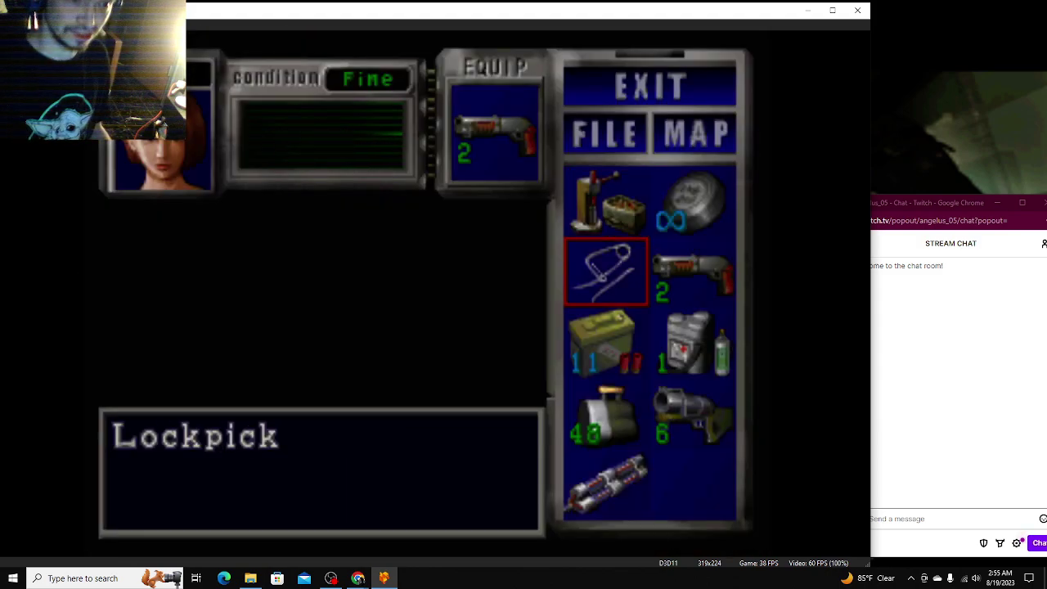
key("Down")
key("Down")
key("Right")
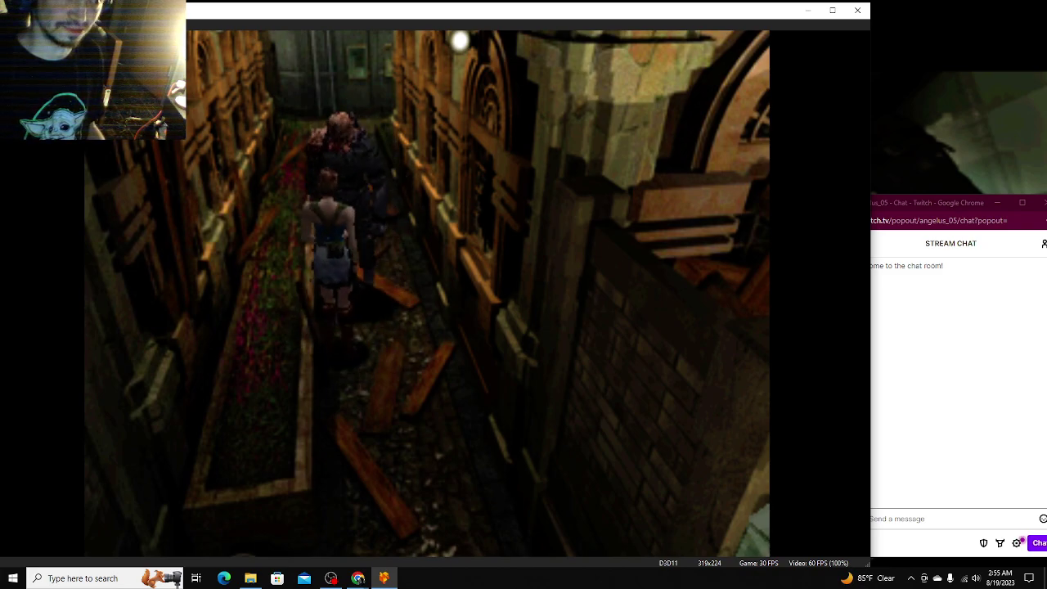
Step: Combine the Grenade Rounds with the G. Launcher and return to the alley
key("Return")
key("Down")
key("Down")
key("Down")
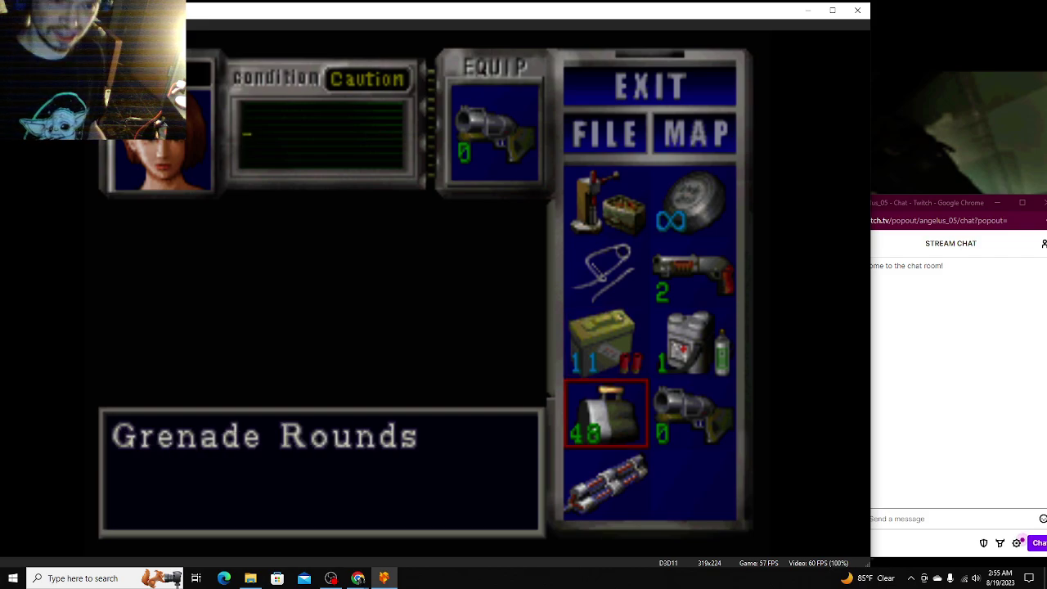
key("Return")
key("Down")
key("Return")
key("Right")
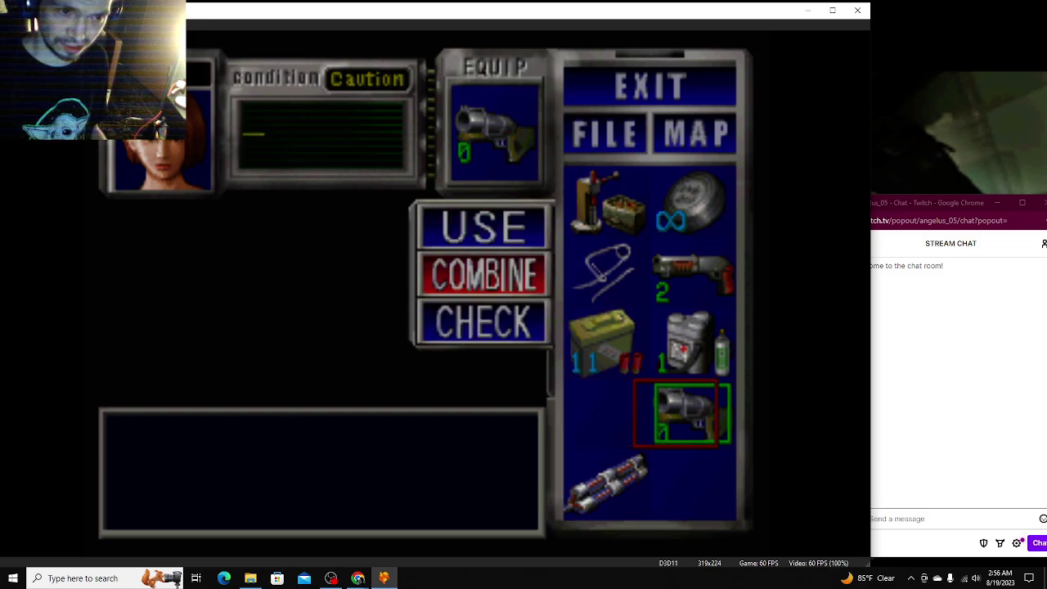
key("Return")
key("Escape")
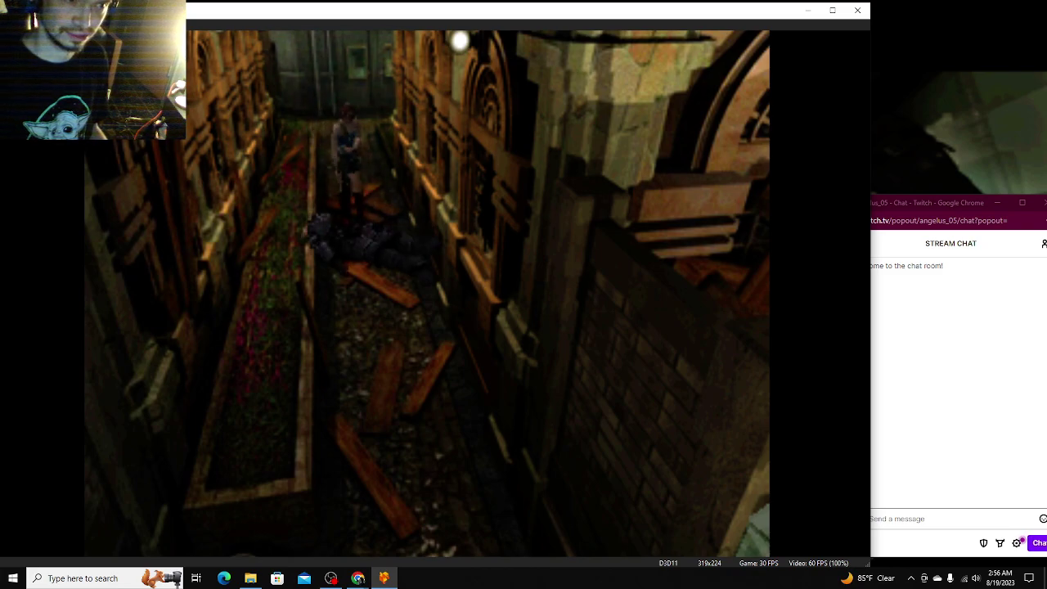
Step: Use the F. Aid Box from the inventory to heal Jill back to Fine
key("Return")
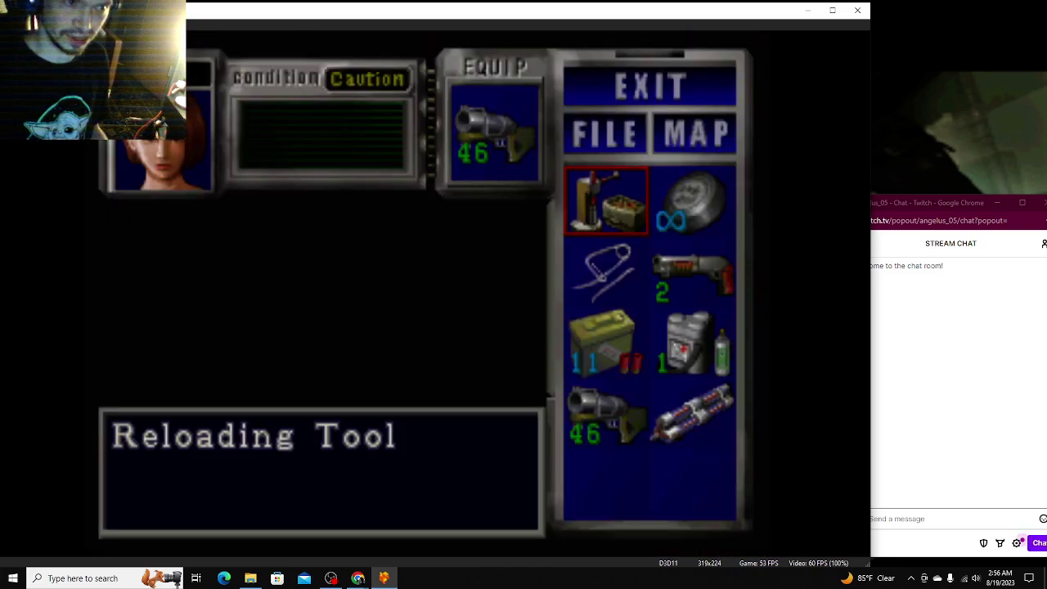
key("Down")
key("Down")
key("Right")
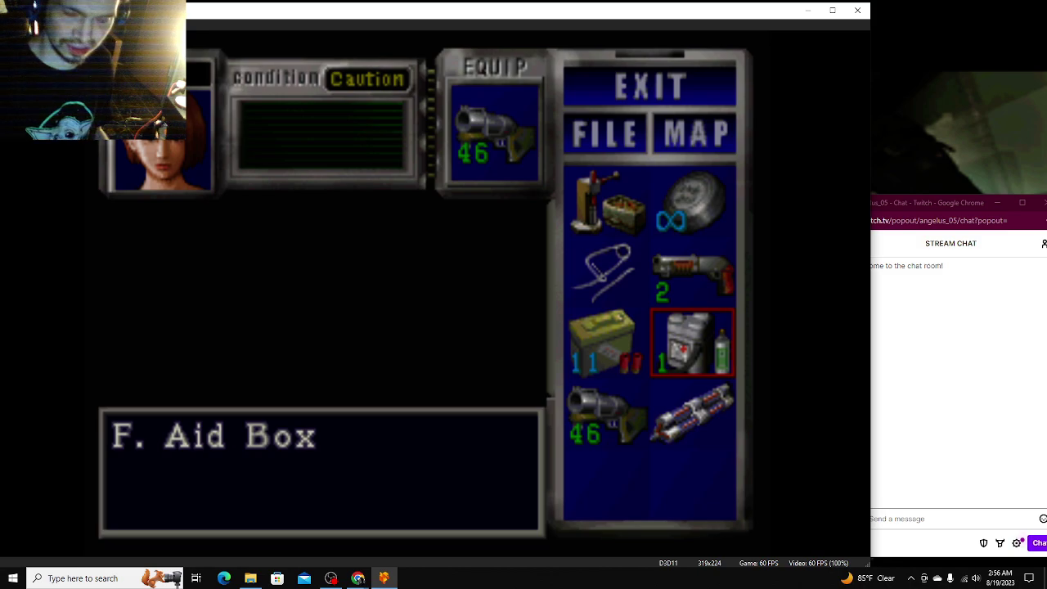
key("Return")
key("Return")
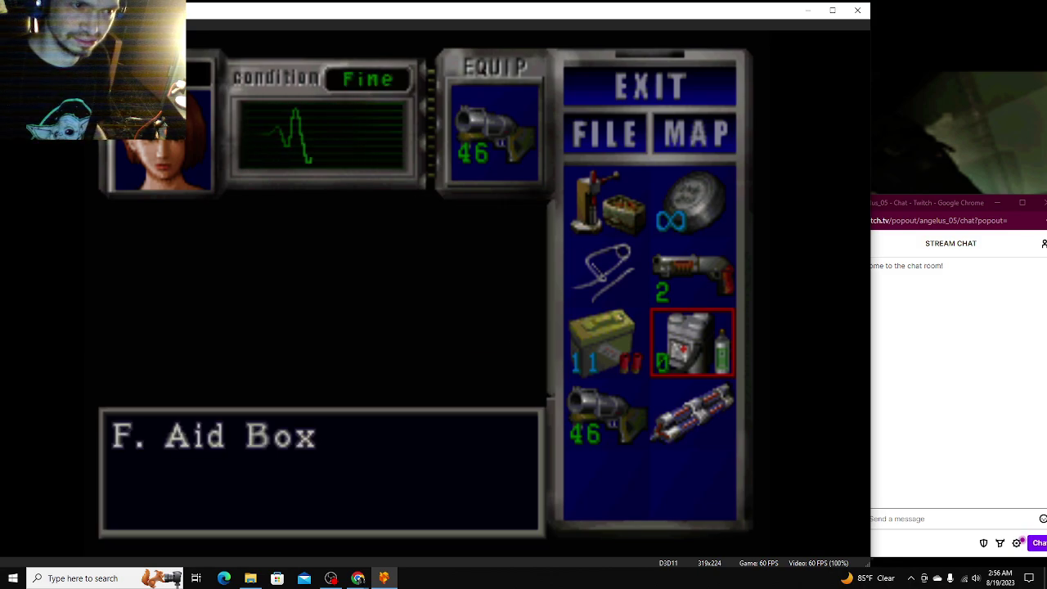
key("Escape")
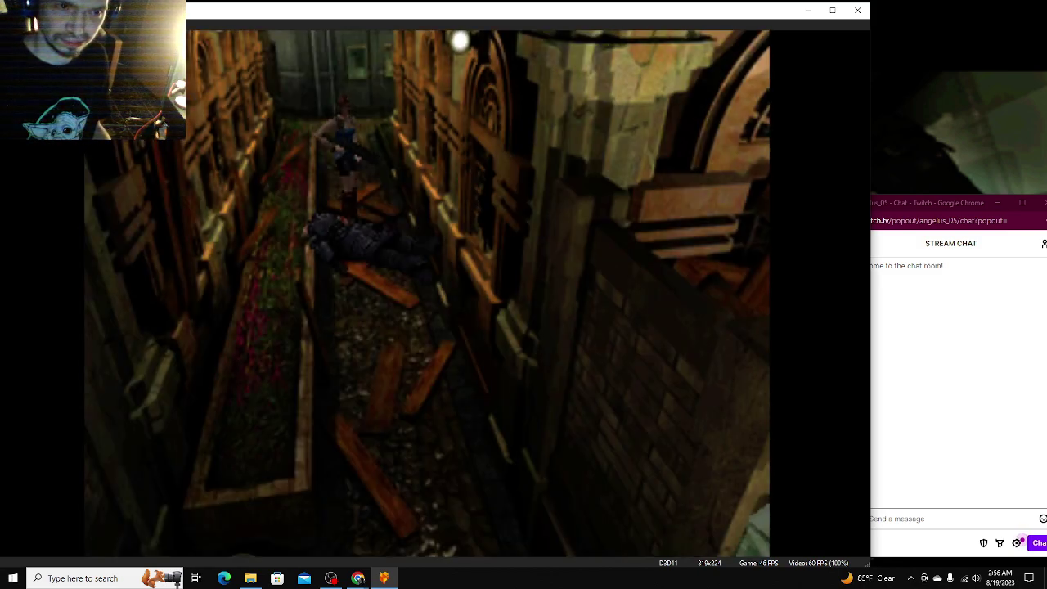
Step: Look over the downtown map, then run Jill down the alley toward the gate
key("Escape")
key("Right")
key("Return")
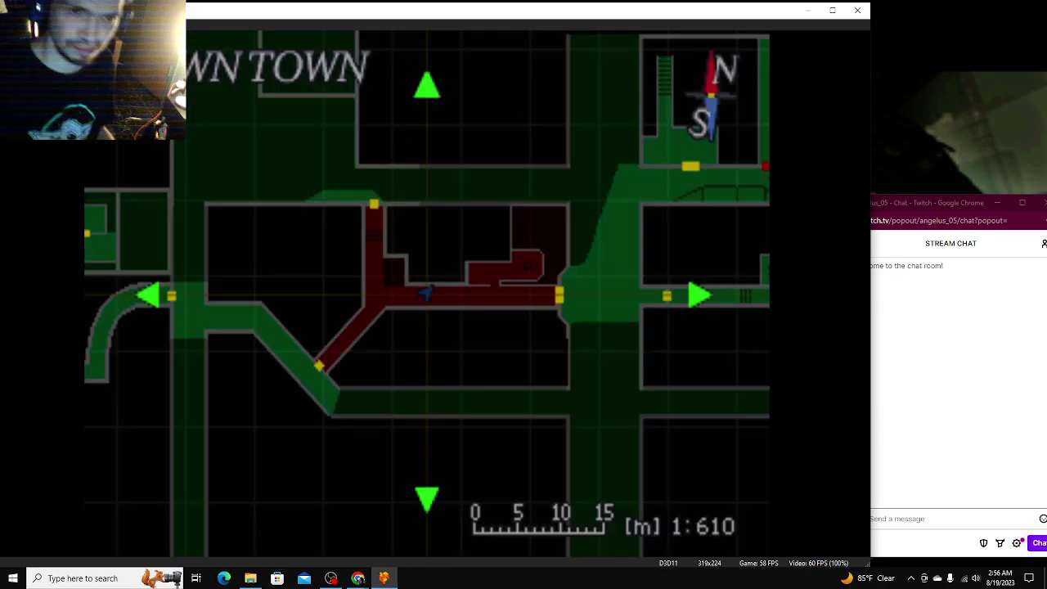
key("x")
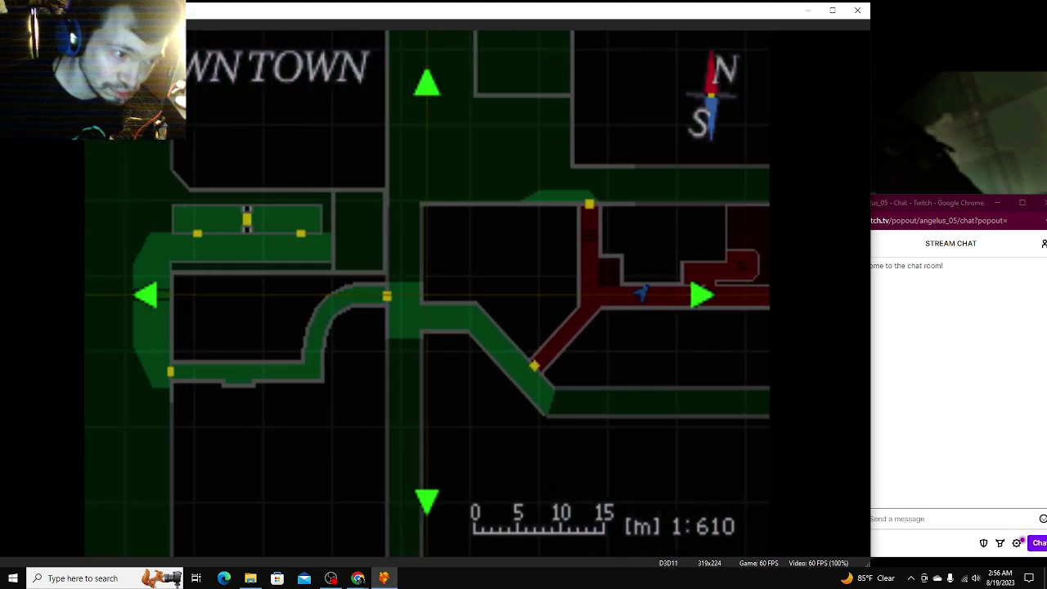
key("Up")
key("Up")
key("Up")
key("Down")
key("Down")
key("Down")
key("Down")
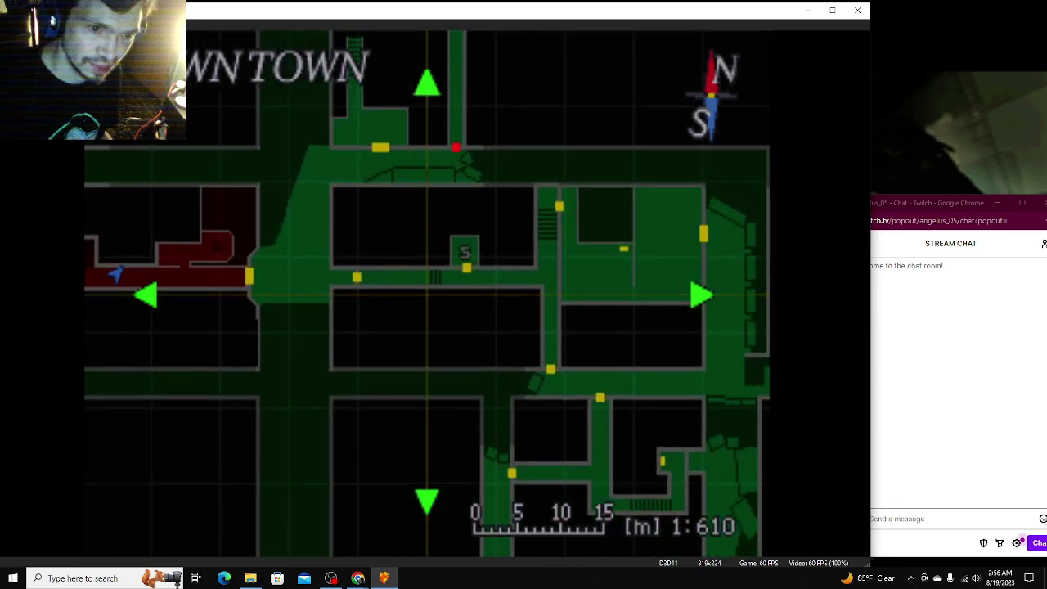
key("Up")
key("Left")
key("Down")
key("Left")
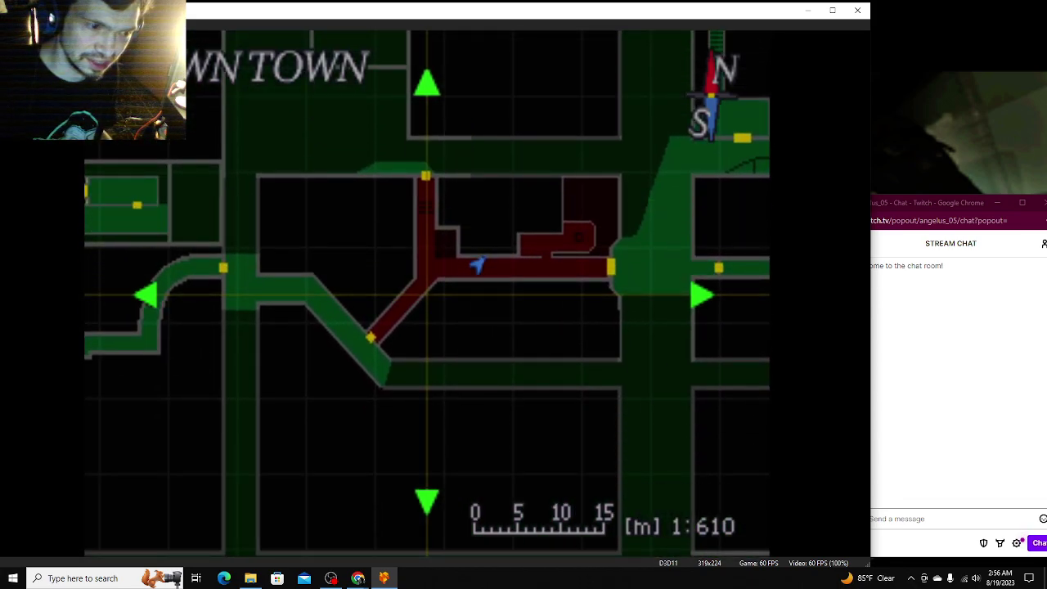
key("Escape")
key("Escape")
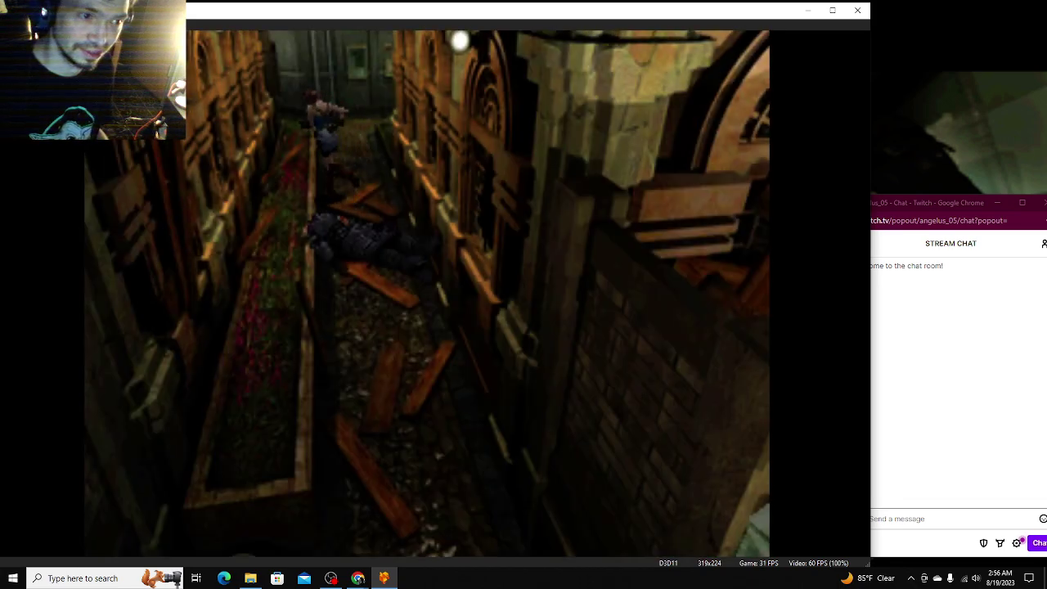
key("Up")
key("Up")
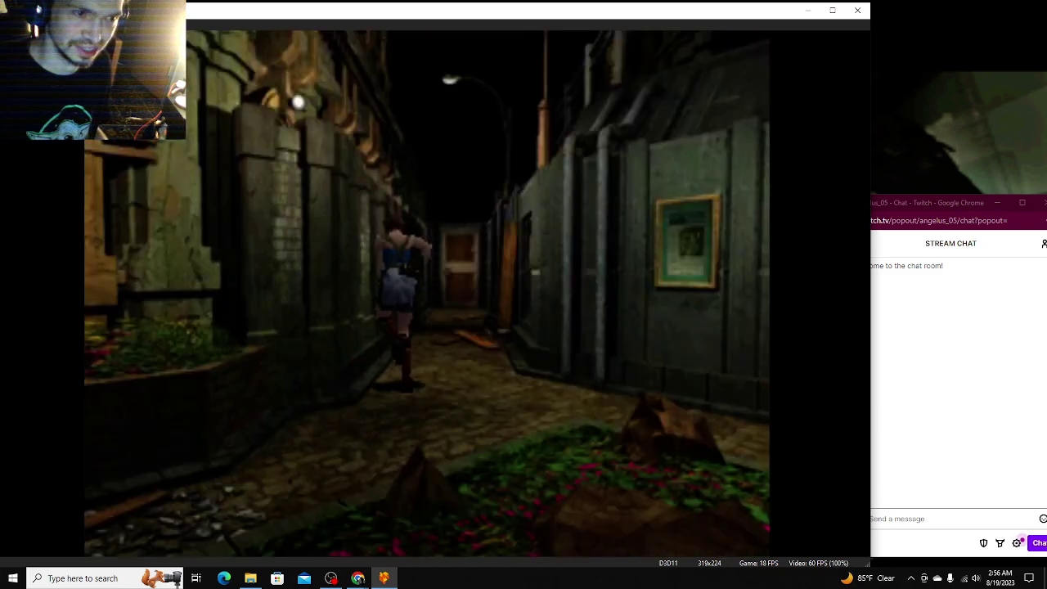
key("Up")
key("Up")
key("Up")
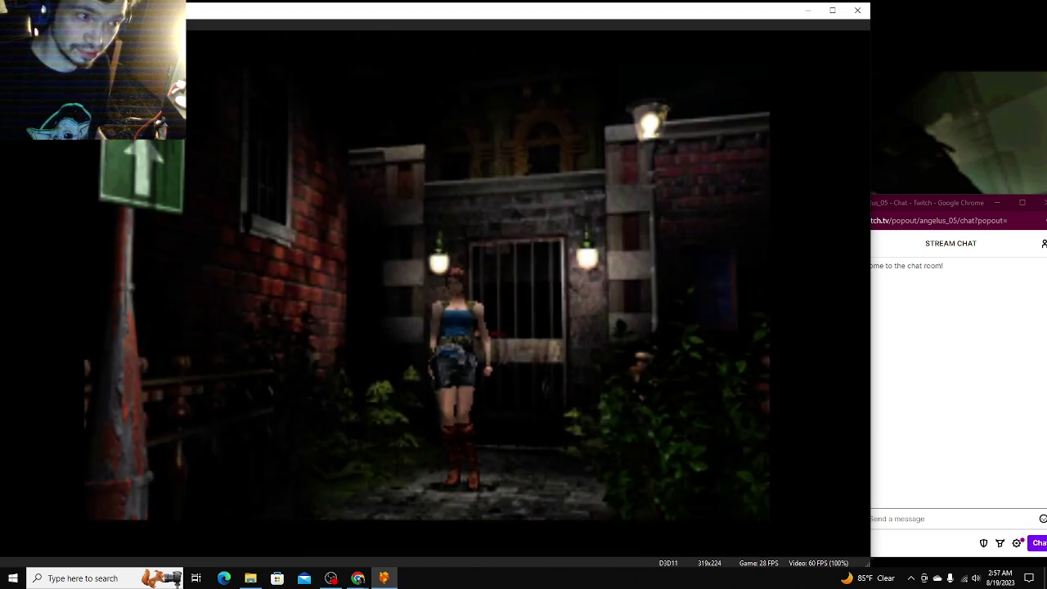
Step: Run Jill through Lonsdale Yard and the alleys until she dies and the title screen returns
key("Up")
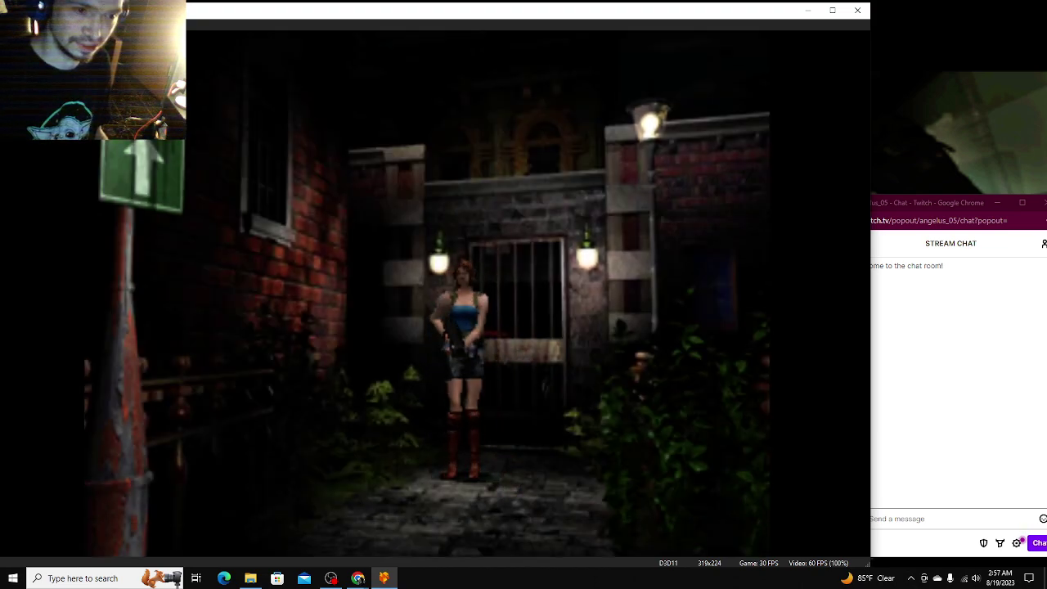
key("Left")
key("Up")
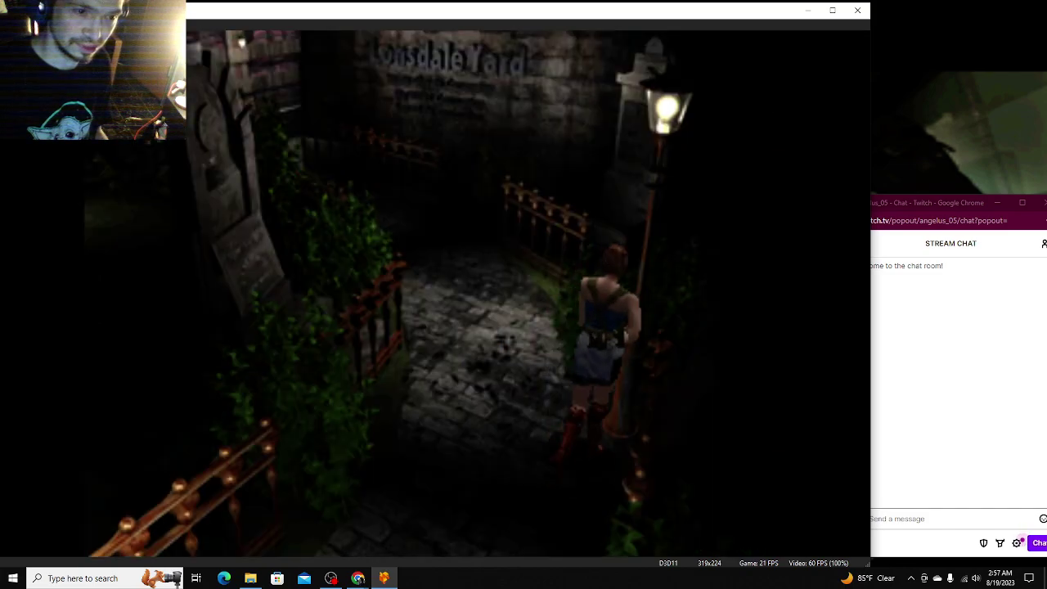
key("Up")
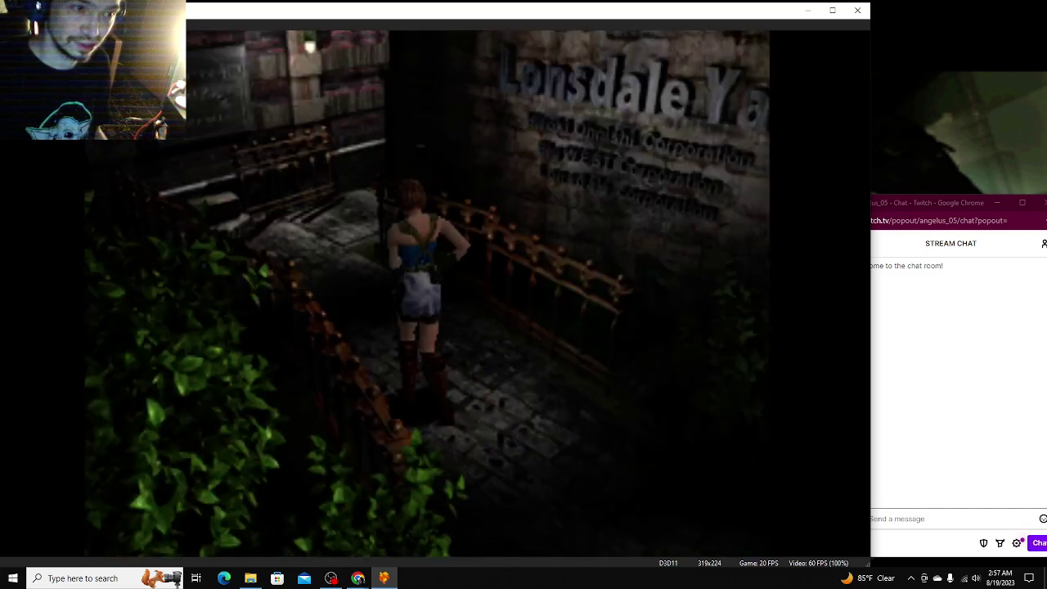
key("Down")
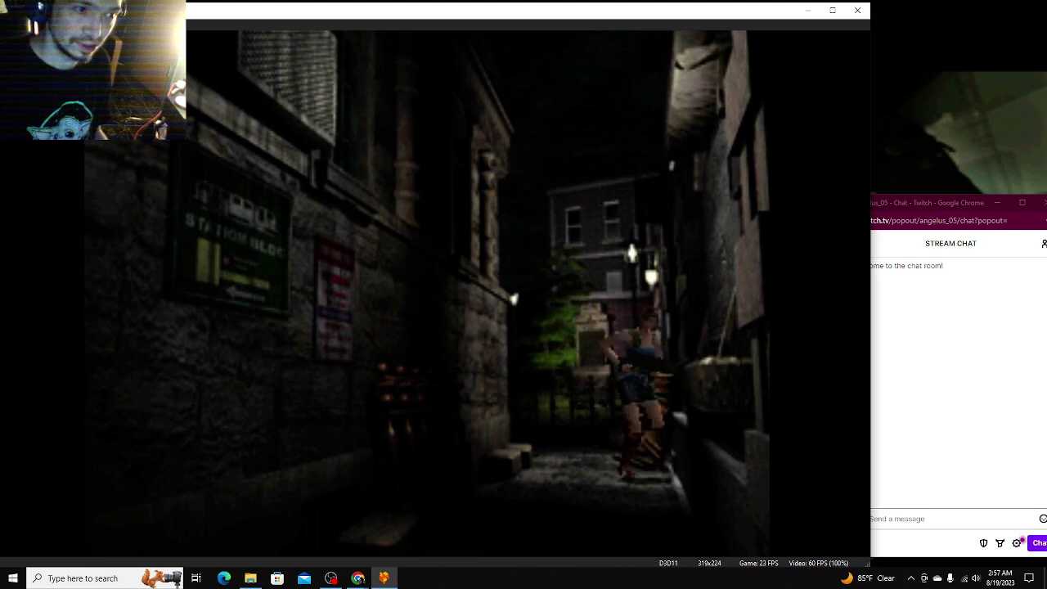
key("Down")
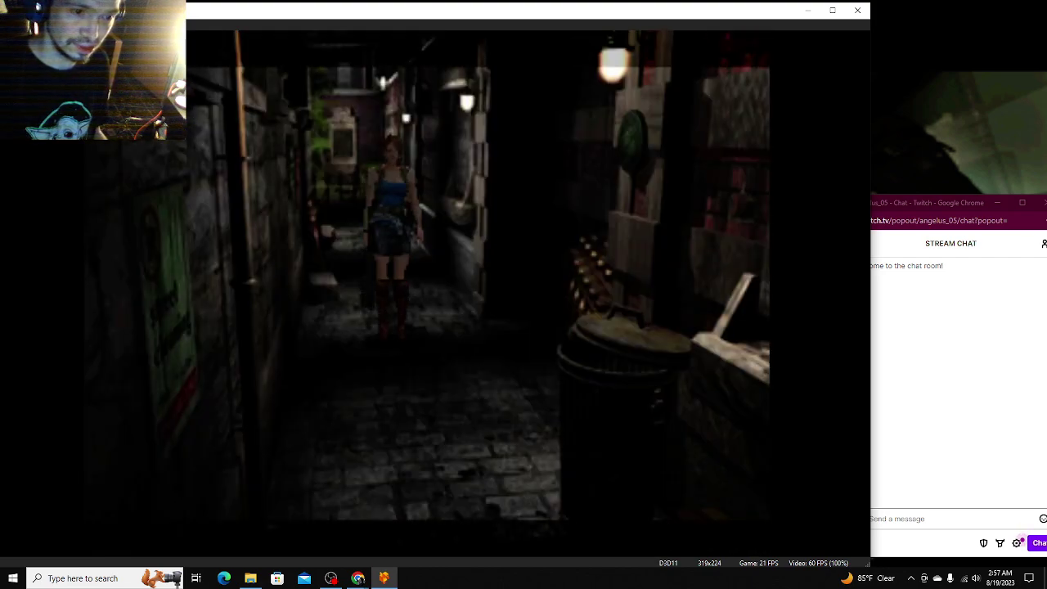
key("Down")
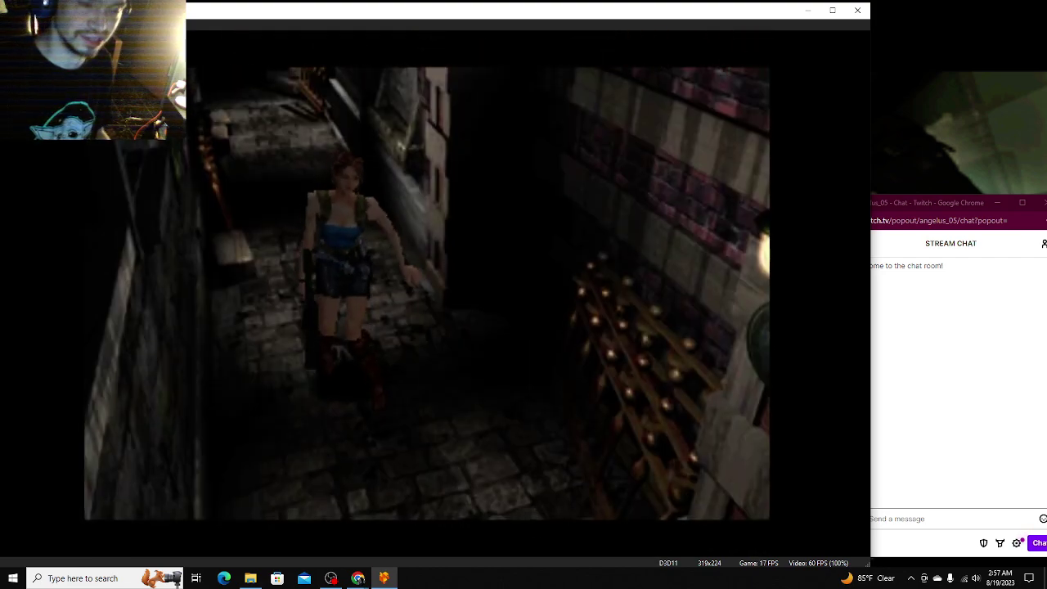
key("Down")
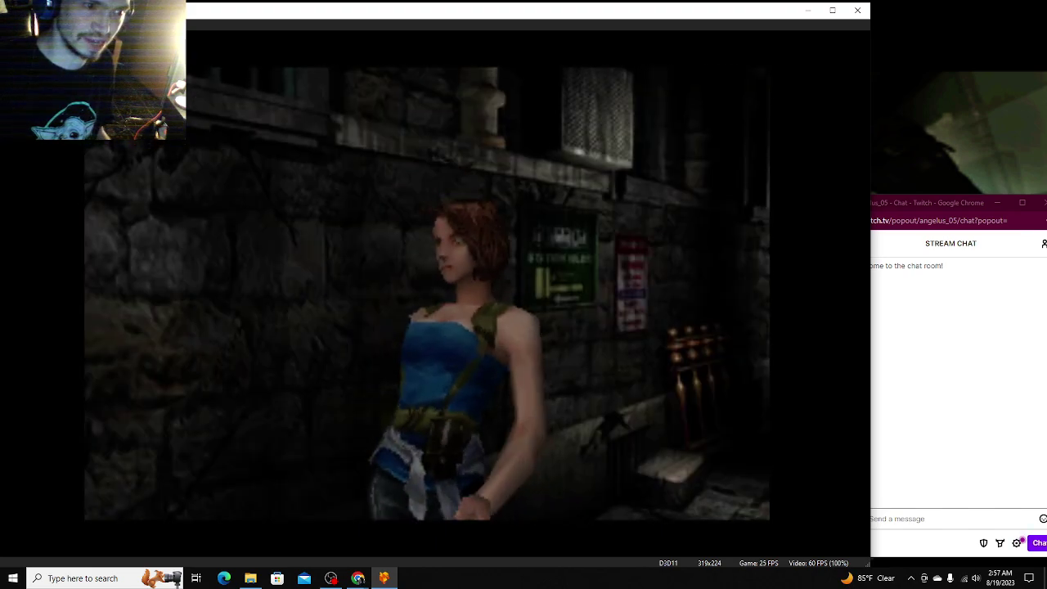
key("Down")
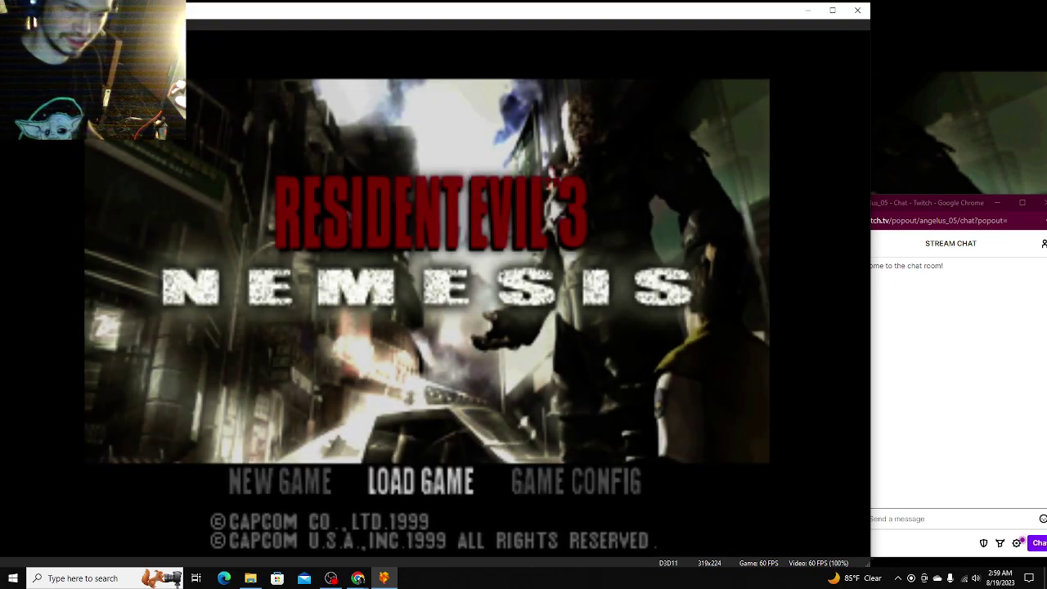
Step: Load the Shopping Dist. save from slot 1 on Memory card 1
key("Return")
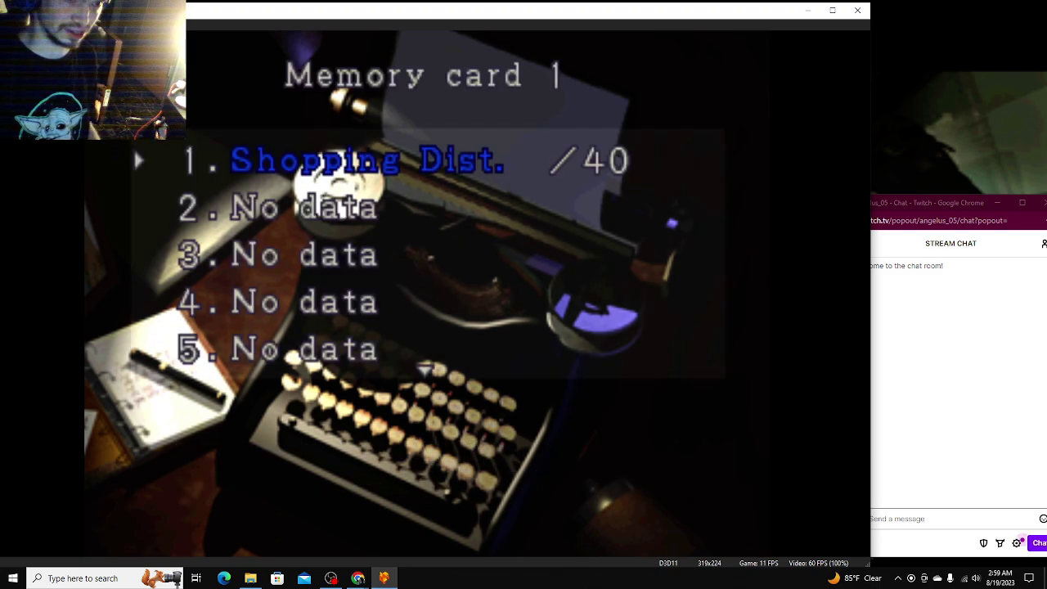
key("Return")
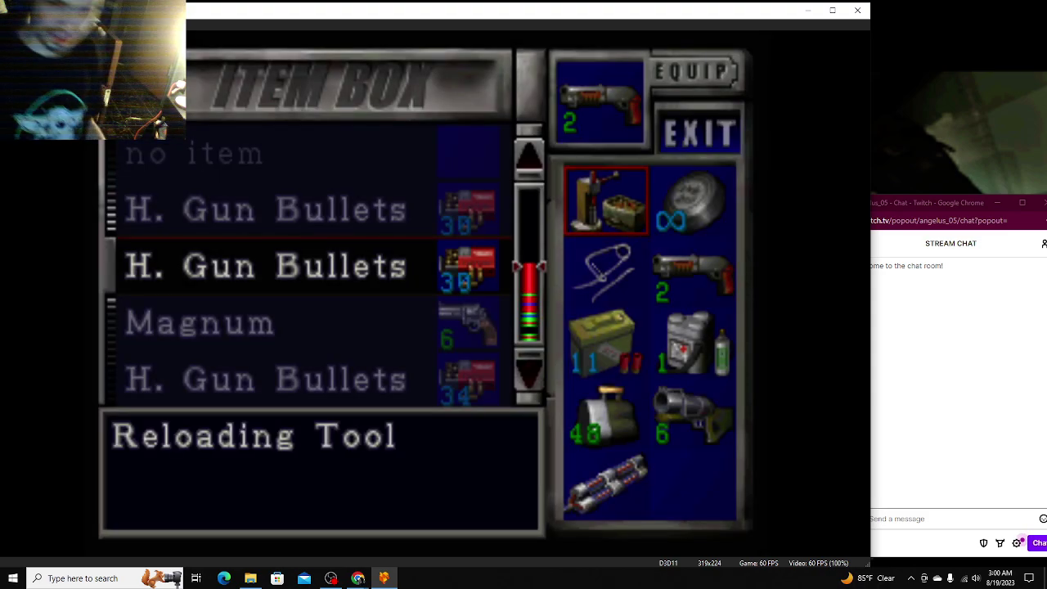
Step: Deposit the Fuse into an empty item box slot
key("Down")
key("Down")
key("Down")
key("Down")
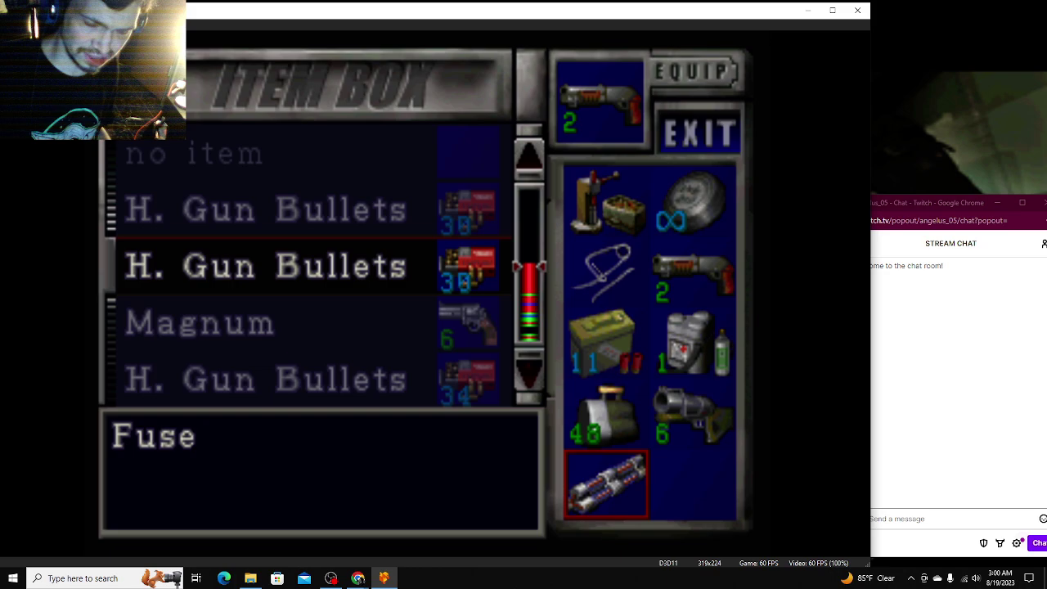
key("Up")
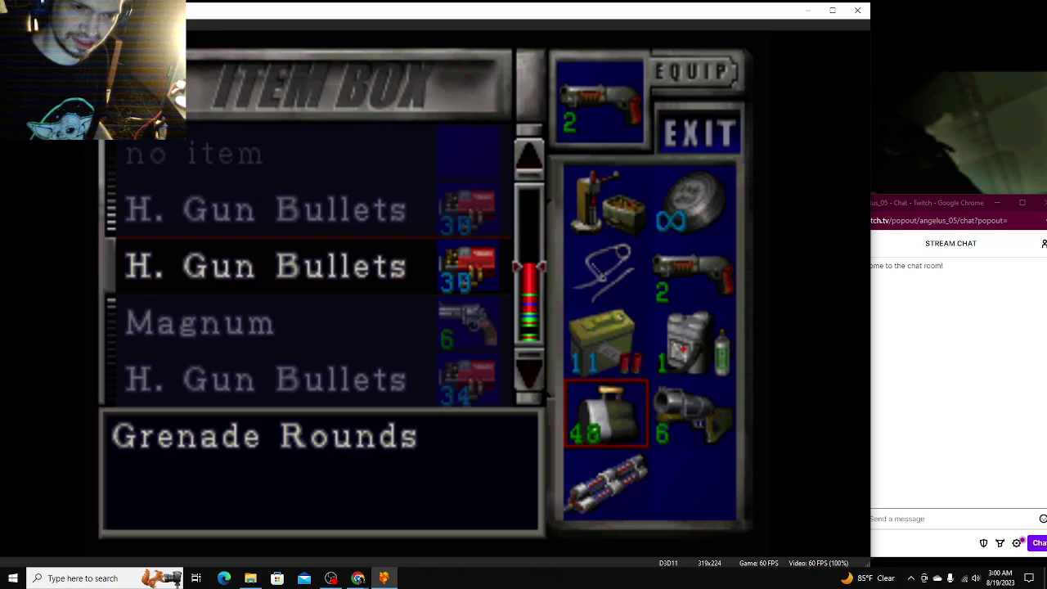
key("Down")
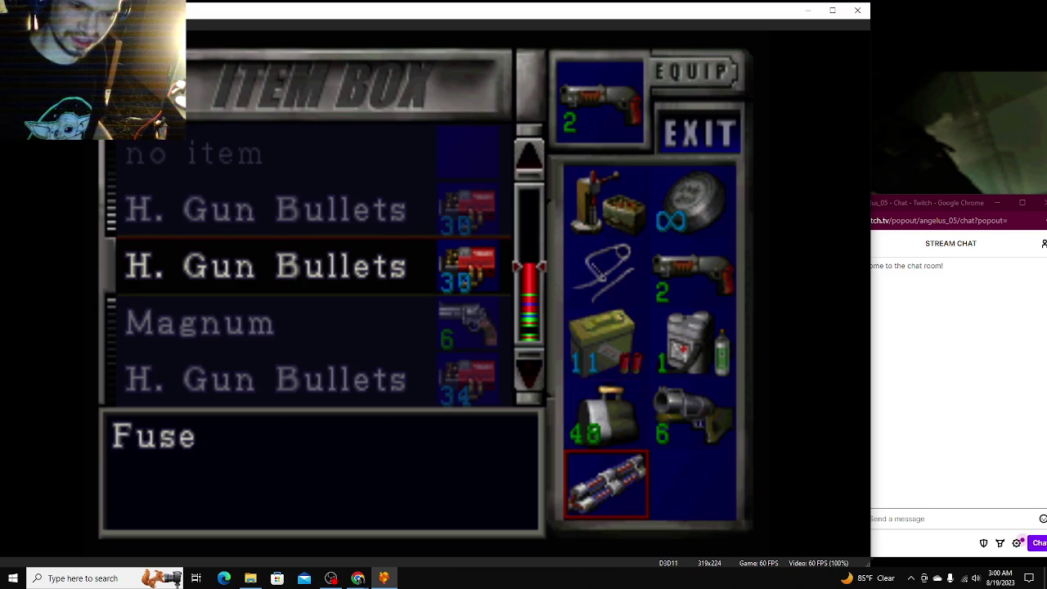
key("Down")
key("Down")
key("Down")
key("Down")
key("Down")
key("Down")
key("Down")
key("Down")
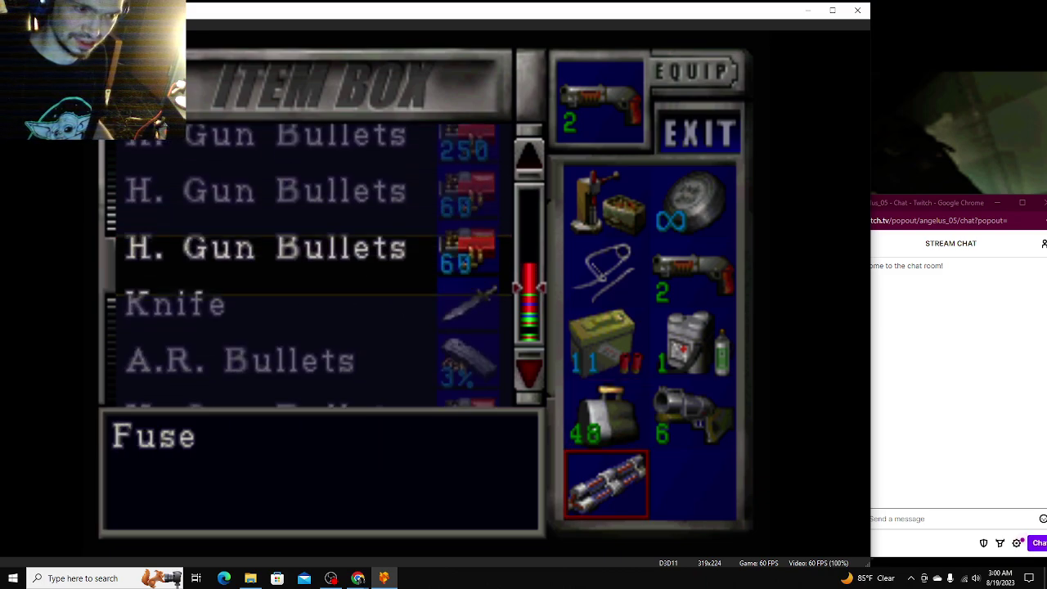
key("Down")
key("Down")
key("Down")
key("Down")
key("Down")
key("Down")
key("Down")
key("Down")
key("Down")
key("Down")
key("Down")
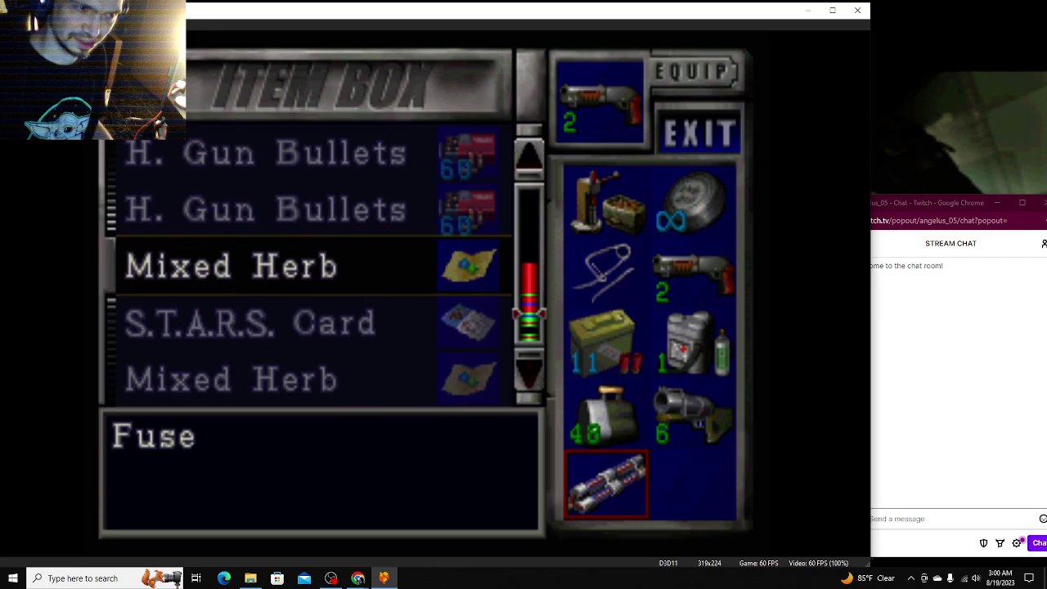
key("Down")
key("Down")
key("Down")
key("Down")
key("Down")
key("Return")
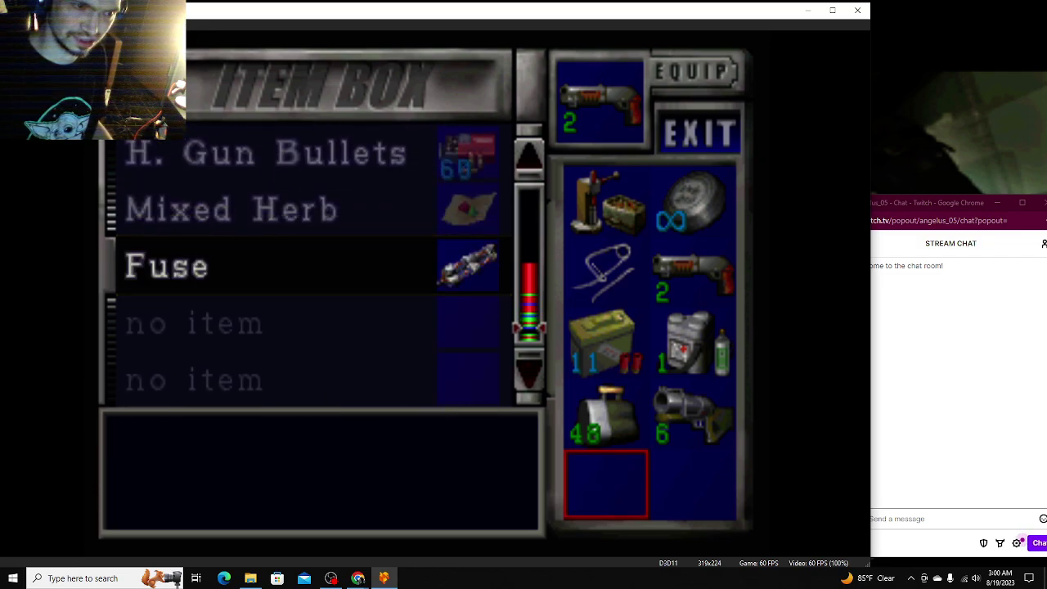
Step: Take a Mixed Herb from the item box into the inventory
key("Up")
key("Up")
key("Up")
key("Up")
key("Up")
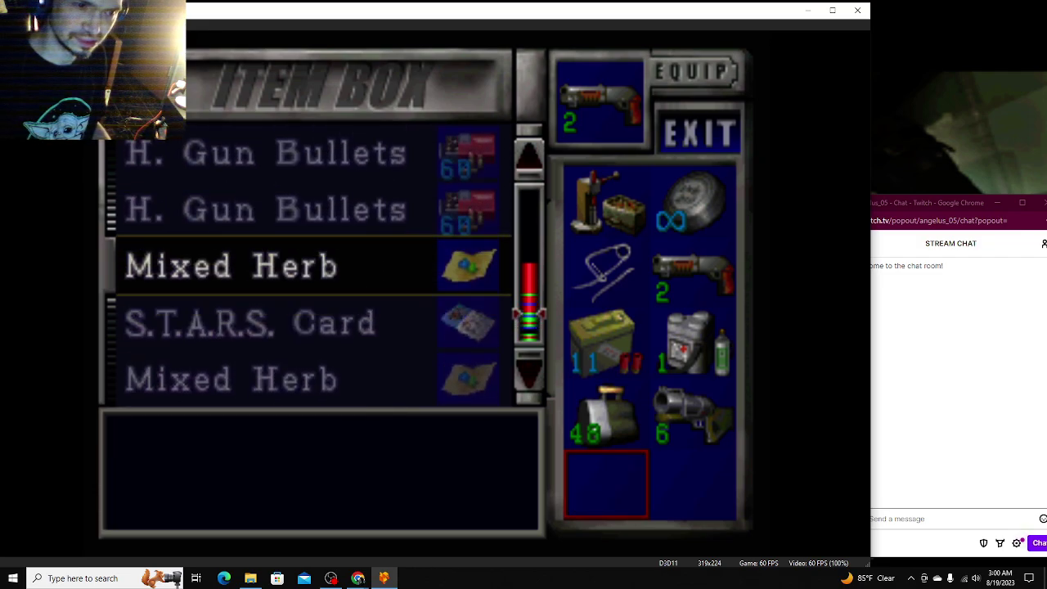
key("Up")
key("Up")
key("Up")
key("Up")
key("Up")
key("Up")
key("Up")
key("Up")
key("Up")
key("Up")
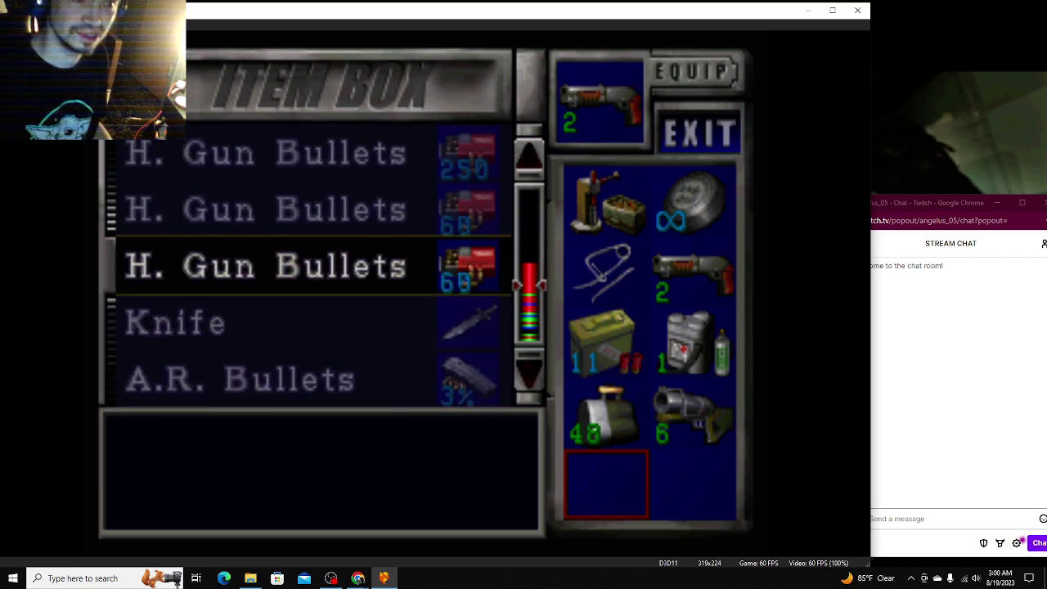
key("Up")
key("Up")
key("Up")
key("Up")
key("Up")
key("Up")
key("Up")
key("Up")
key("Up")
key("Up")
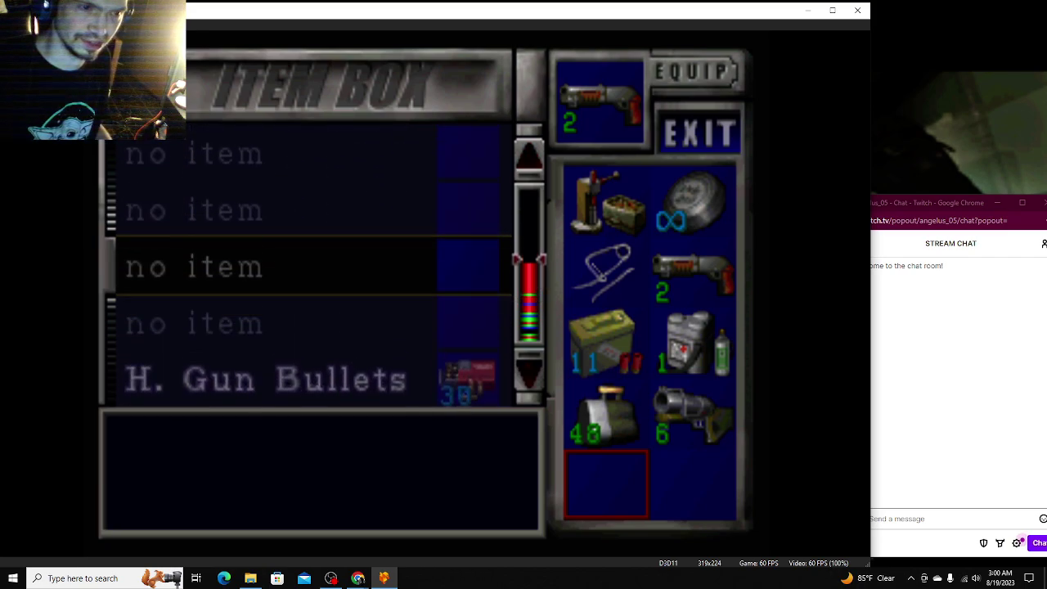
key("Up")
key("Up")
key("Up")
key("Down")
key("Down")
key("Down")
key("Down")
key("Down")
key("Down")
key("Down")
key("Down")
key("Down")
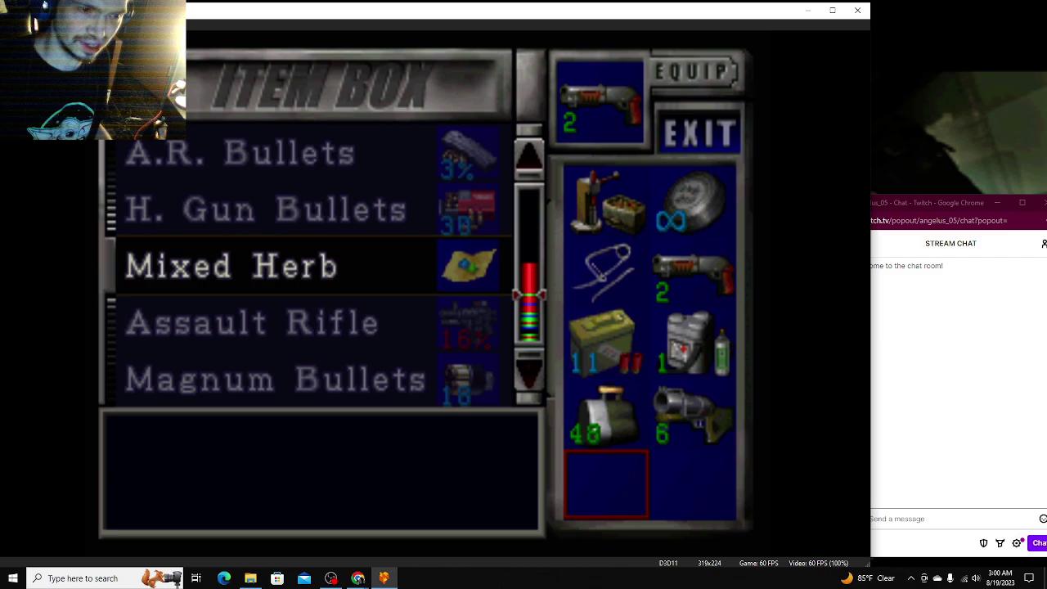
key("Down")
key("Down")
key("Down")
key("Down")
key("Down")
key("Down")
key("Down")
key("Down")
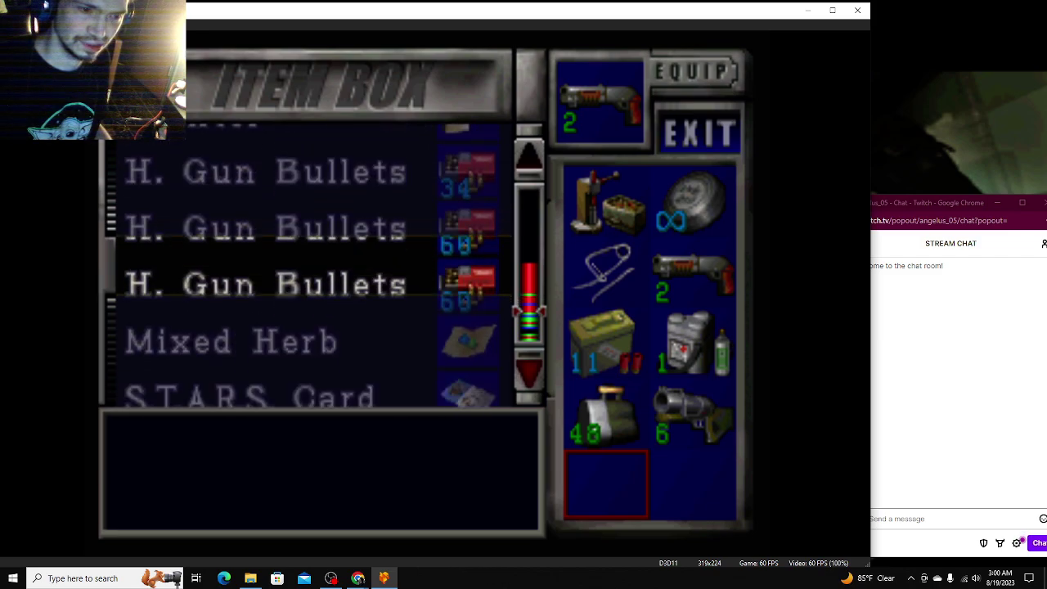
key("Down")
key("Down")
key("Down")
key("Down")
key("Down")
key("Down")
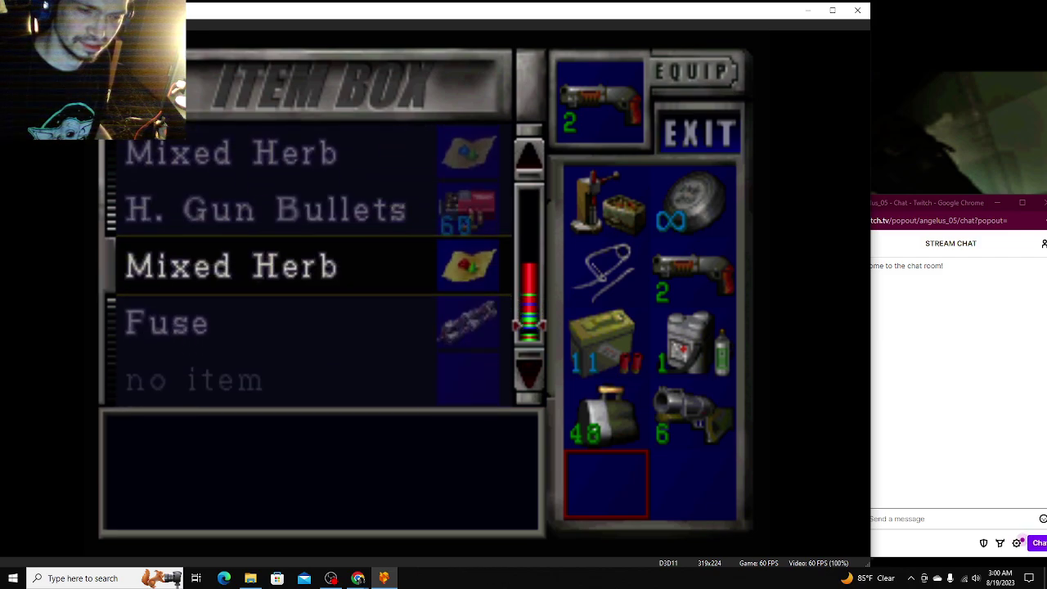
key("Return")
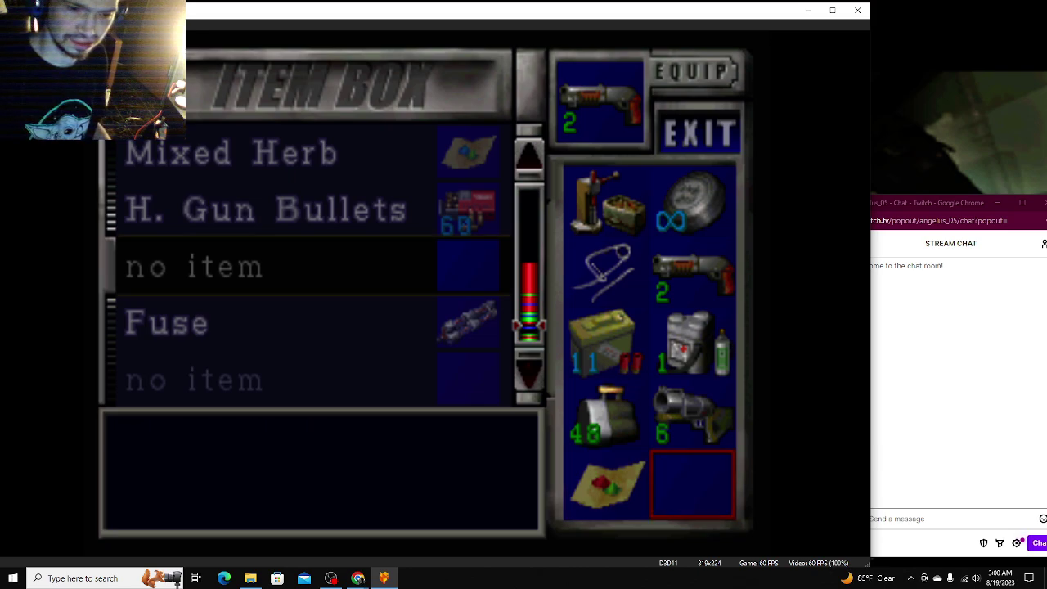
Step: Take the S.G. Shell E, close the item box, and walk out of the storage room
key("Down")
key("Down")
key("Down")
key("Down")
key("Down")
key("Down")
key("Down")
key("Down")
key("Down")
key("Down")
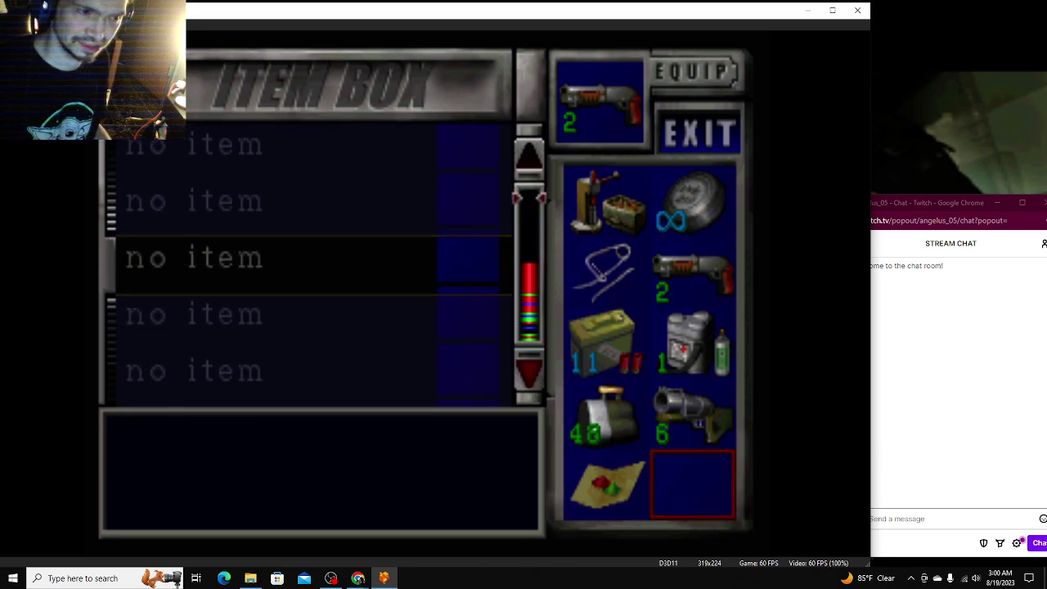
key("Down")
key("Down")
key("Down")
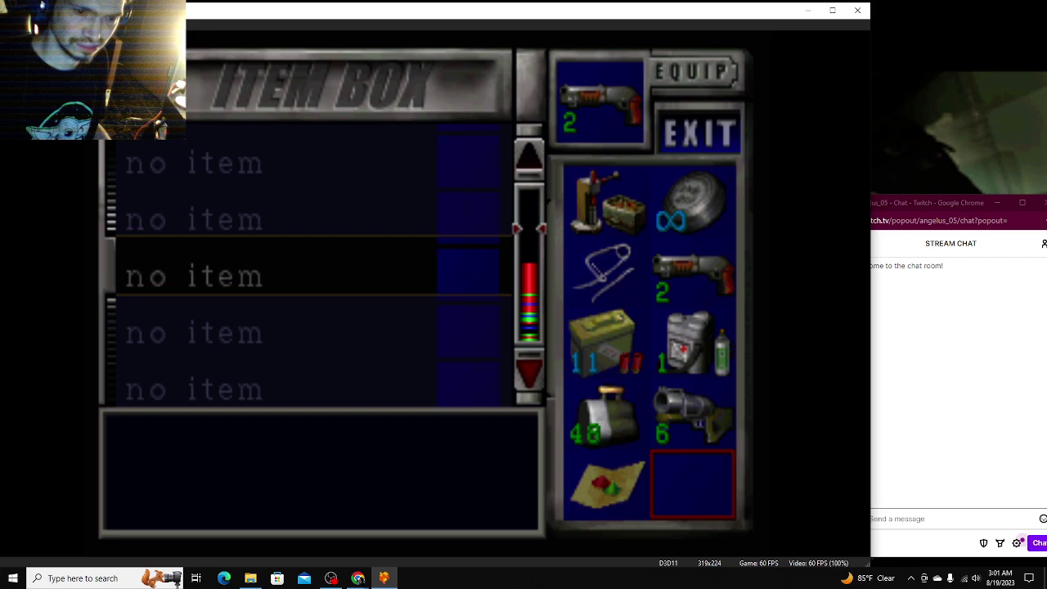
key("Down")
key("Down")
key("Down")
key("Down")
key("Down")
key("Down")
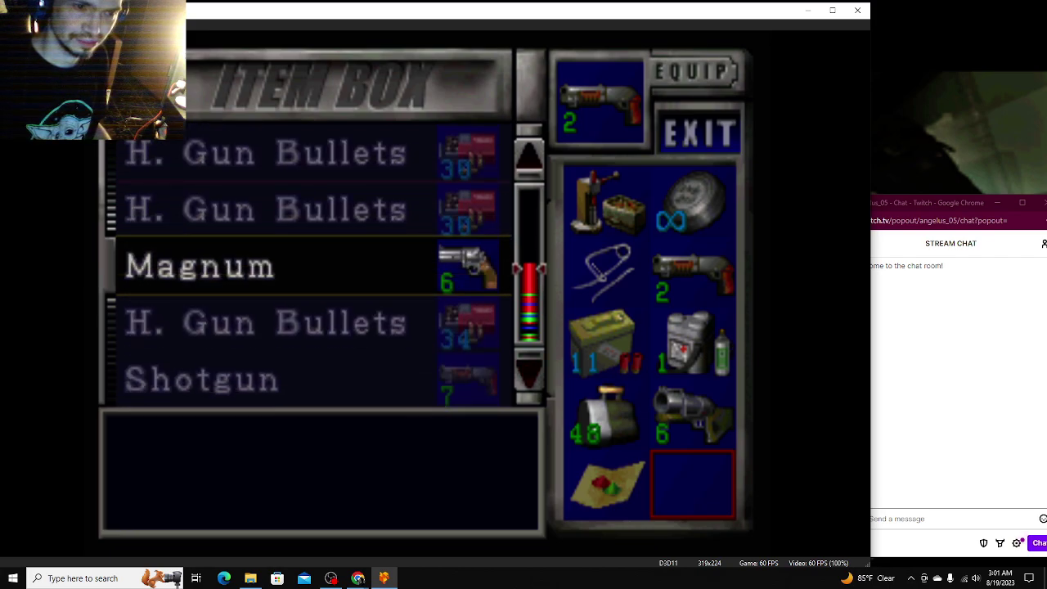
key("Down")
key("Down")
key("Down")
key("Down")
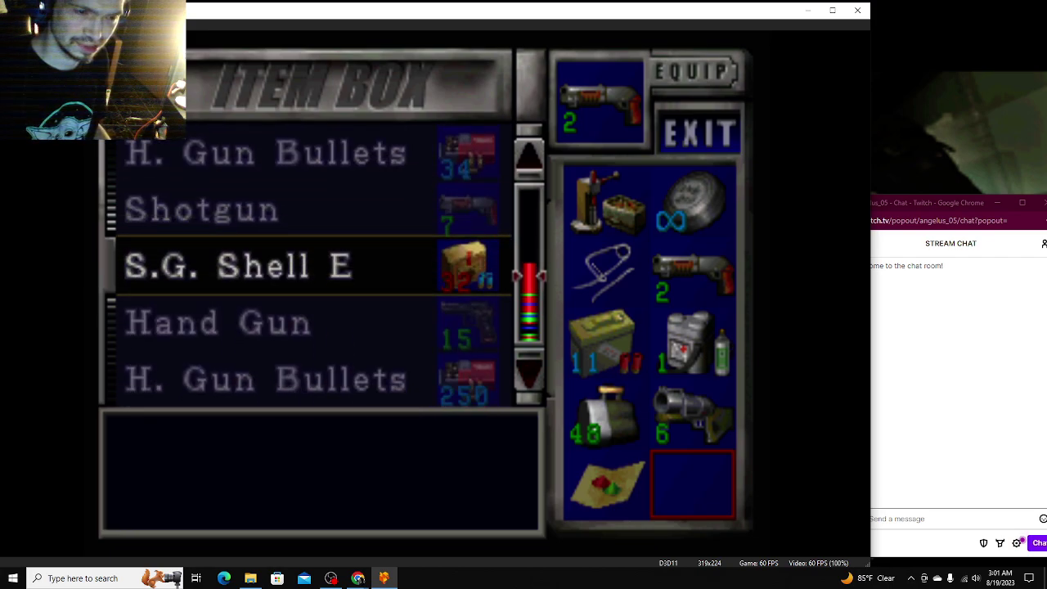
key("Return")
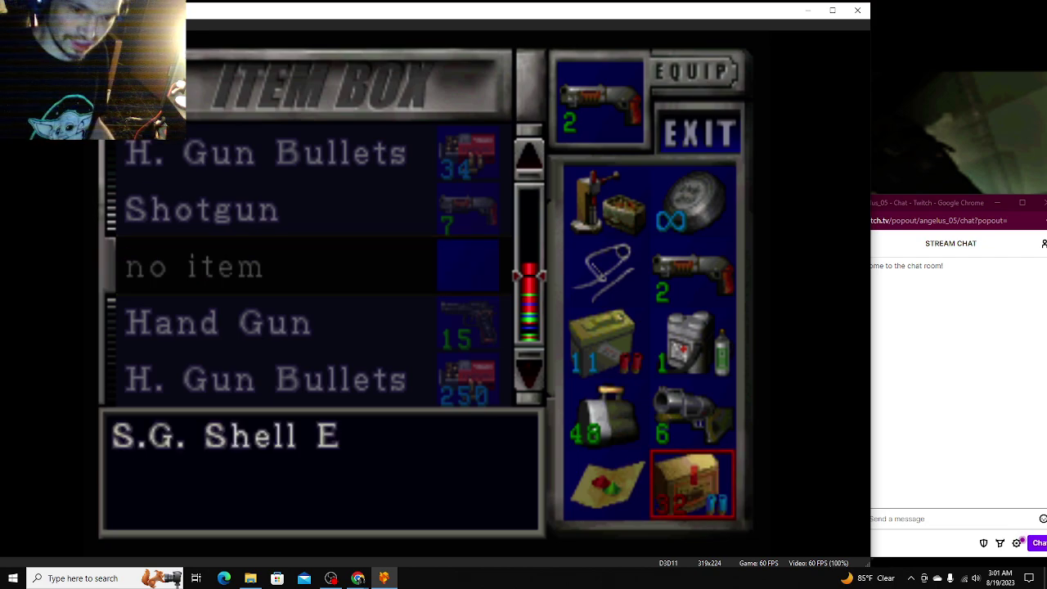
key("Return")
key("Down")
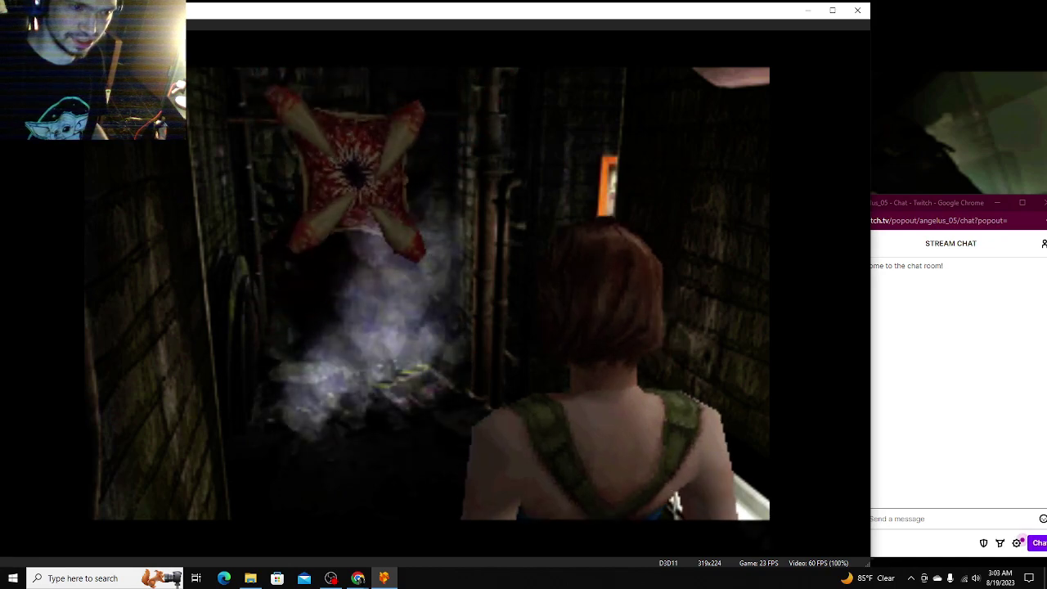
Step: Pause the game as the monster looms, bringing up DuckStation's quick menu
key("Escape")
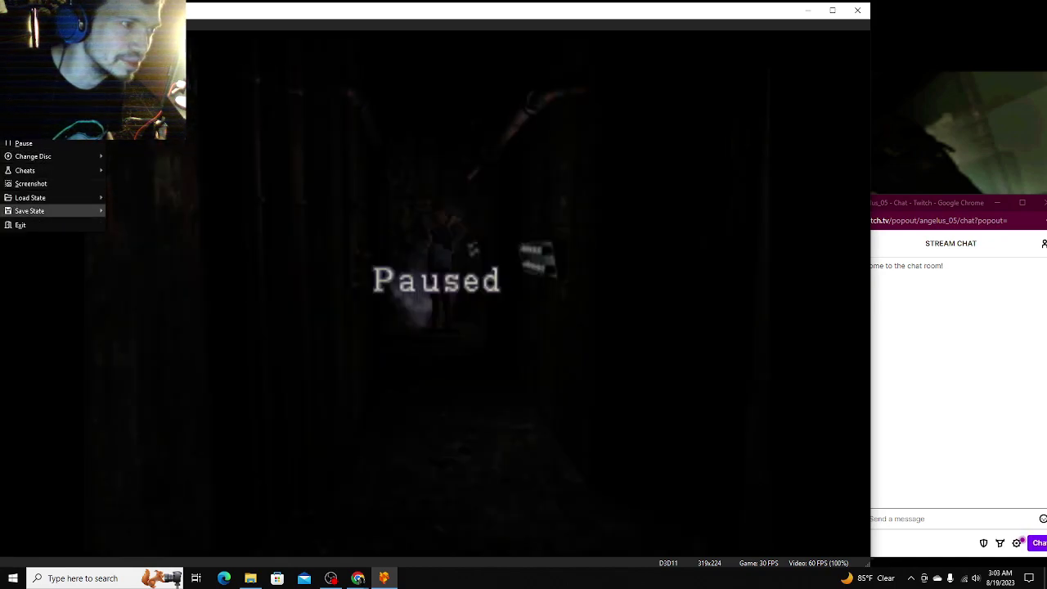
Step: Unpause, run Jill down the corridor, and open her inventory on the shotgun shells
key("Return")
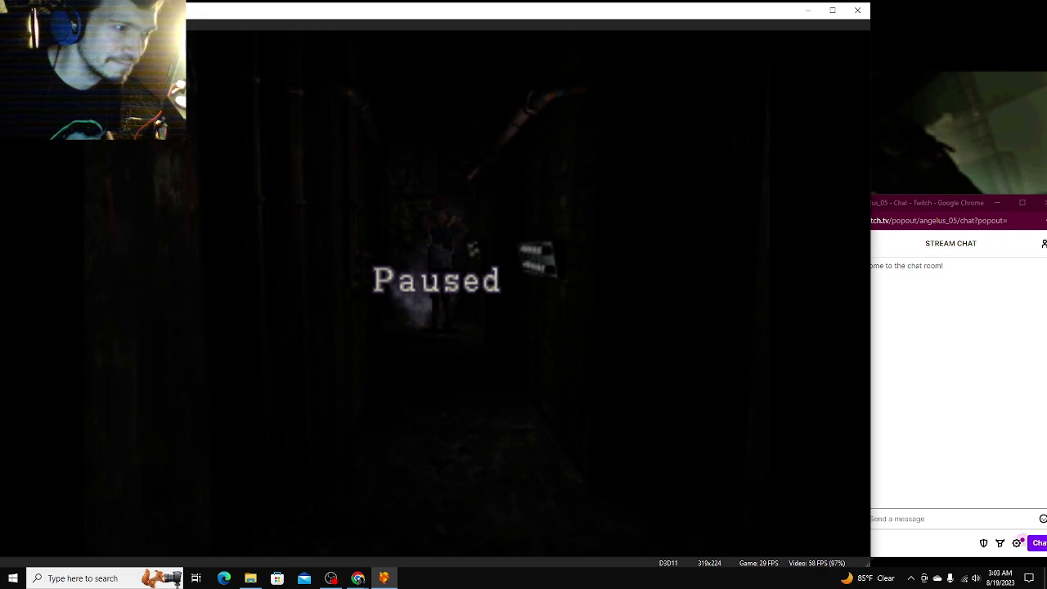
key("Escape")
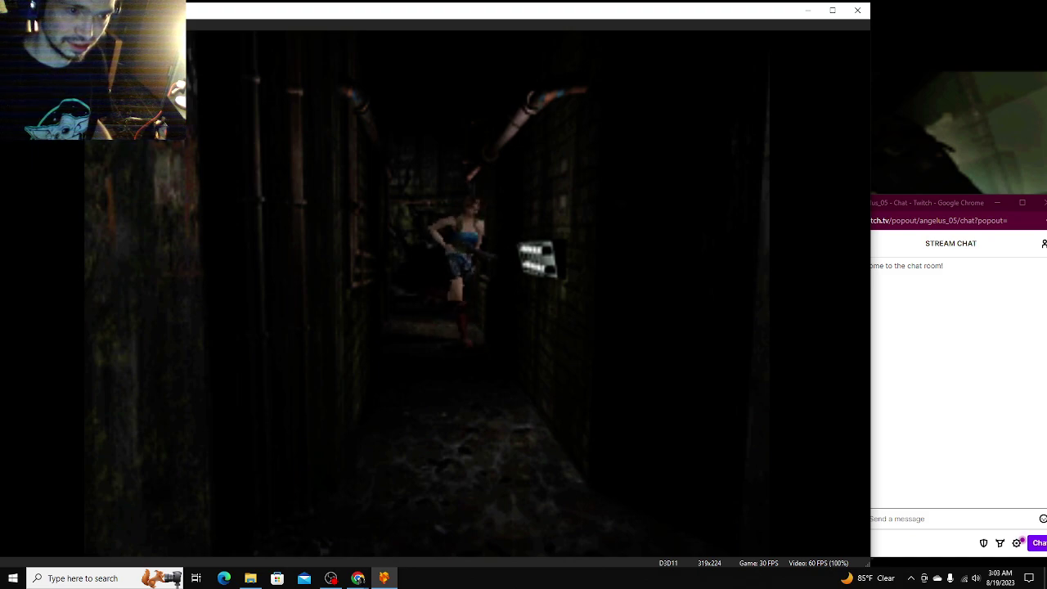
key("Up")
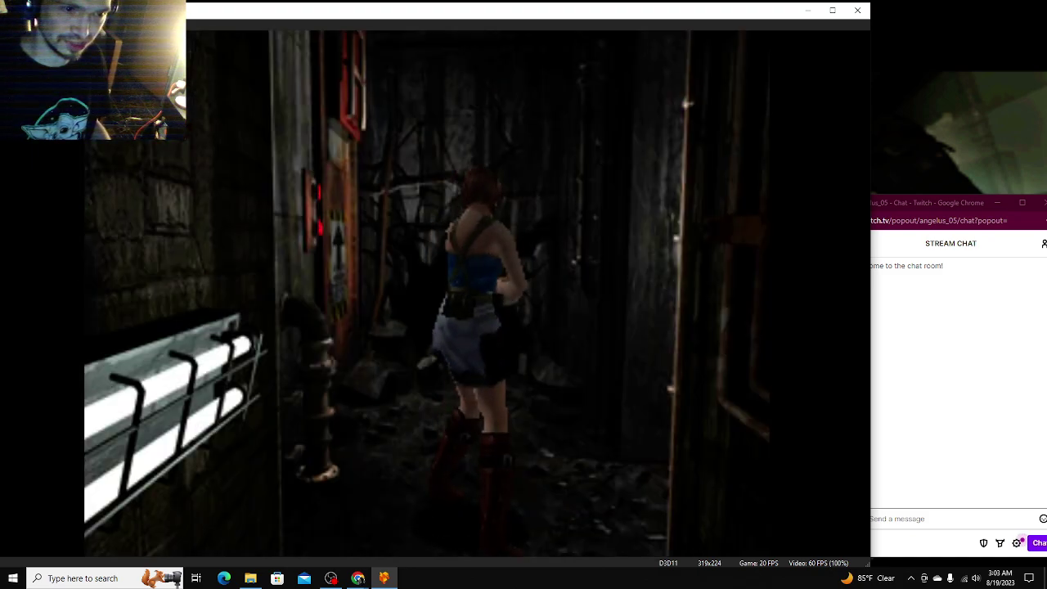
key("Left")
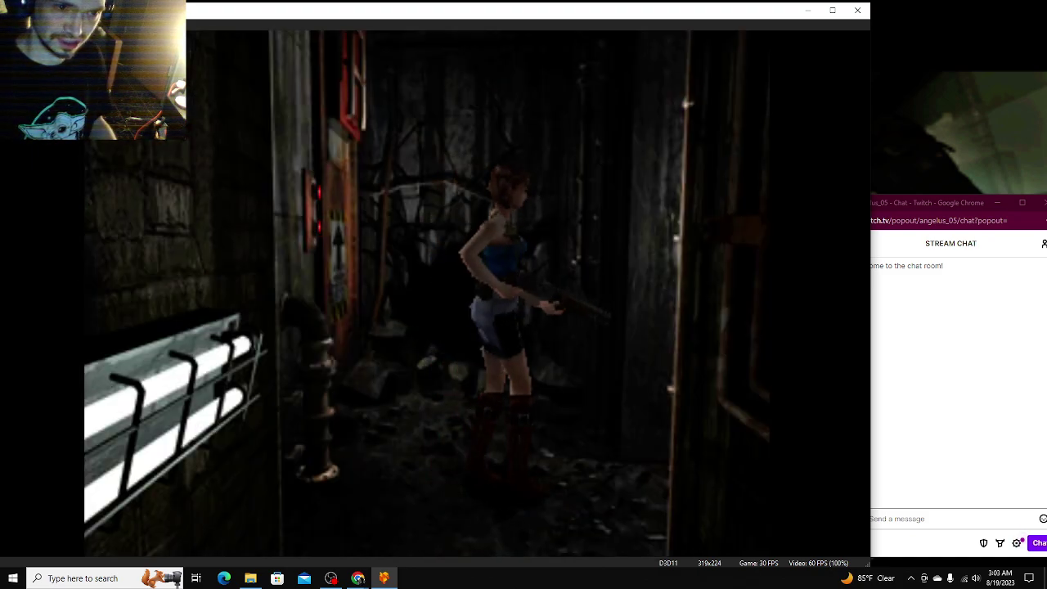
key("Return")
key("Down")
key("Down")
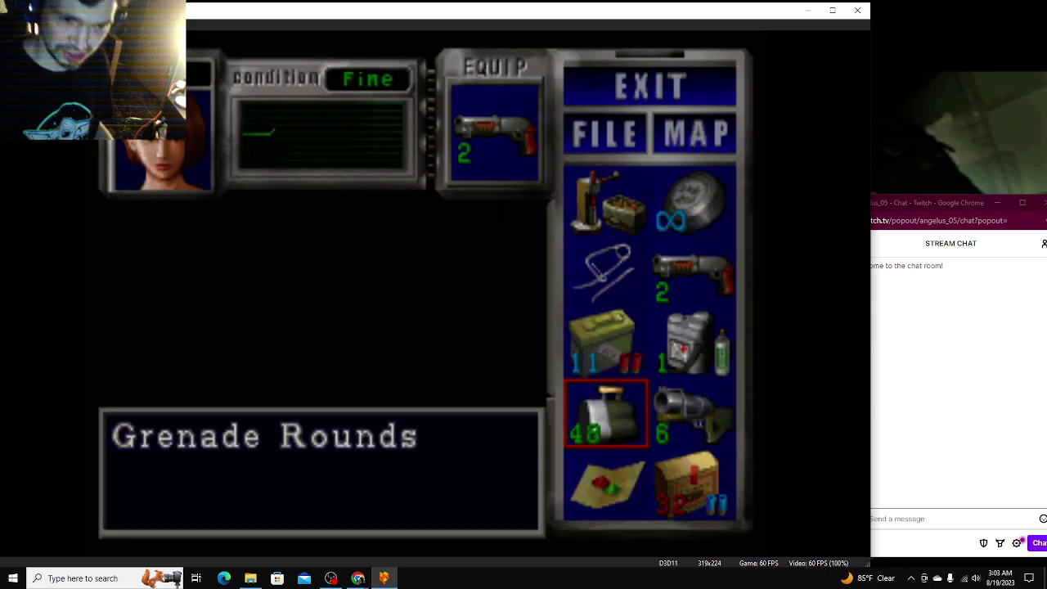
Step: Try combining the shells, then fire the shotgun until it is empty
key("Down")
key("Return")
key("Down")
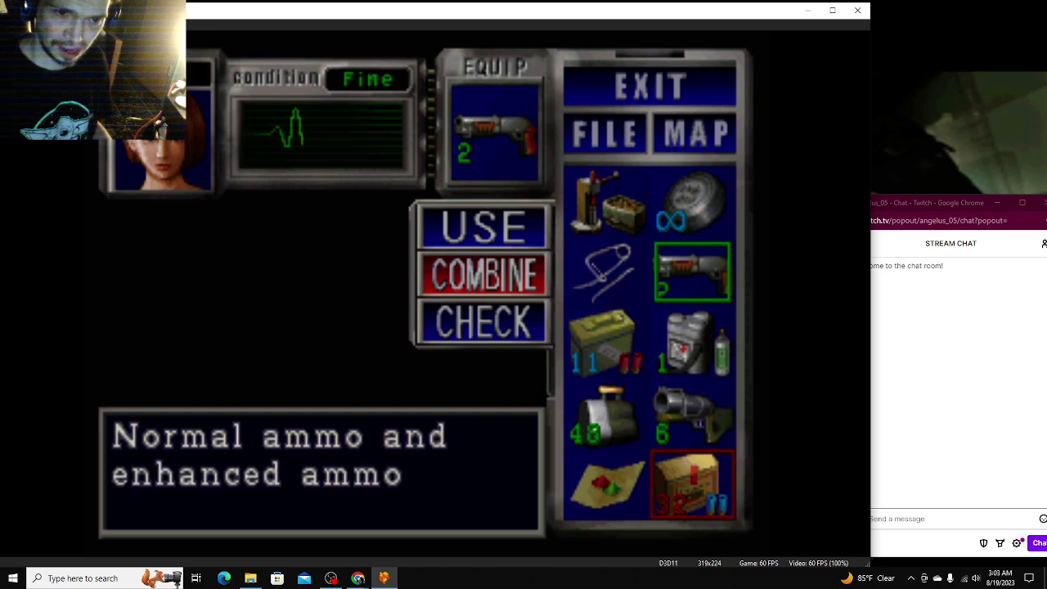
key("Return")
key("Return")
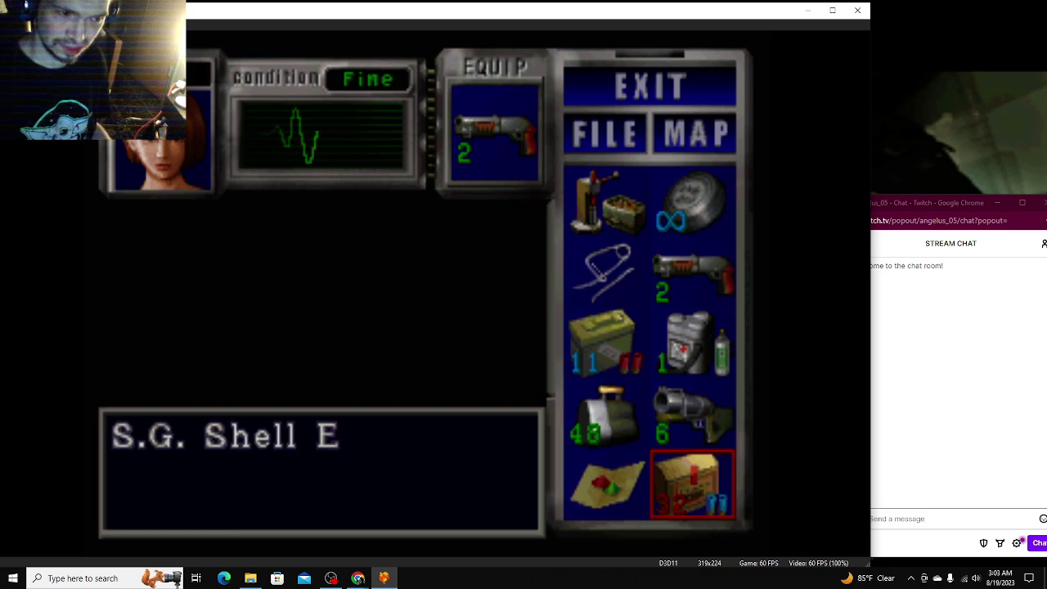
key("Escape")
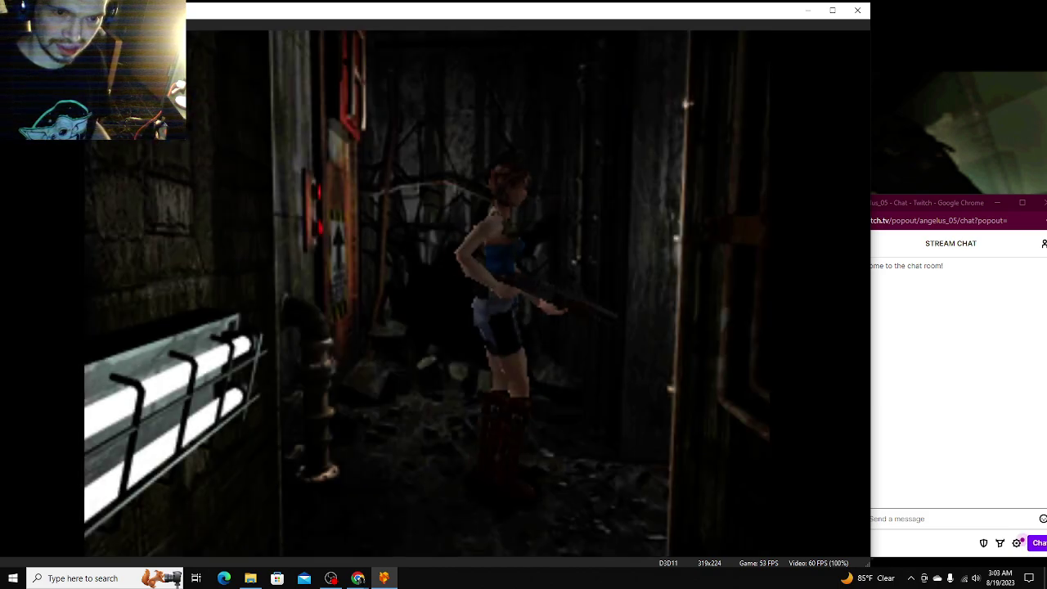
key("Return")
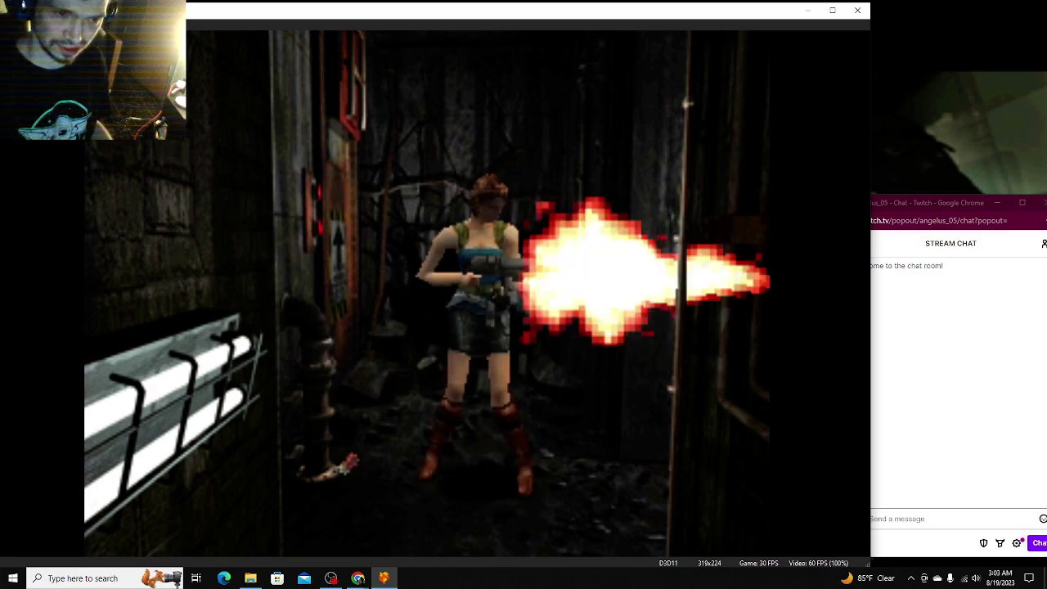
key("Right")
Step: Load the S.G. Shell E rounds into the shotgun and resume play
key("F1")
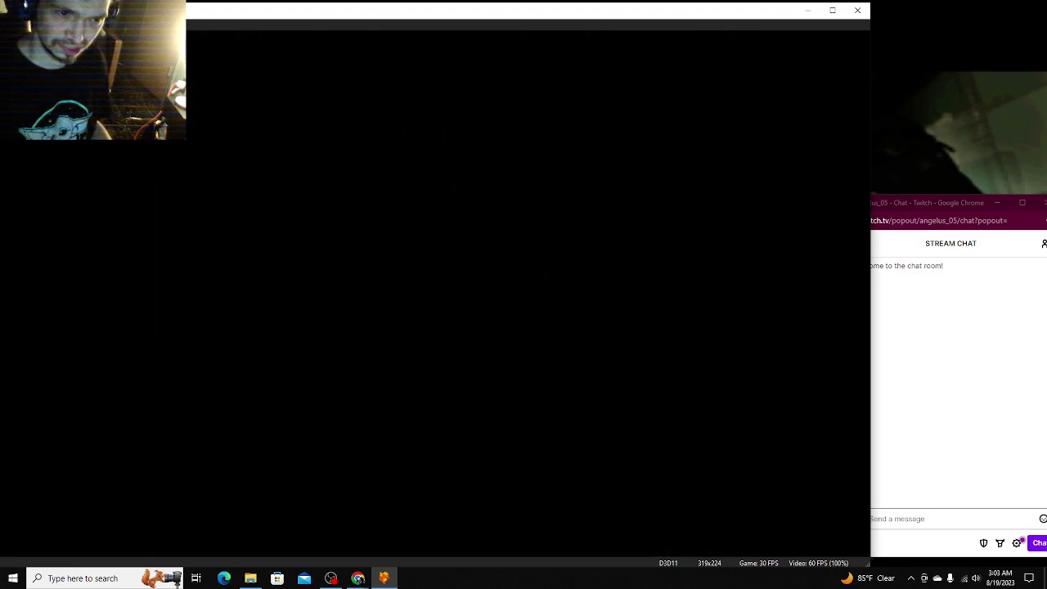
key("Down")
key("Return")
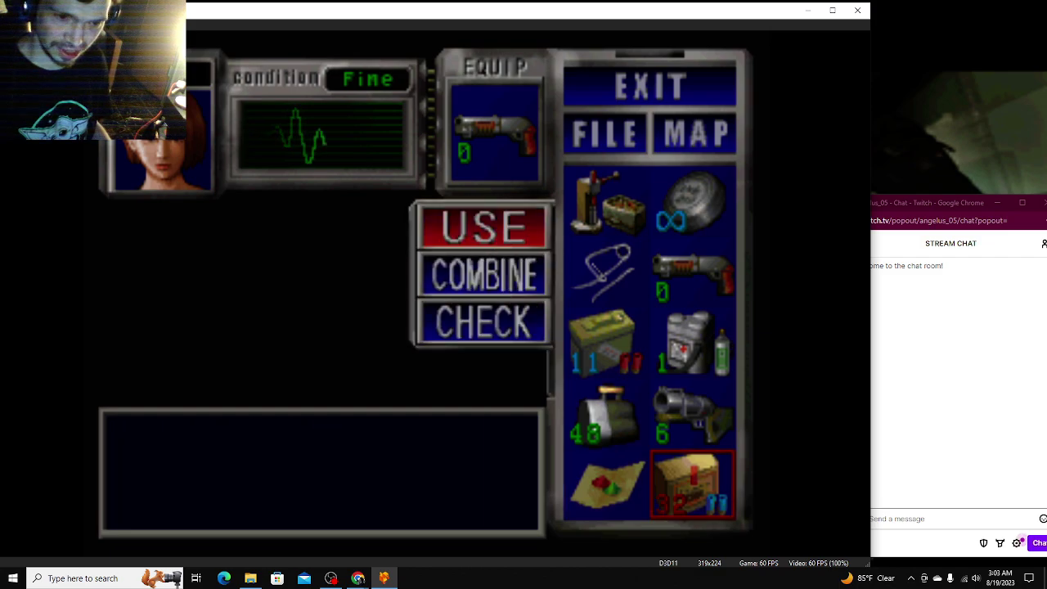
key("Return")
key("Return")
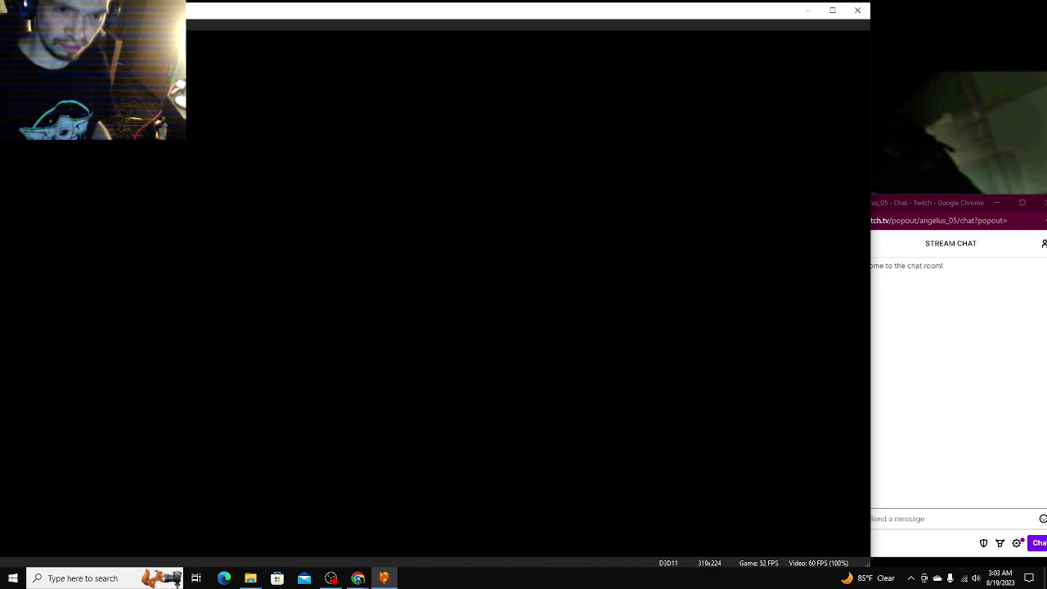
key("Down")
Step: Shotgun the monster approaching down the corridor
key("Up")
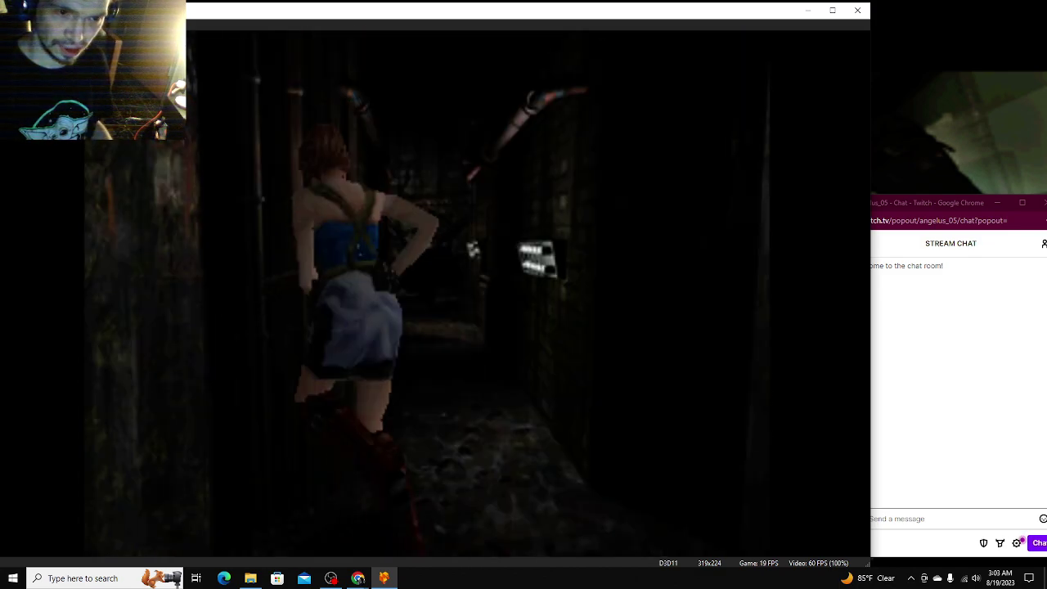
key("Up")
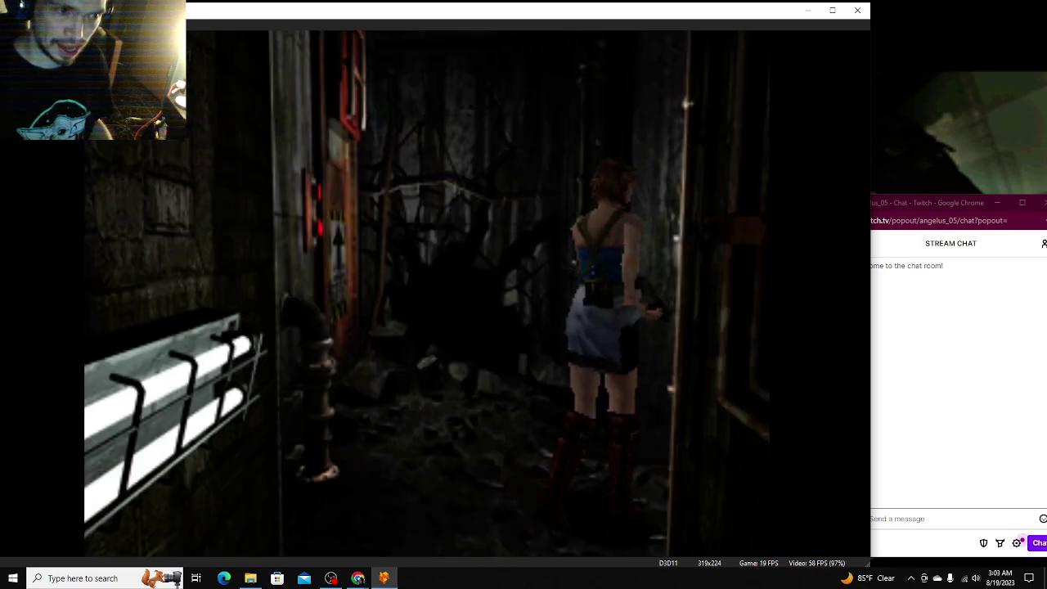
key("Up")
key("x")
key("Down")
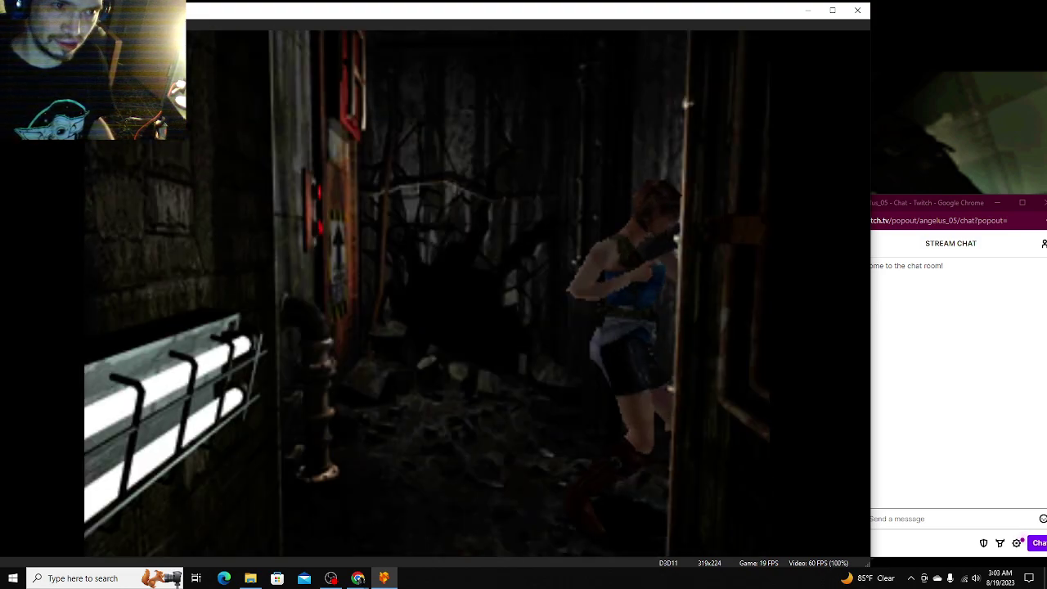
key("Up")
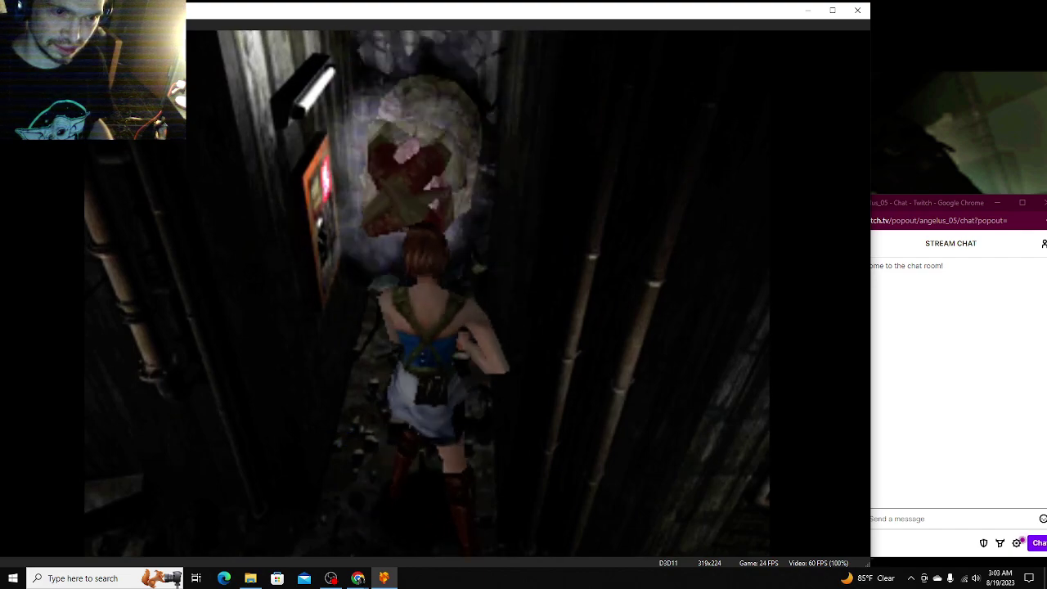
key("x")
key("Up")
key("Down")
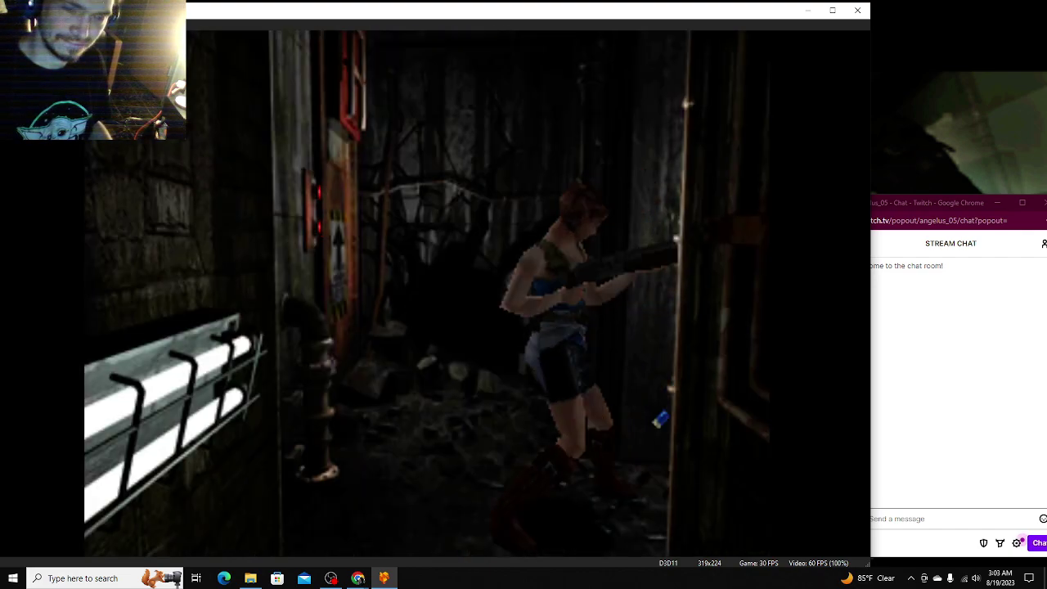
key("x")
key("Up")
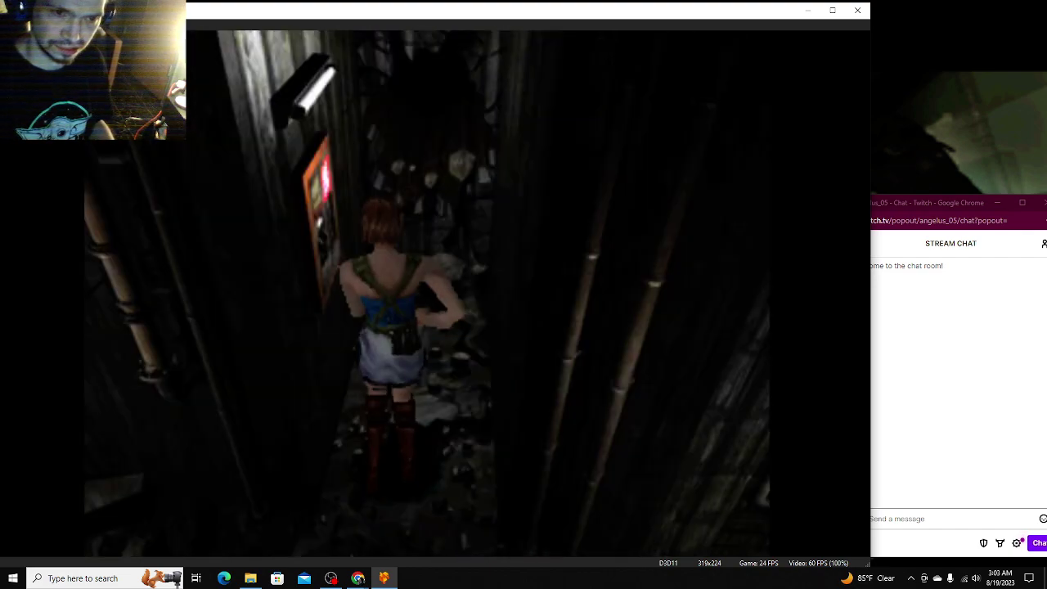
key("Up")
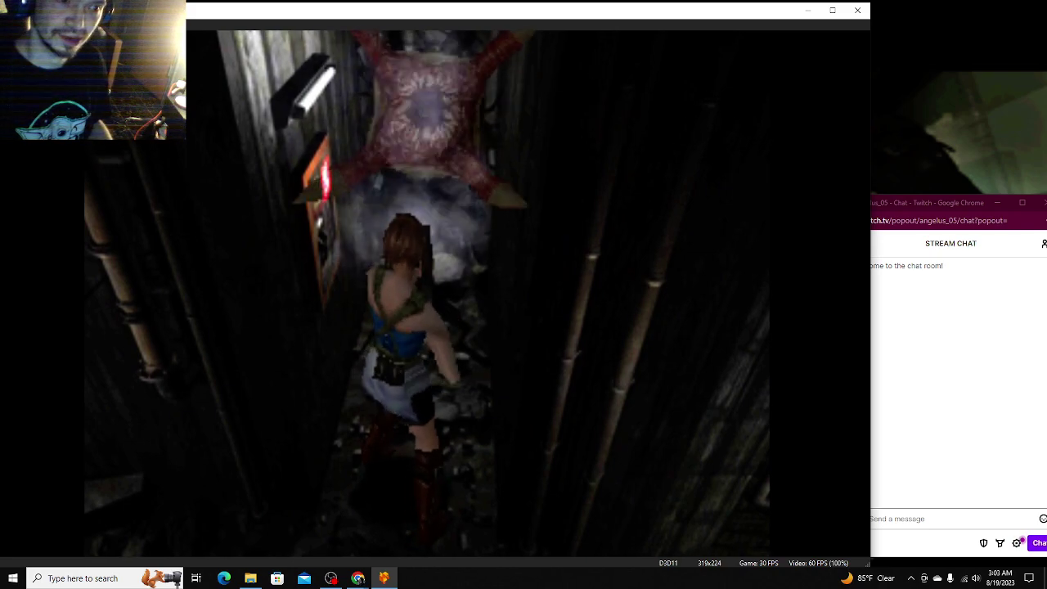
Step: Break free, then shoot the ceiling monster and the enemy near the door
key("Left")
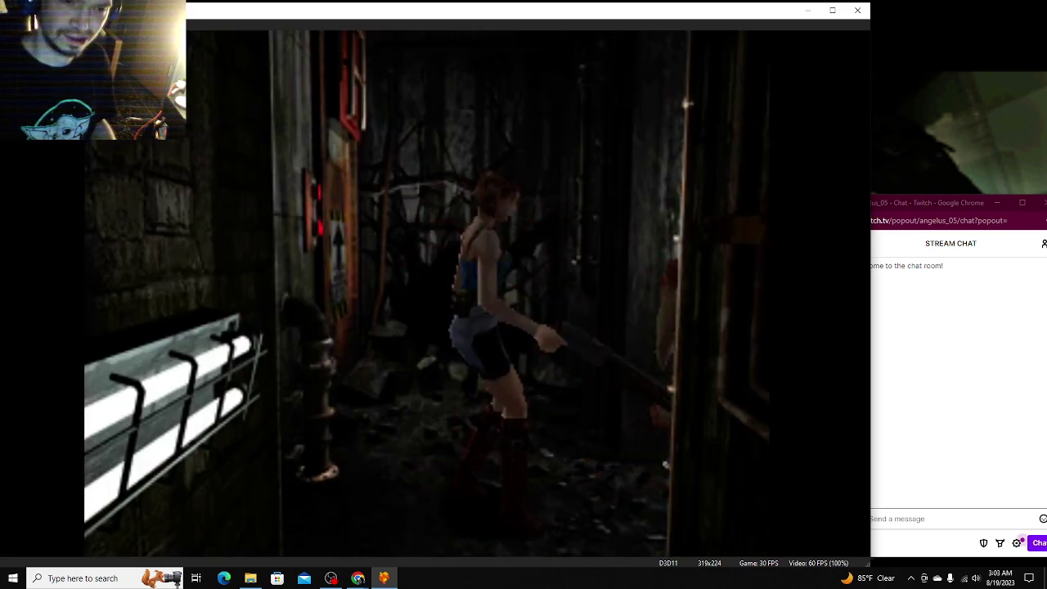
key("ctrl")
key("ctrl")
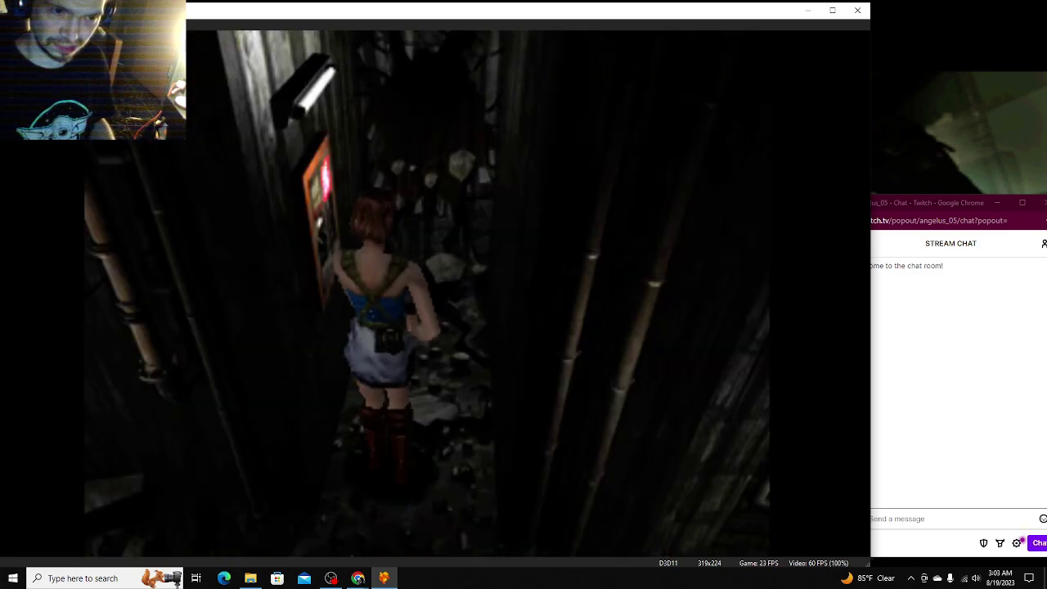
key("ctrl")
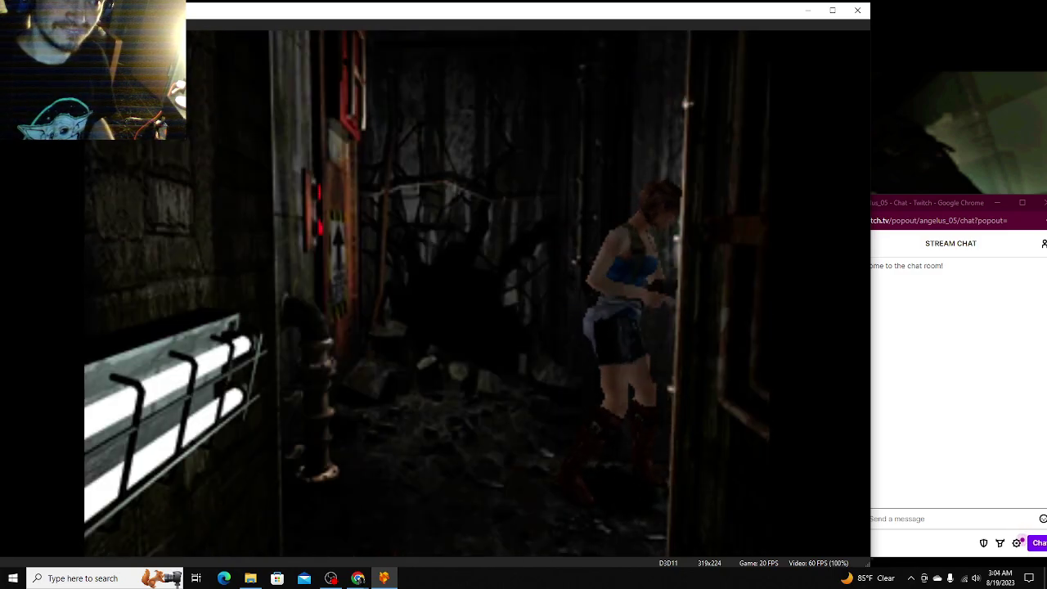
key("ctrl")
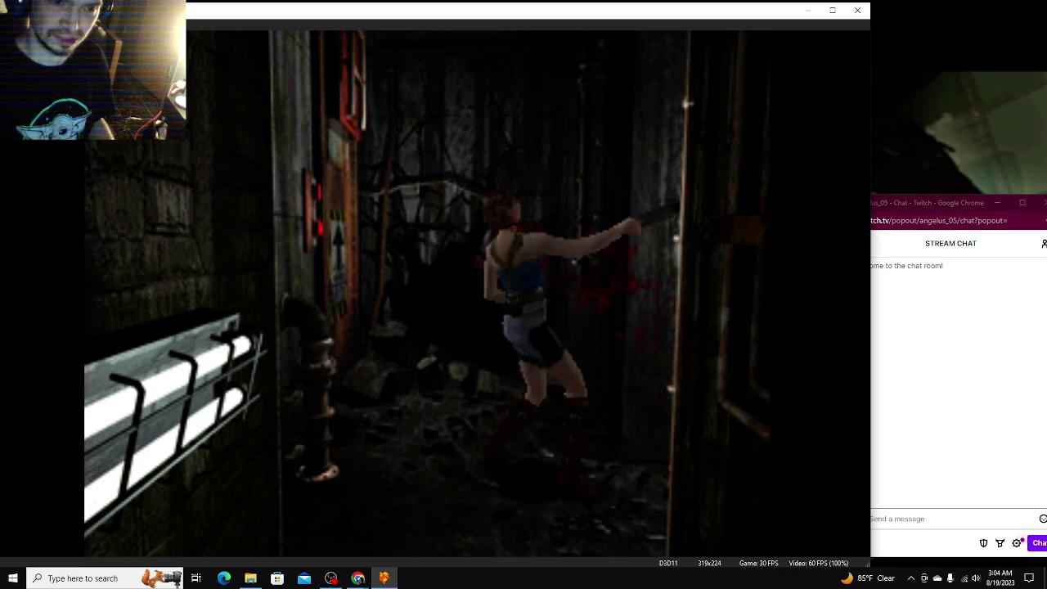
key("Left")
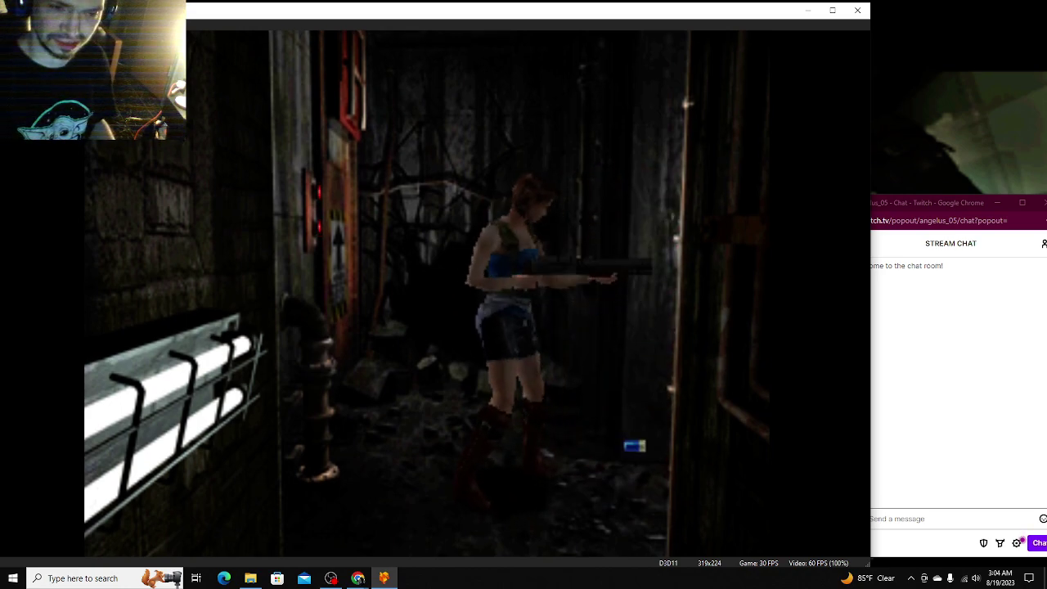
key("ctrl")
key("Up")
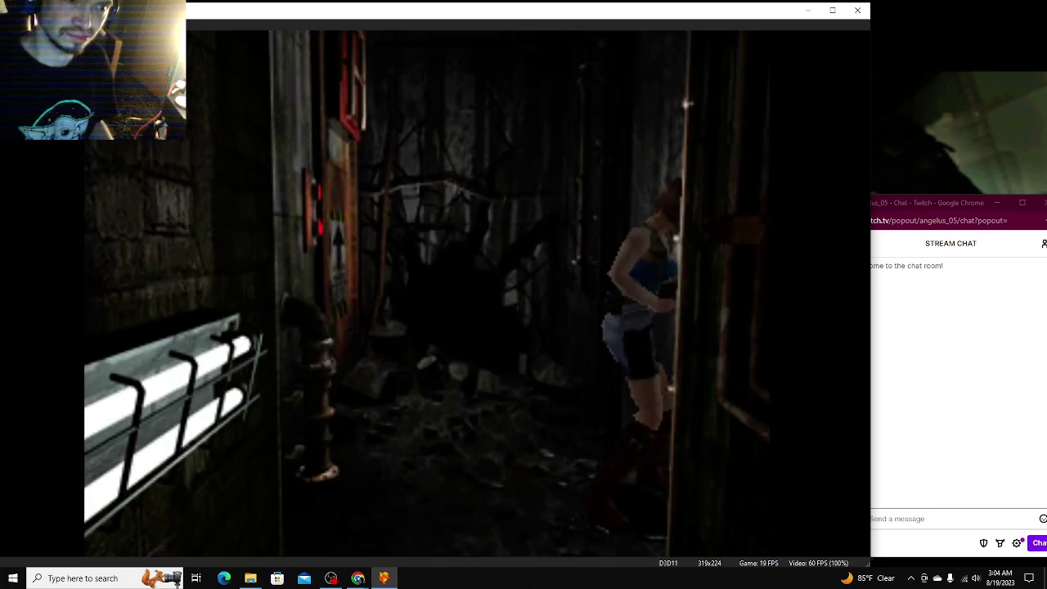
key("ctrl")
key("ctrl")
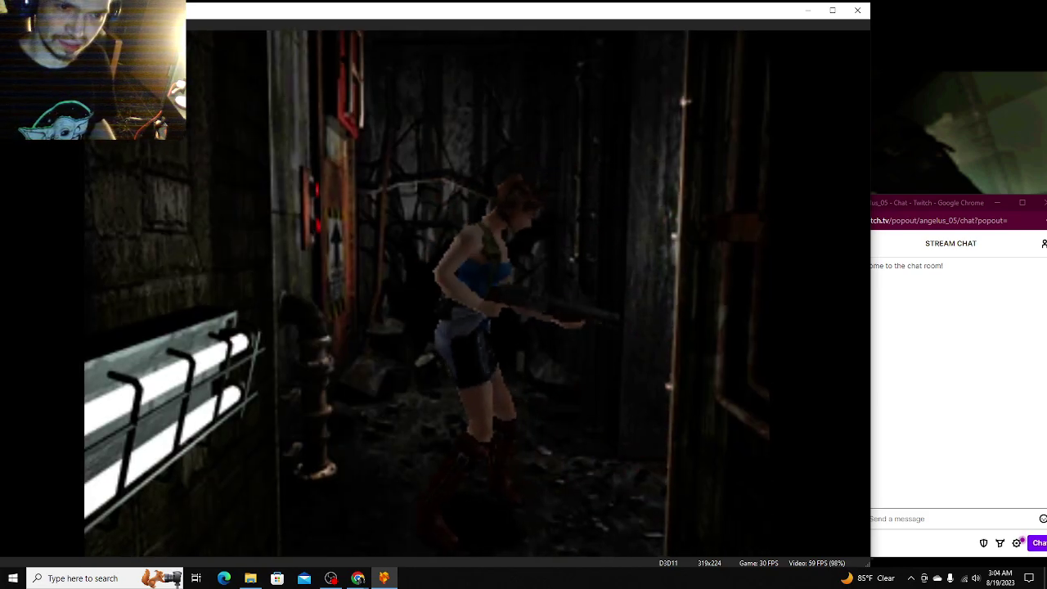
key("Right")
key("Up")
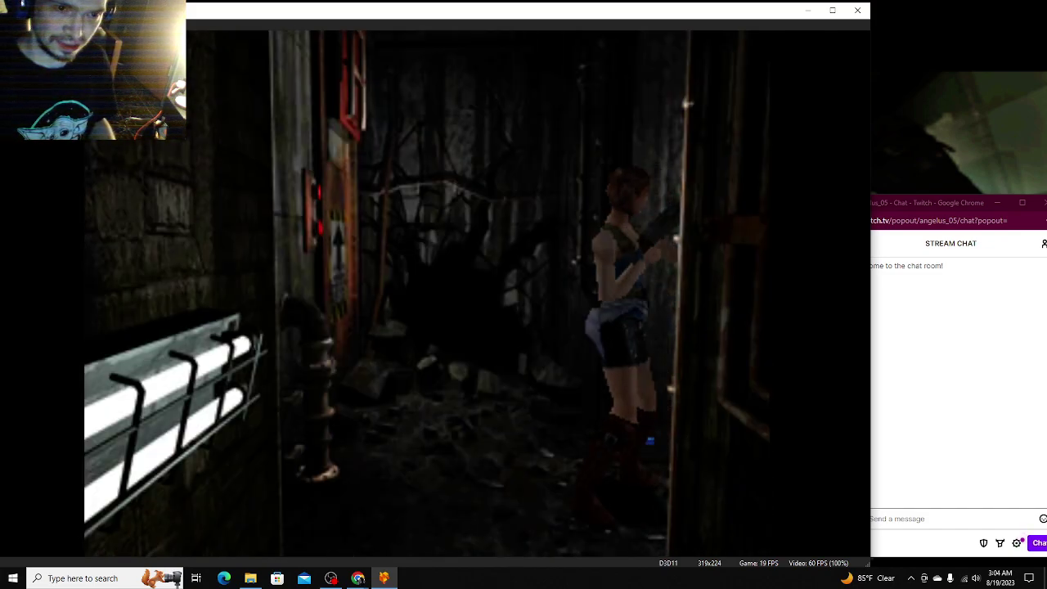
key("ctrl")
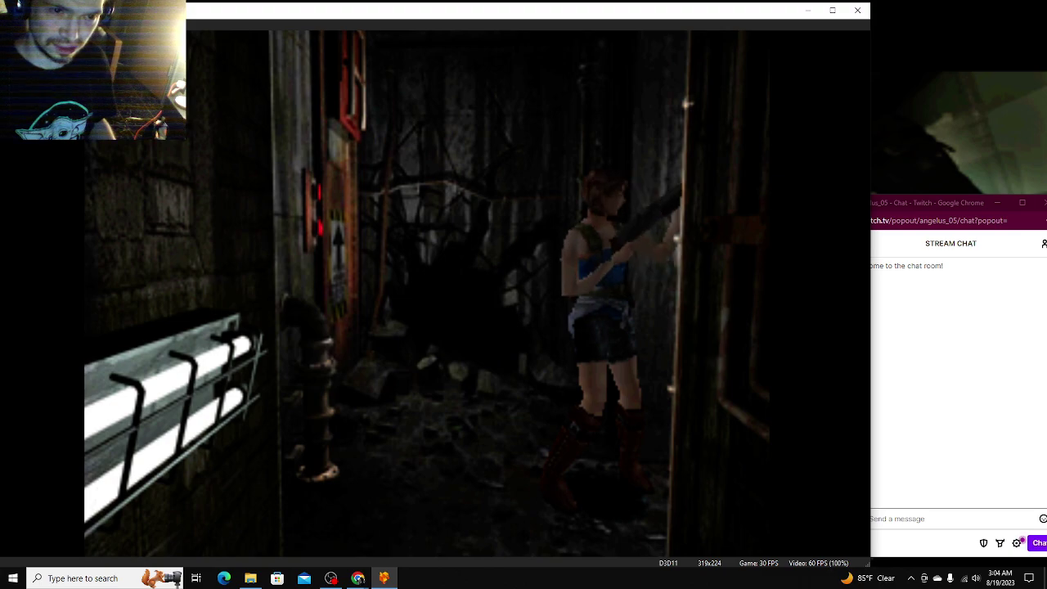
key("Up")
key("ctrl")
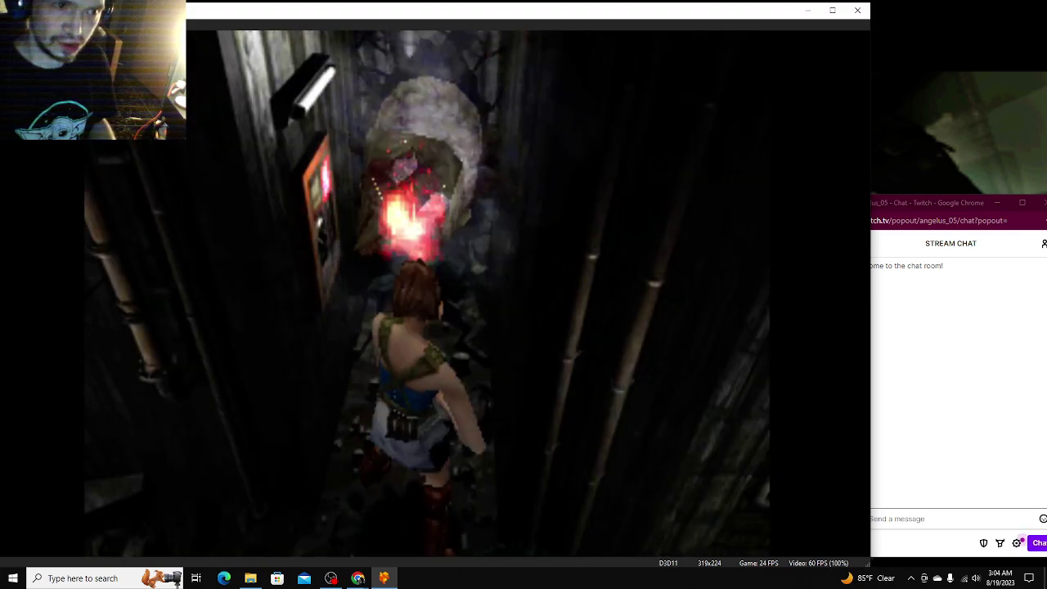
Step: Examine the emergency power generator and the unpowered elevator switch, then head down the corridor
key("Up")
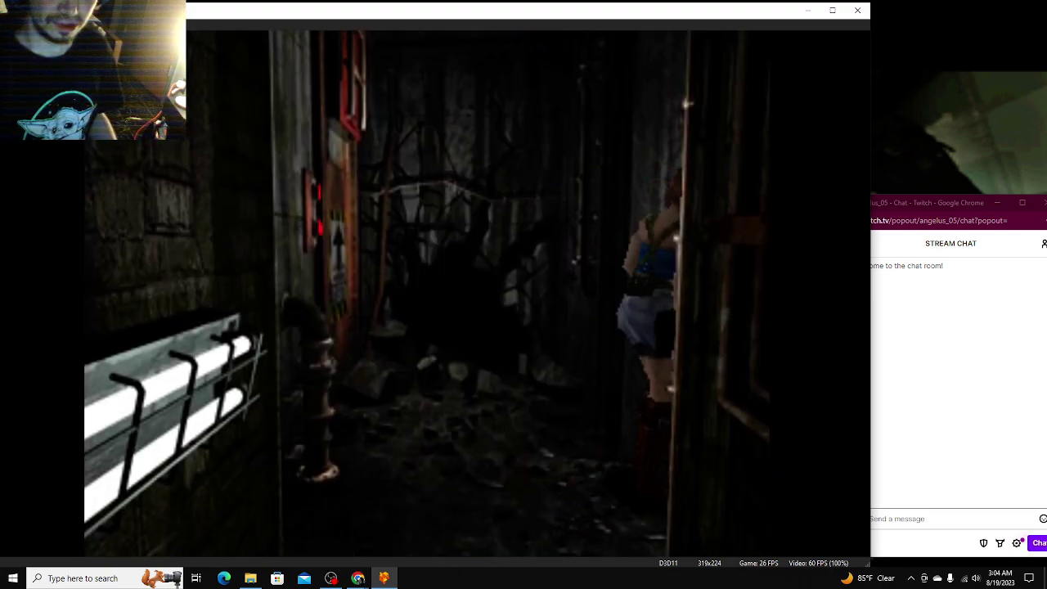
key("Up")
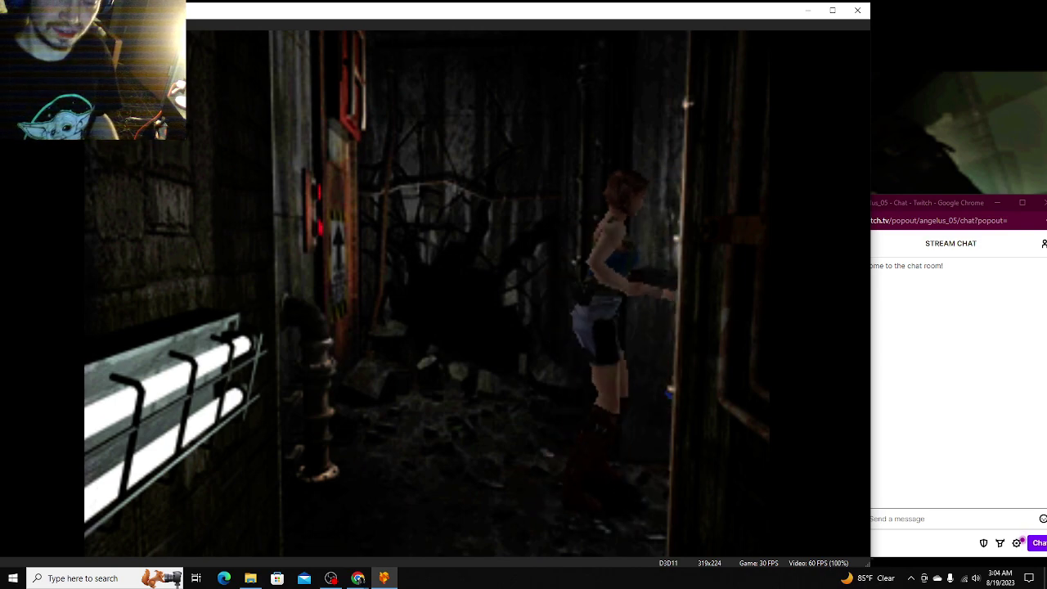
key("Up")
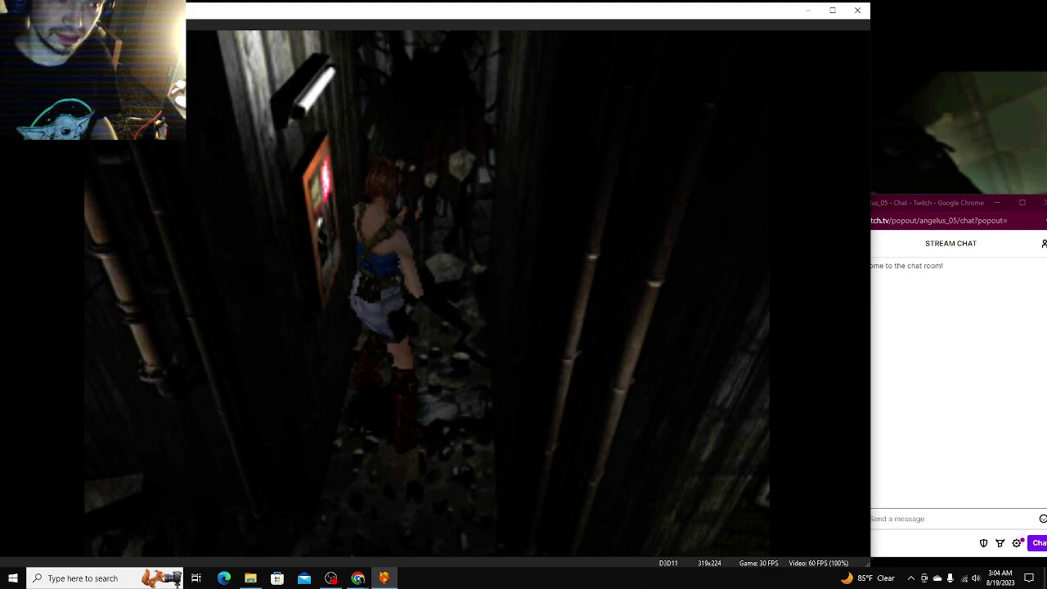
key("Up")
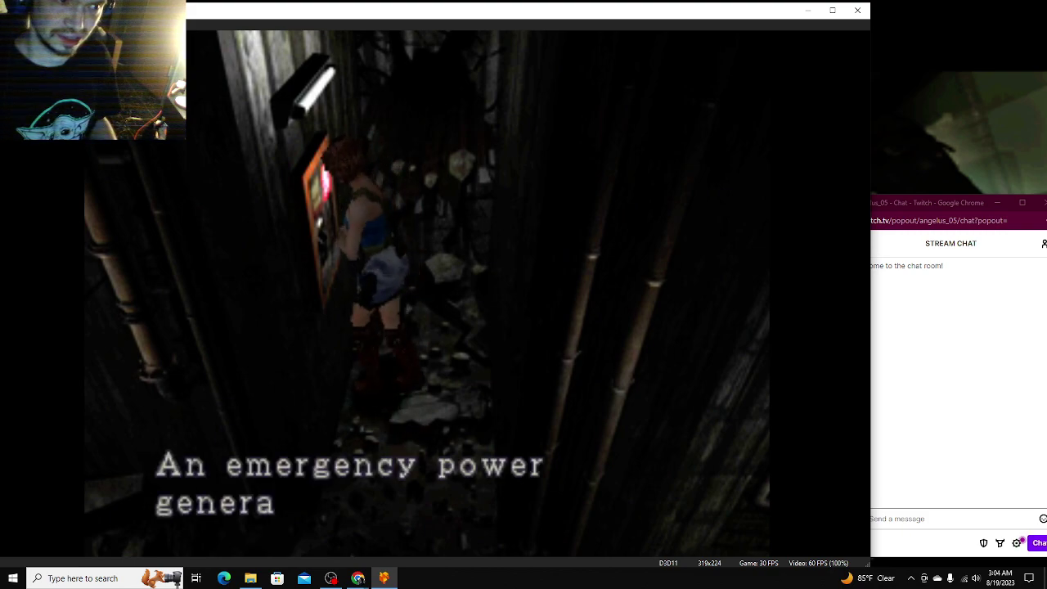
key("x")
key("x")
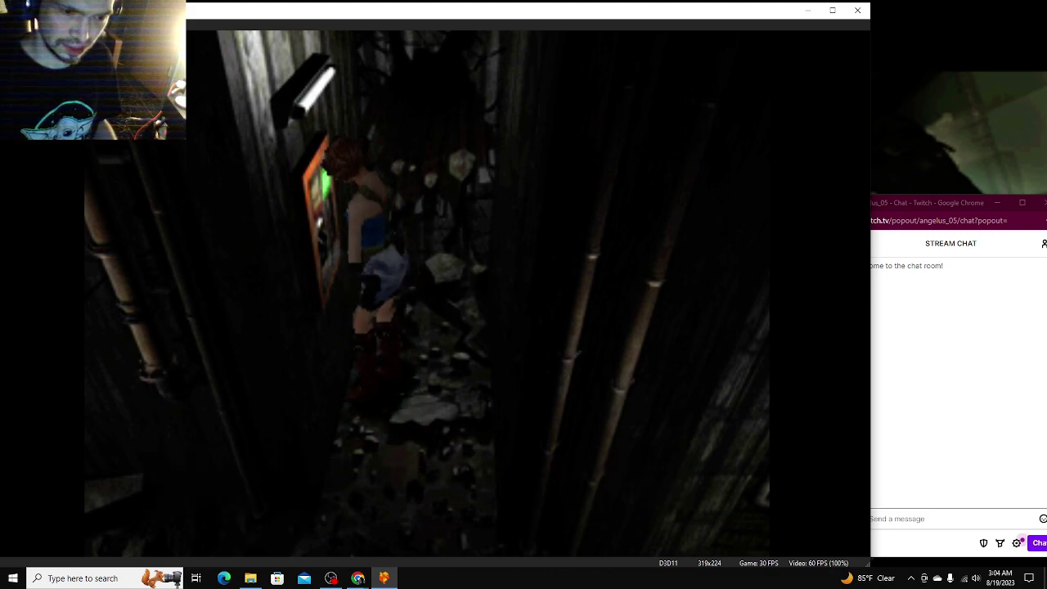
key("Down")
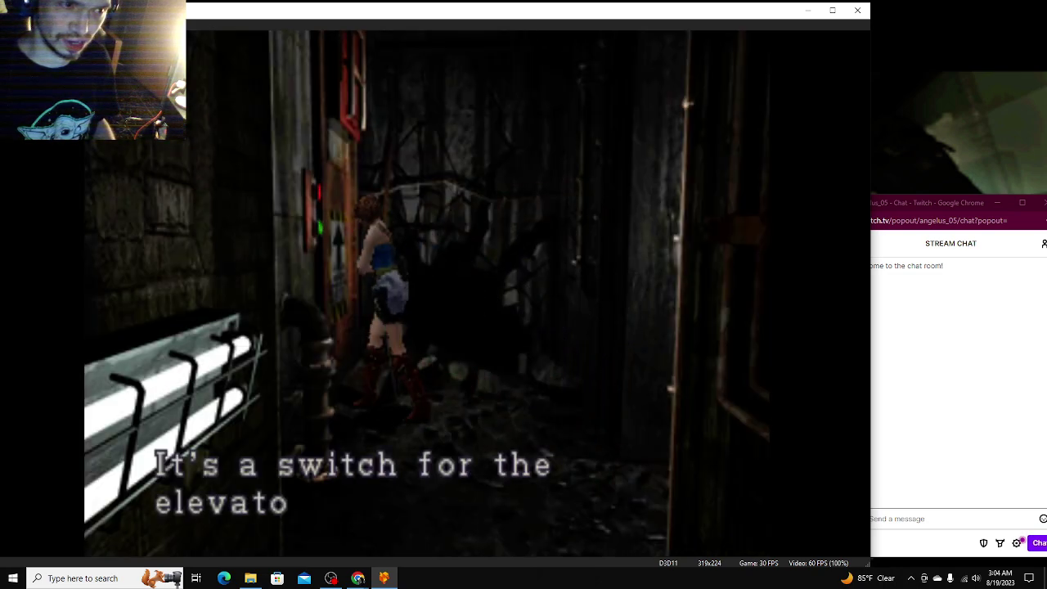
key("x")
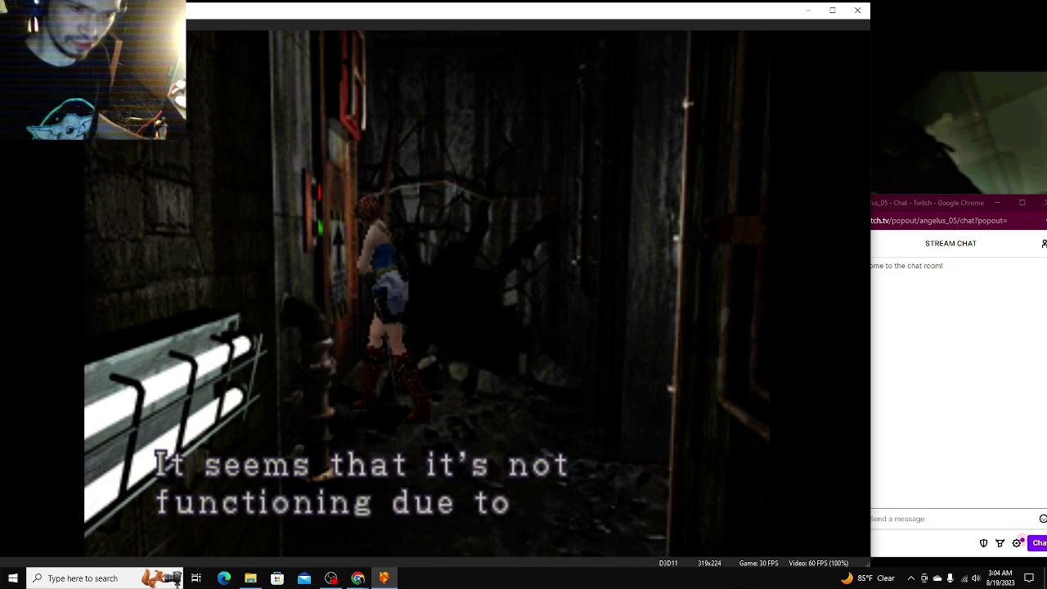
key("x")
key("Up")
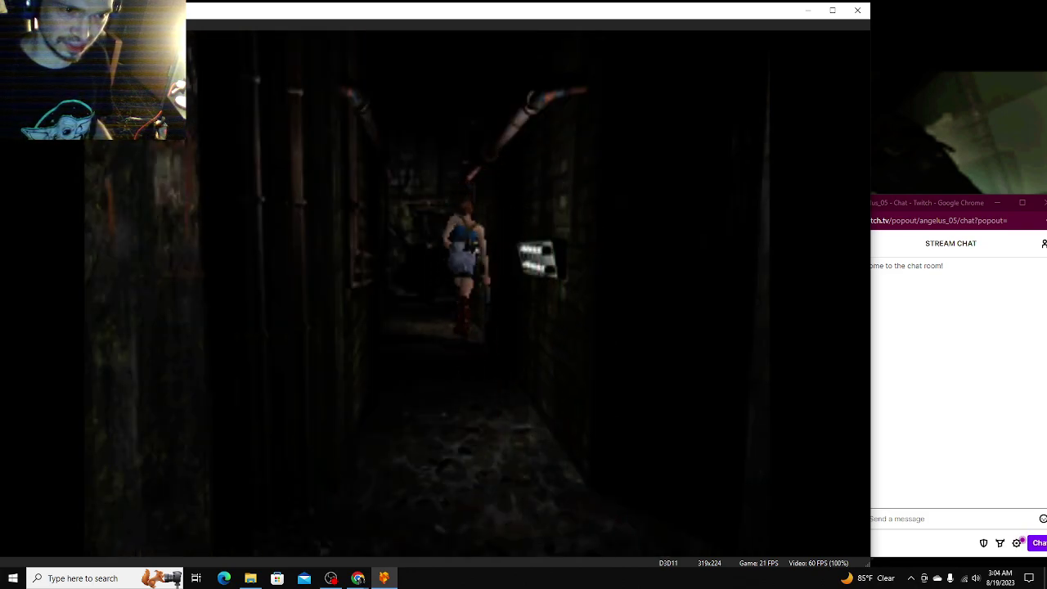
Step: Run to the emergency power supply and agree to turn the power on
key("Up")
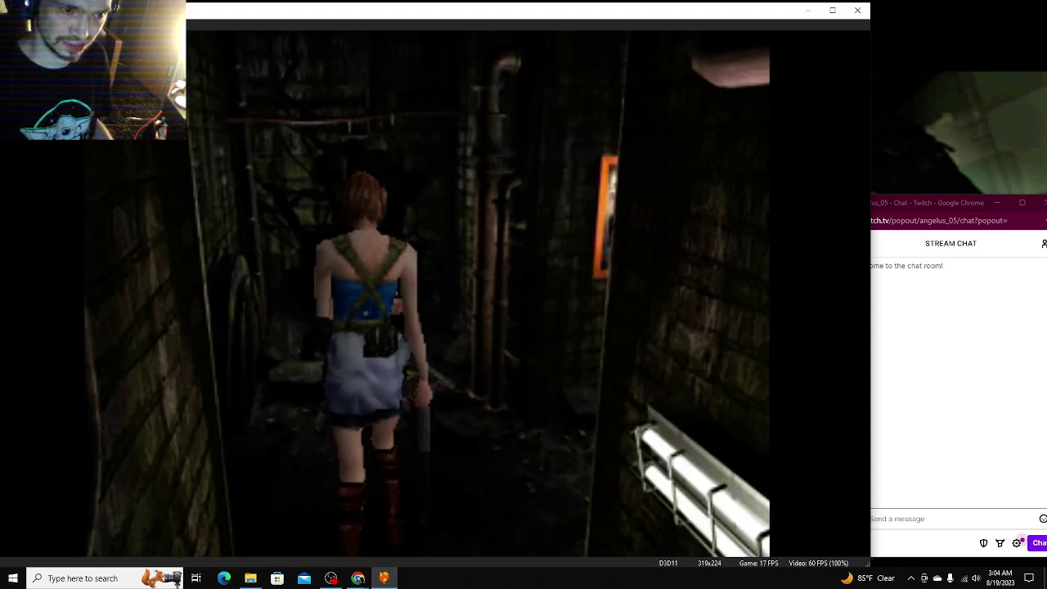
key("Up")
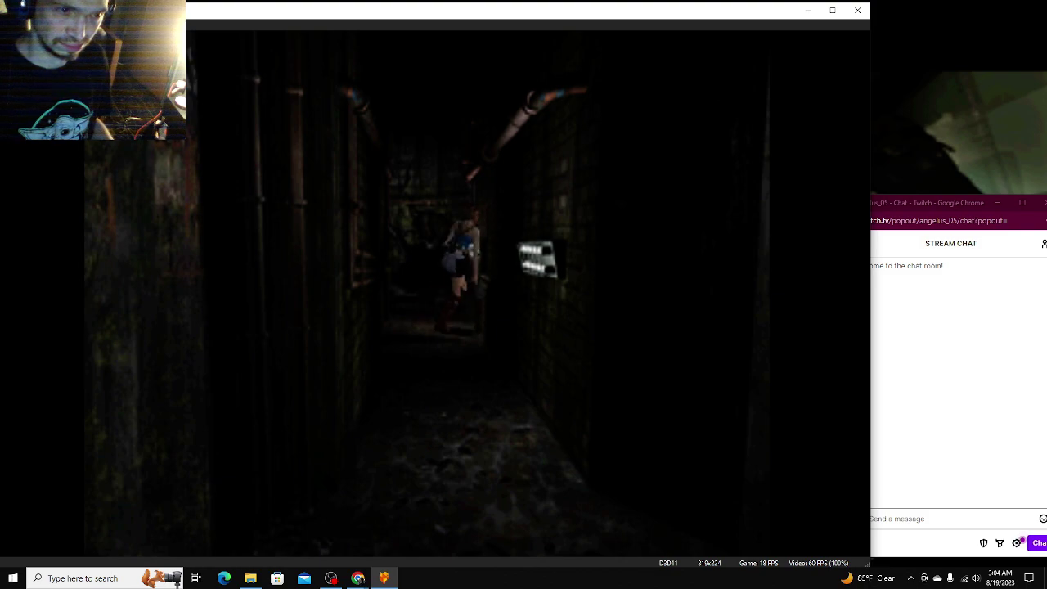
key("Up")
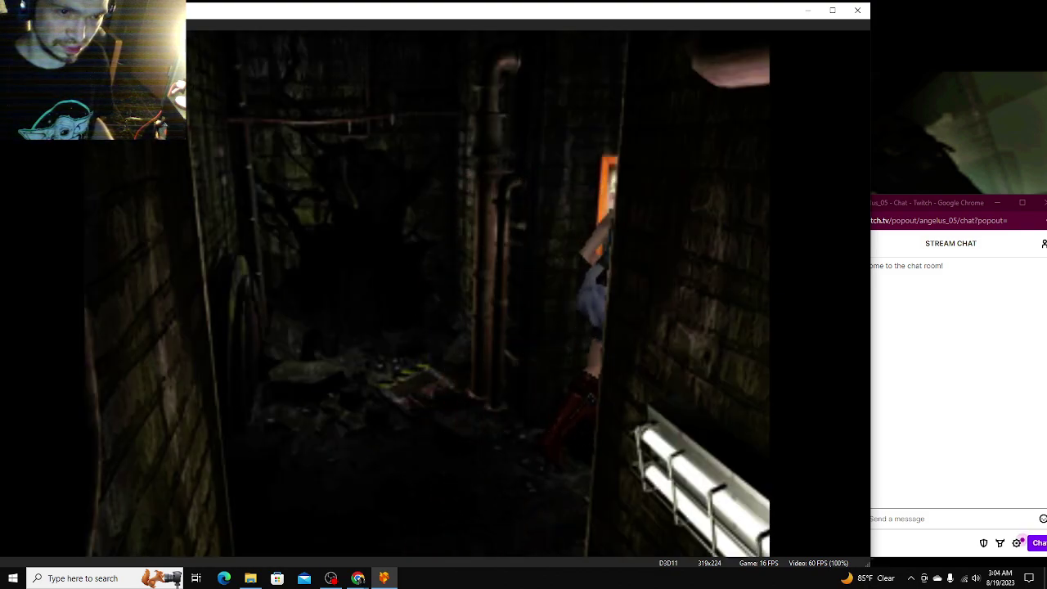
key("Return")
key("Return")
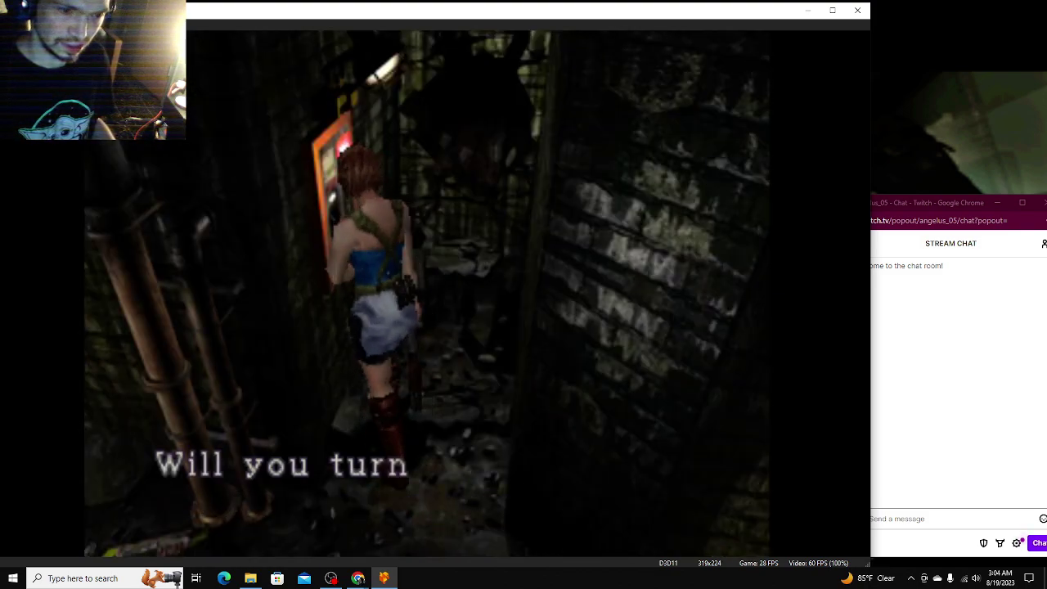
key("Return")
key("Down")
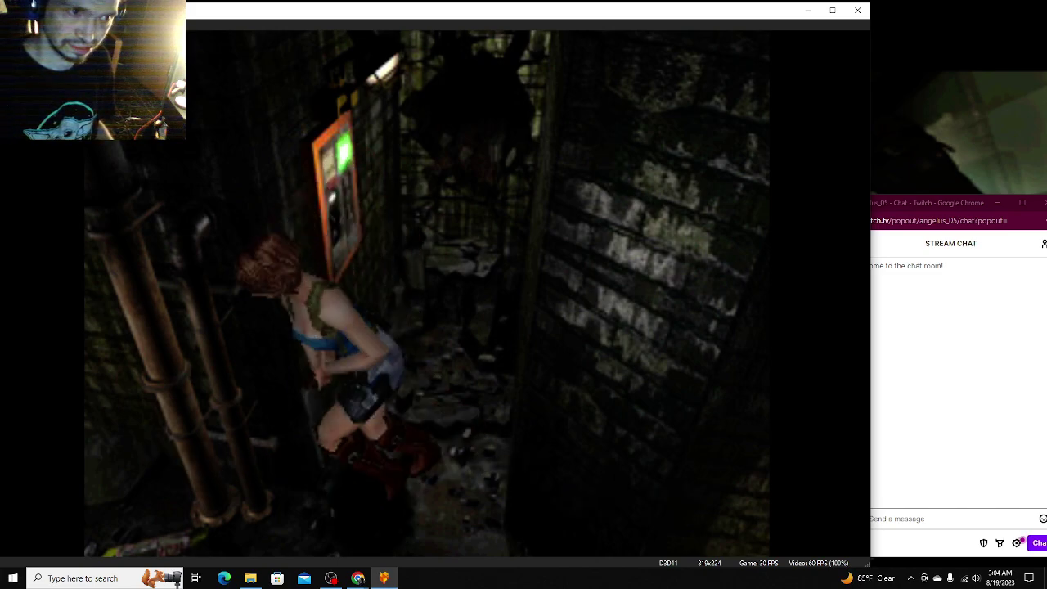
key("Up")
Step: Run back to the elevator switch and read its message until the screen goes black
key("Down")
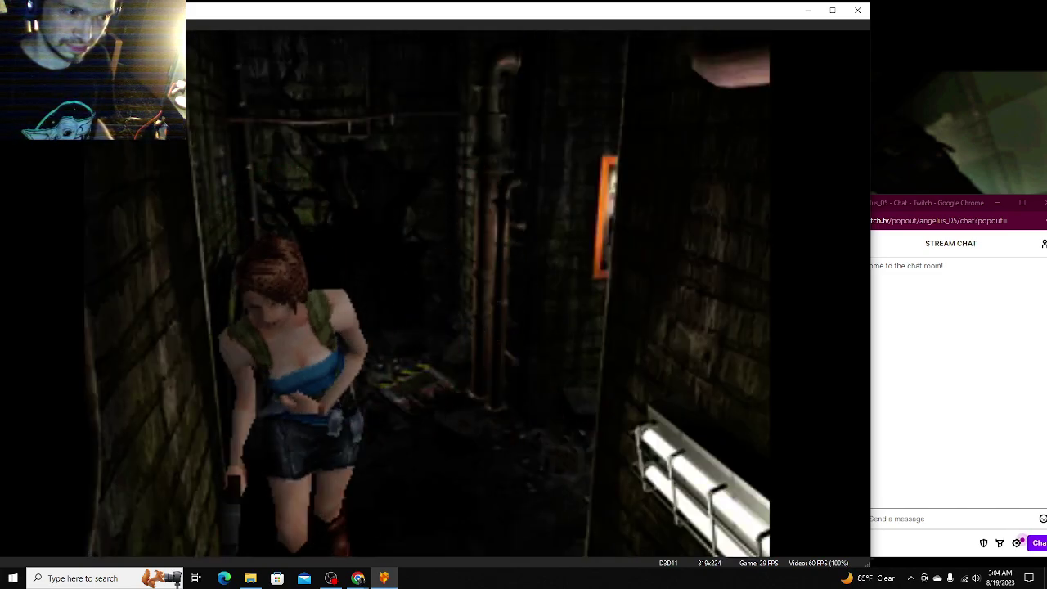
key("Down")
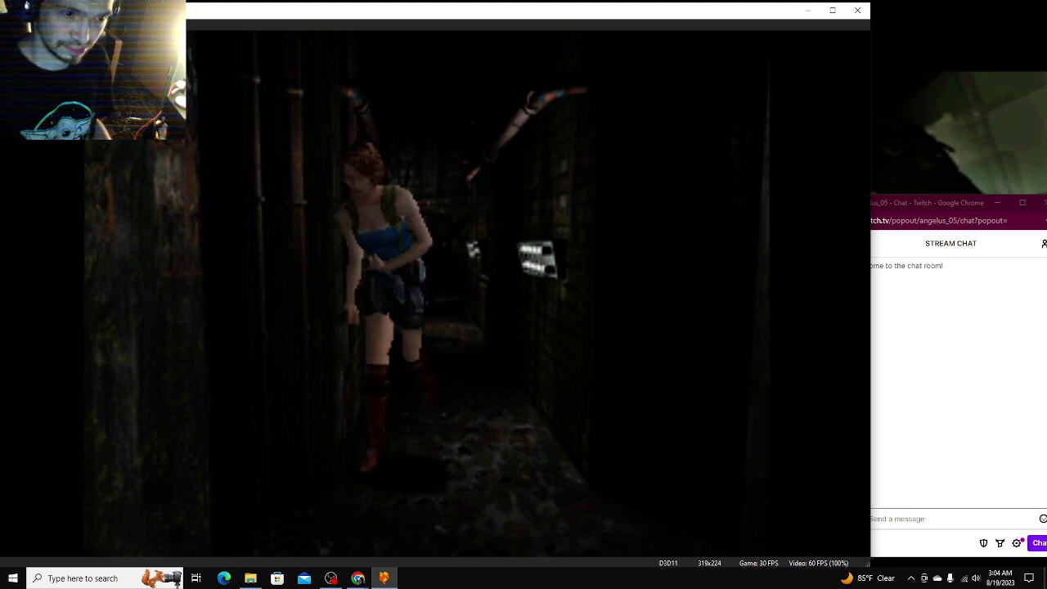
key("Left")
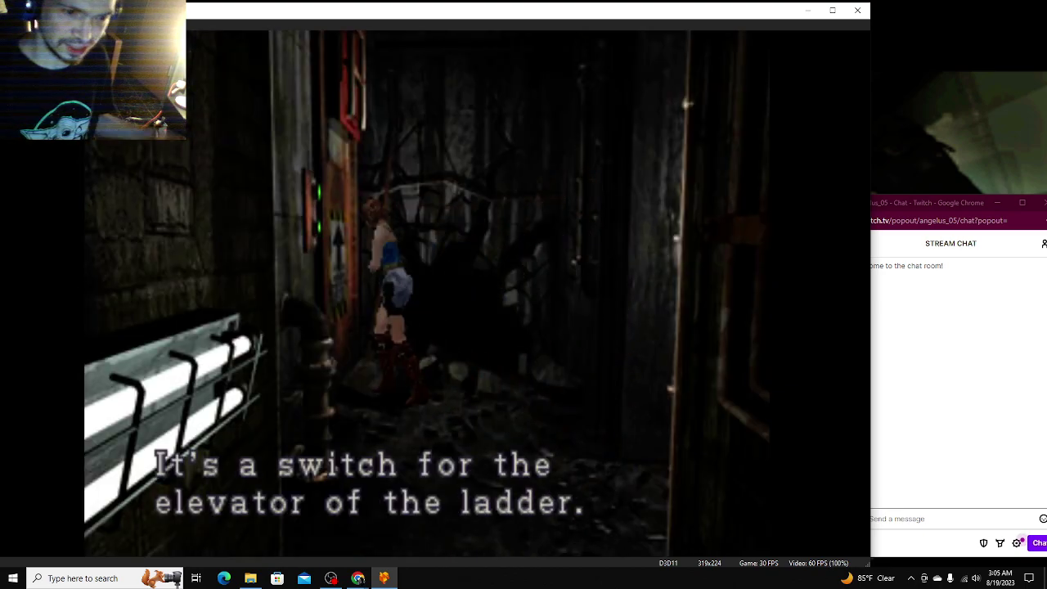
key("Return")
key("Return")
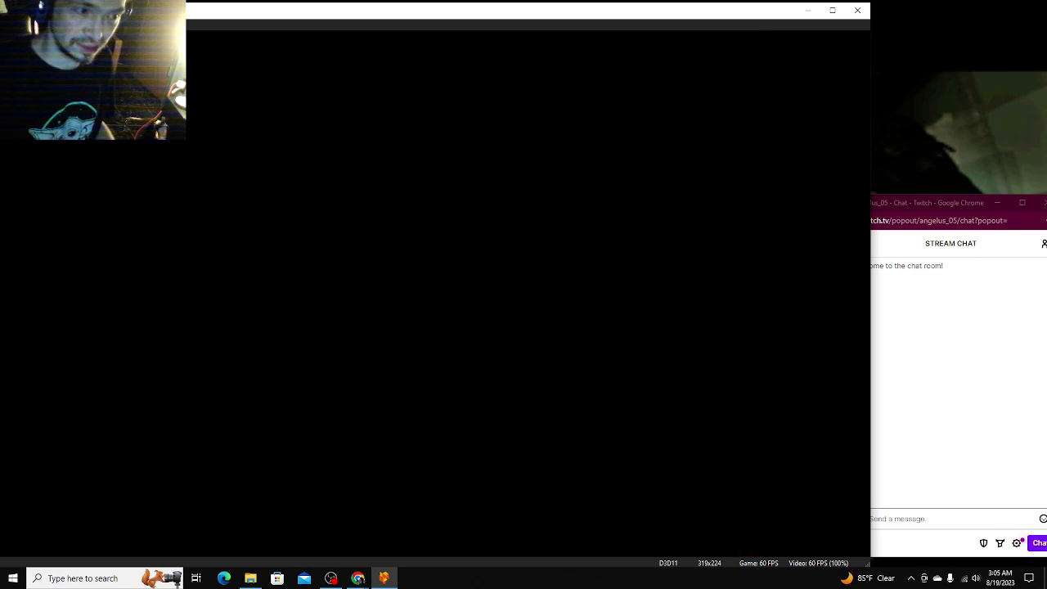
Step: Examine the tram's control panel, learn the Fuse is broken, and check the inventory
key("Up")
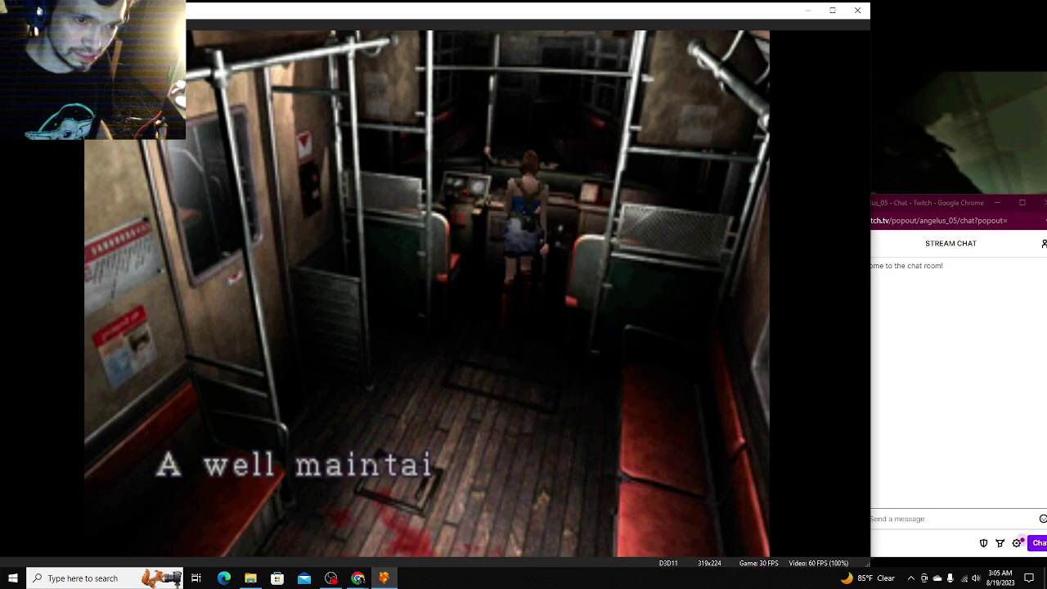
key("Return")
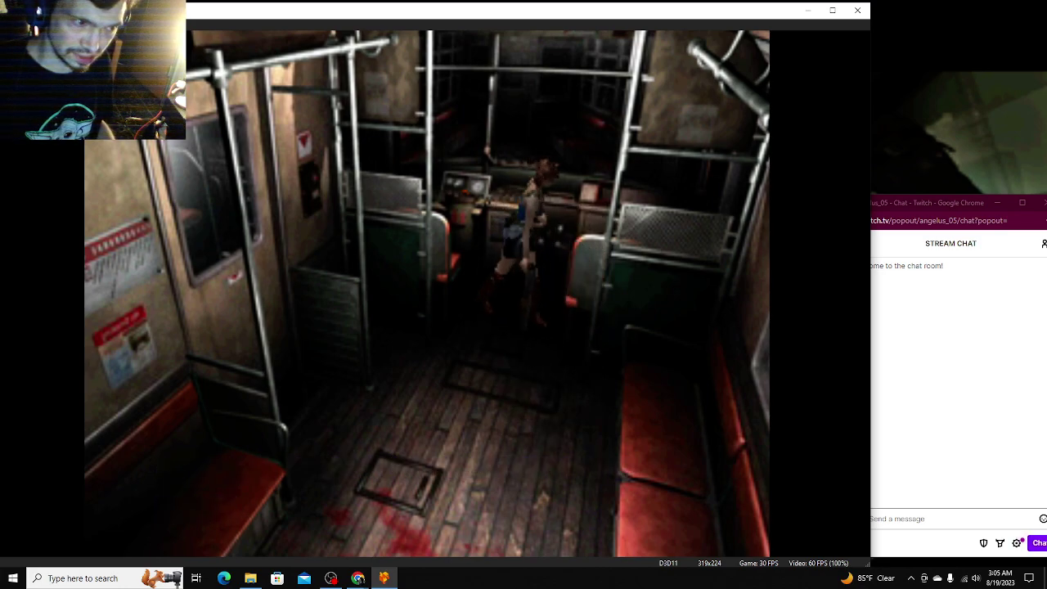
key("Down")
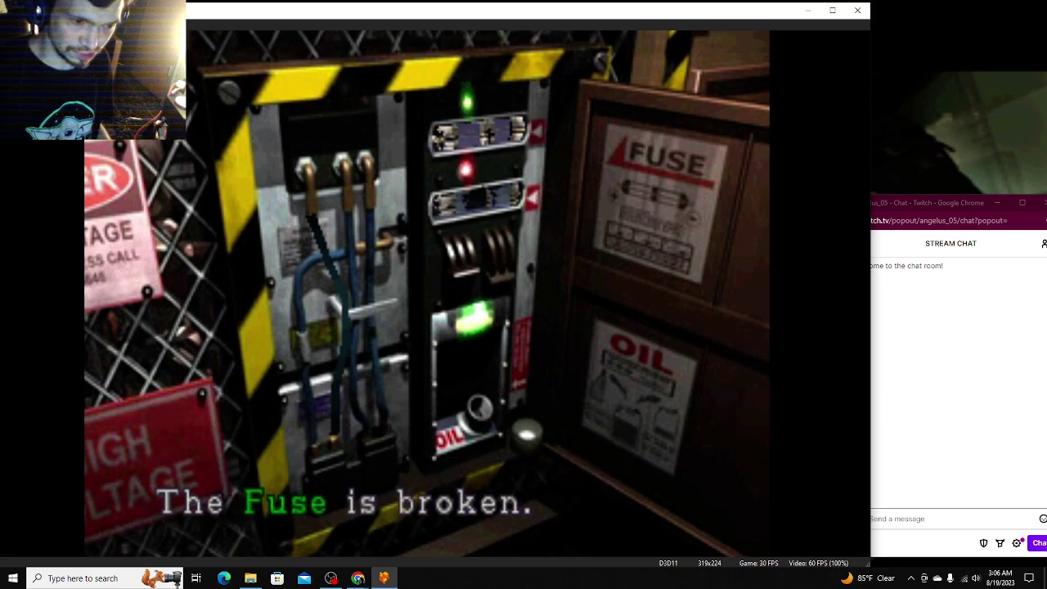
key("Return")
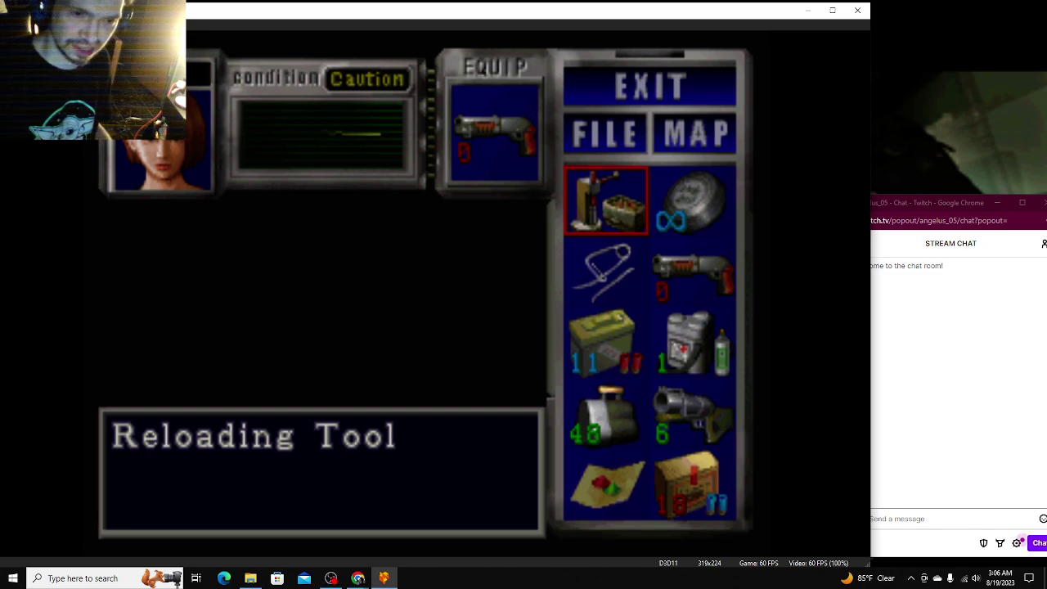
key("Escape")
Step: Step away from the control panel and pan the downtown map around Jill's location
key("Right")
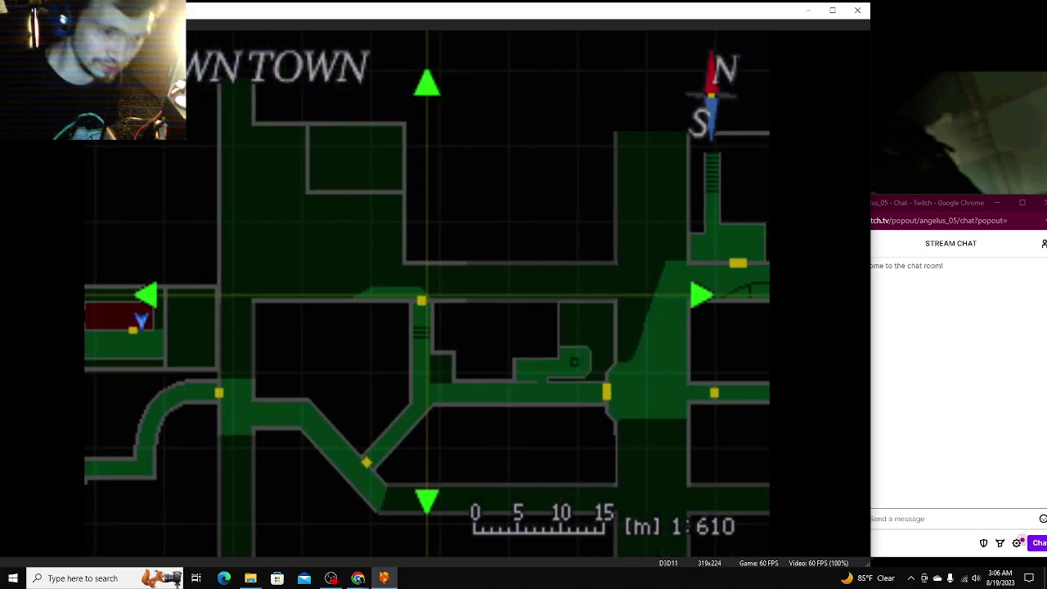
key("Down")
key("Right")
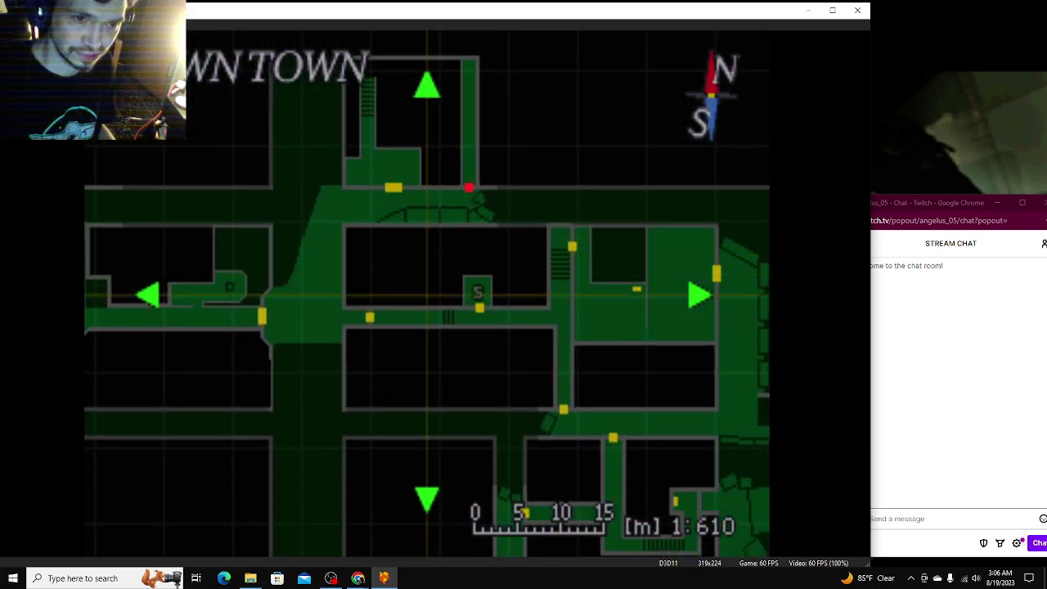
key("Left")
key("Up")
Step: Close the map and inventory, then walk down the tram aisle and out the far door
key("Escape")
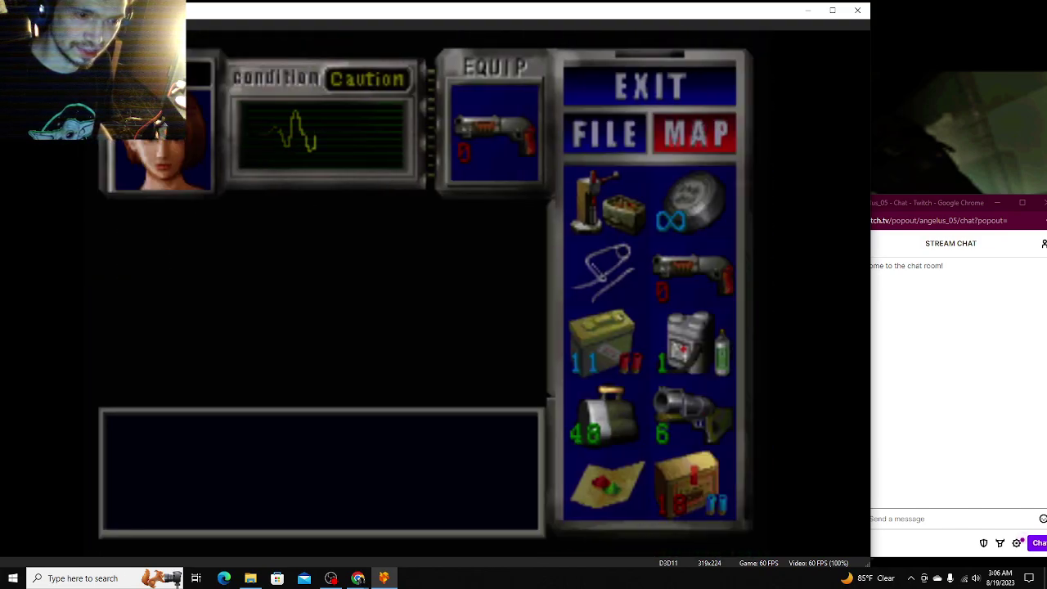
key("Escape")
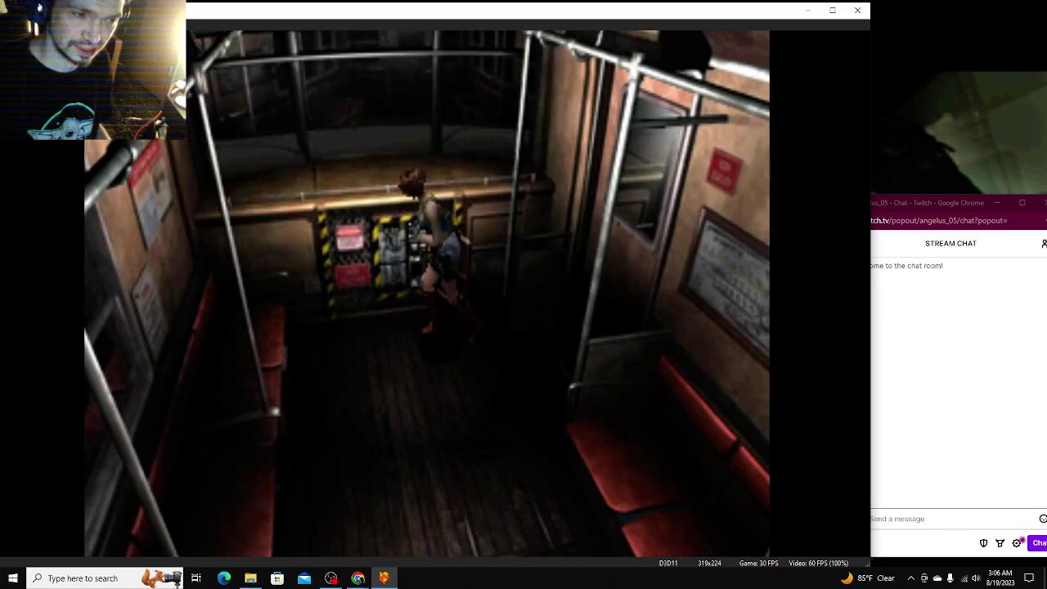
key("Down")
key("Down")
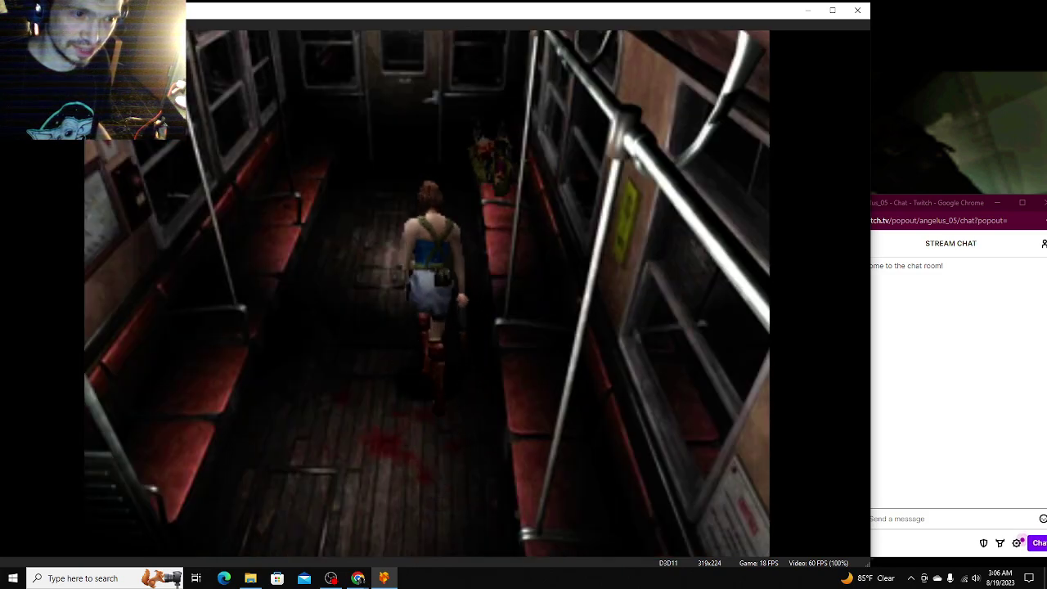
key("Up")
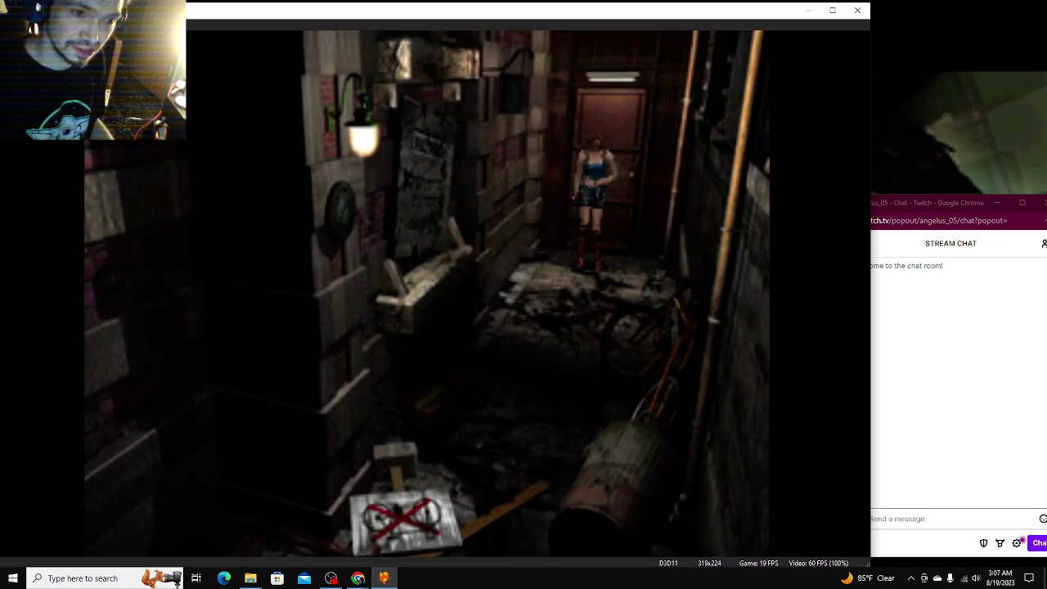
Step: Run Jill down the Koi-sign alley, across the yard, and through the gate door
key("Up")
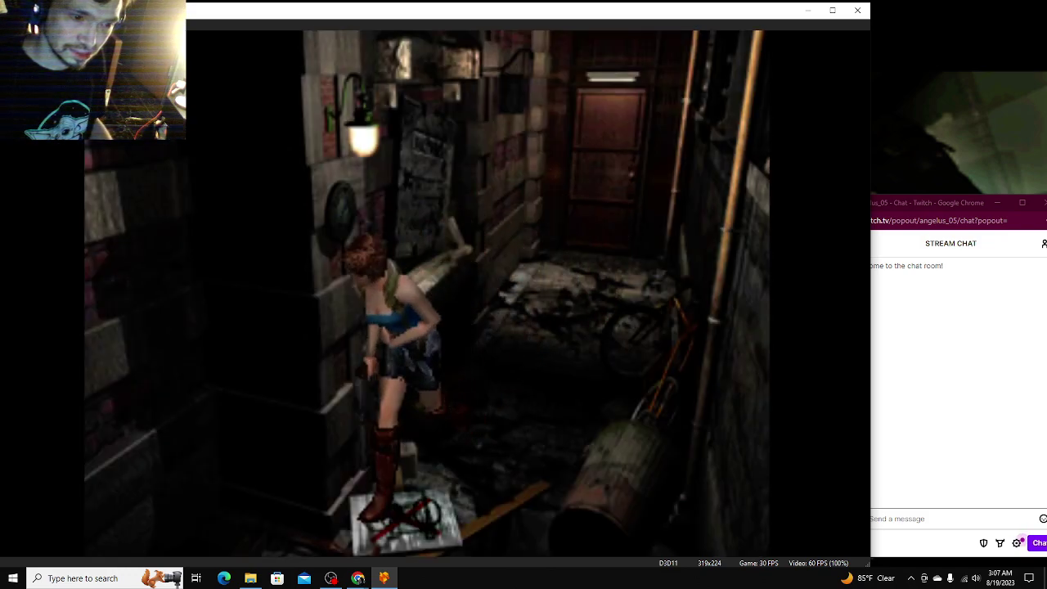
key("Up")
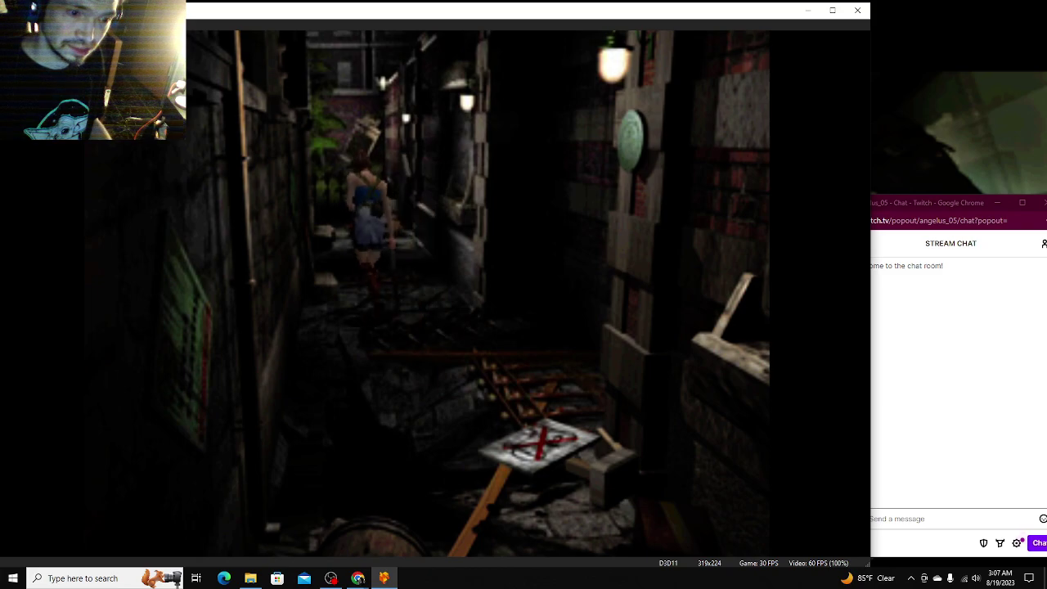
key("Up")
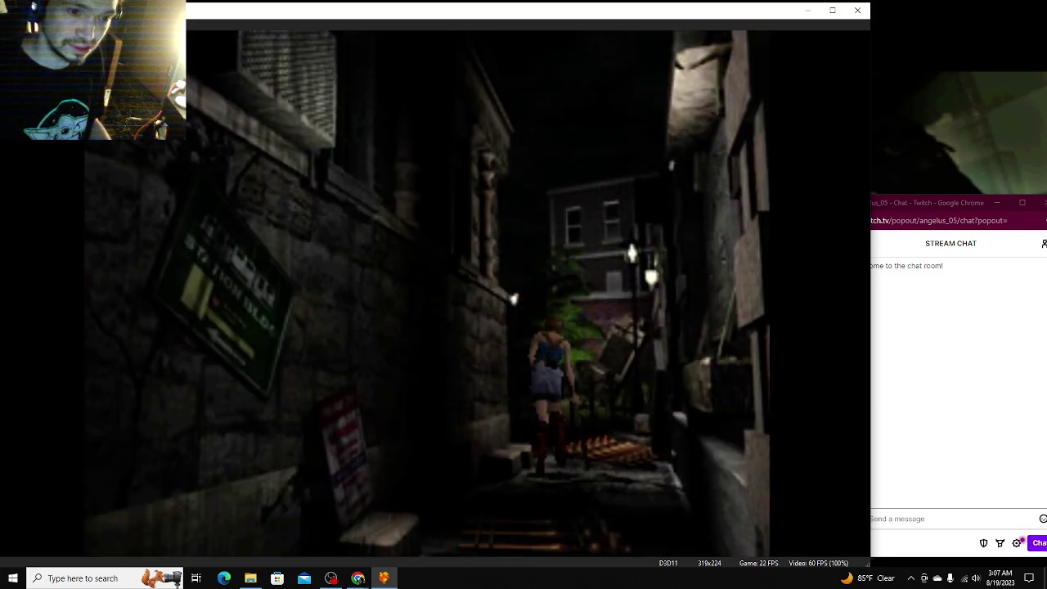
key("Up")
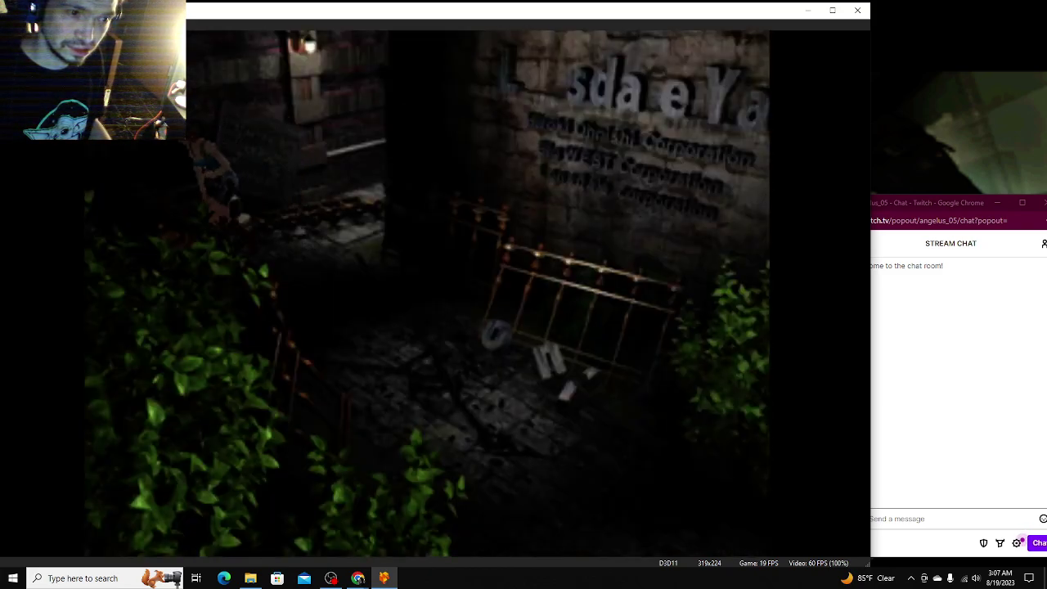
key("Up")
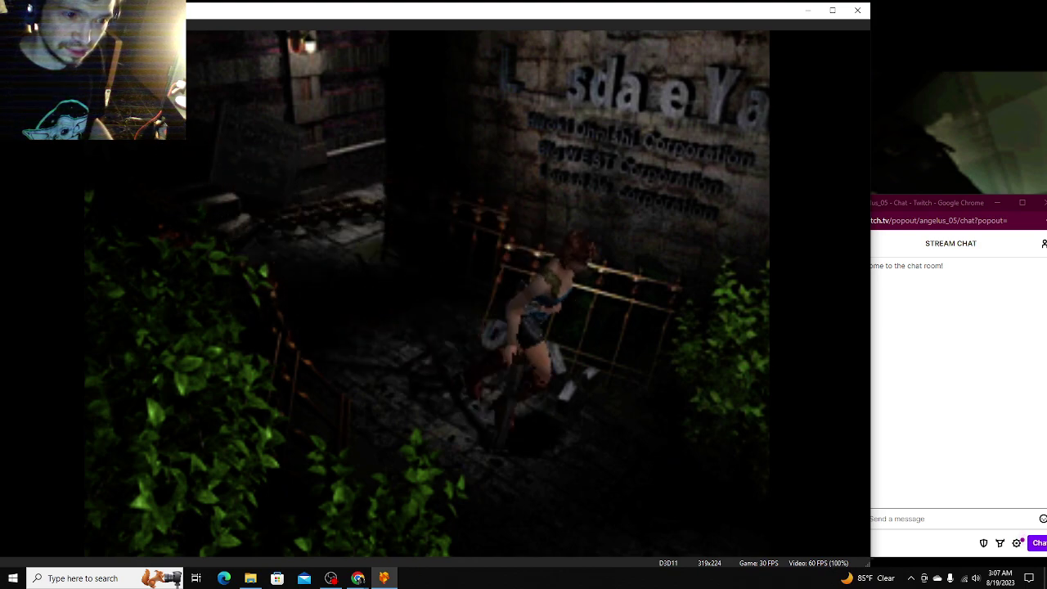
key("Up")
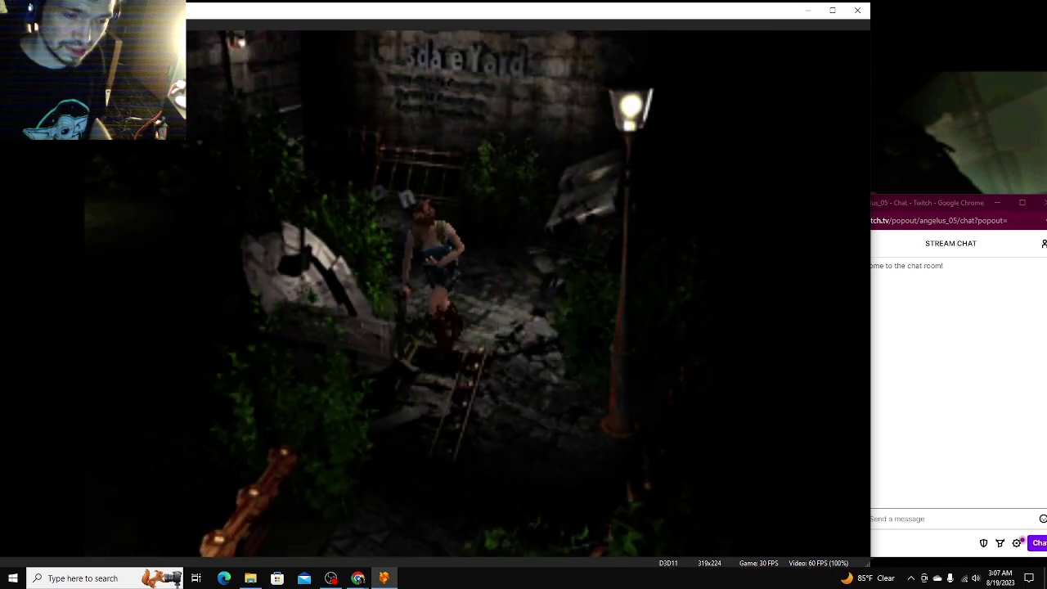
key("Up")
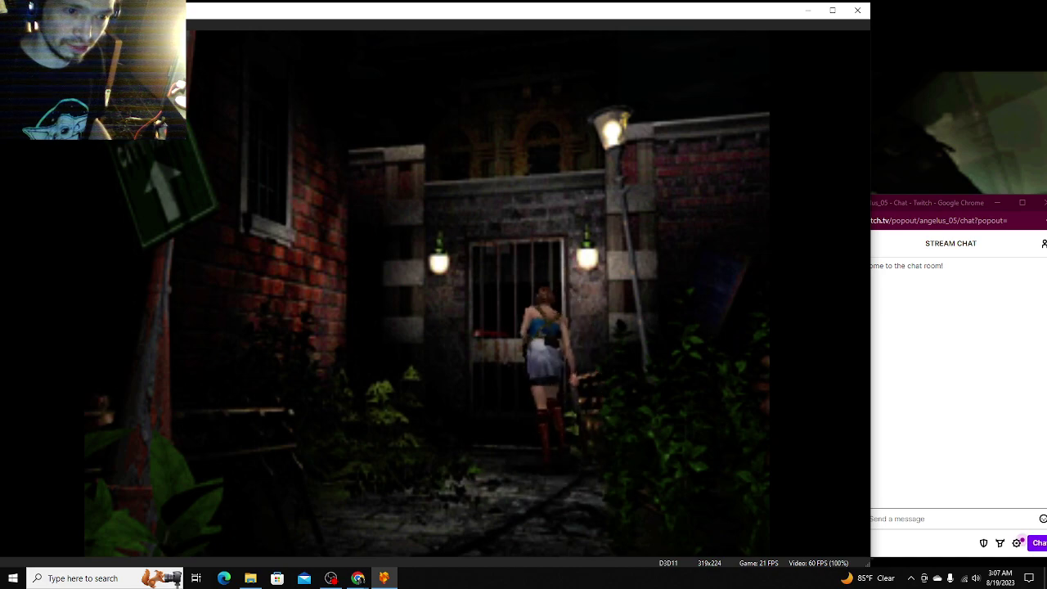
key("x")
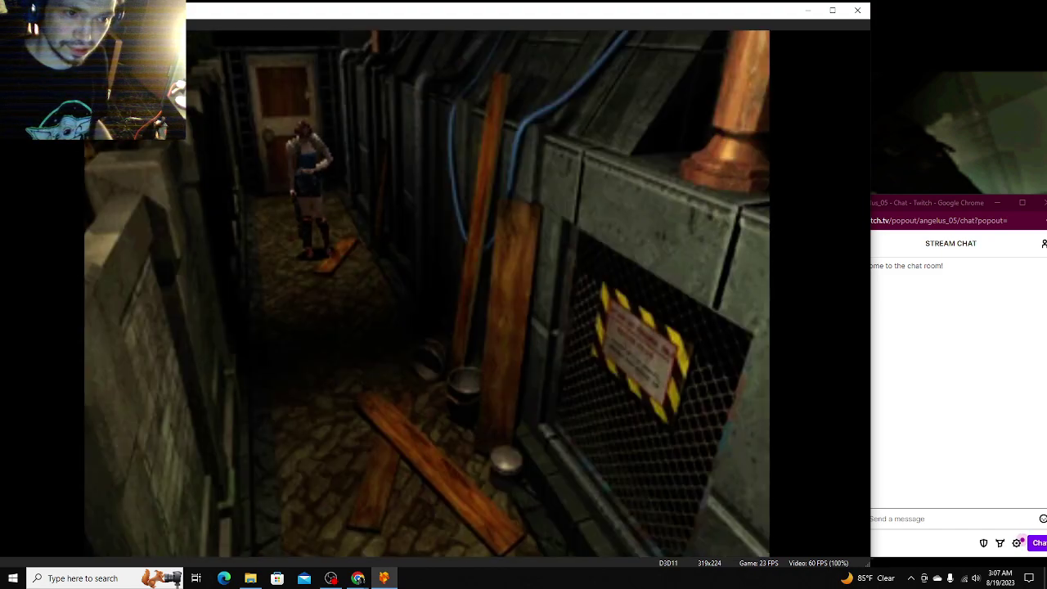
Step: Check the town map from the inventory, panning west, south and east, then close it
key("Return")
key("Up")
key("Right")
key("Return")
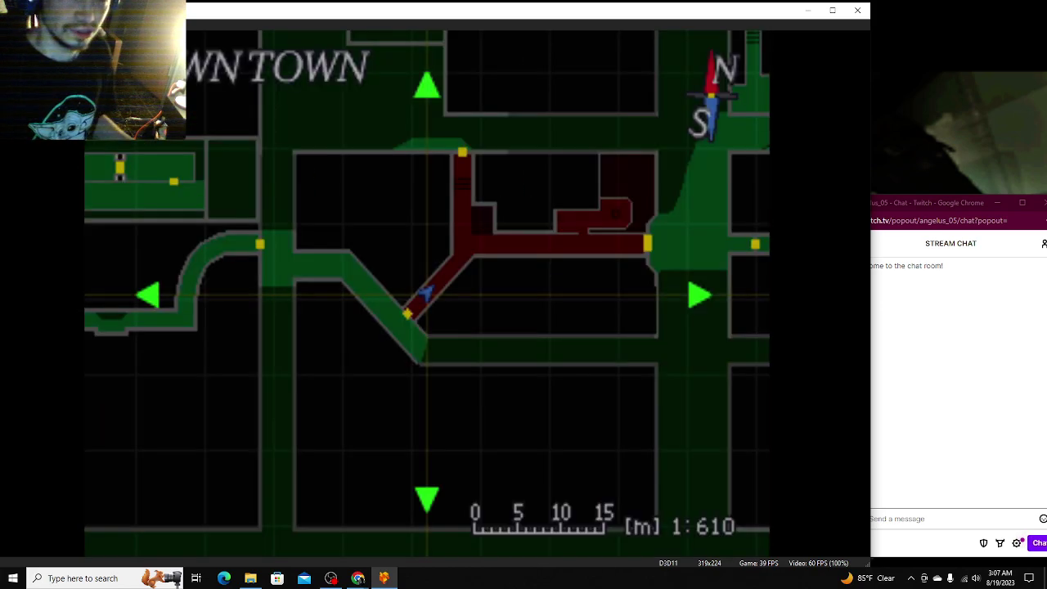
key("Left")
key("Down")
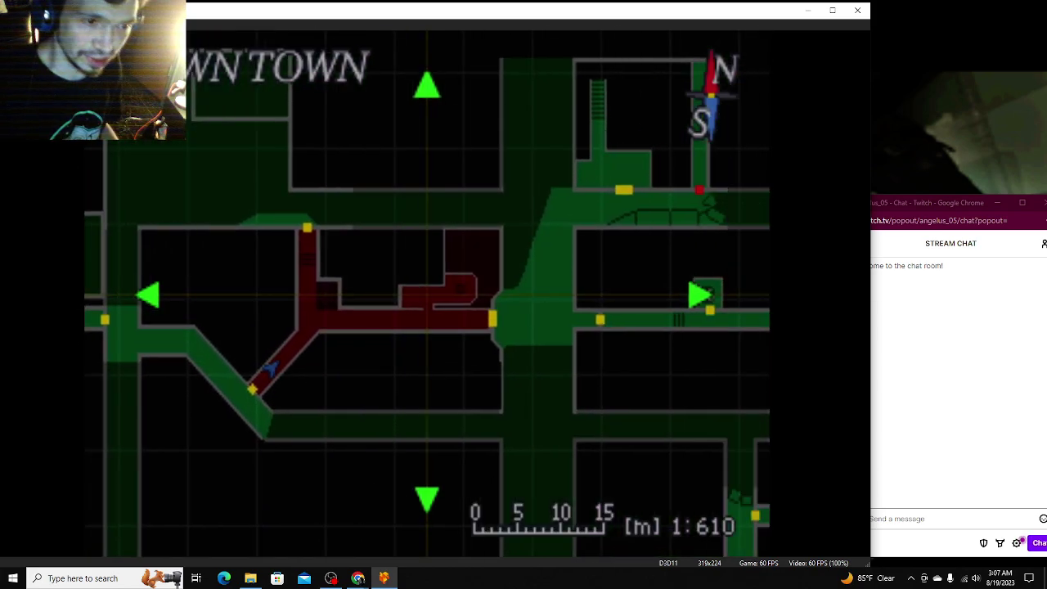
key("Right")
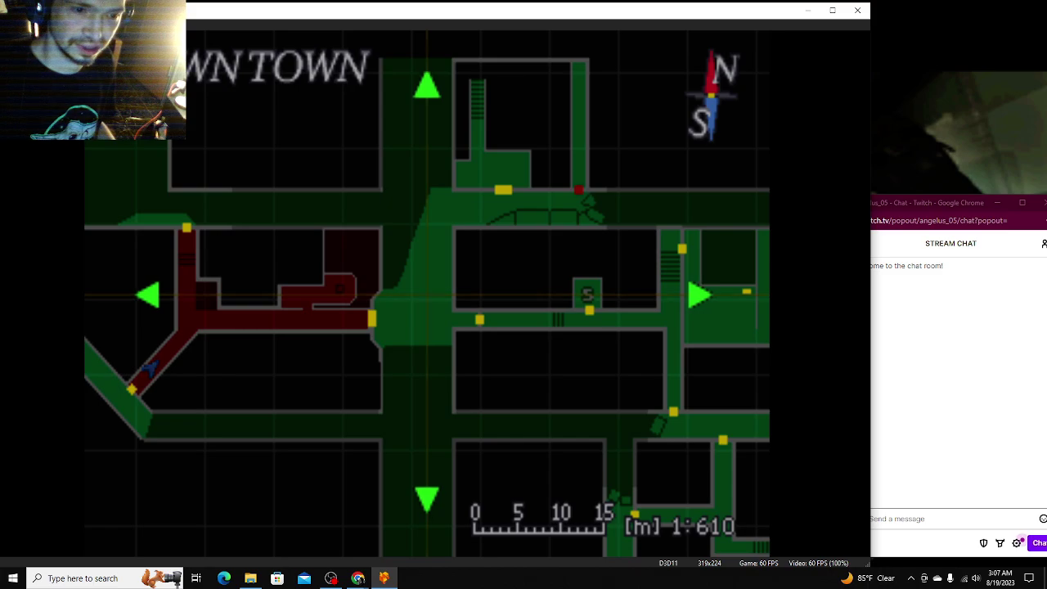
key("Escape")
key("Escape")
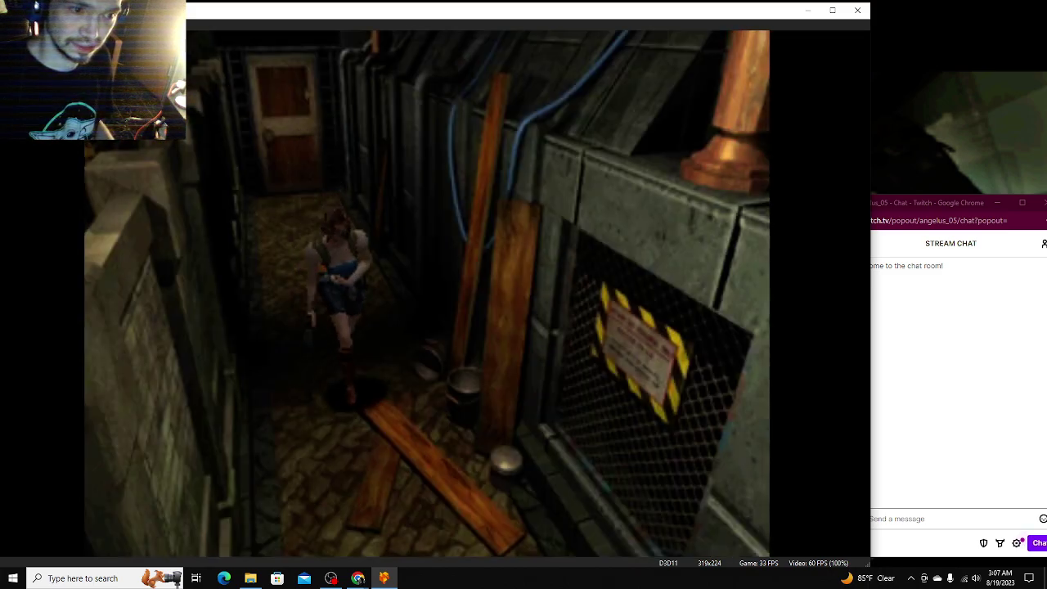
Step: Walk down the alley, up the stairs, and through the barred gate
key("Down")
key("Down")
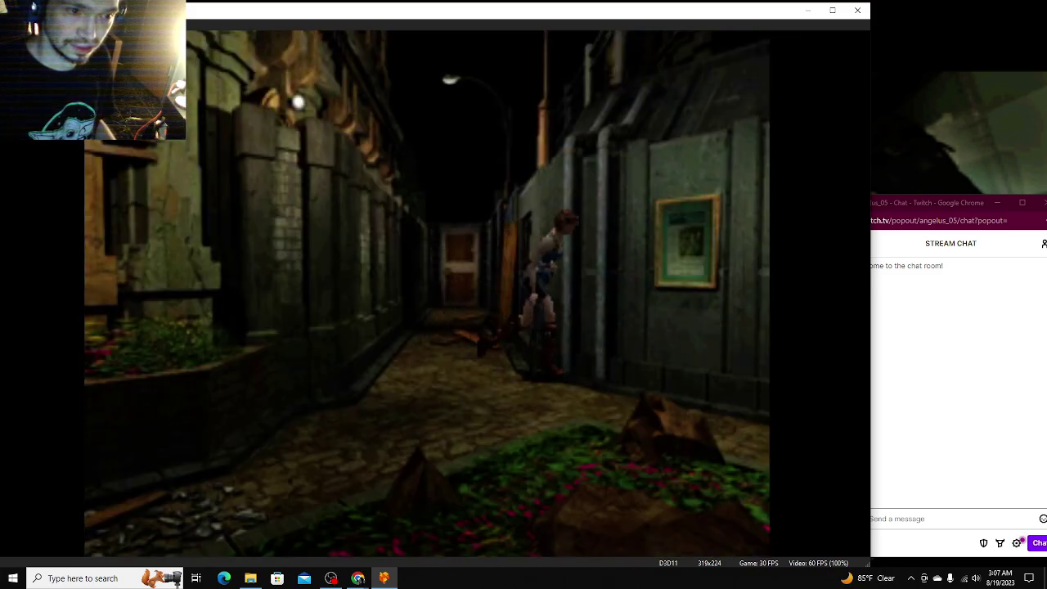
key("Up")
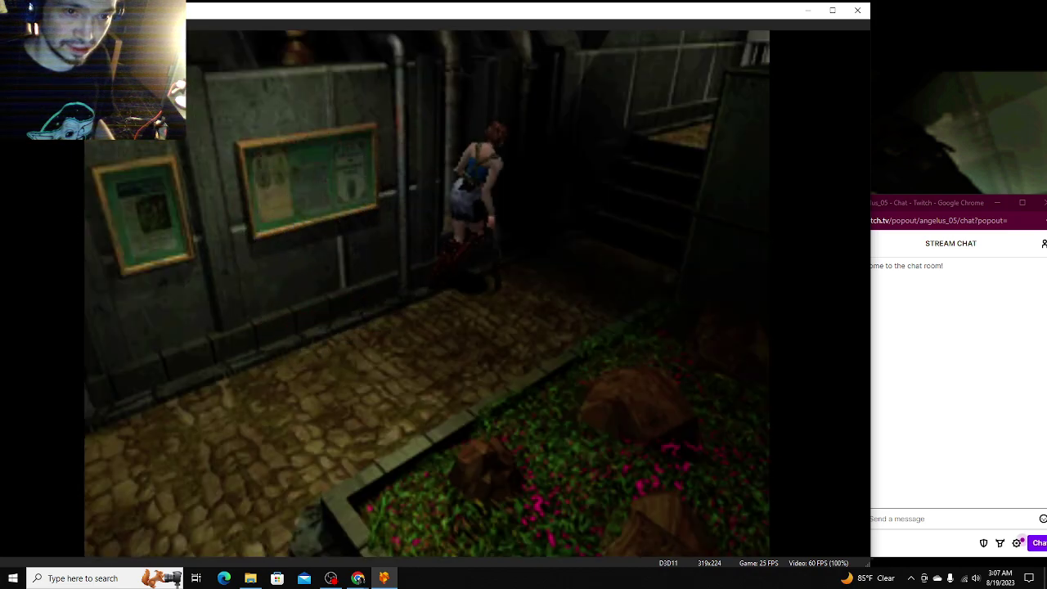
key("Up")
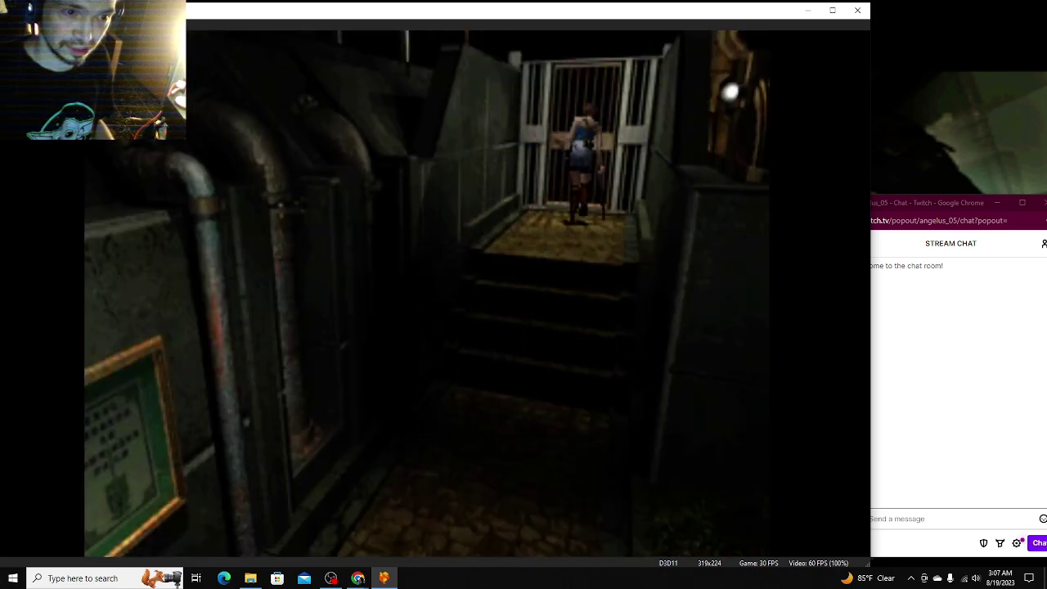
key("x")
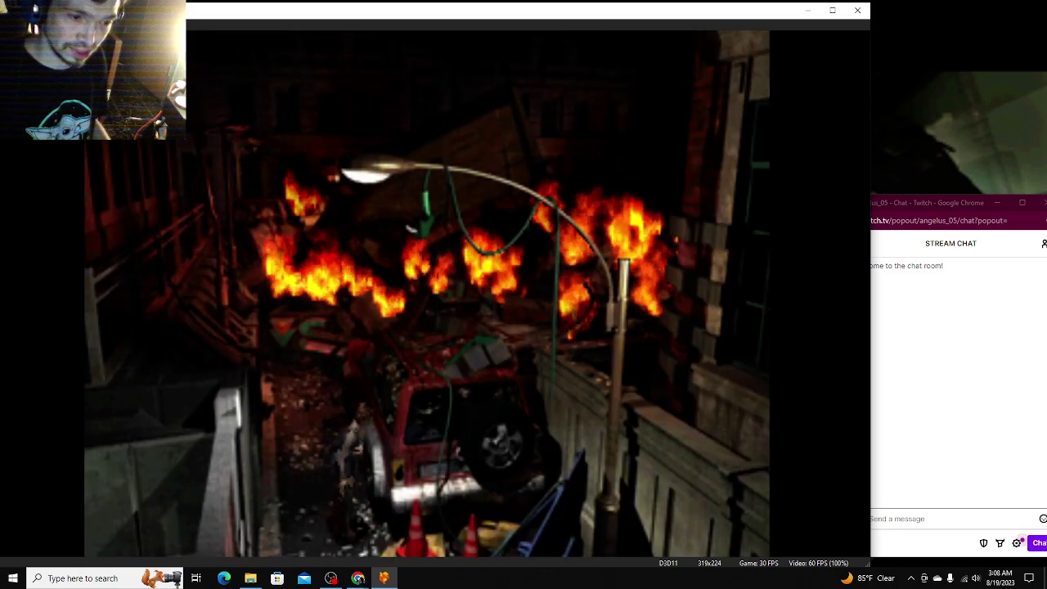
Step: Approach the burning wrecked car, then head back down the stairs and along the alley
key("Up")
key("Up")
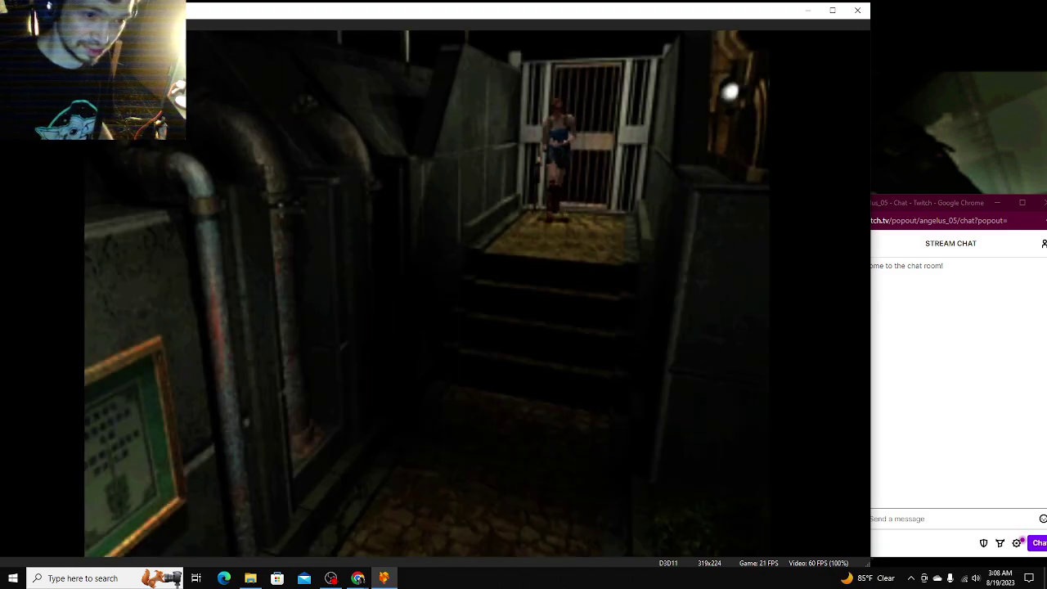
key("Down")
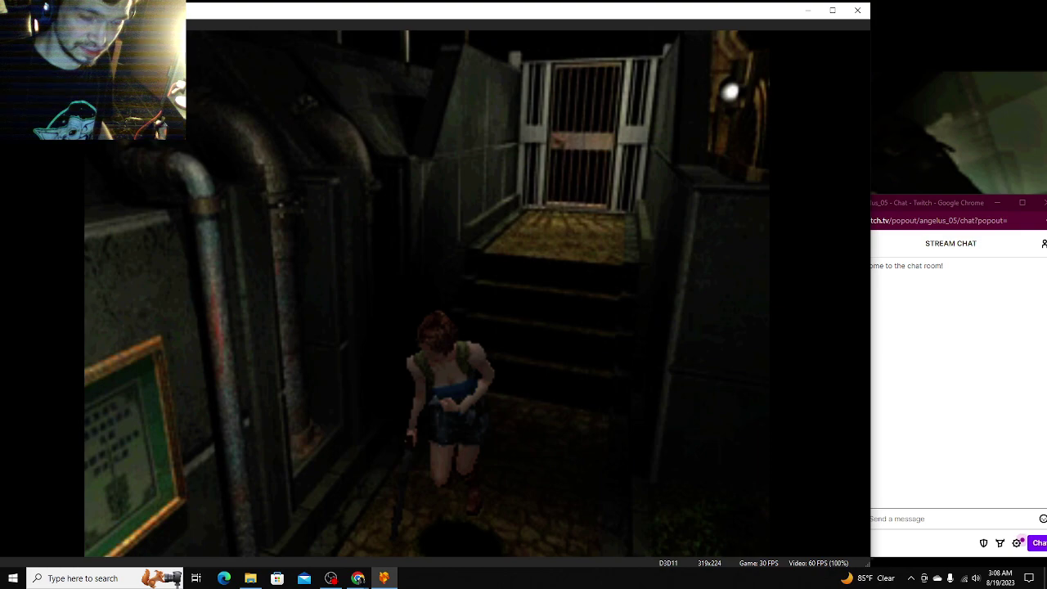
key("Down")
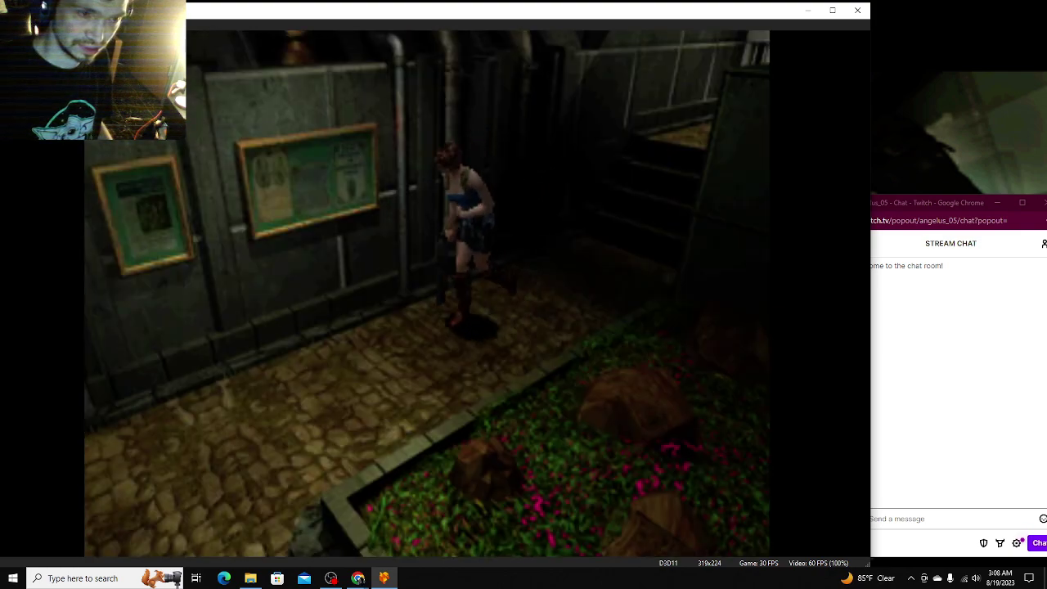
key("Left")
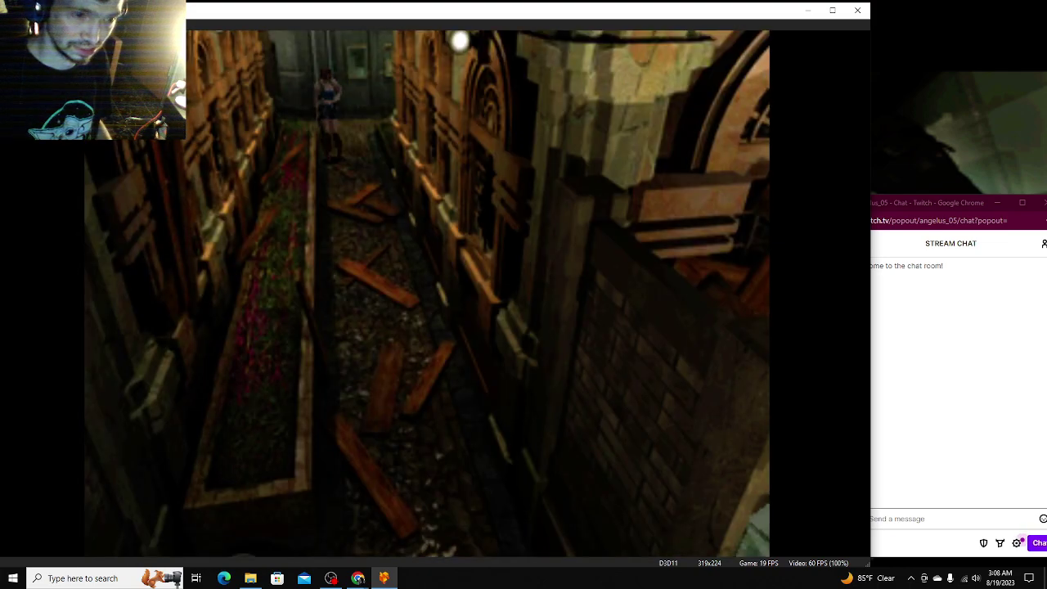
Step: Glance at the town map from the inventory and close it
key("F1")
key("Right")
key("Return")
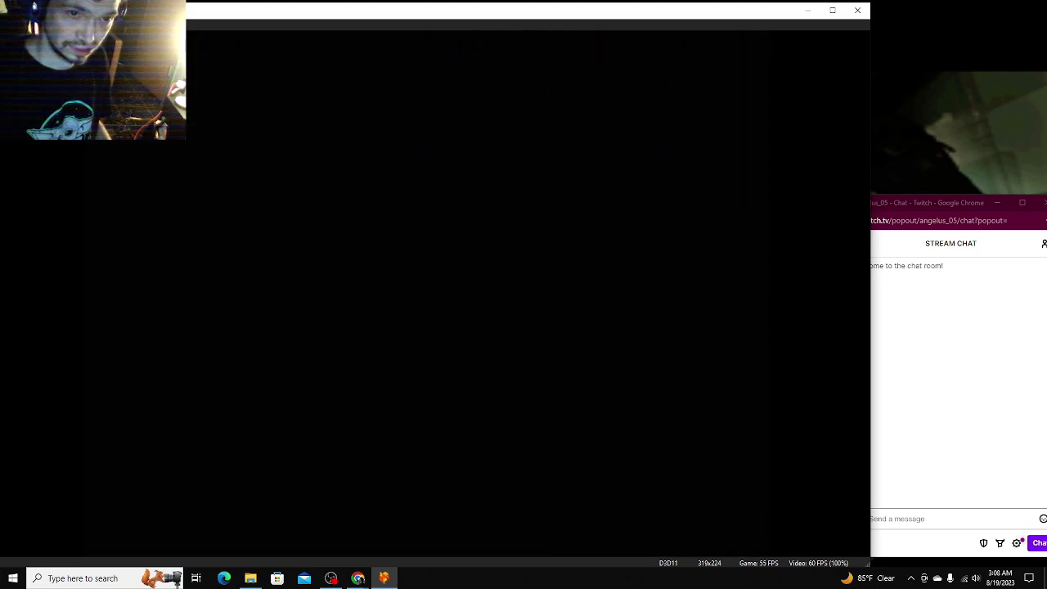
key("Escape")
key("Escape")
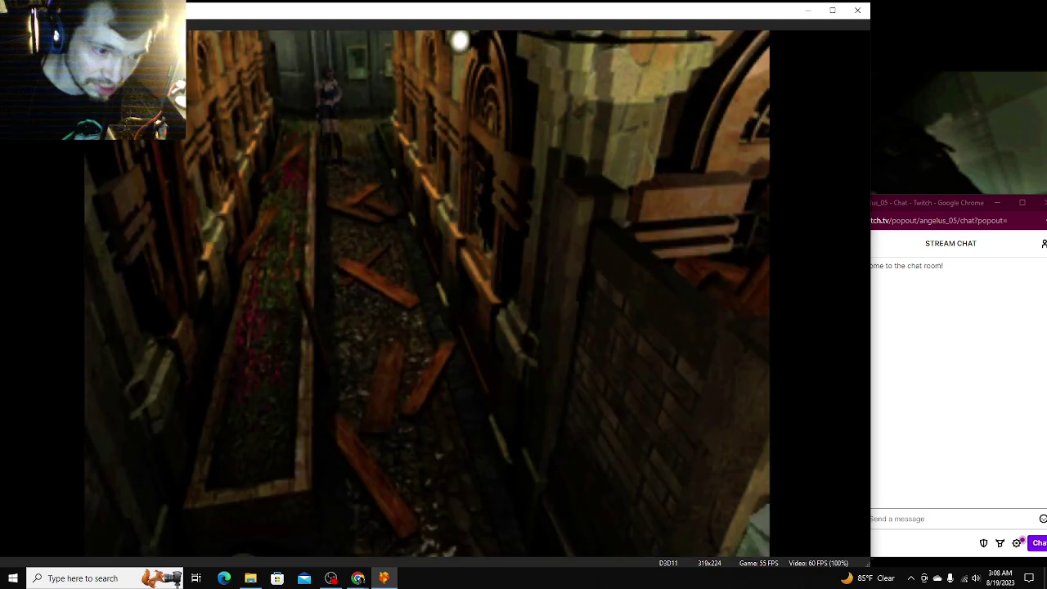
Step: Run down the alley, across the graveyard, and through the iron gate
key("Down")
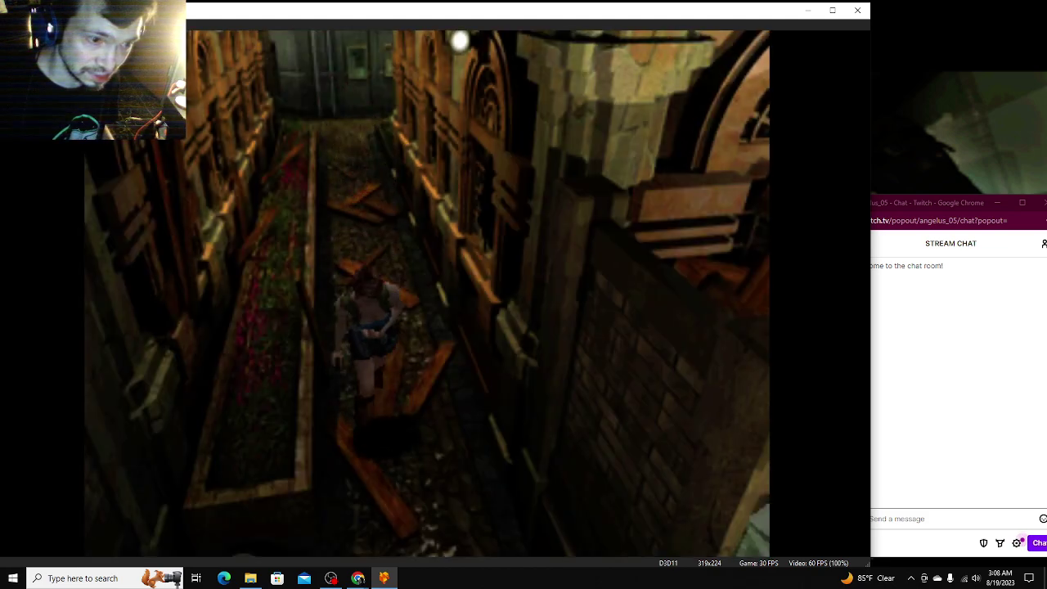
key("Down")
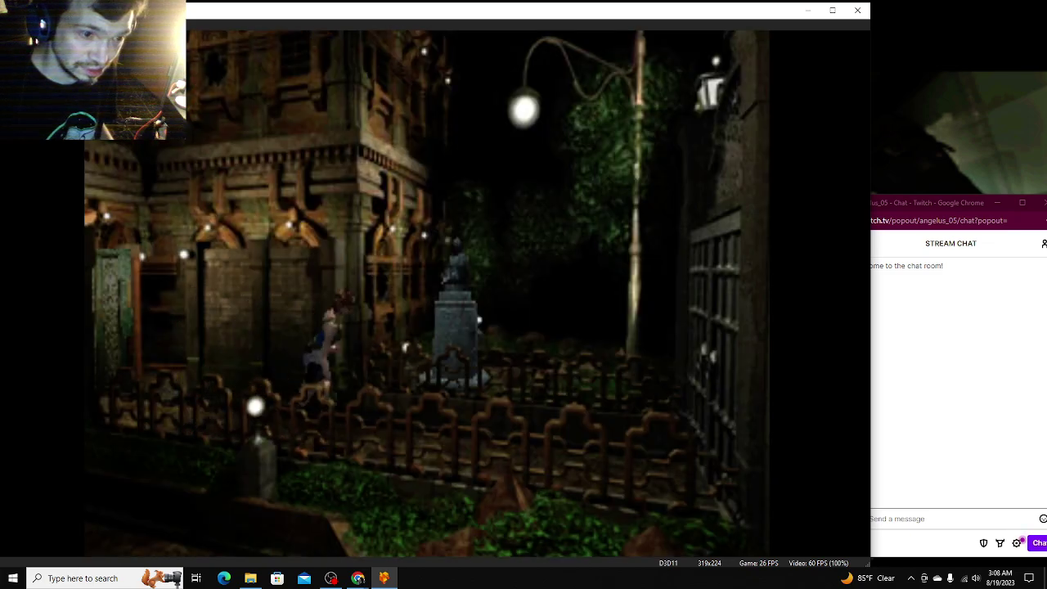
key("Right")
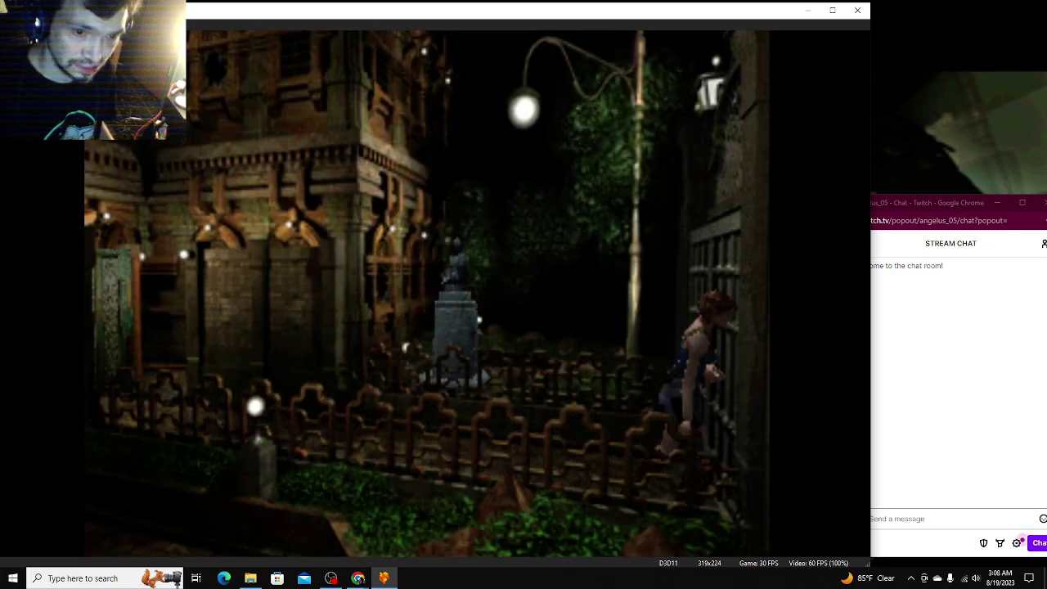
key("x")
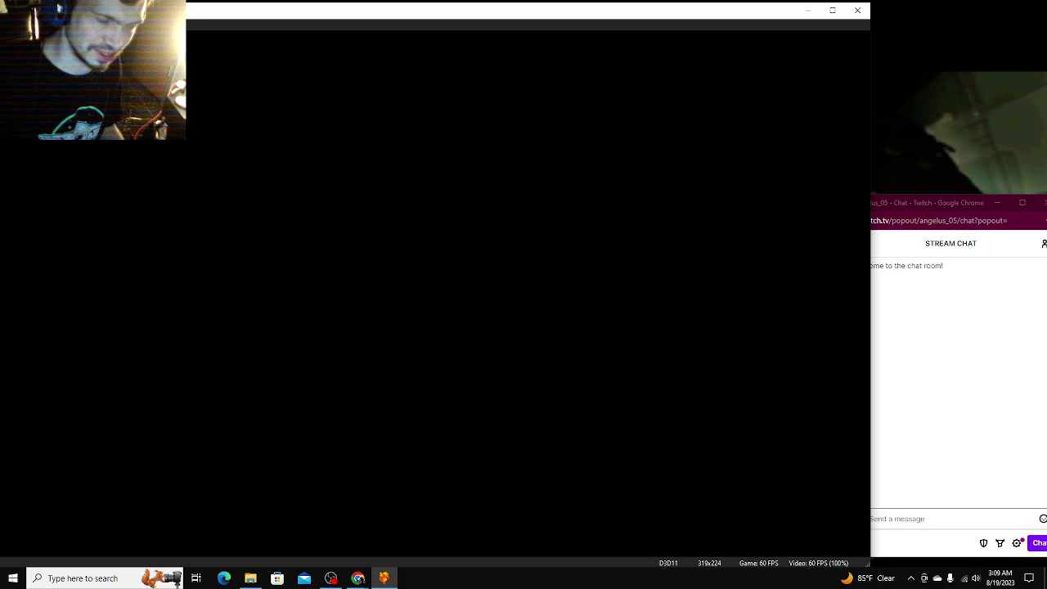
Step: Walk to the storeroom item box and browse carried items toward S.G. Shell E
key("Up")
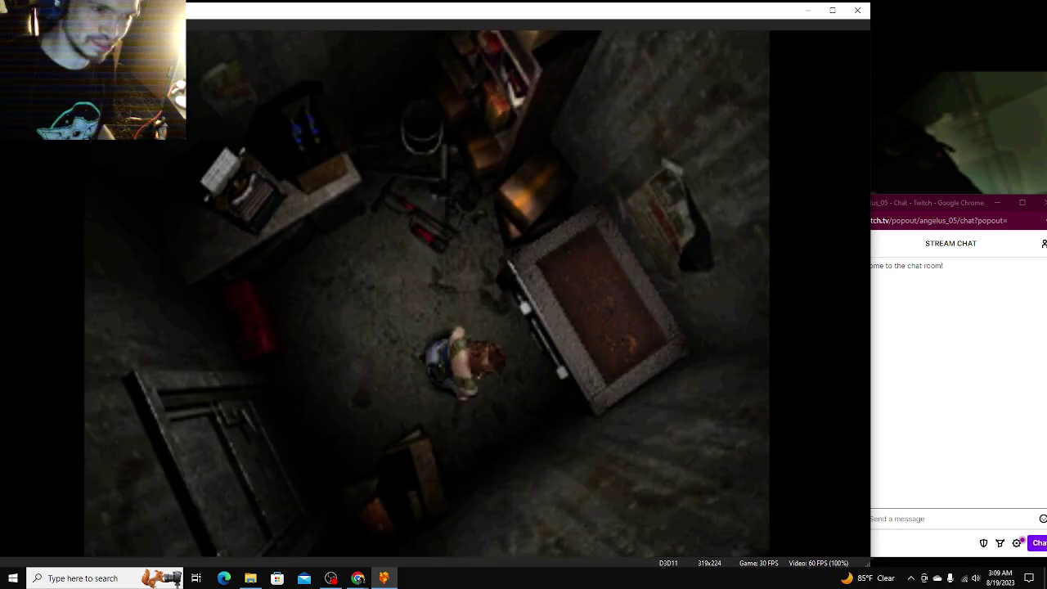
key("Up")
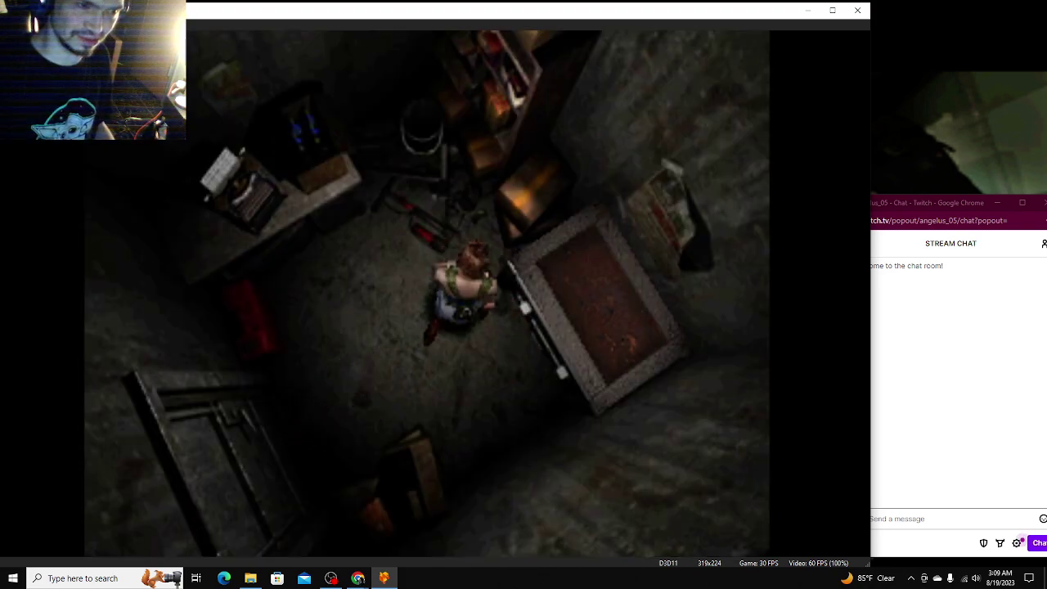
key("Right")
key("Return")
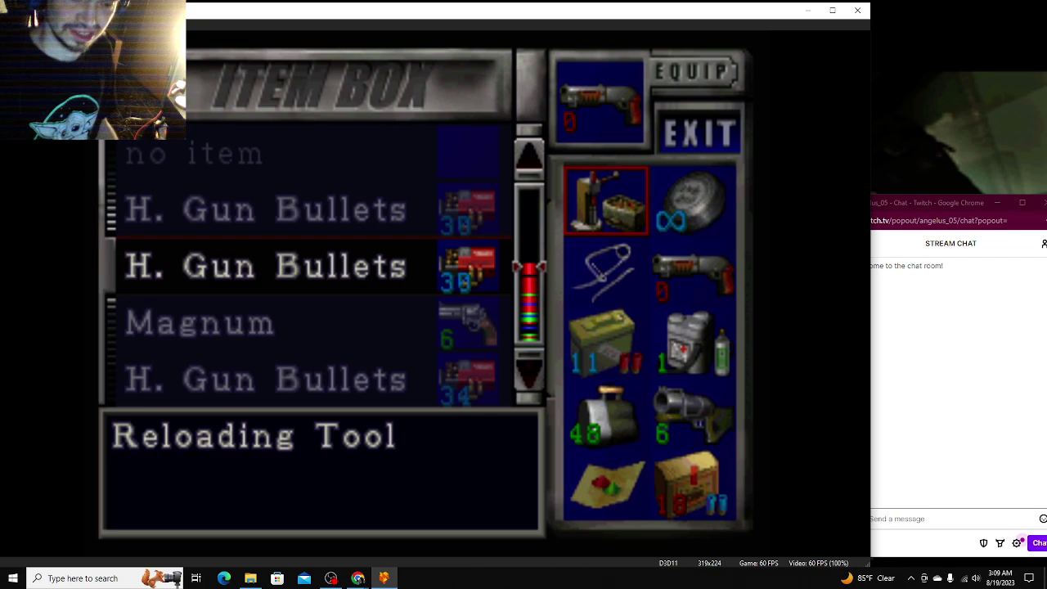
key("Down")
key("Down")
key("Down")
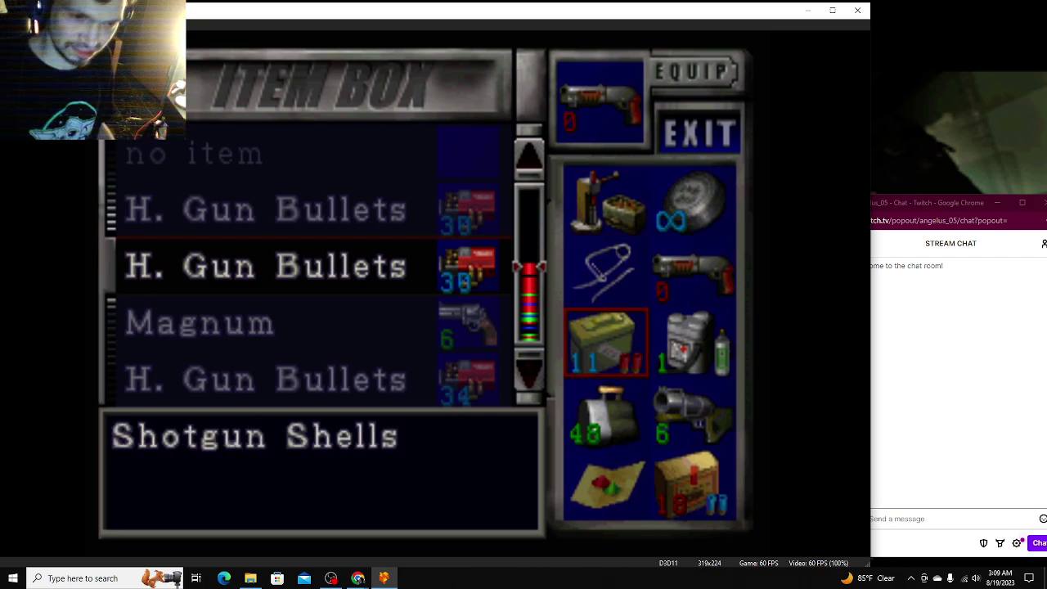
key("Down")
key("Right")
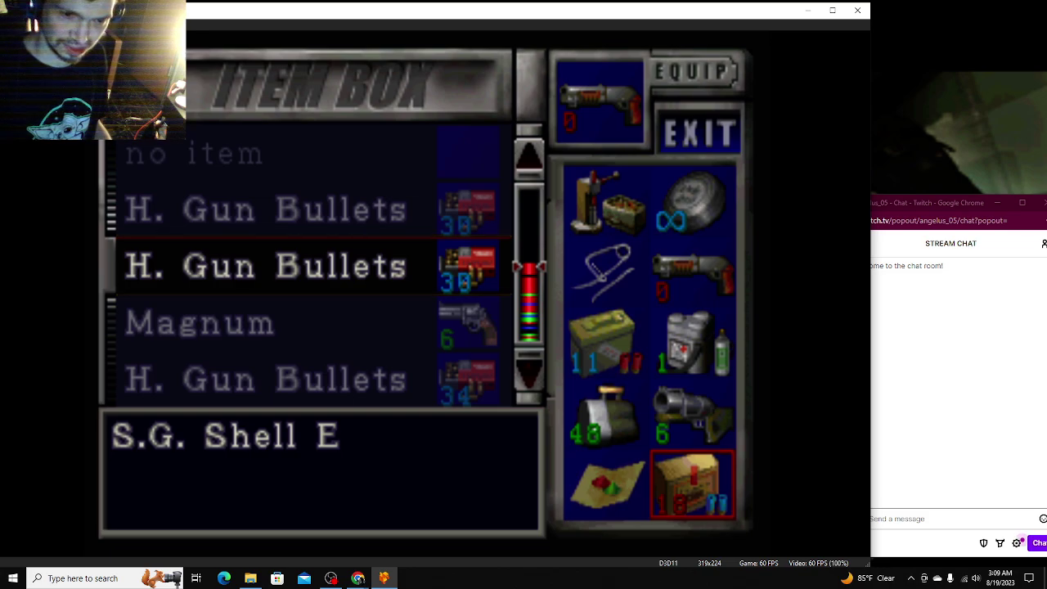
key("Escape")
key("Escape")
key("Escape")
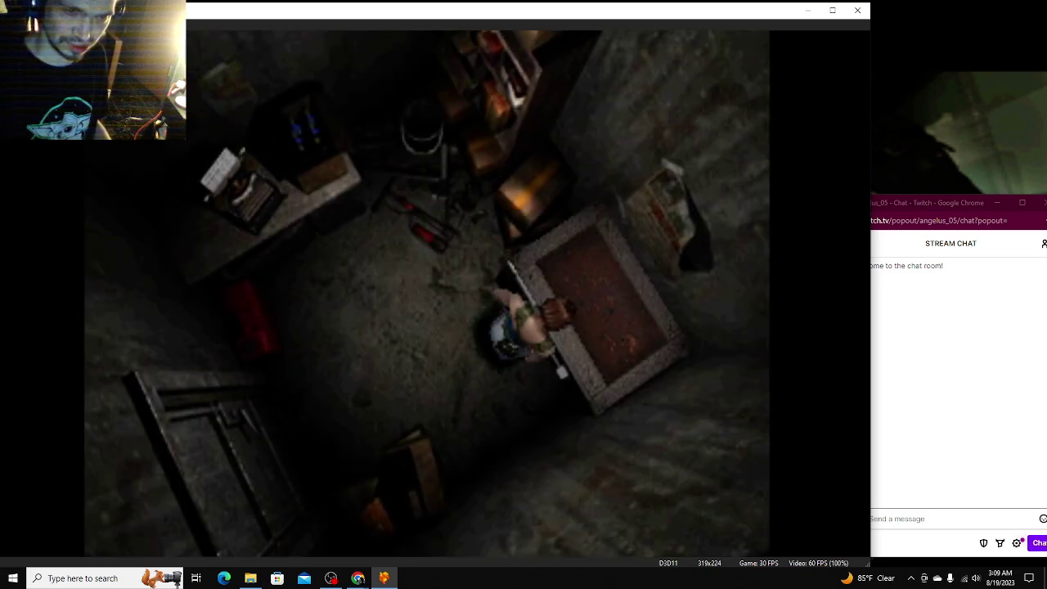
Step: Combine the shotgun shells with the Benelli M3S to load it with 7 shells
key("Tab")
key("Down")
key("Down")
key("Right")
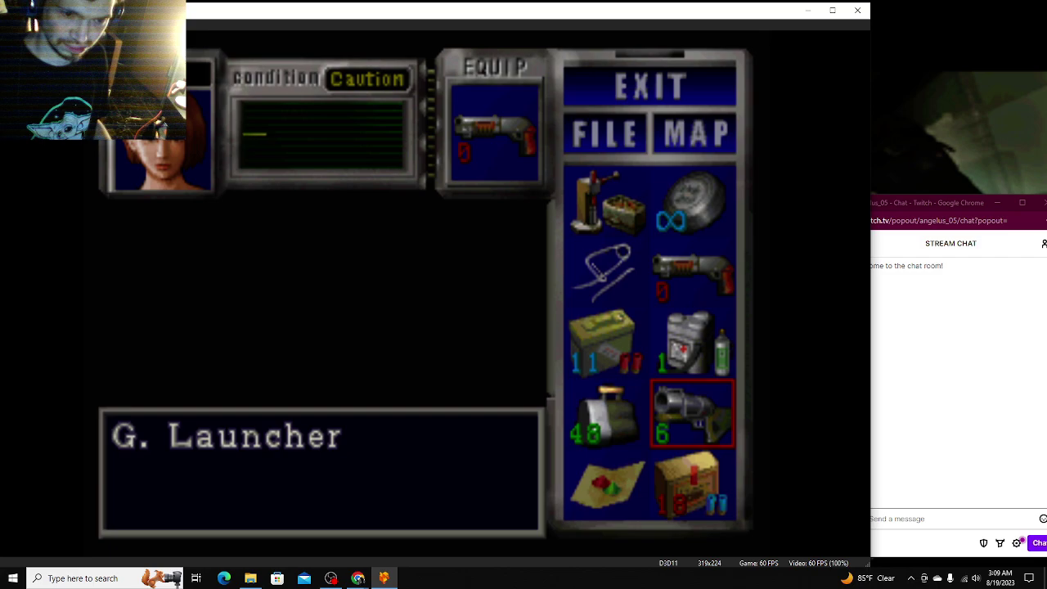
key("Return")
key("Down")
key("Return")
key("Up")
key("Up")
key("Return")
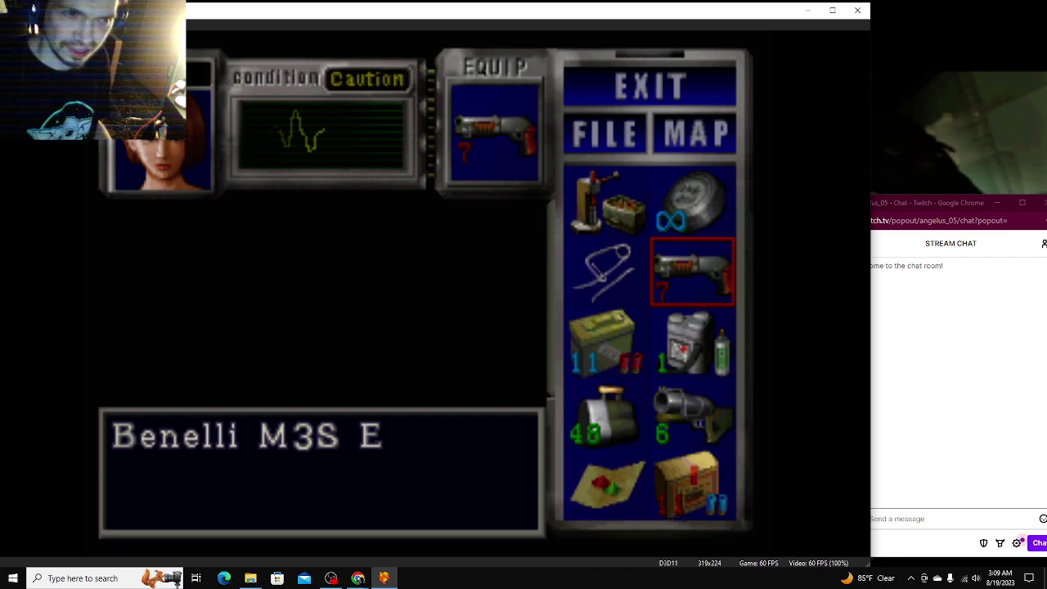
key("Escape")
Step: Use the F. Aid Box to heal Jill back to Fine condition
key("F1")
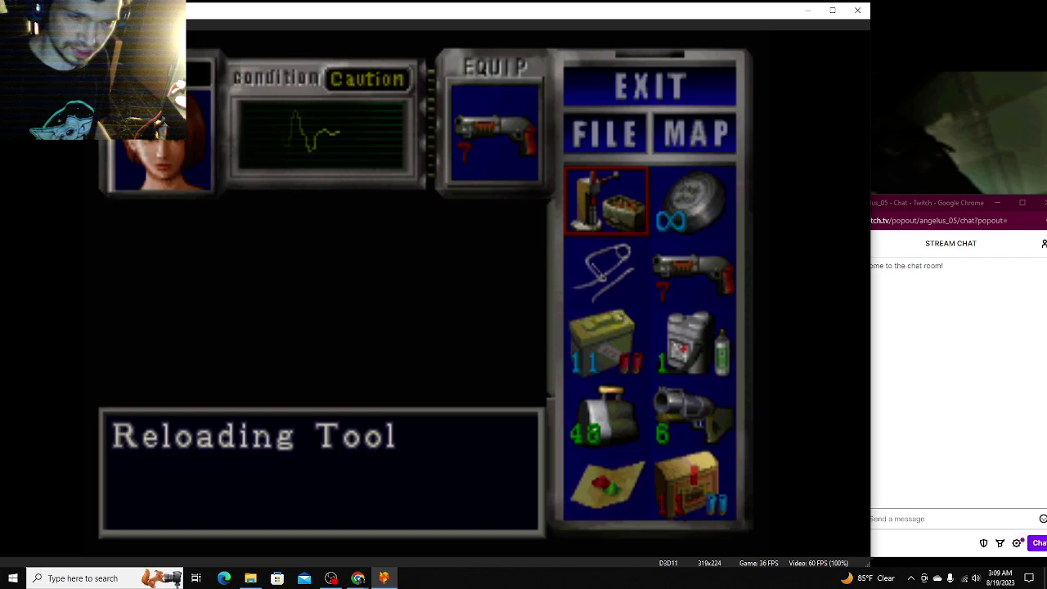
key("Down")
key("Right")
key("Return")
key("Return")
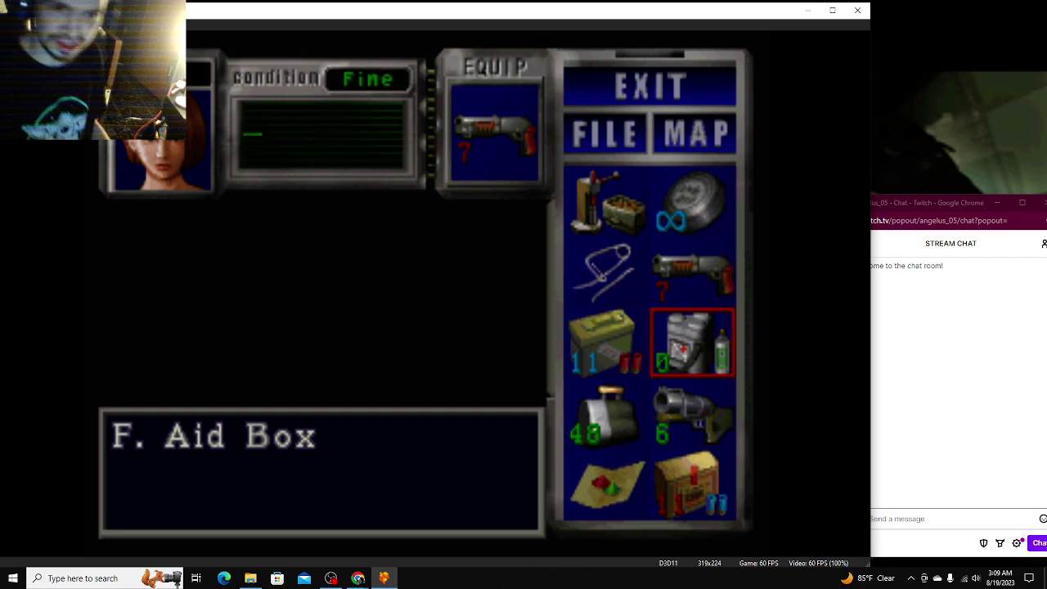
key("Escape")
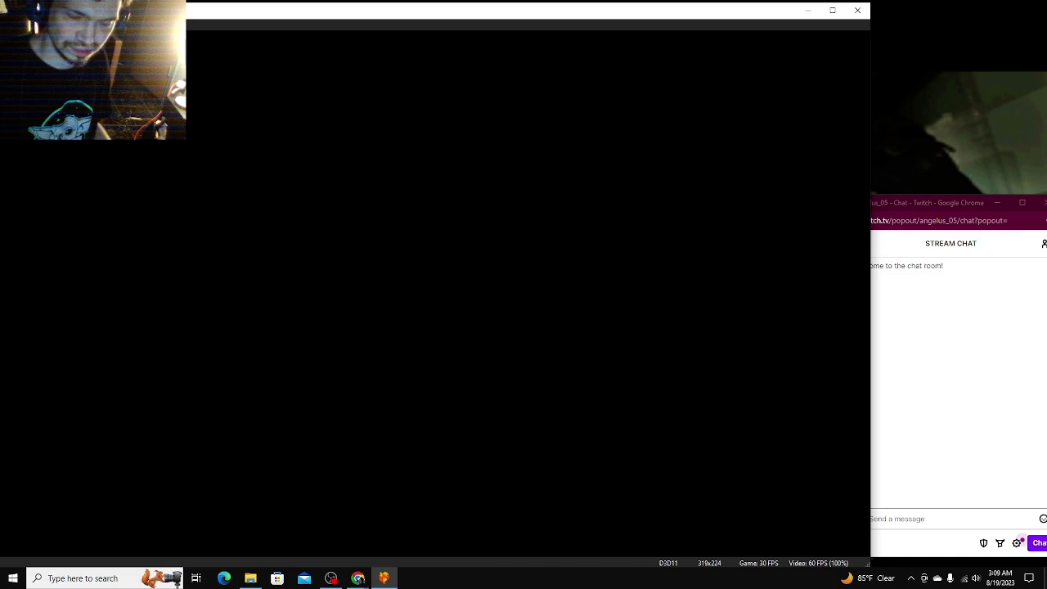
Step: Deposit the Shotgun Shells into the item box
key("Down")
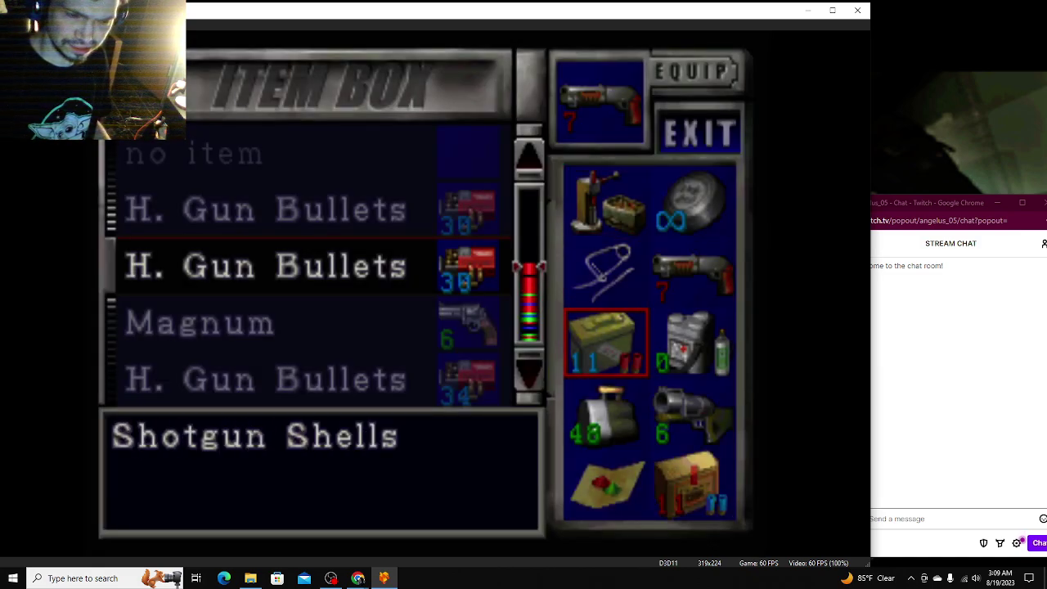
key("Down")
key("Down")
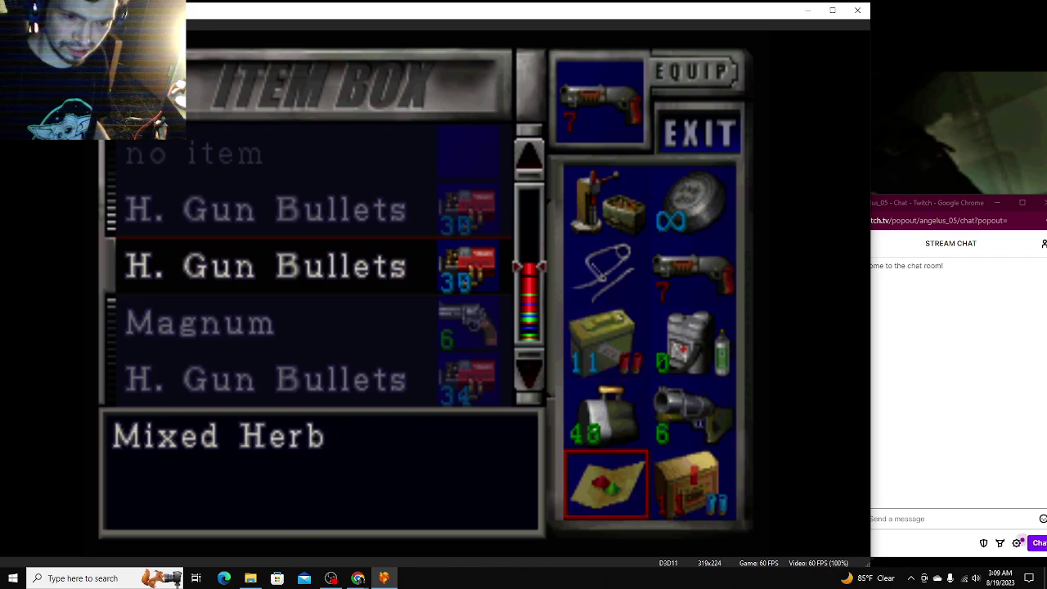
key("Right")
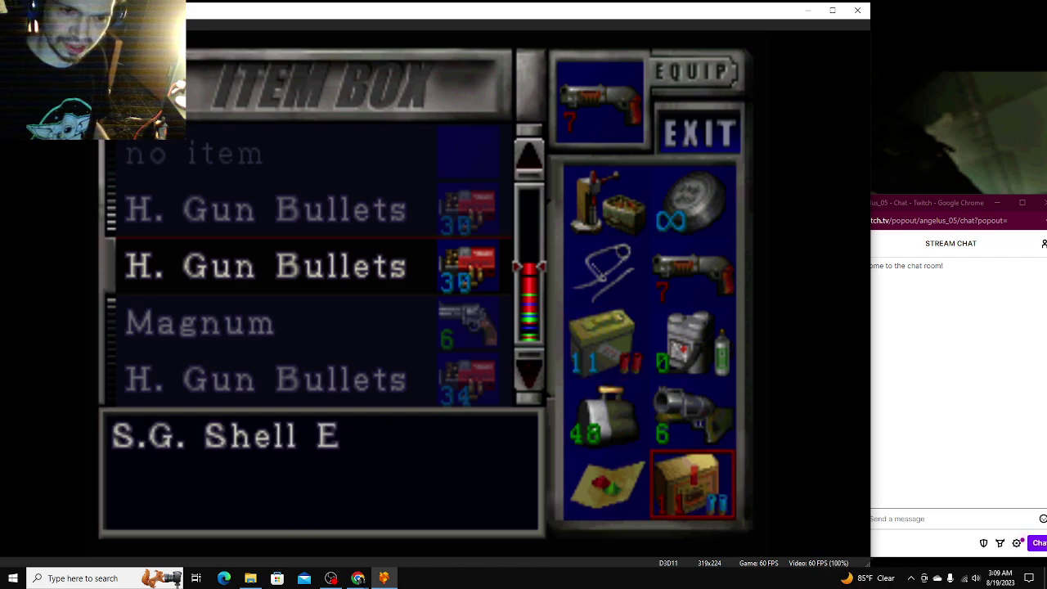
key("Left")
key("Up")
key("Up")
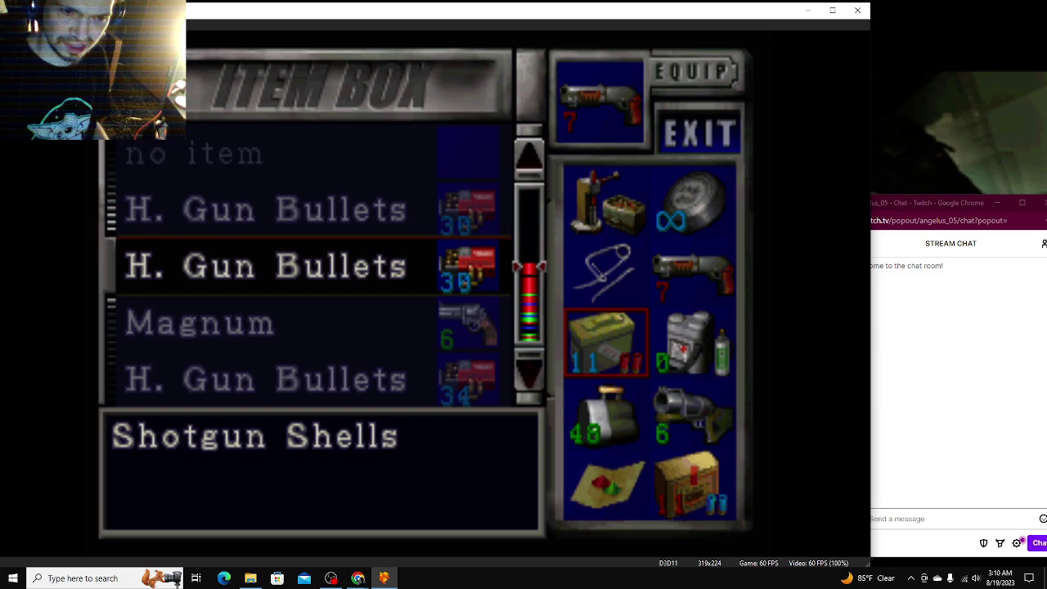
key("Down")
key("Down")
key("Down")
key("Return")
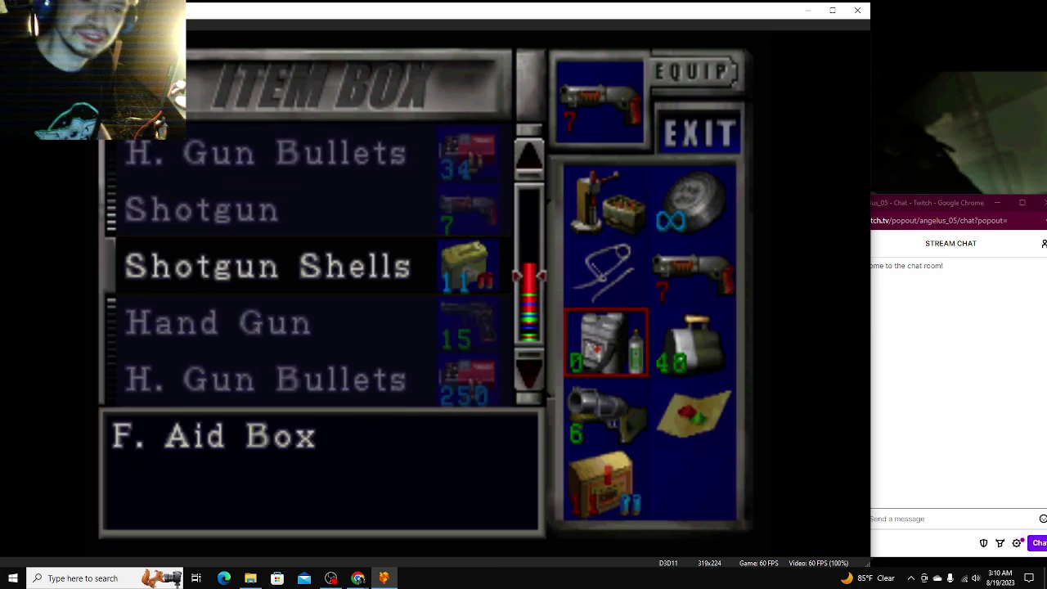
Step: Deposit S.G. Shell E into an empty item box slot
key("Down")
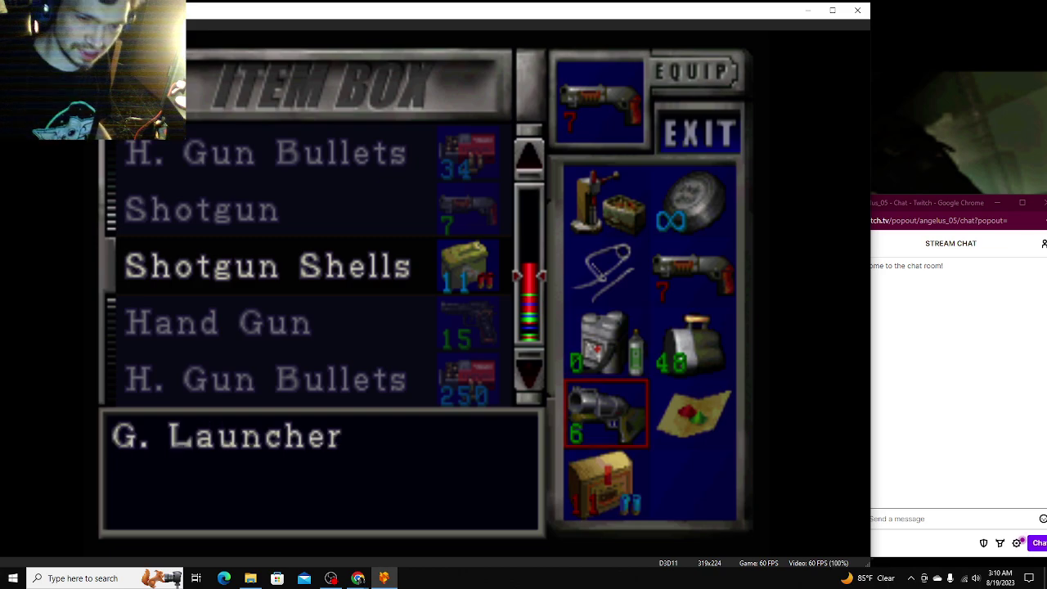
key("Down")
key("Down")
key("Down")
key("Down")
key("Down")
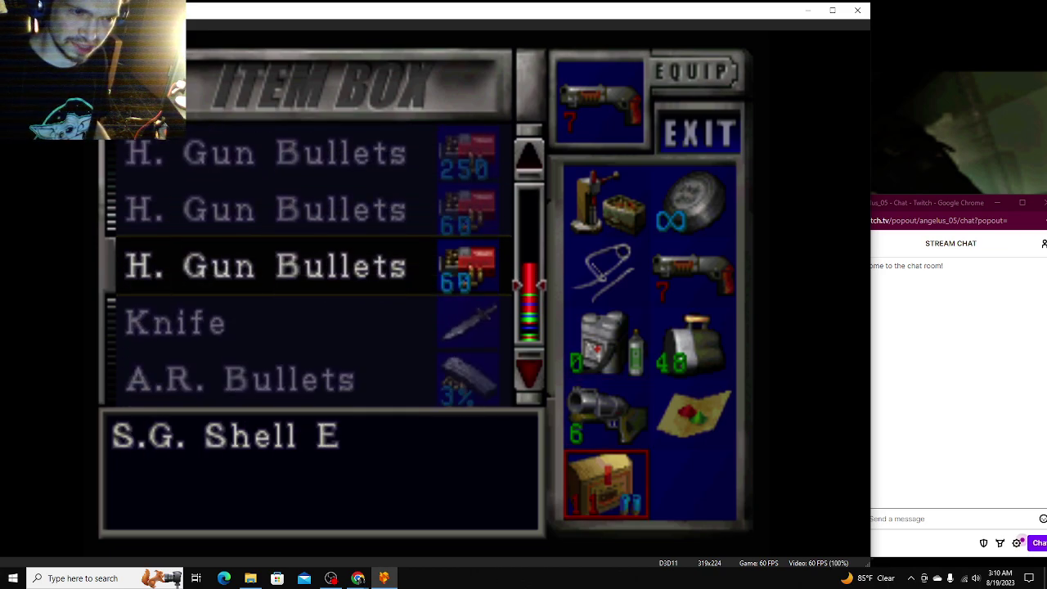
key("Down")
key("Down")
key("Down")
key("Down")
key("Down")
key("Down")
key("Down")
key("Down")
key("Down")
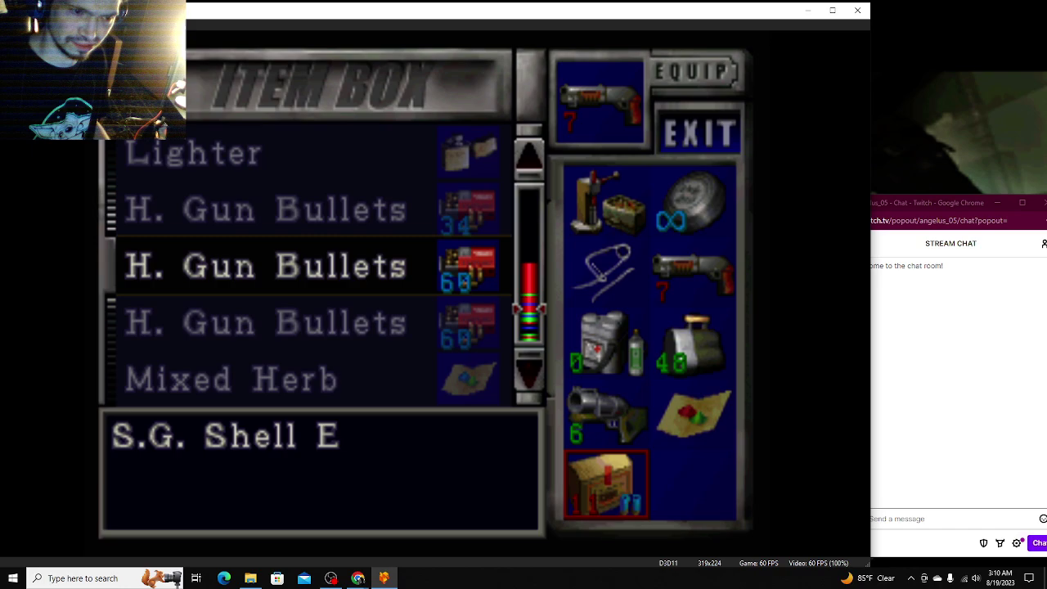
key("Down")
key("Down")
key("Down")
key("Down")
key("Down")
key("Return")
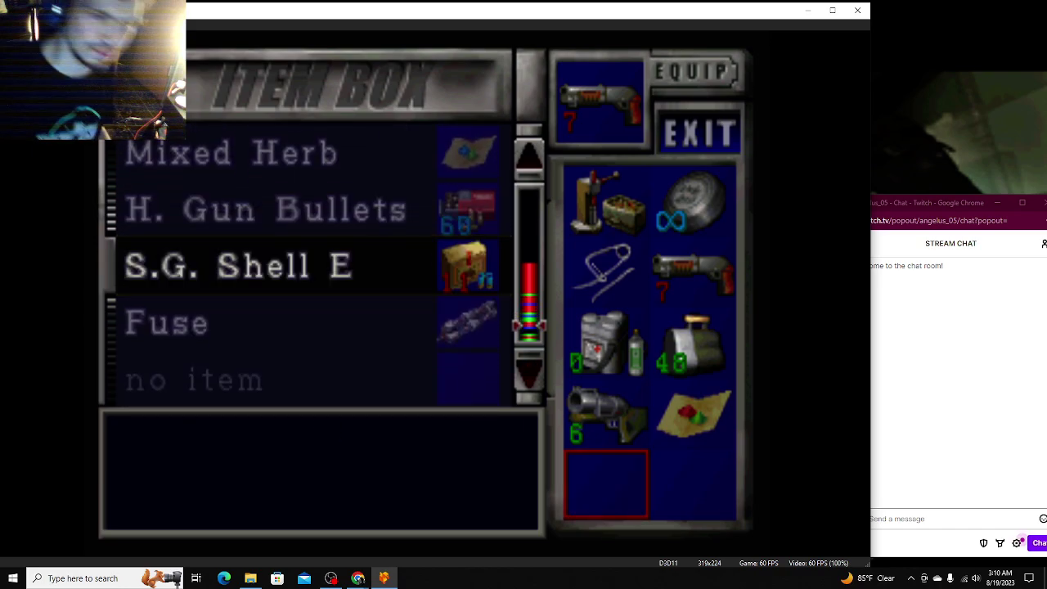
Step: Take the Fuse, then find and take the 7-round Shotgun from the box
key("Down")
key("Return")
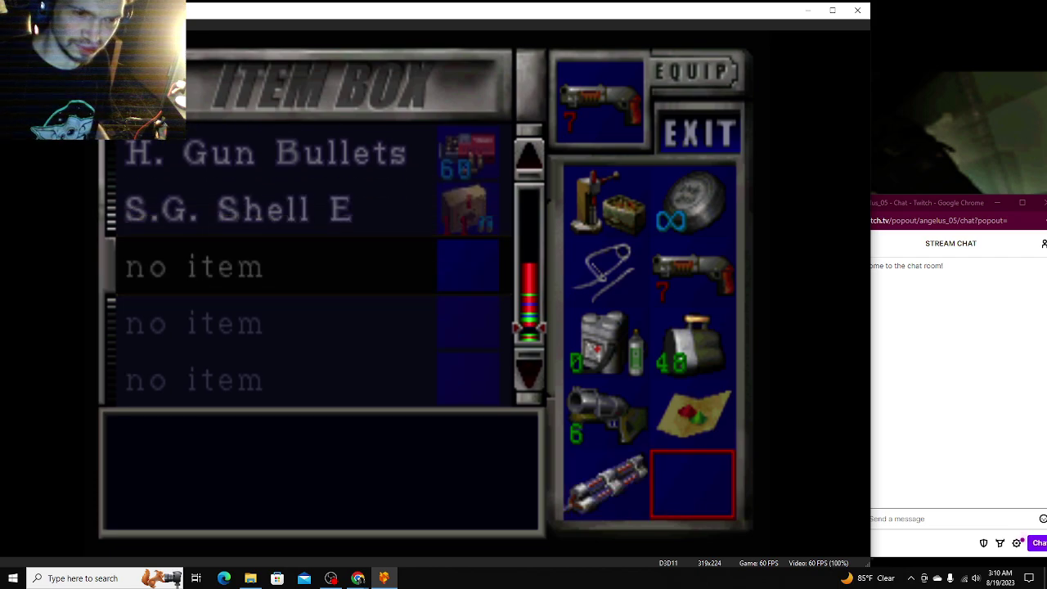
key("Down")
key("Up")
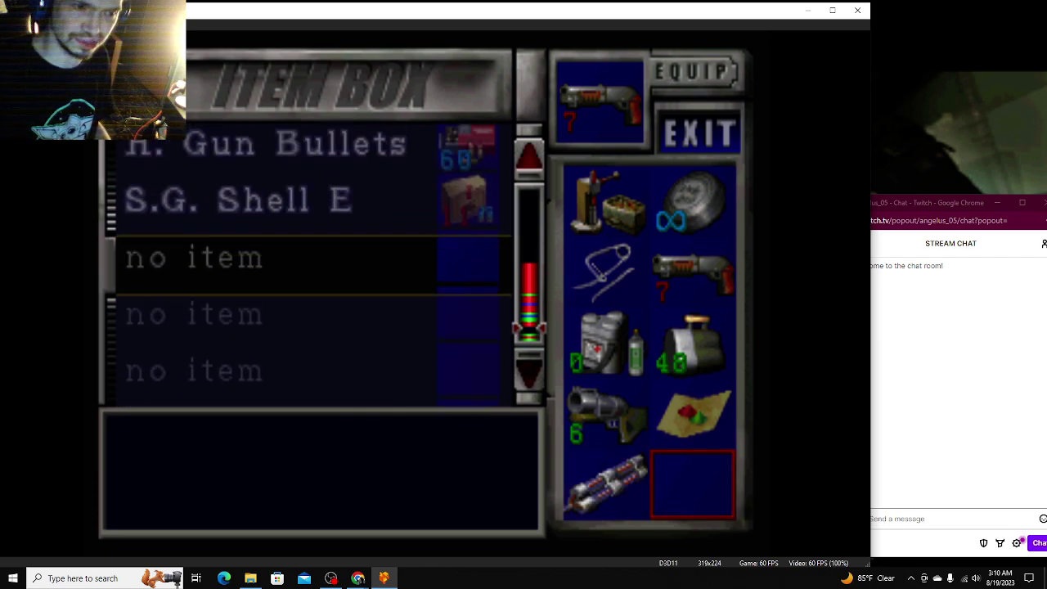
key("Up")
key("Up")
key("Up")
key("Up")
key("Up")
key("Up")
key("Up")
key("Up")
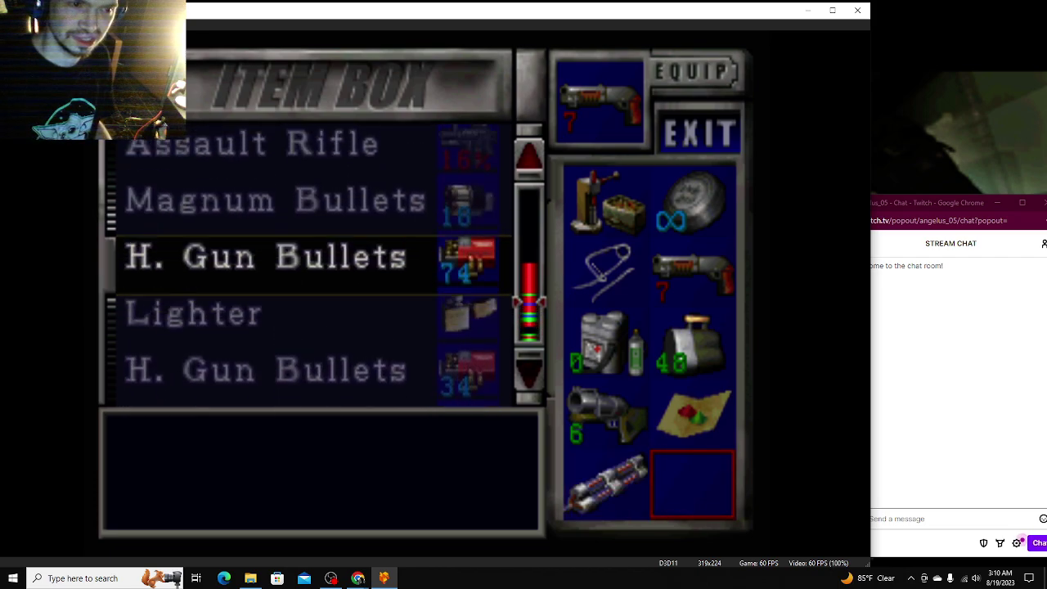
key("Up")
key("Up")
key("Up")
key("Up")
key("Up")
key("Up")
key("Up")
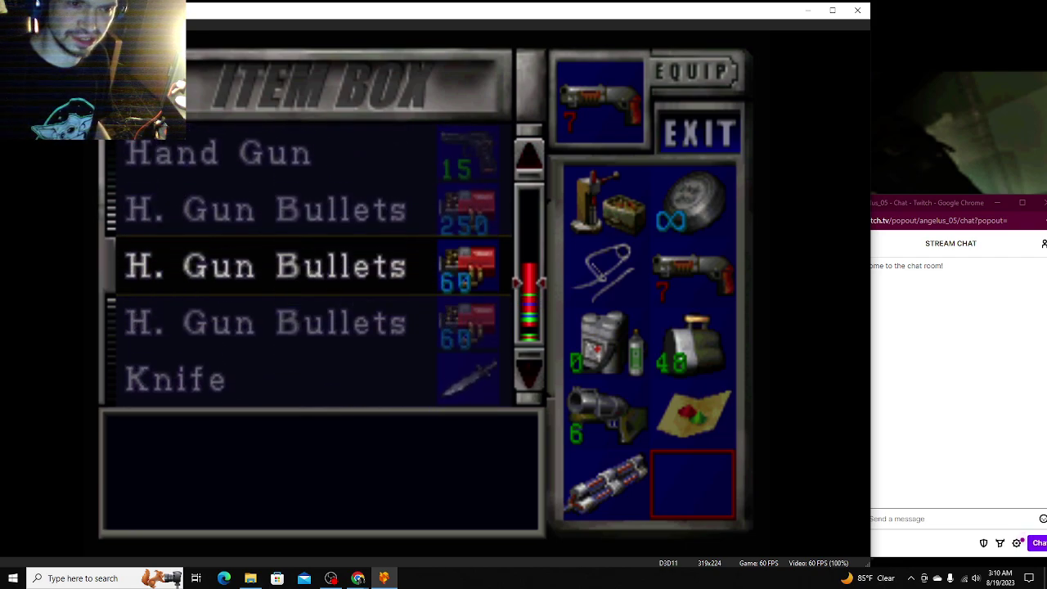
key("Up")
key("Up")
key("Up")
key("Up")
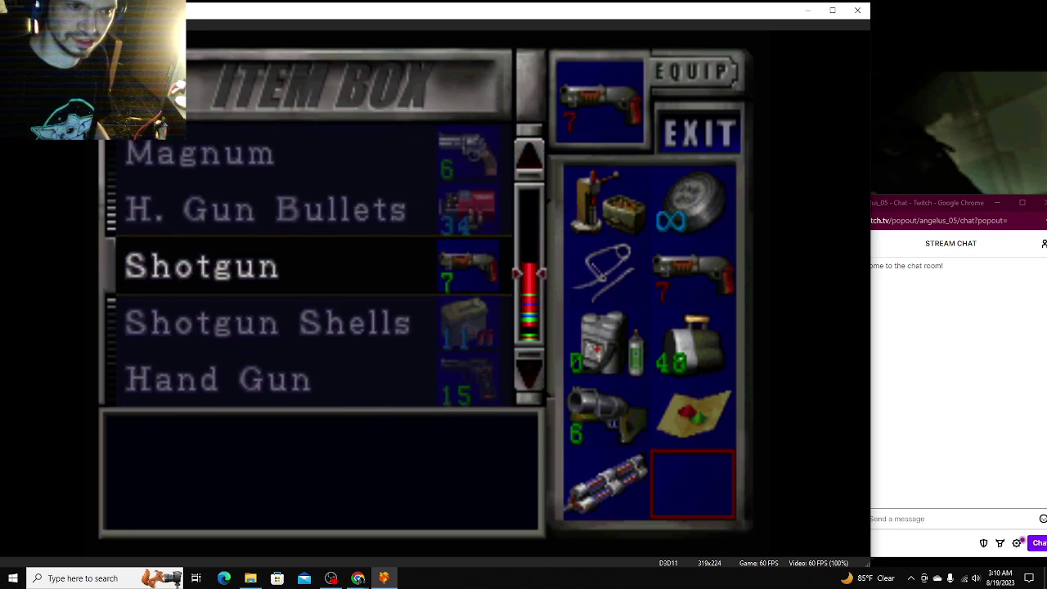
key("Up")
key("Up")
key("Down")
key("Down")
key("Down")
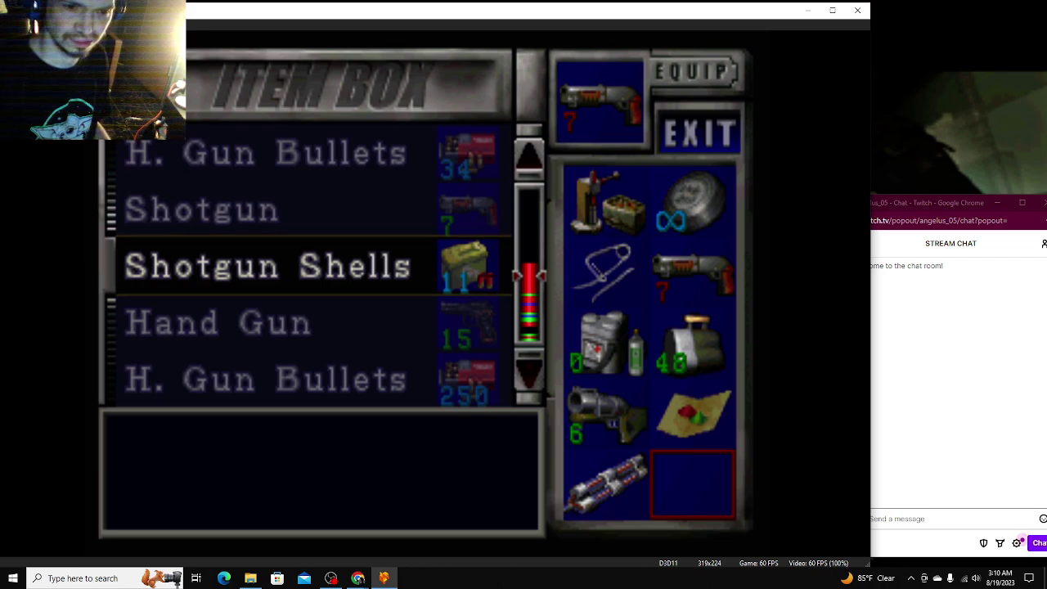
key("Up")
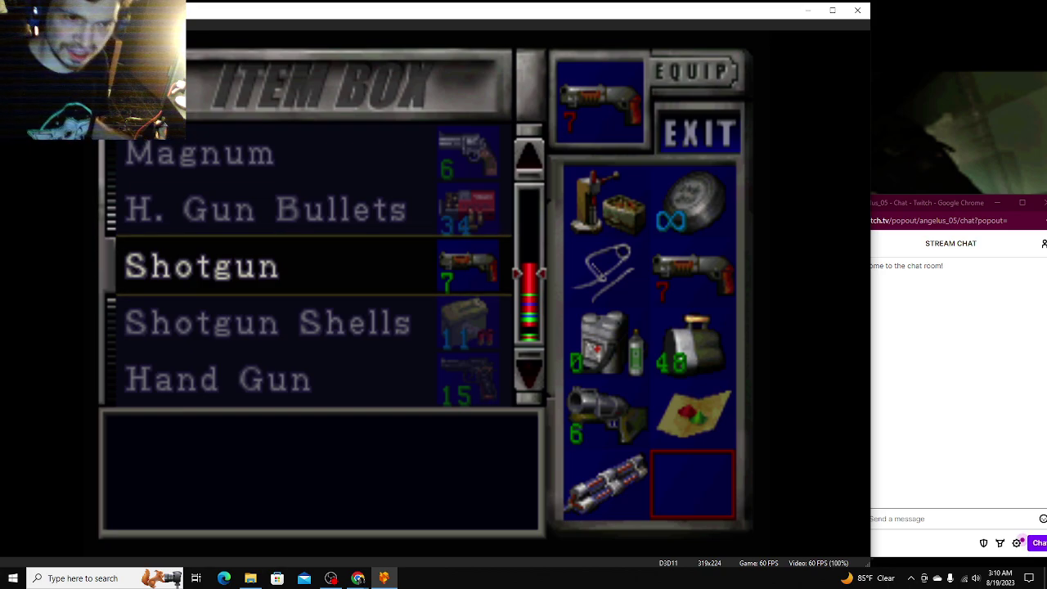
key("Return")
Step: Close the item box, highlight G. Launcher then Mixed Herb, and exit the inventory
key("Escape")
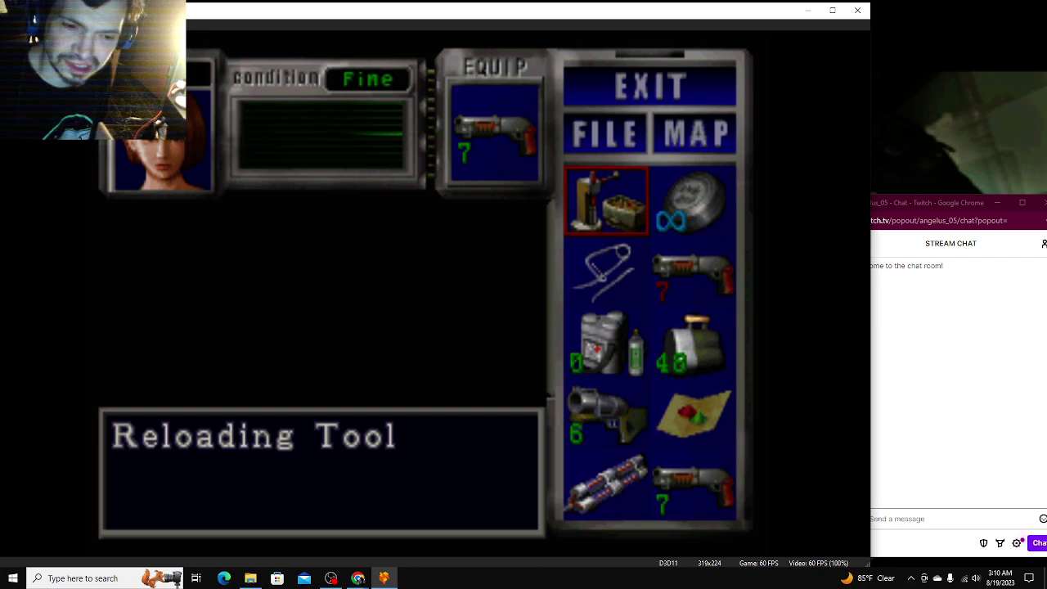
key("Down")
key("Down")
key("Down")
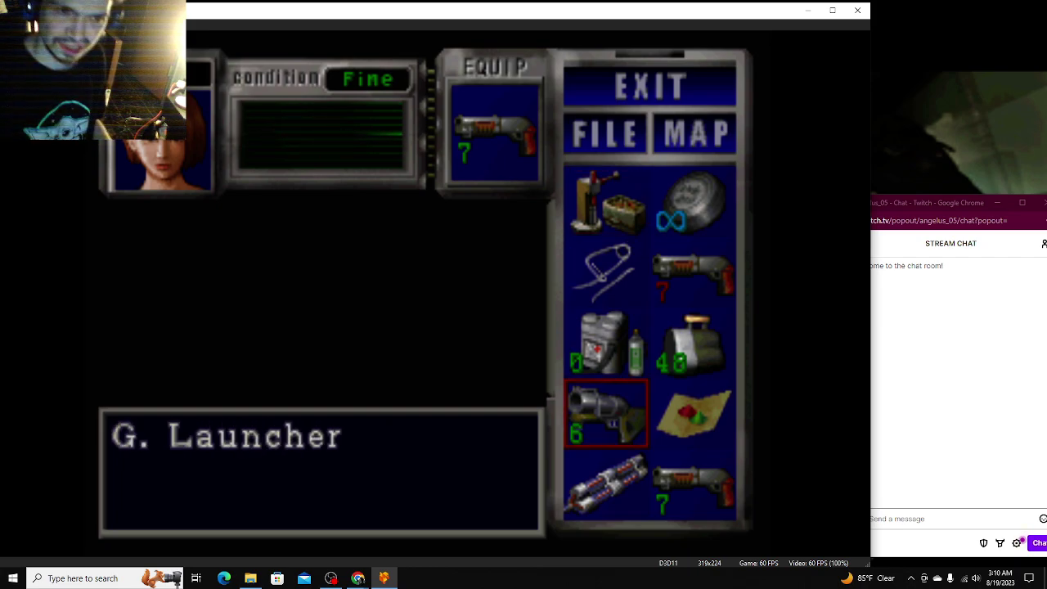
key("Right")
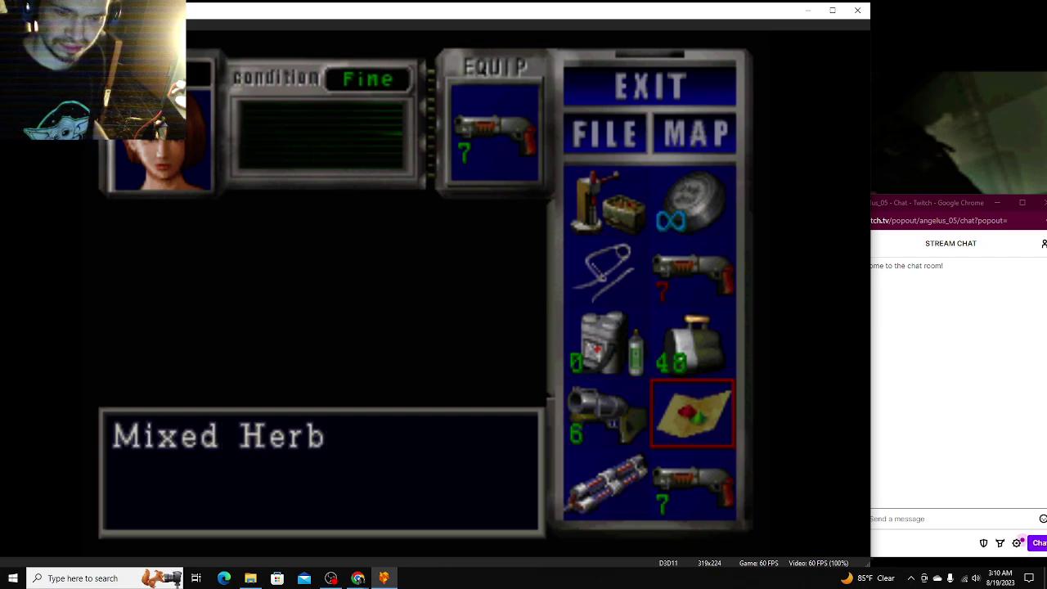
key("Escape")
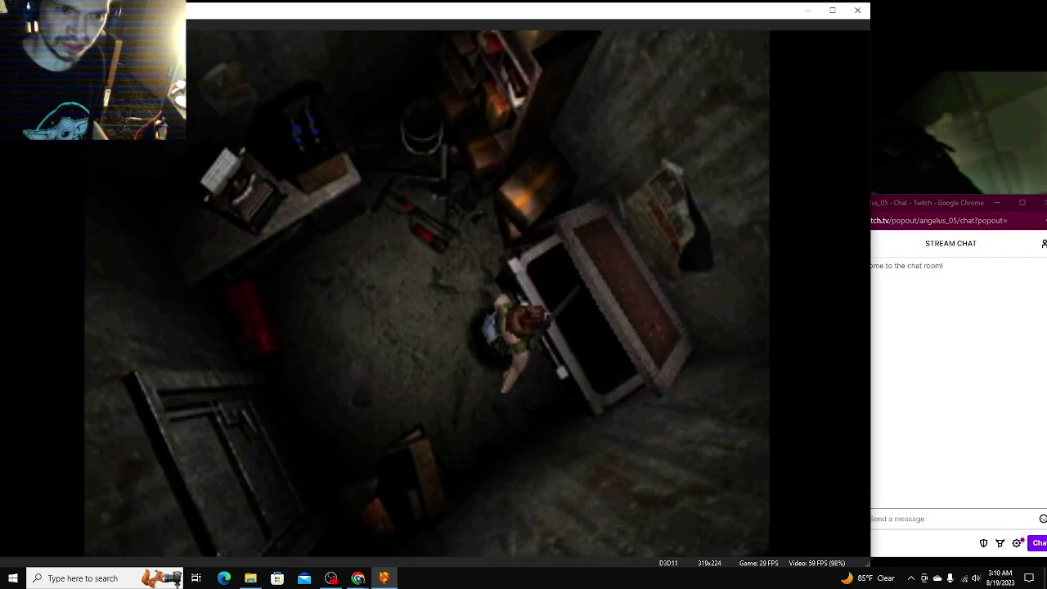
Step: Store the F. Aid Box in the item box
key("Return")
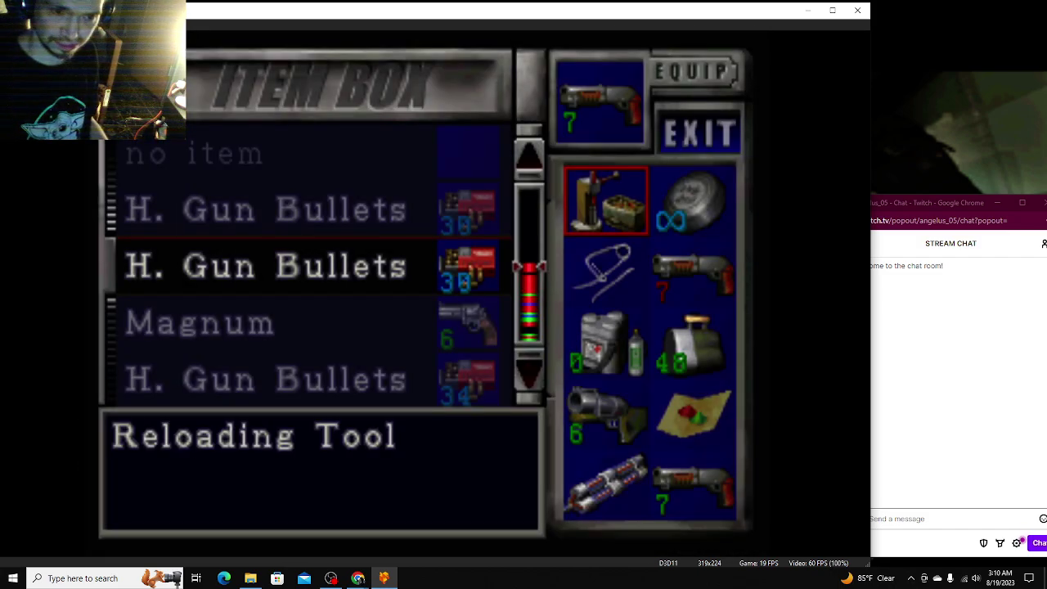
key("Down")
key("Down")
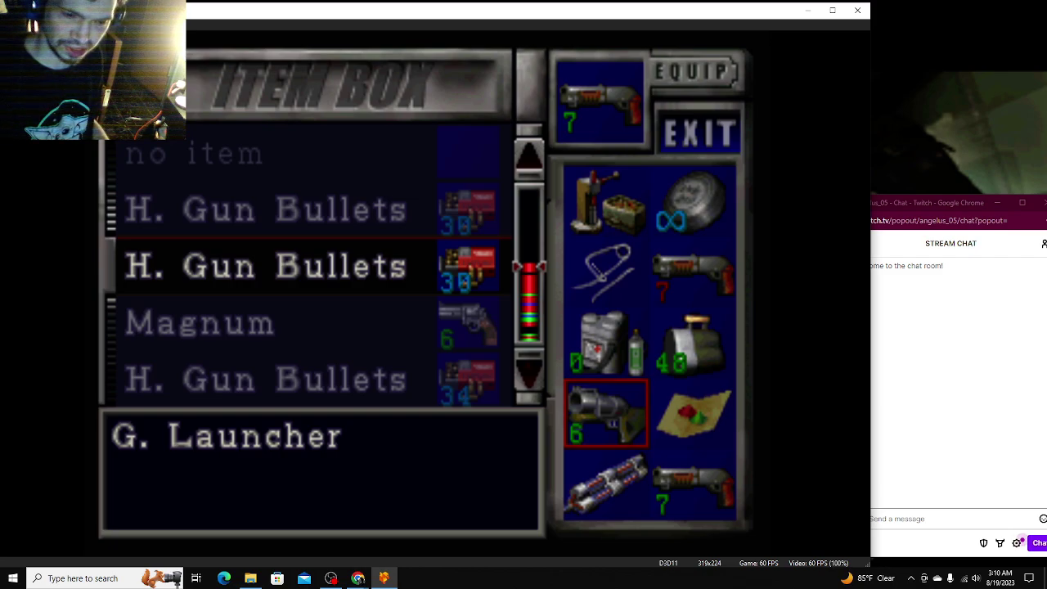
key("Right")
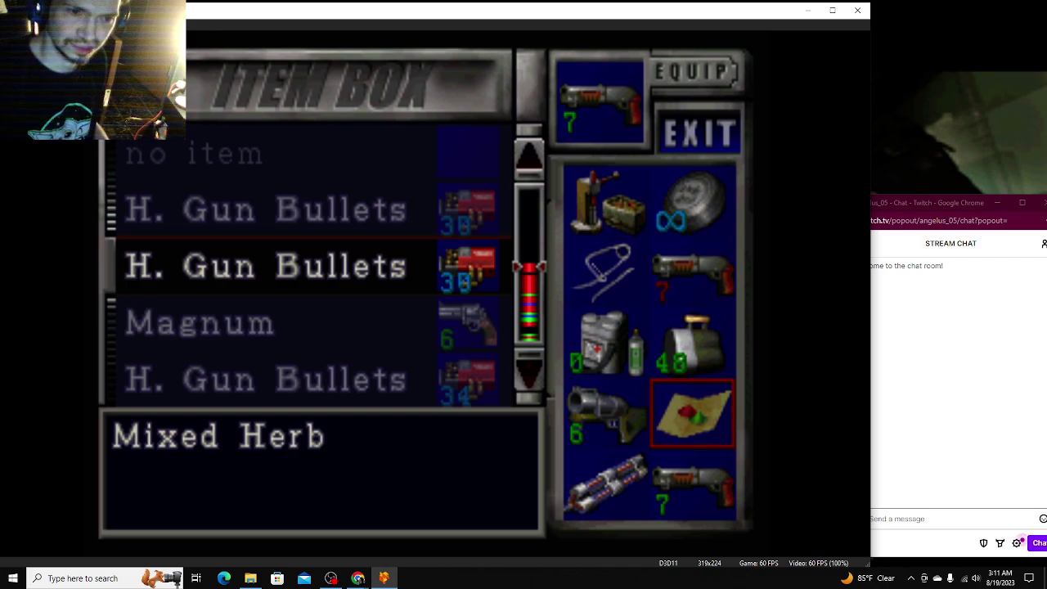
key("Left")
key("Up")
key("Return")
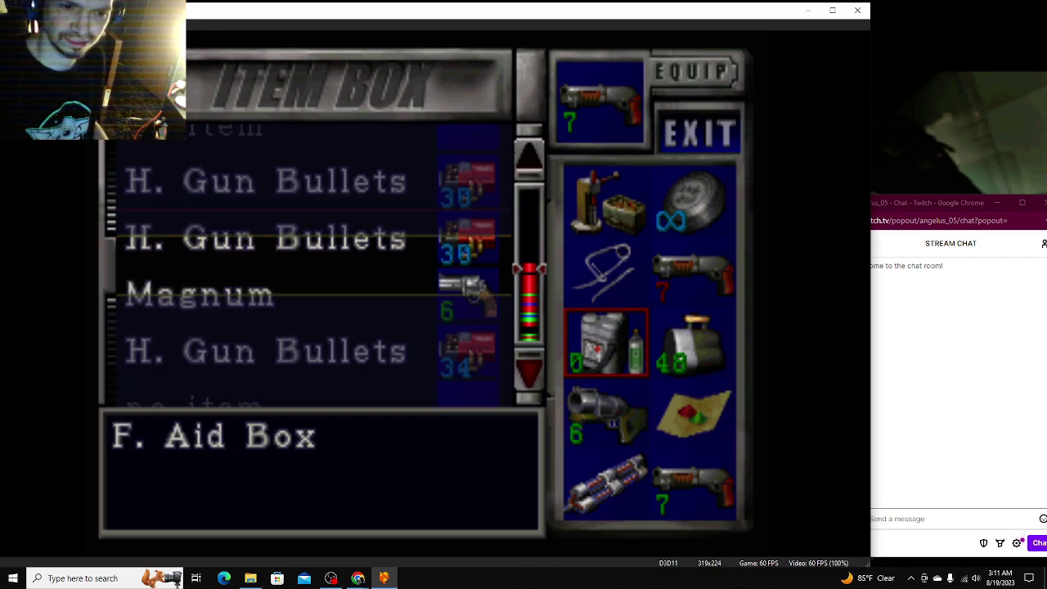
key("Return")
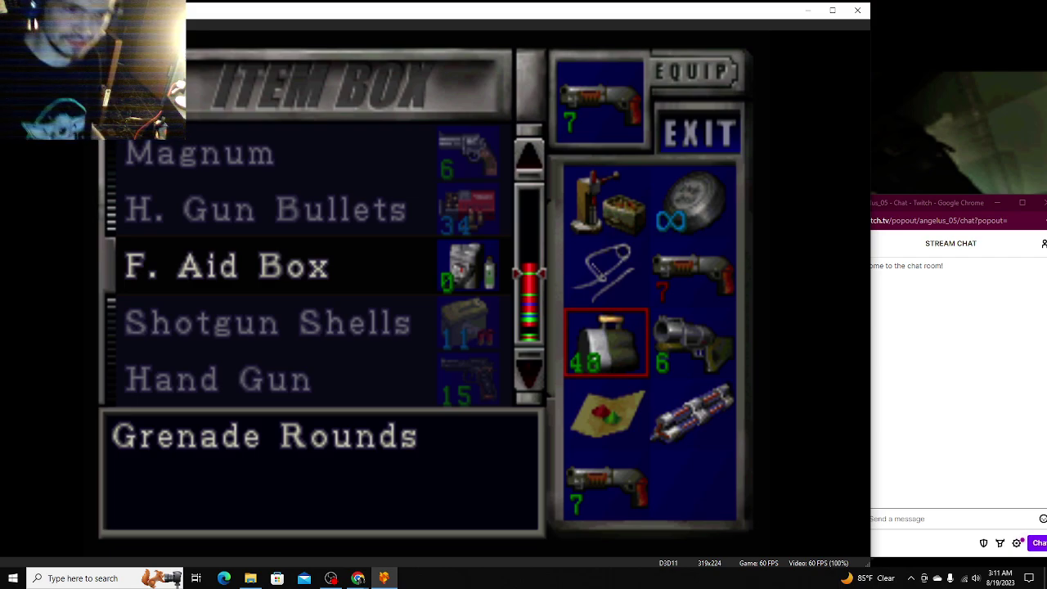
Step: Take the 11 Shotgun Shells from the box into the empty inventory slot
key("Down")
key("Down")
key("Right")
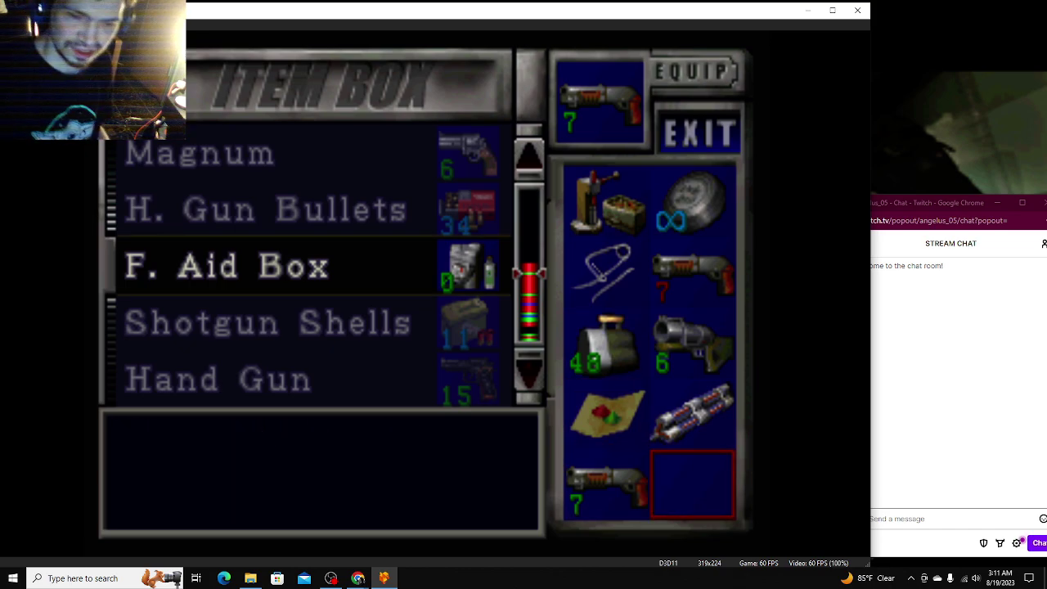
key("Down")
key("Down")
key("Down")
key("Down")
key("Down")
key("Down")
key("Down")
key("Down")
key("Down")
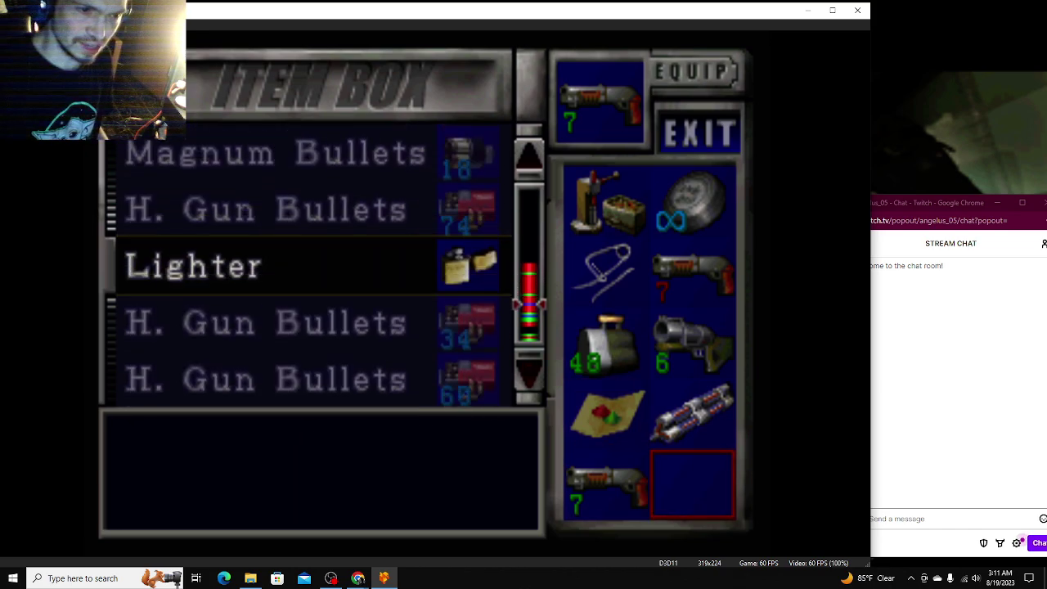
key("Down")
key("Down")
key("Down")
key("Down")
key("Down")
key("Down")
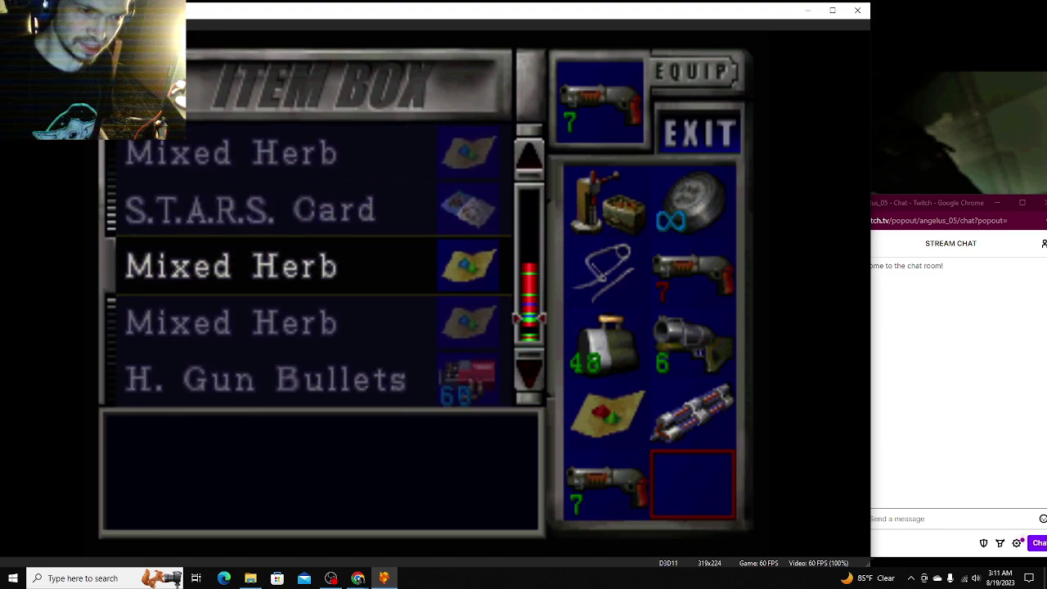
key("Down")
key("Down")
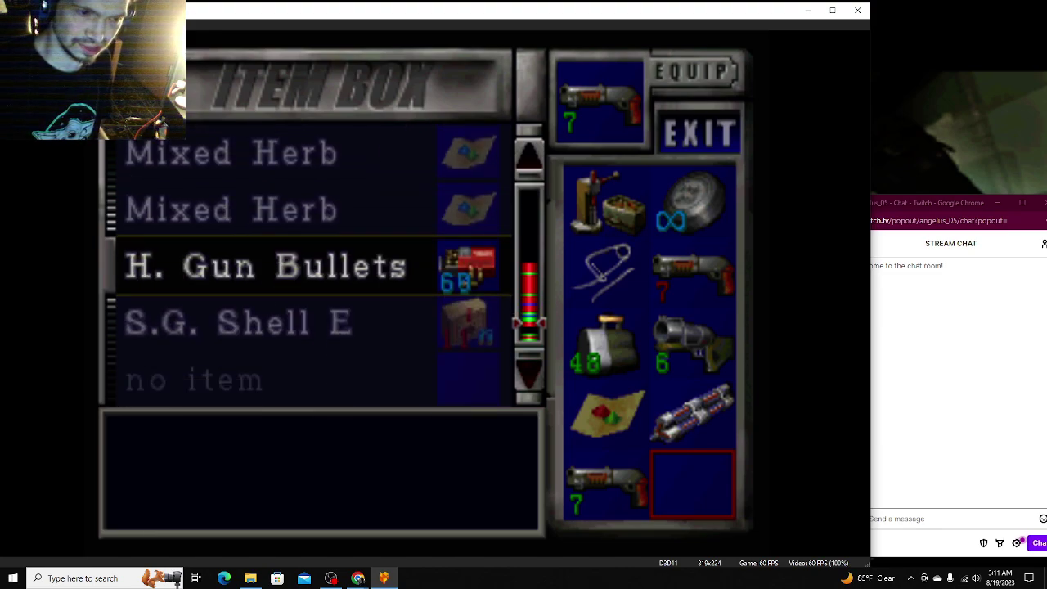
key("Up")
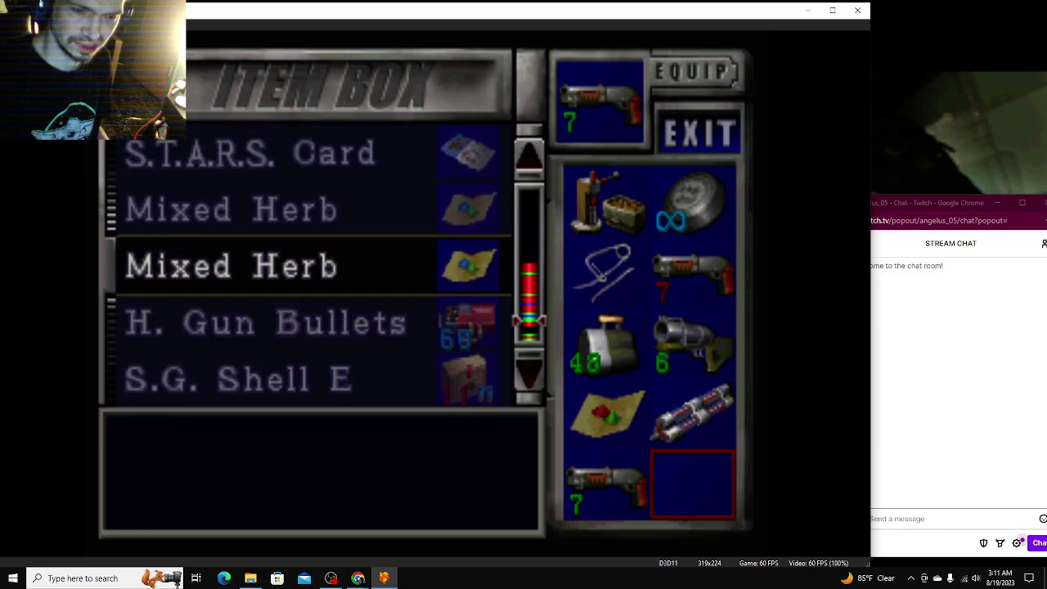
key("Down")
key("Down")
key("Down")
key("Up")
key("Up")
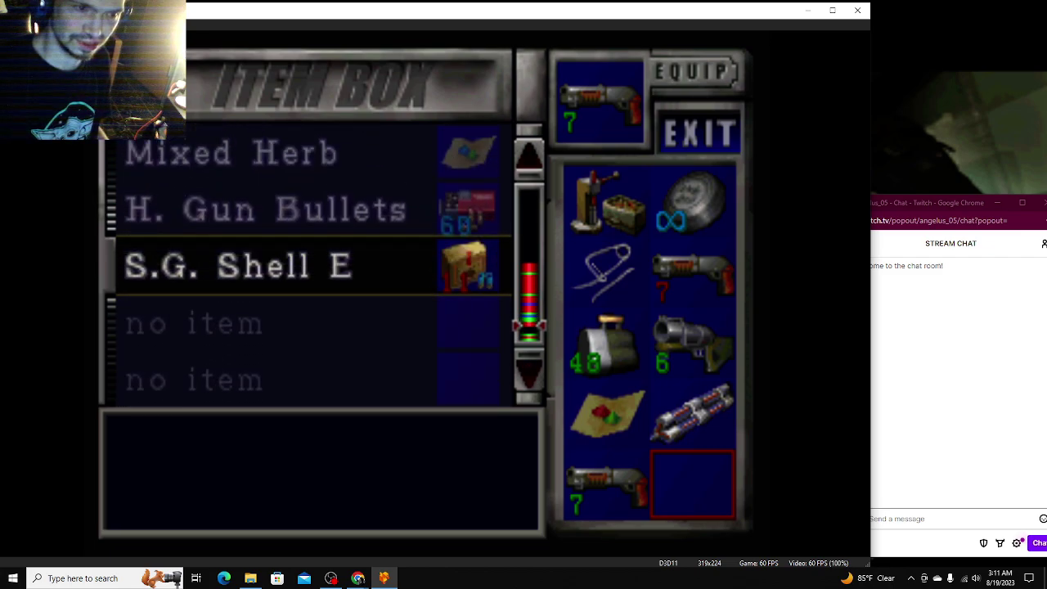
key("Up")
key("Up")
key("Up")
key("Up")
key("Up")
key("Up")
key("Up")
key("Up")
key("Up")
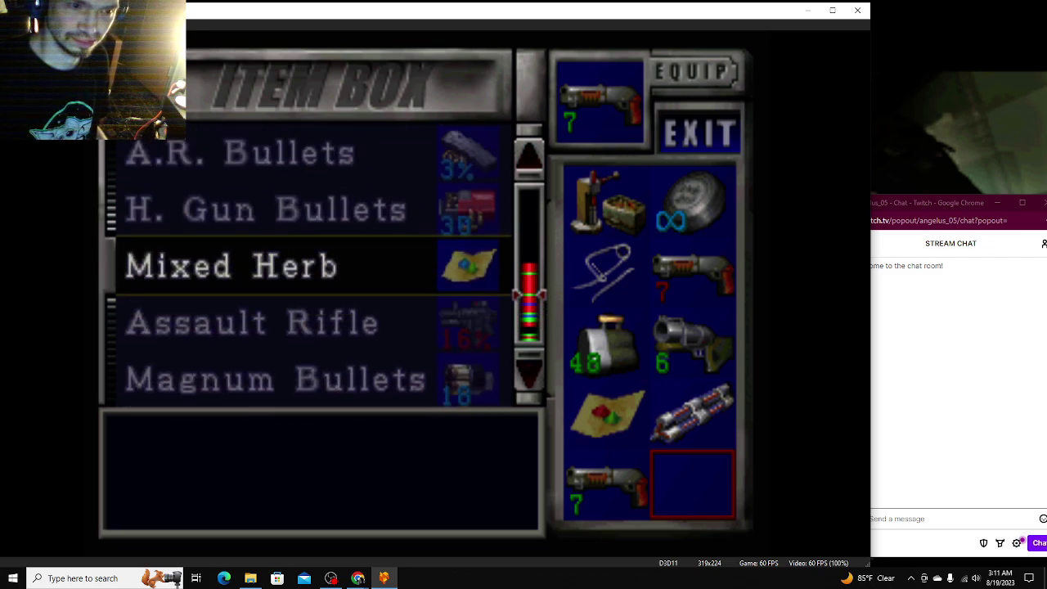
key("Up")
key("Up")
key("Up")
key("Up")
key("Up")
key("Up")
key("Up")
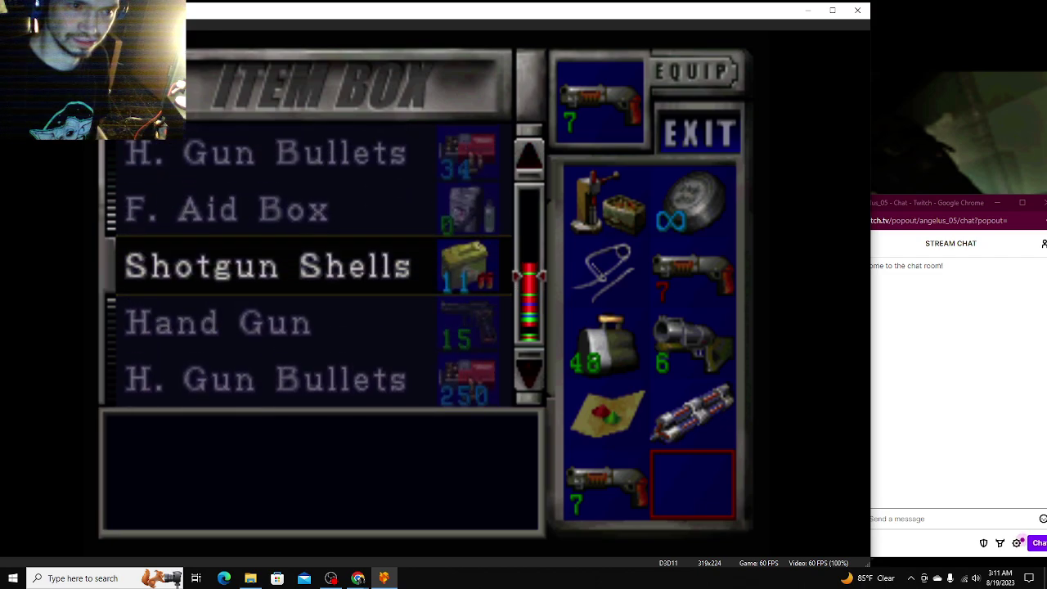
key("Return")
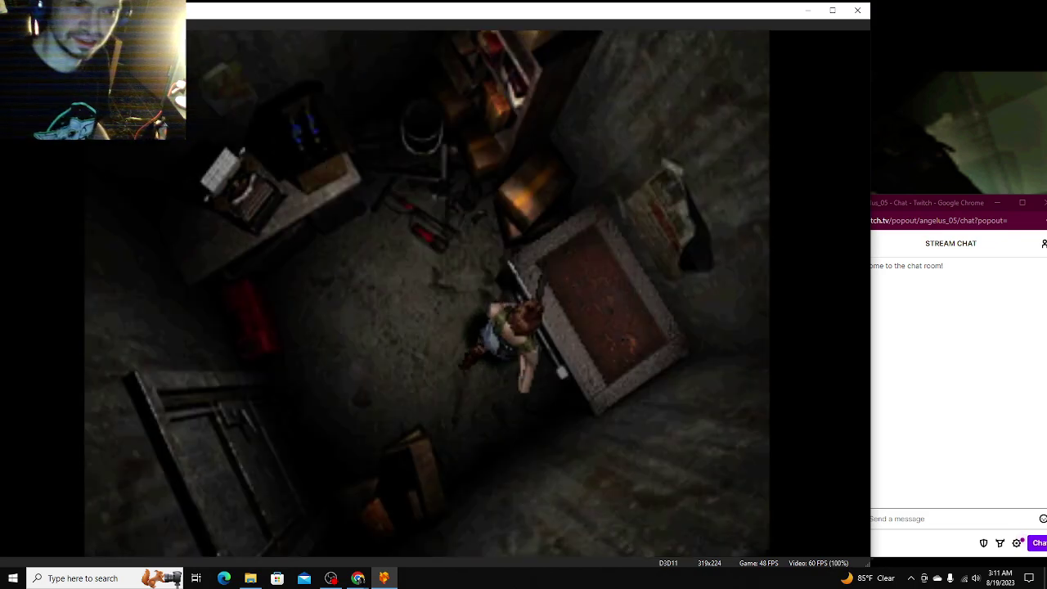
Step: Save at the typewriter, overwriting the Shopping Dist. save in memory card 1, slot 1
key("Return")
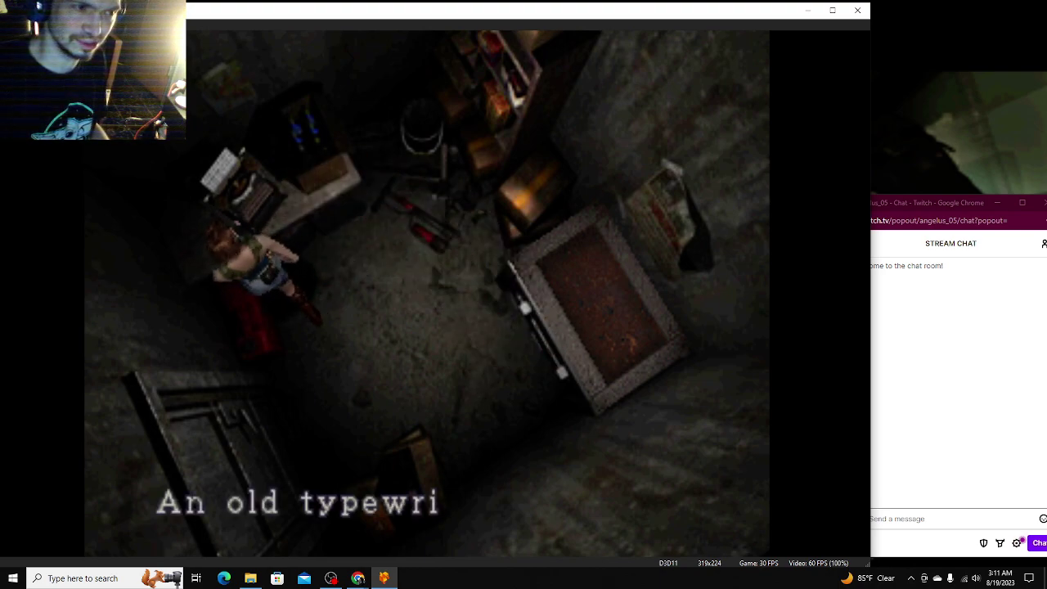
key("Return")
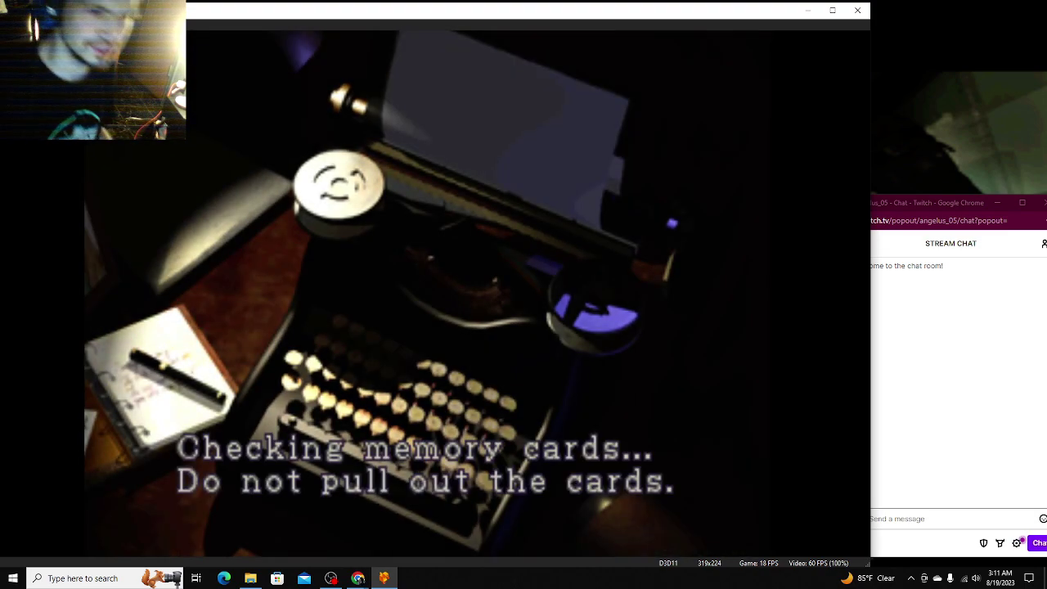
key("Return")
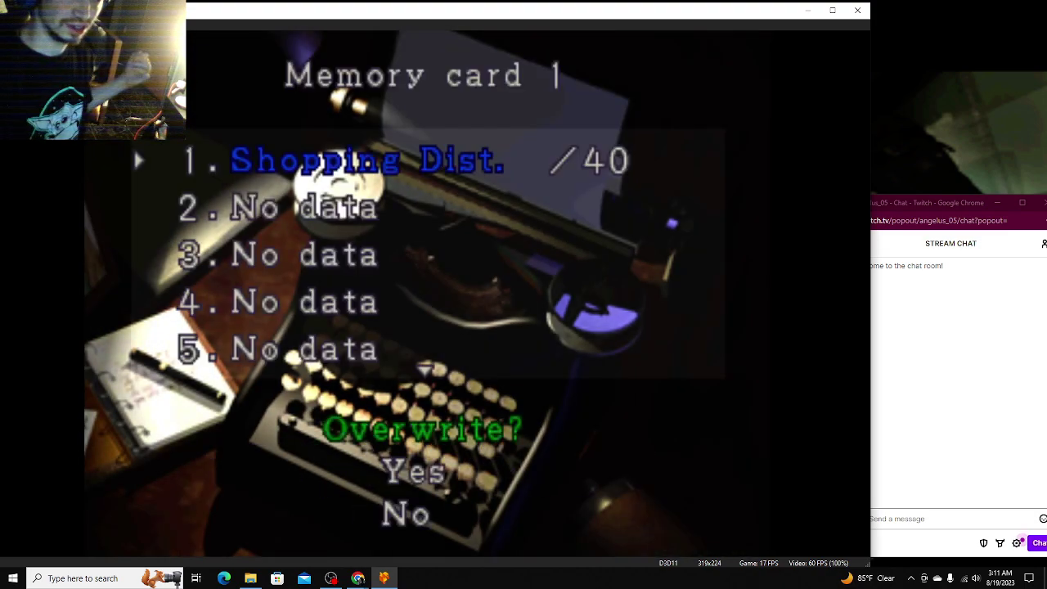
key("Return")
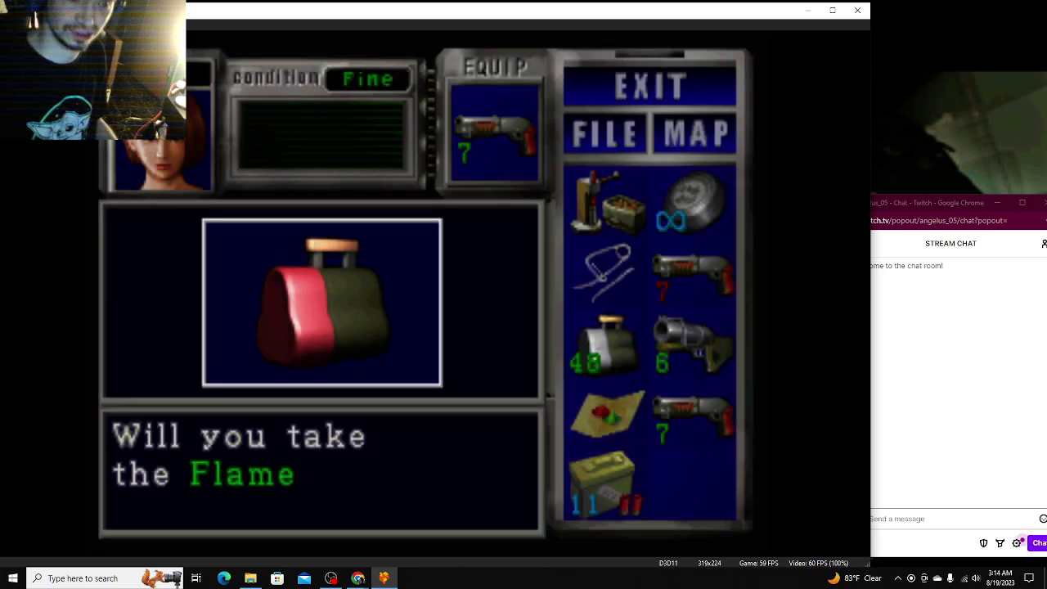
Step: Accept the Flame Rounds and dismiss the pickup message
key("Return")
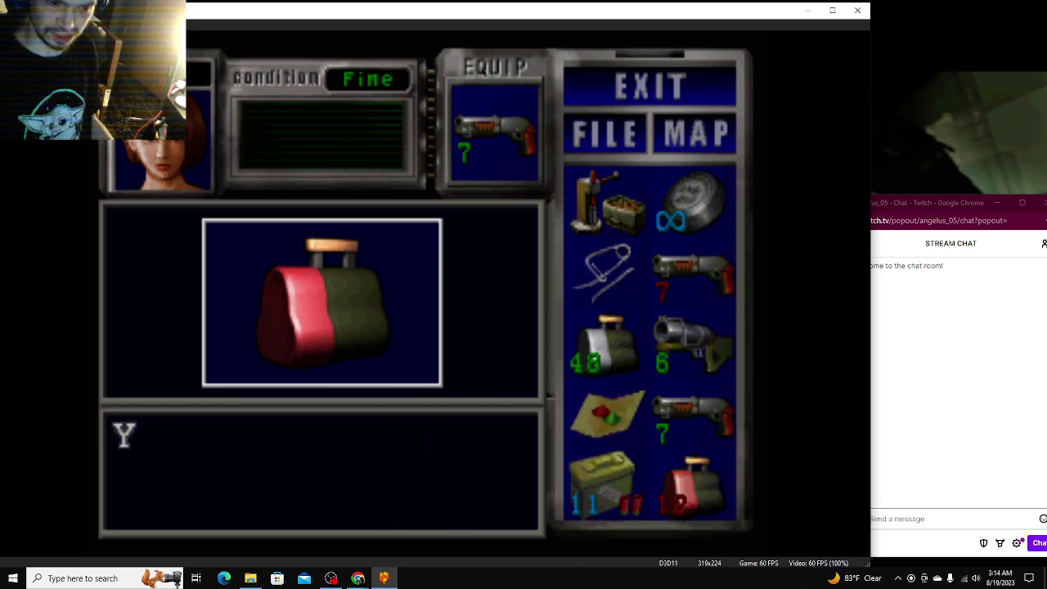
key("Return")
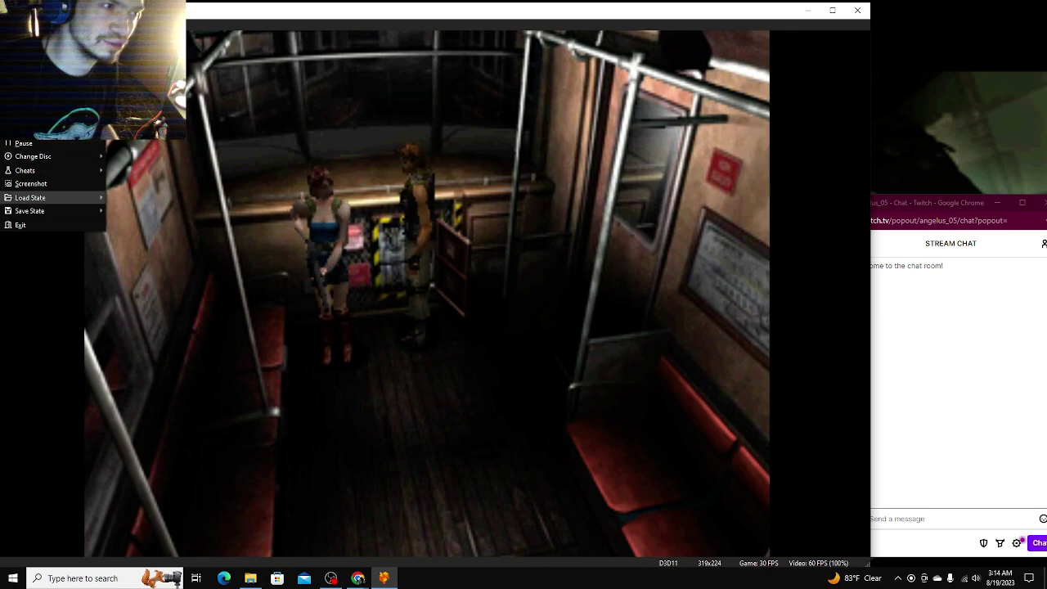
Step: Dismiss the Save State menu and run Jill to the far end of the train car
left_click(168, 225)
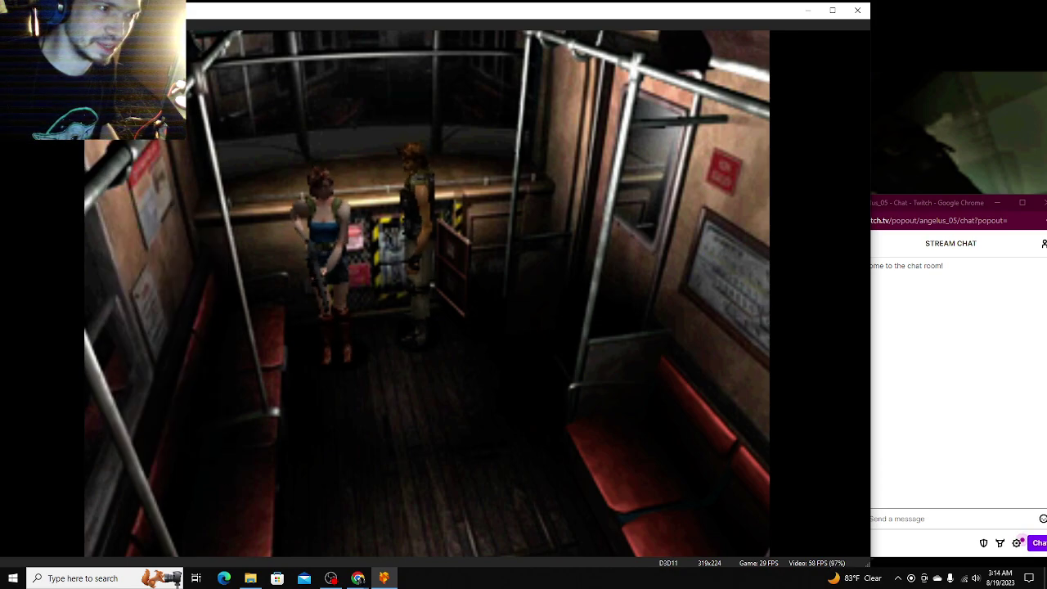
key("Down")
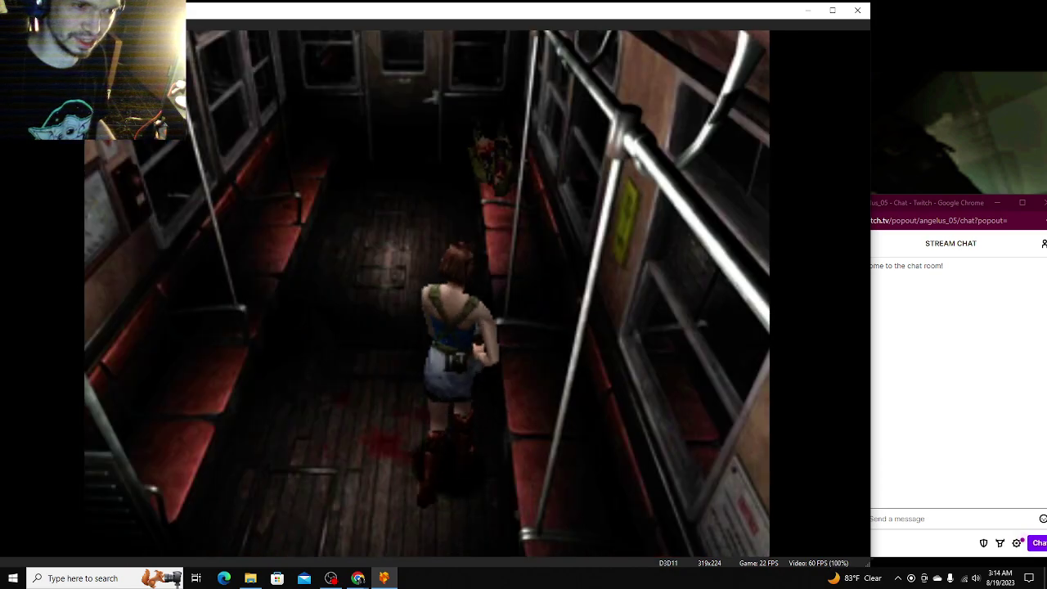
key("Up")
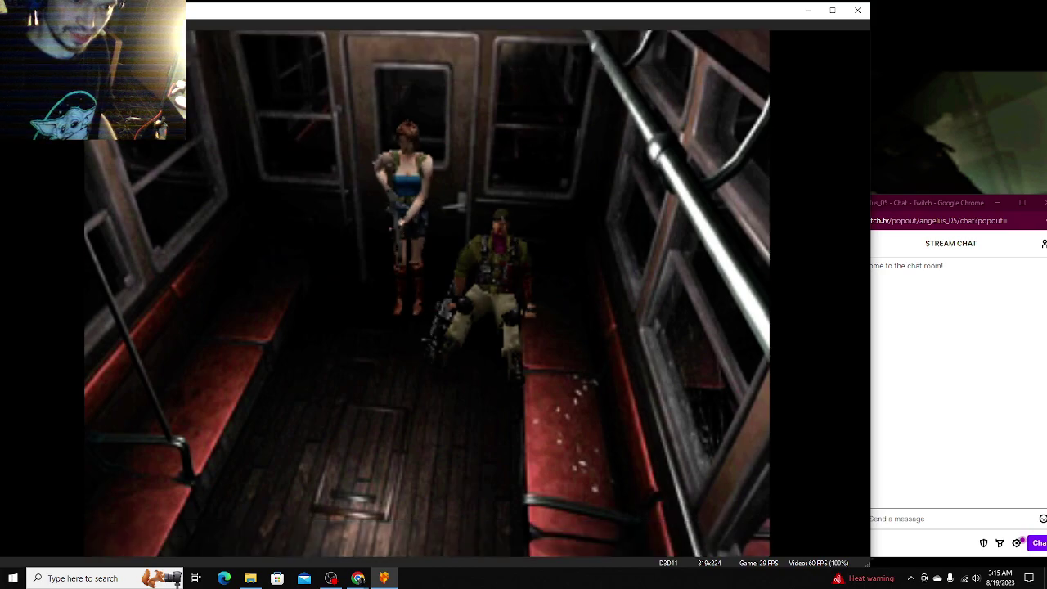
Step: Combine the 12 Flame Rounds with the G. Launcher in the inventory and resume play
key("Return")
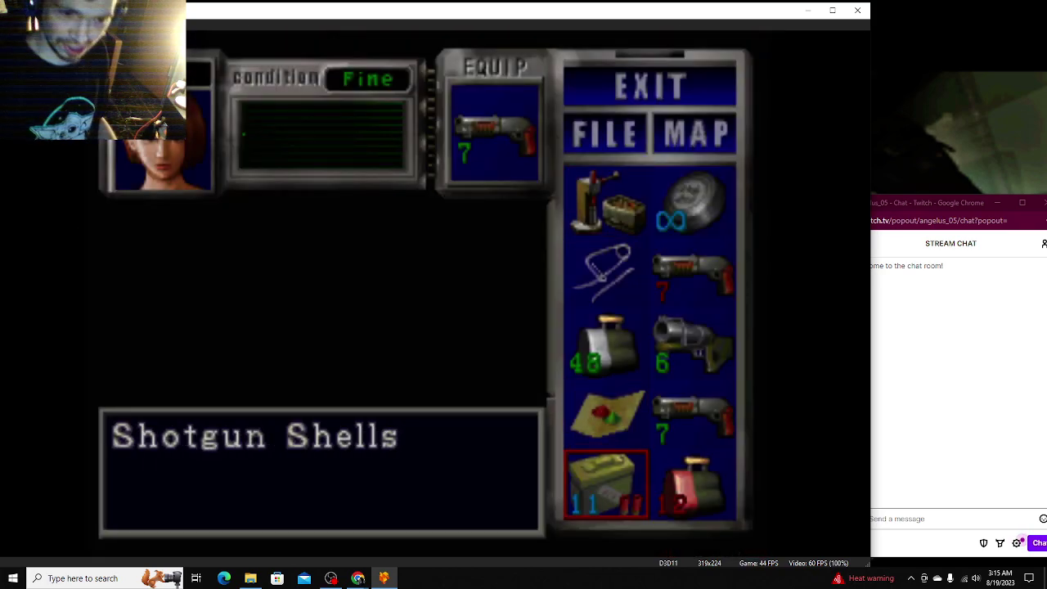
key("Return")
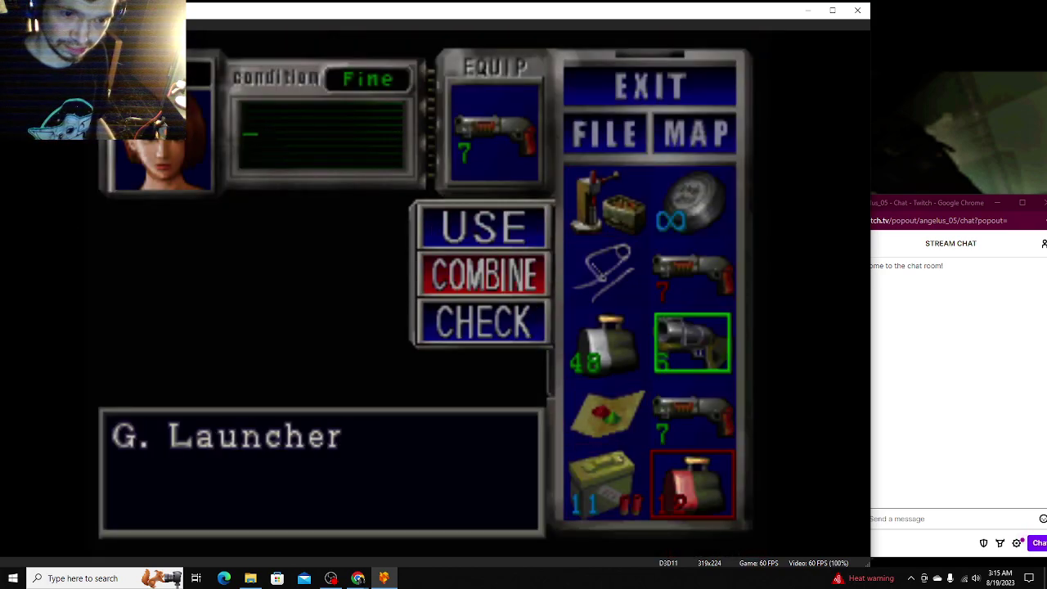
key("Return")
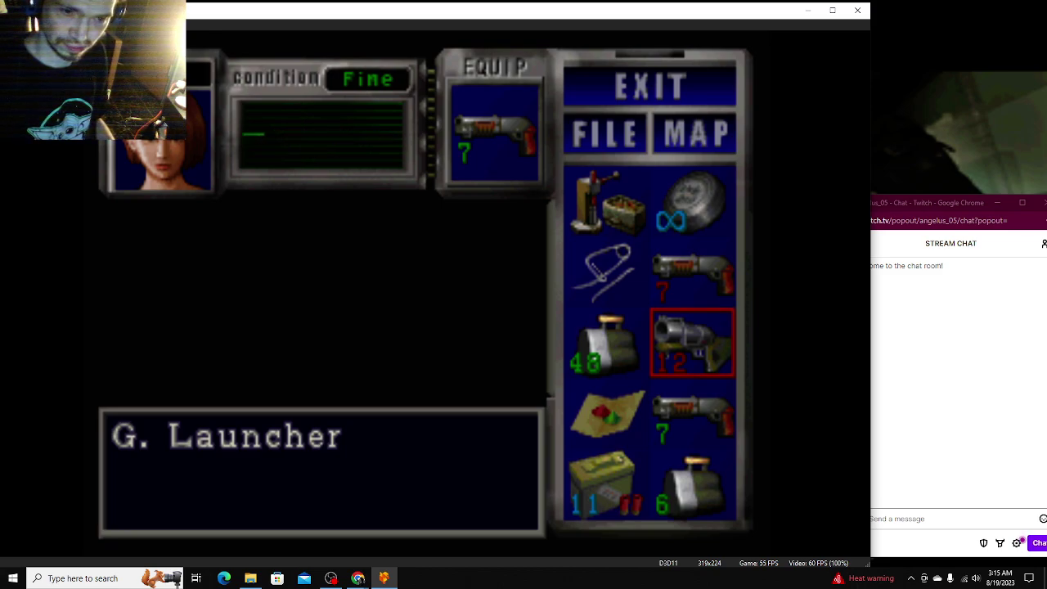
key("Escape")
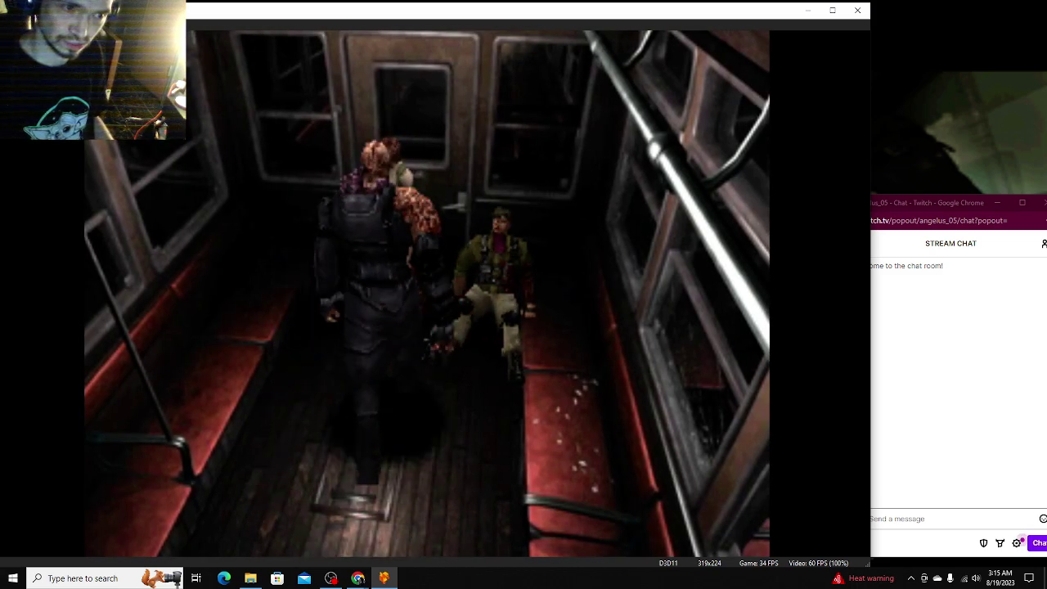
Step: Fire flame rounds repeatedly at the monster beside Carlos, setting the aisle ablaze
key("Return")
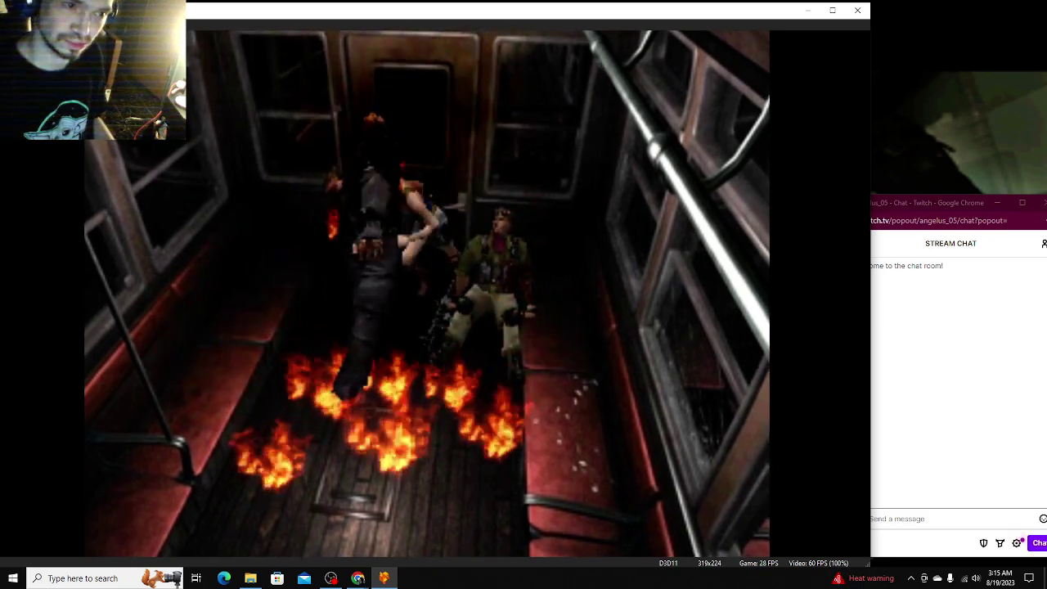
key("space")
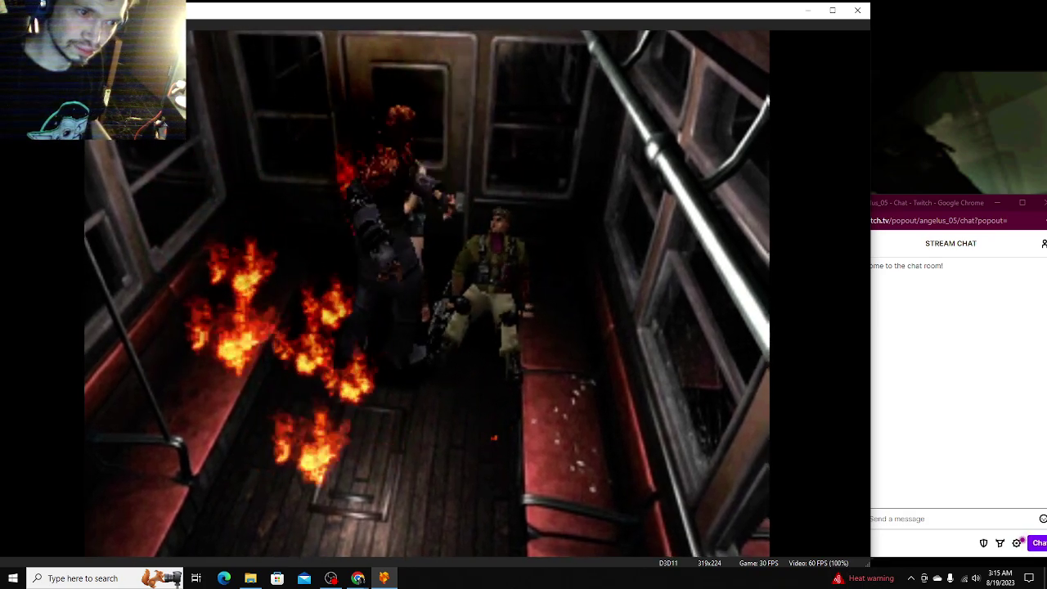
key("space")
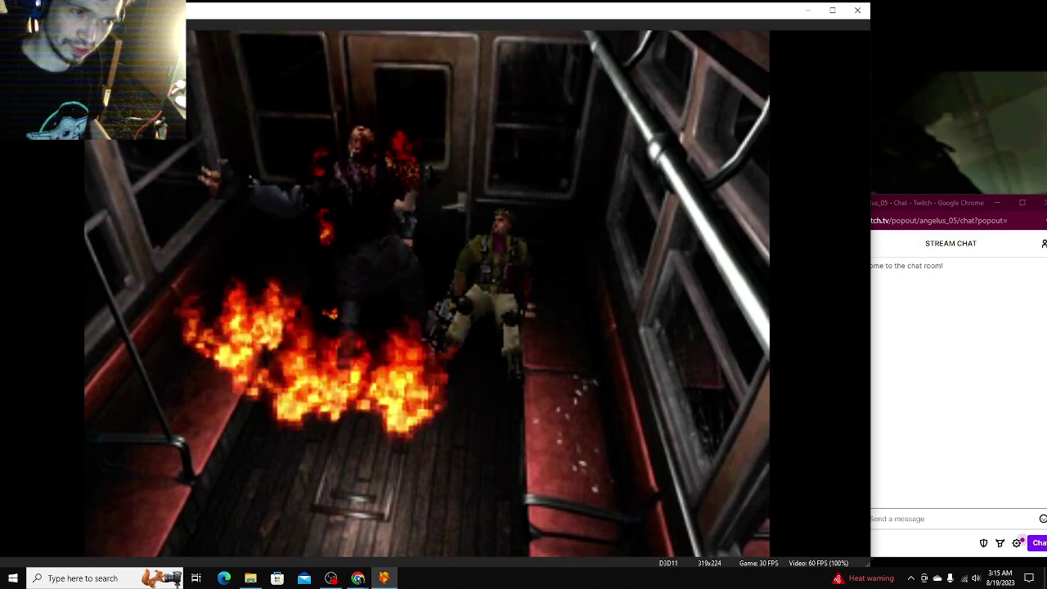
key("space")
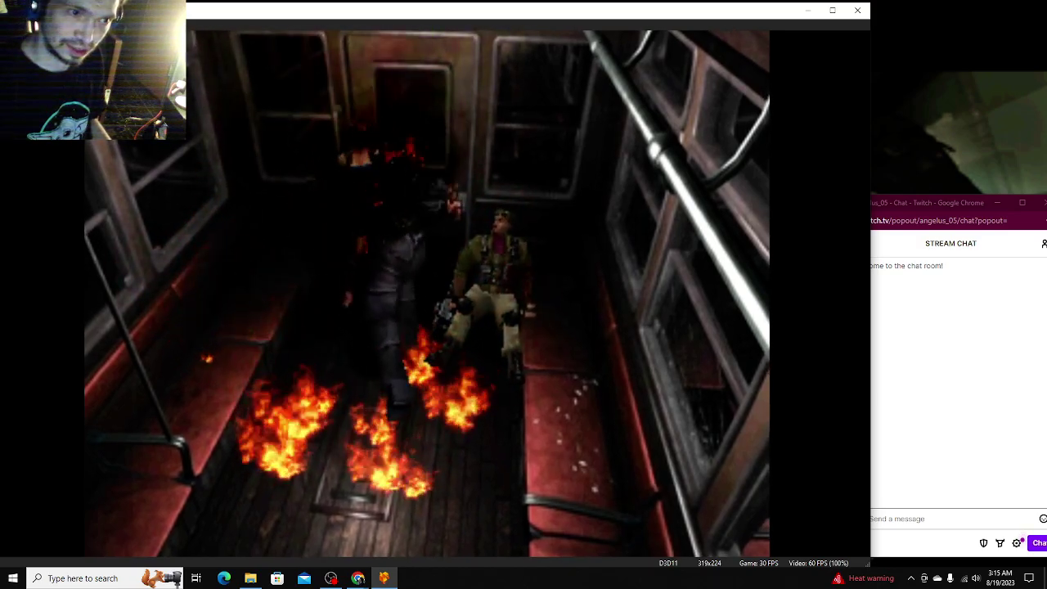
key("space")
key("space")
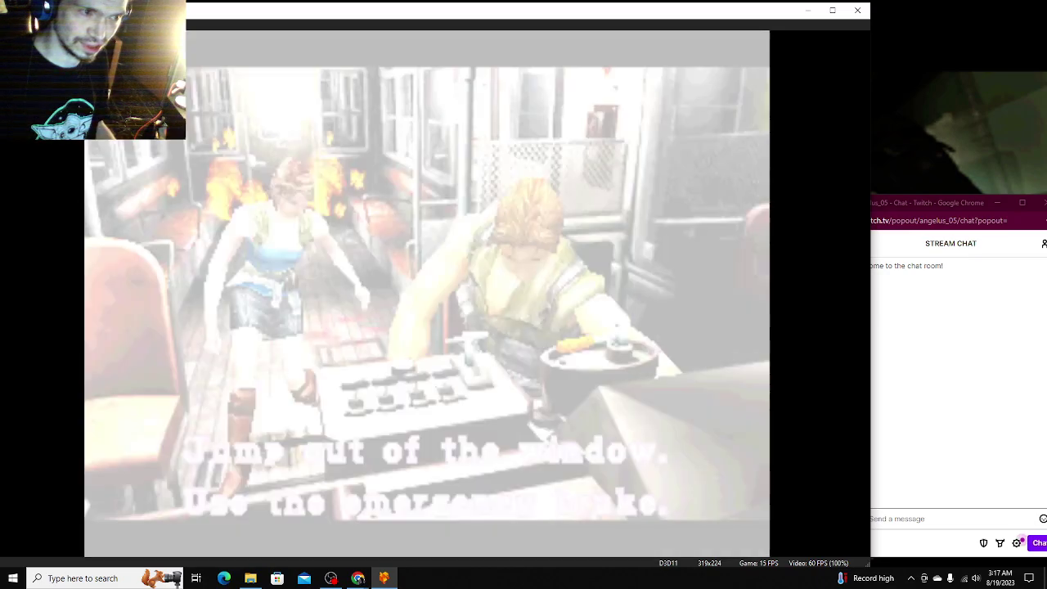
Step: Choose 'Use the emergency brake' in the train cutscene
key("Down")
key("Return")
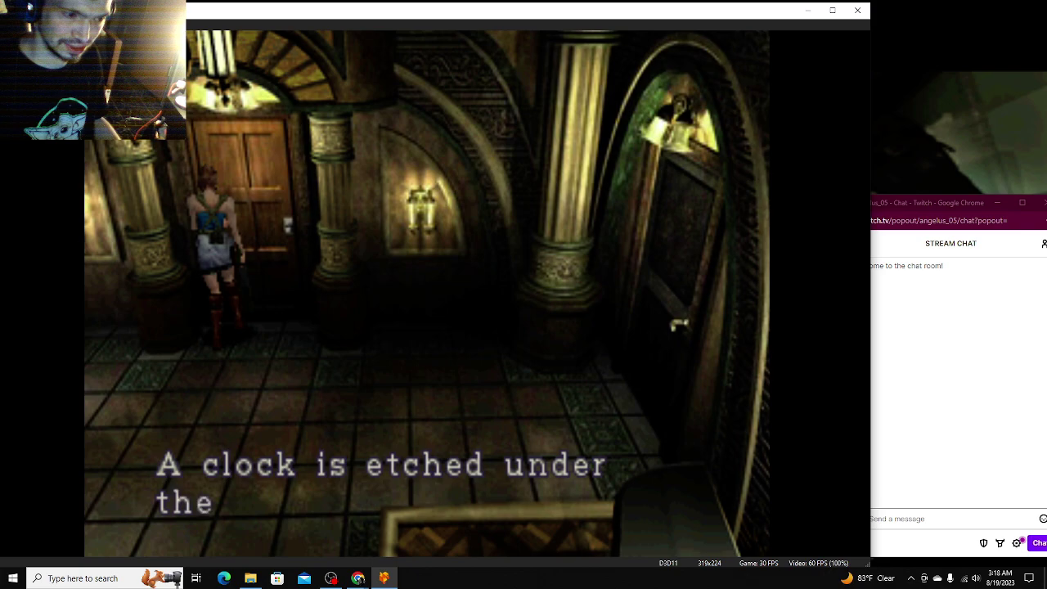
Step: Dismiss the keyhole message and try the Lockpick, which is refused as not needed
key("Return")
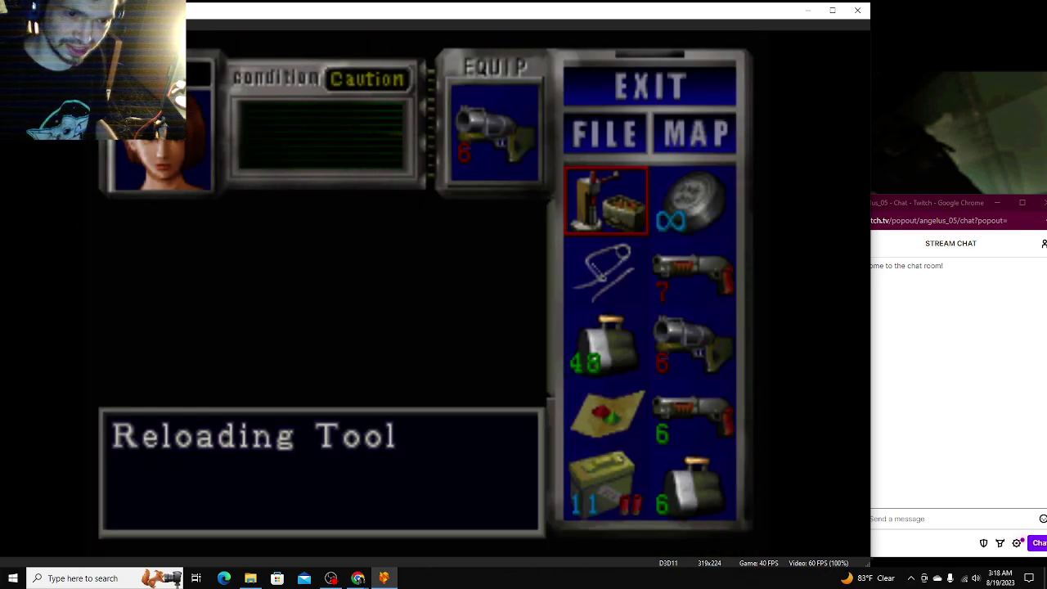
key("Down")
key("Return")
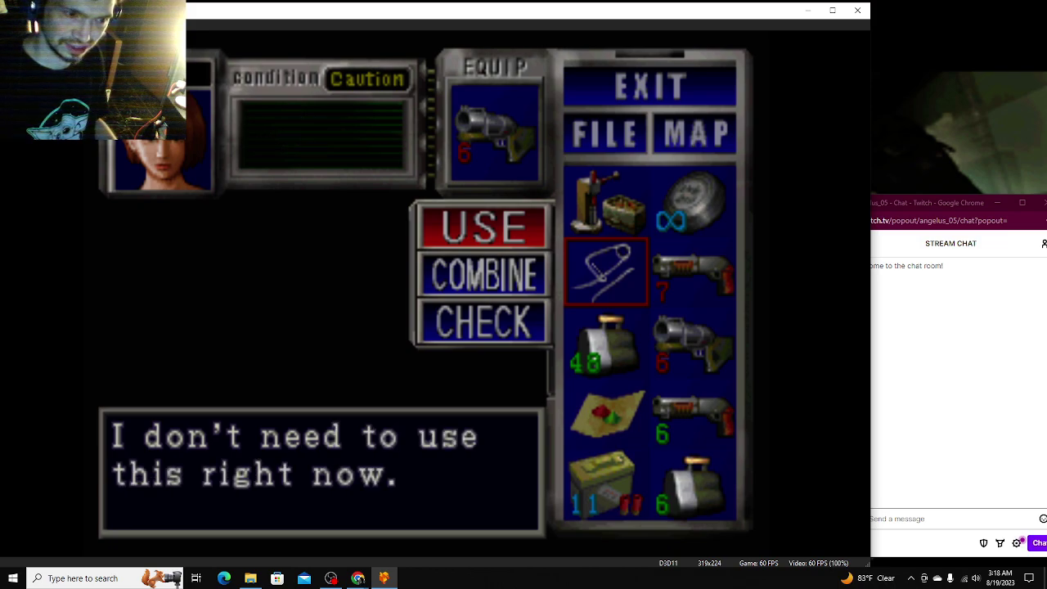
key("Return")
key("Right")
key("Escape")
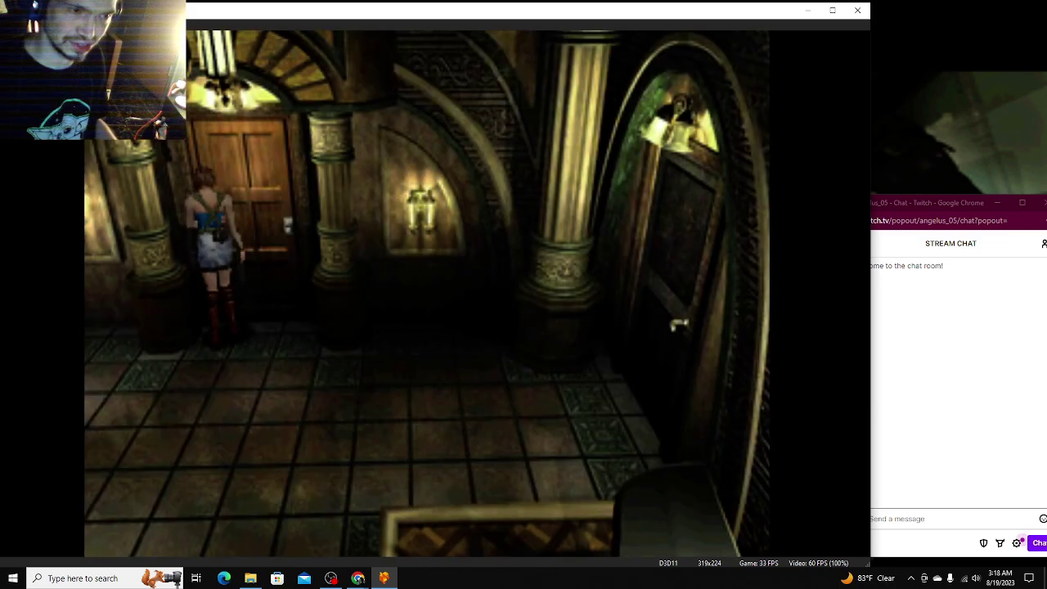
Step: Try the Lockpick once more, then walk Jill through the next wooden door
key("Return")
key("Down")
key("Return")
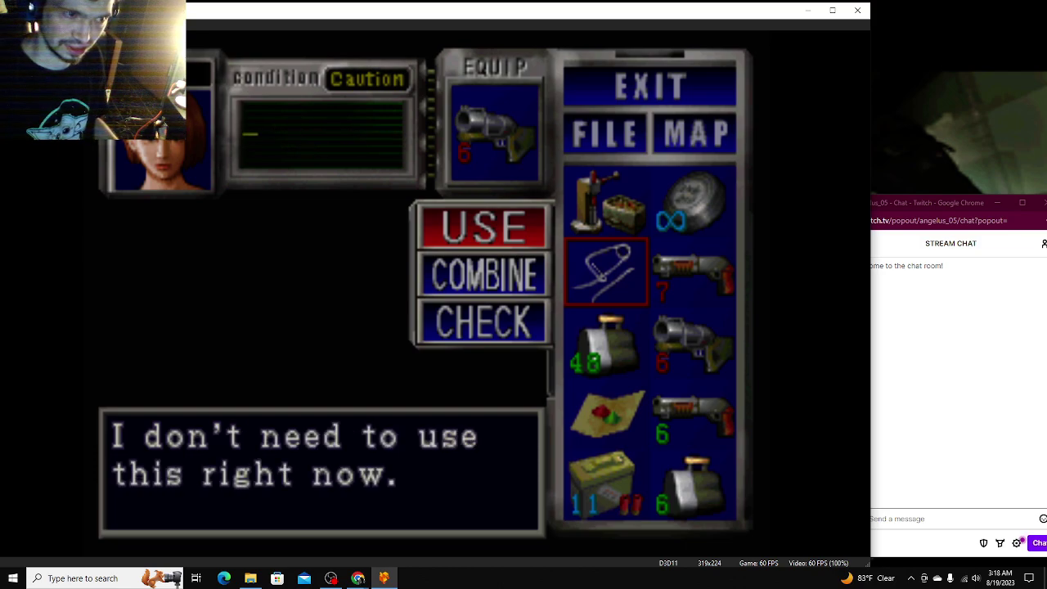
key("Return")
key("Escape")
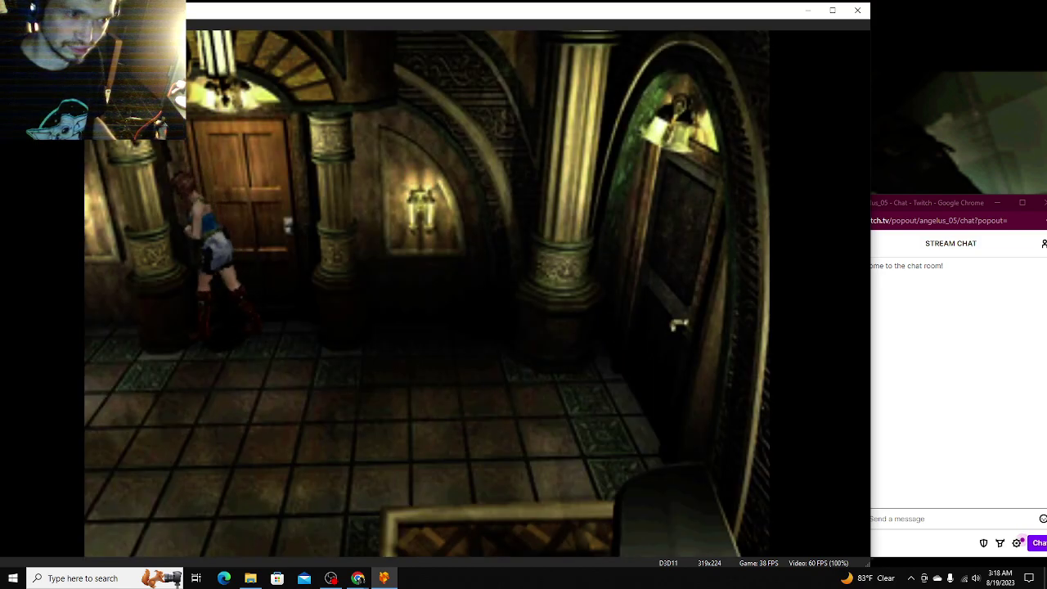
key("Left")
key("Left")
key("Left")
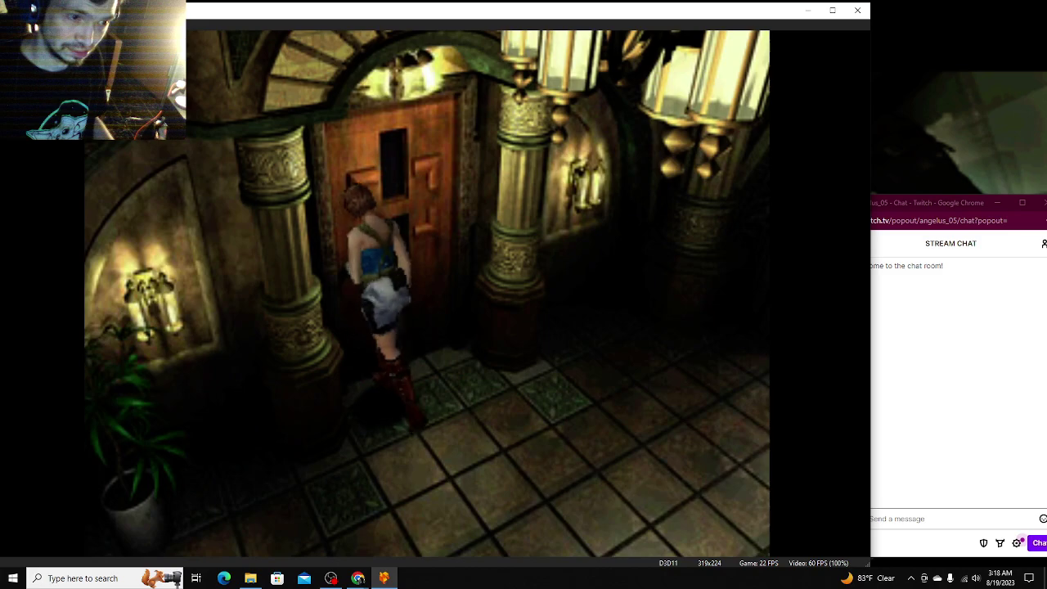
key("Return")
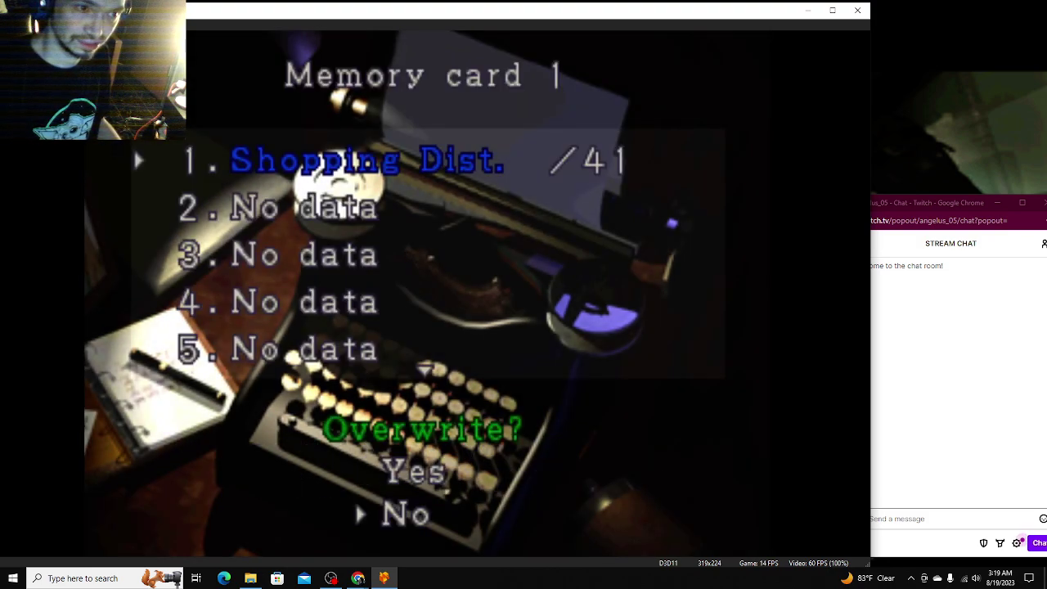
Step: Overwrite the Shopping Dist. save in memory card slot 1
key("Return")
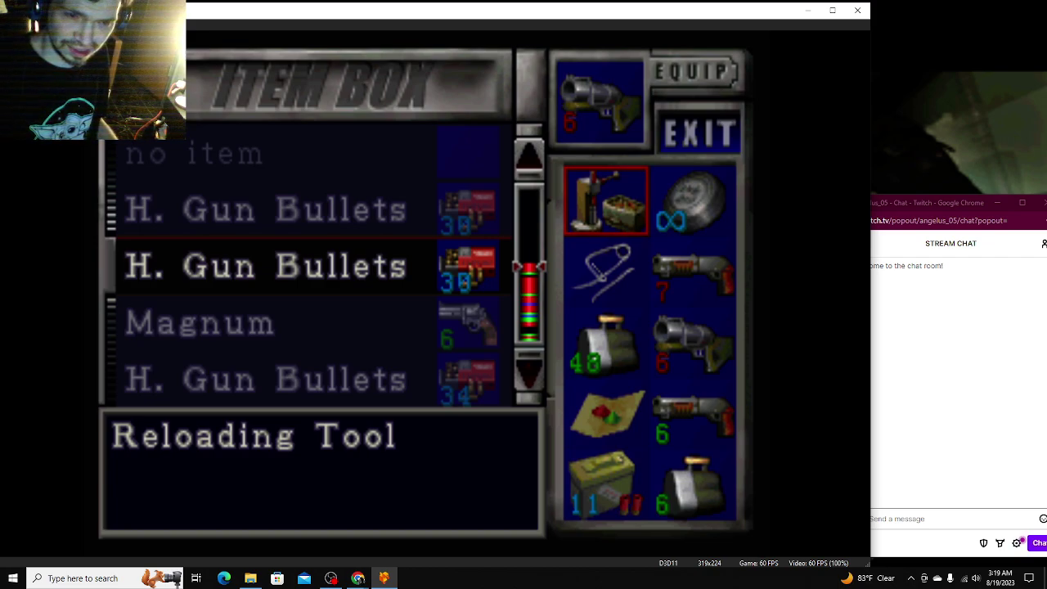
Step: Store the Grenade Rounds, merging both stacks into one box stack of 54
key("Down")
key("Down")
key("Down")
key("Down")
key("Right")
key("Down")
key("Down")
key("Down")
key("Down")
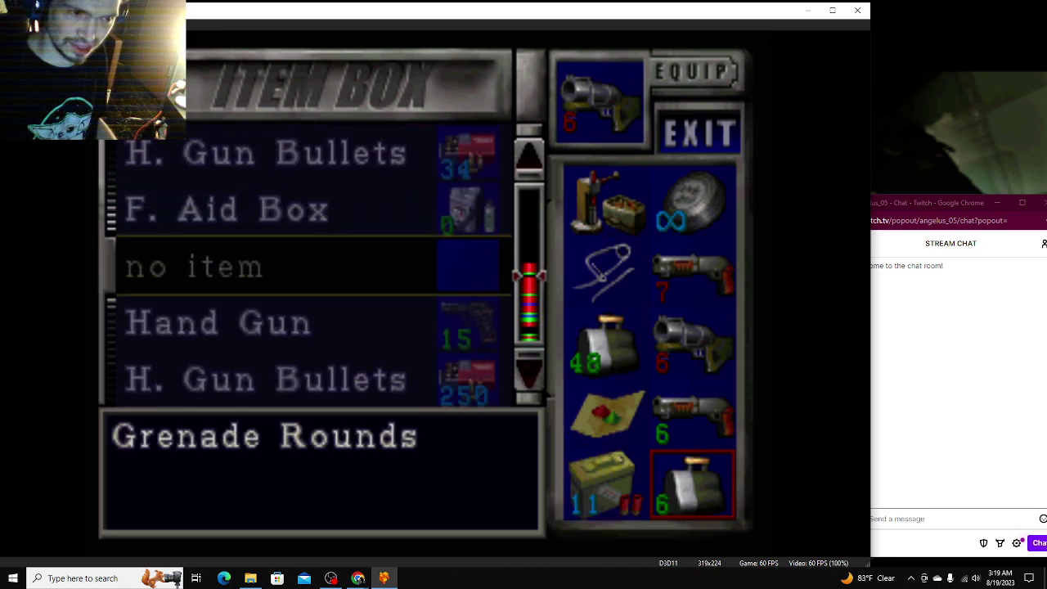
key("Return")
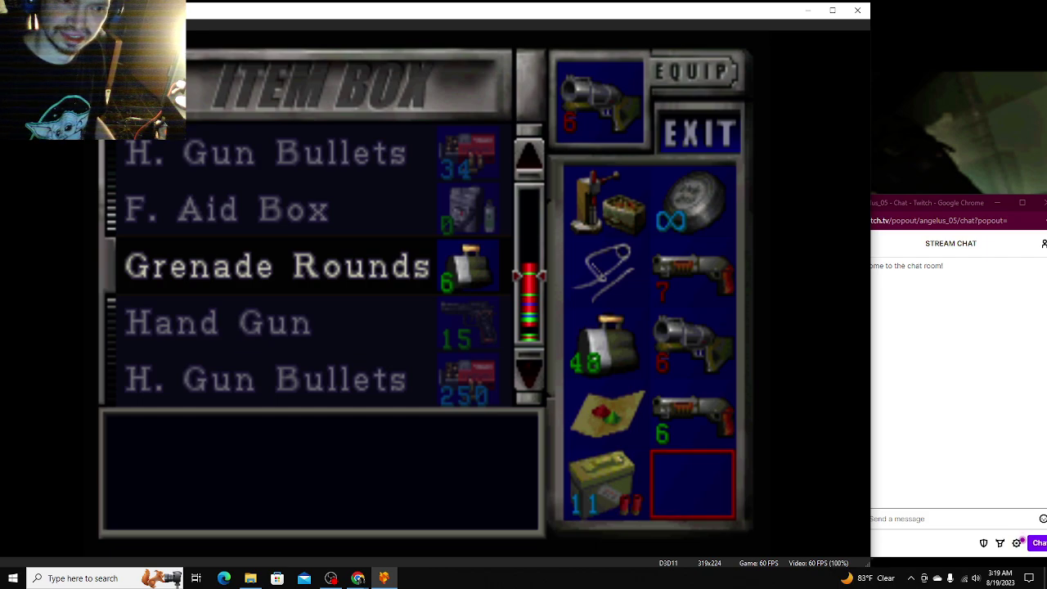
key("Up")
key("Return")
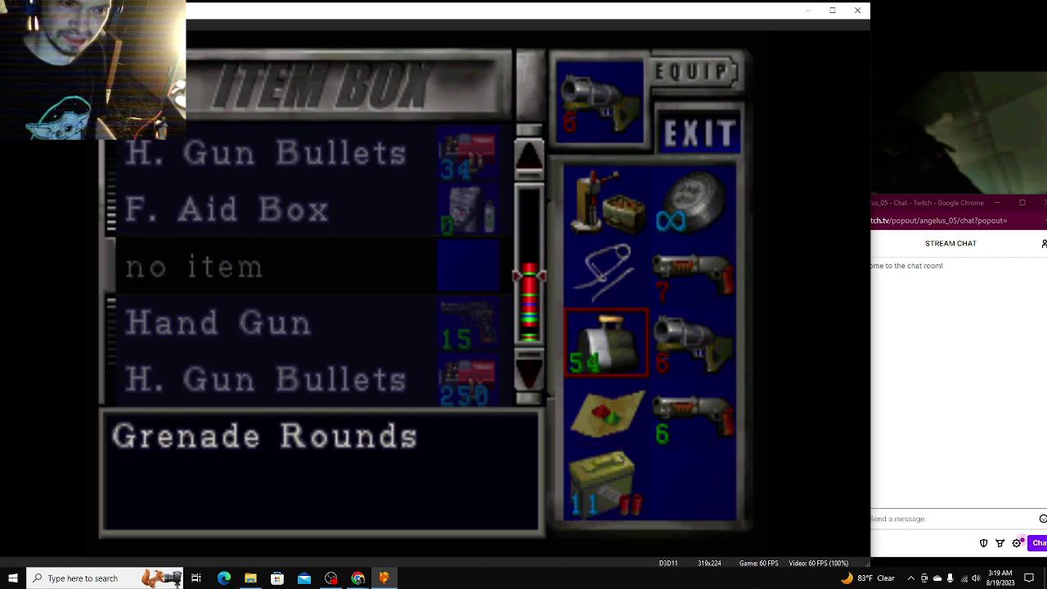
key("Return")
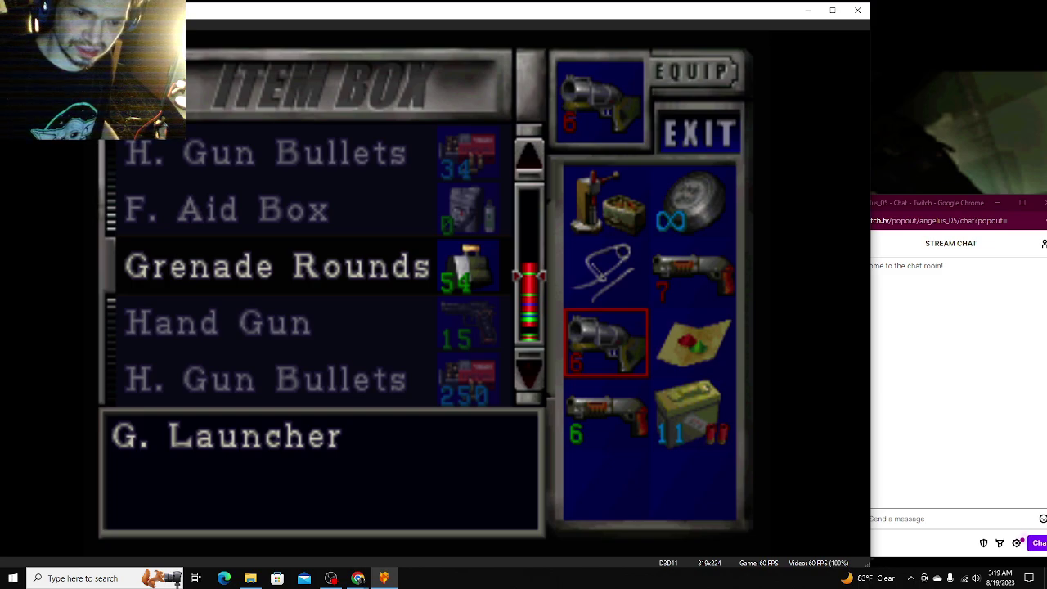
Step: Browse the item box contents, including the stored handgun bullets, and close it
key("Down")
key("Down")
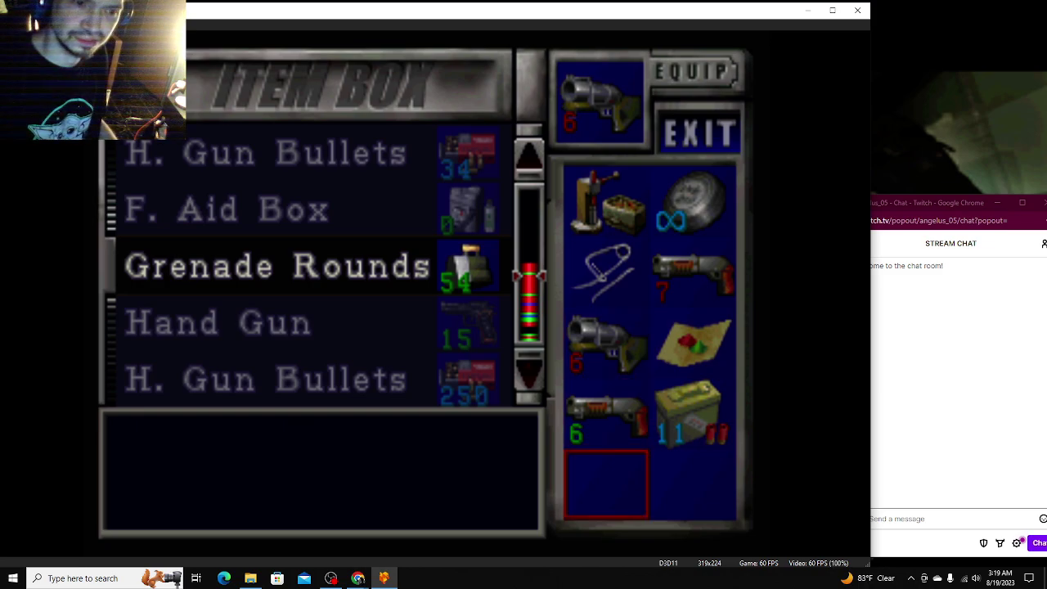
key("Down")
key("Down")
key("Down")
key("Down")
key("Down")
key("Down")
key("Down")
key("Down")
key("Down")
key("Down")
key("Down")
key("Down")
key("Down")
key("Down")
key("Down")
key("Down")
key("Down")
key("Down")
key("Down")
key("Down")
key("Down")
key("Up")
key("Up")
key("Up")
key("Up")
key("Up")
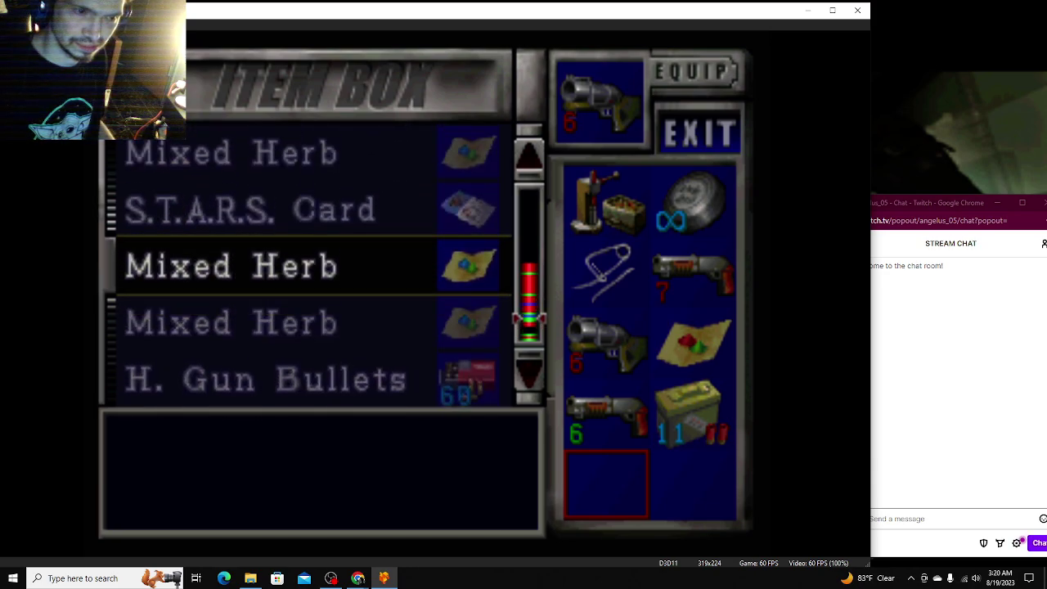
key("Up")
key("Up")
key("Up")
key("Up")
key("Up")
key("Up")
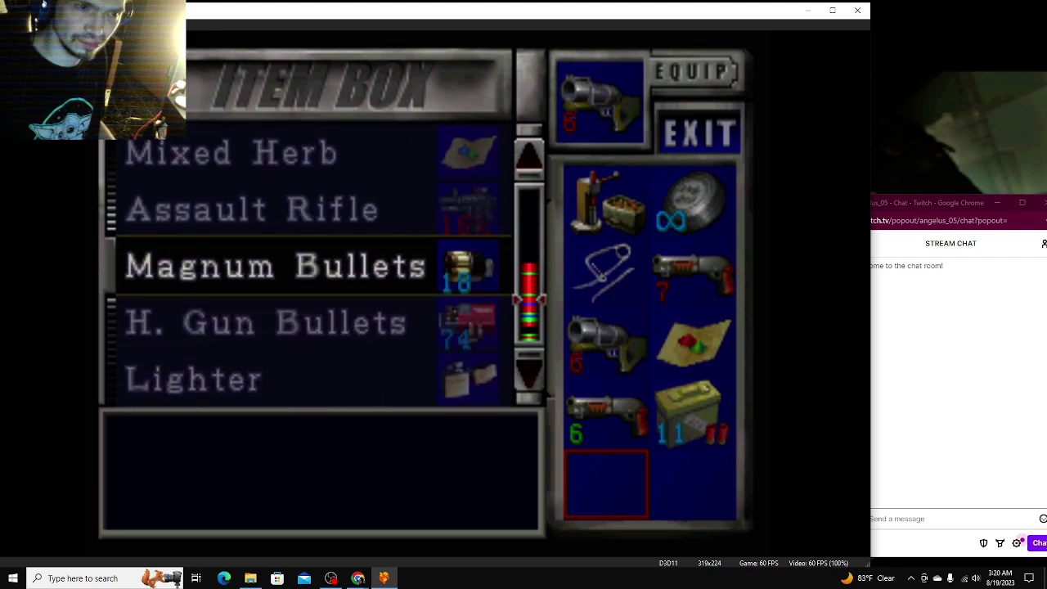
key("Up")
key("Up")
key("Up")
key("Up")
key("Up")
key("Up")
key("Up")
key("Up")
key("Up")
key("Up")
key("Up")
key("Up")
key("Up")
key("Up")
key("Up")
key("Up")
key("Up")
key("Up")
key("Up")
key("Down")
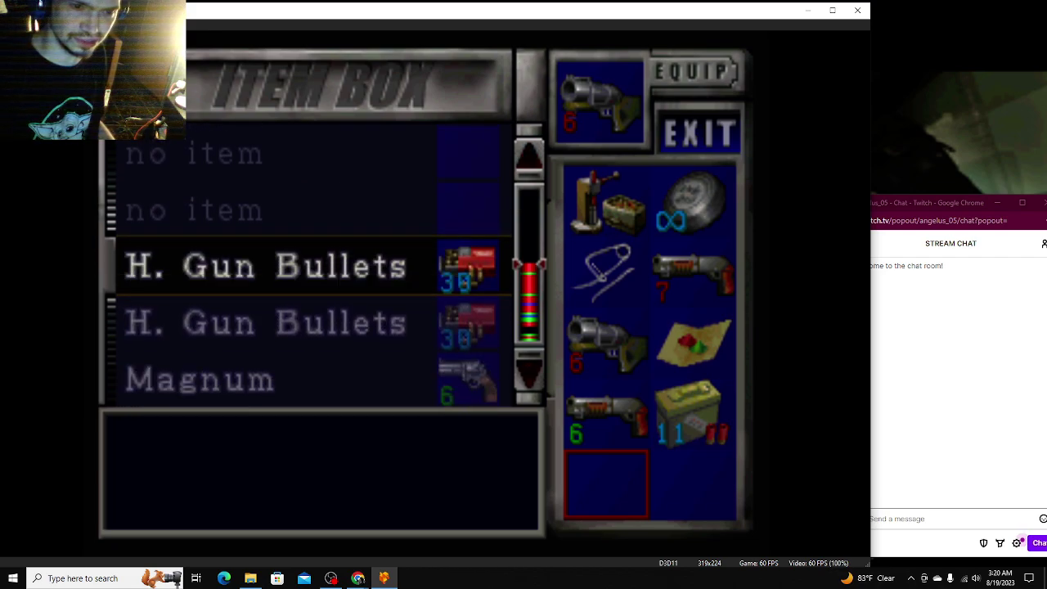
key("Escape")
key("Up")
key("Up")
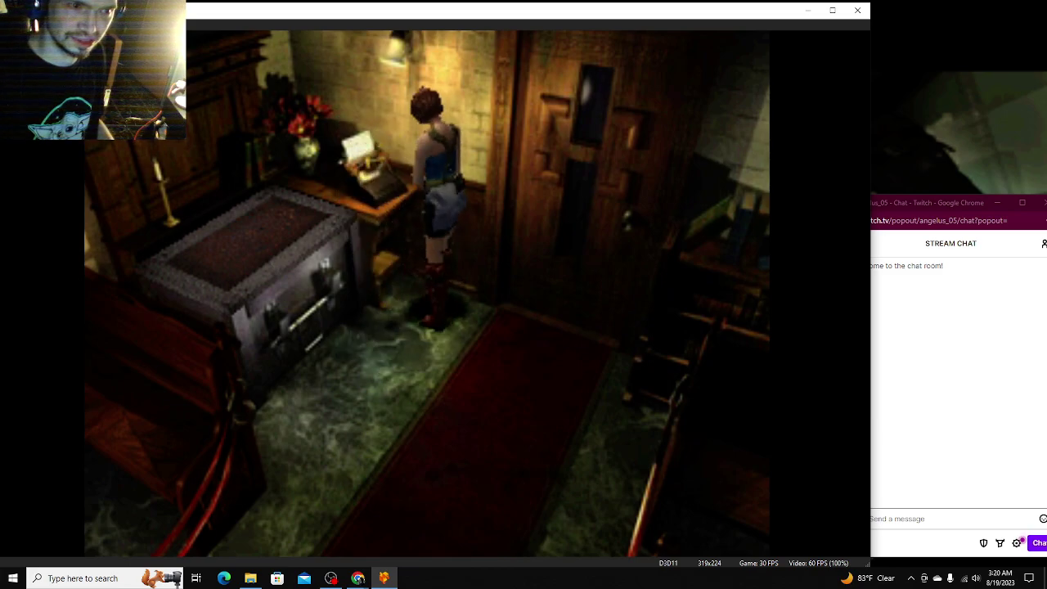
Step: Use a Mixed Herb to heal Jill back to Fine condition
key("Return")
key("Down")
key("Down")
key("Right")
key("Return")
key("Return")
key("Escape")
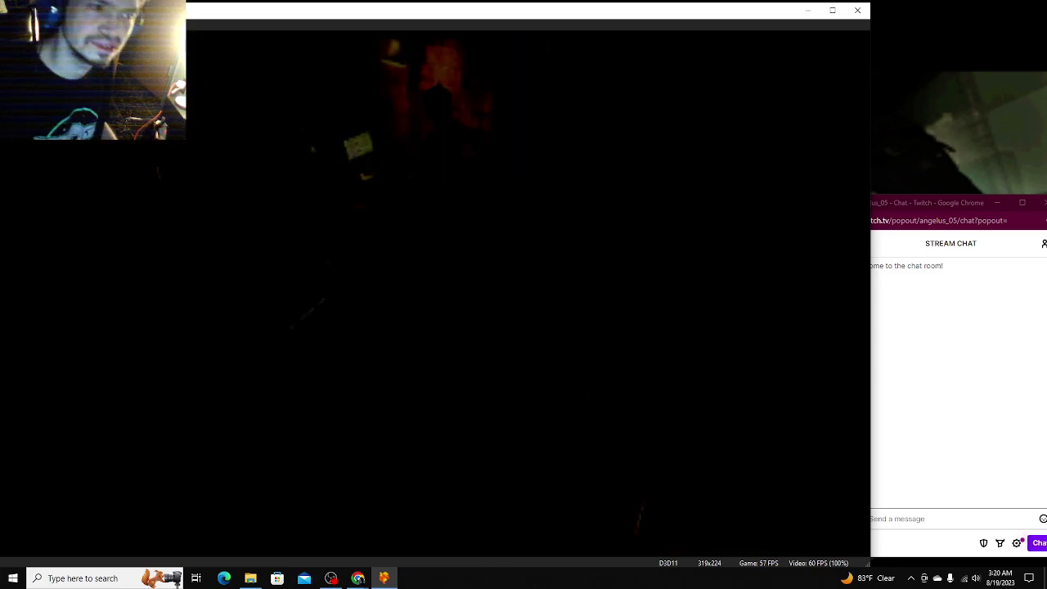
Step: Save with an Ink Ribbon at the typewriter, overwriting slot 1 as Chapel
key("Return")
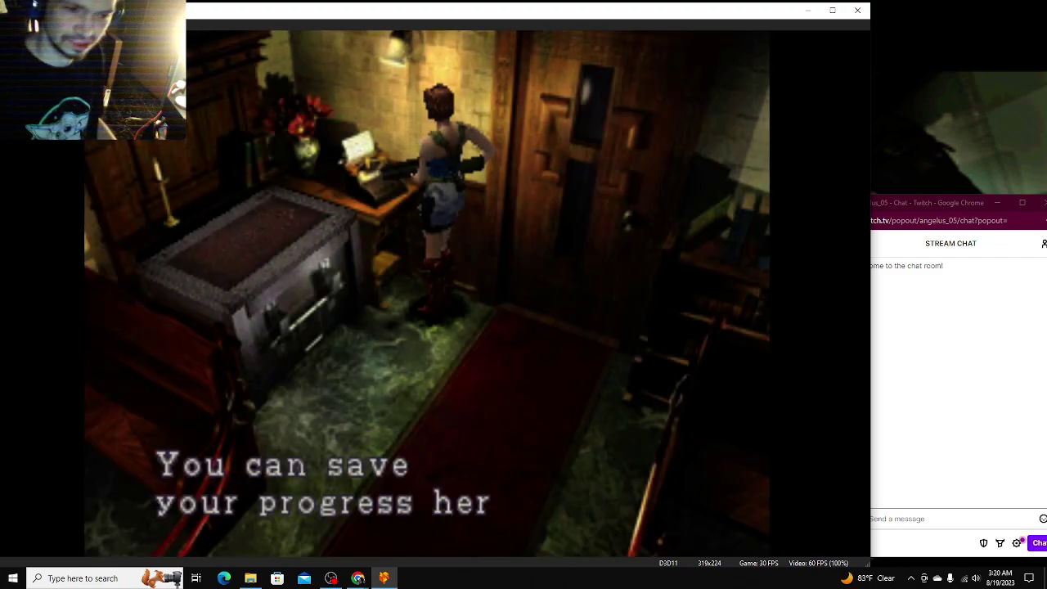
key("Return")
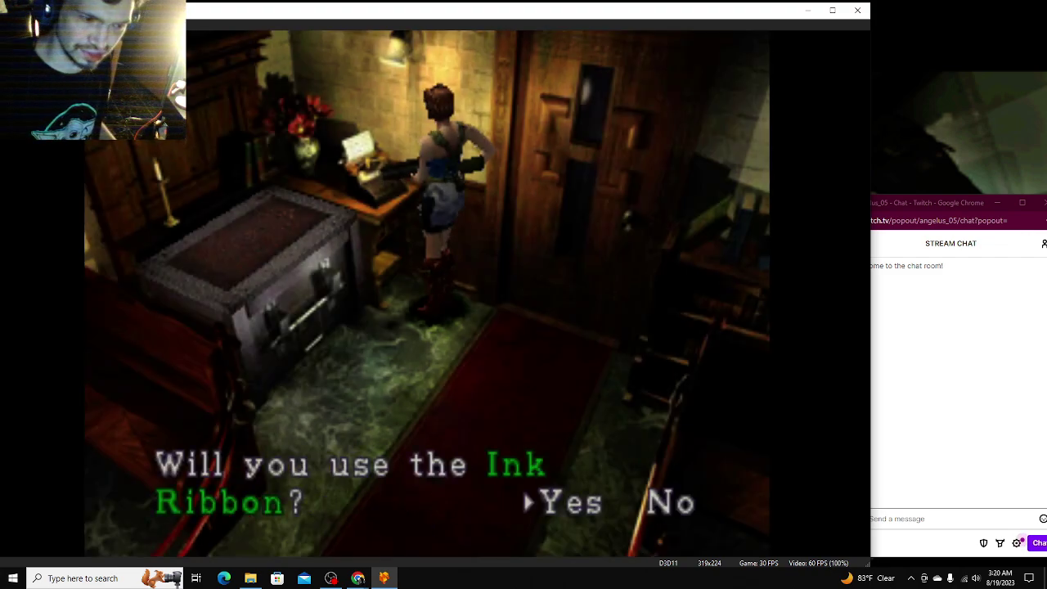
key("Return")
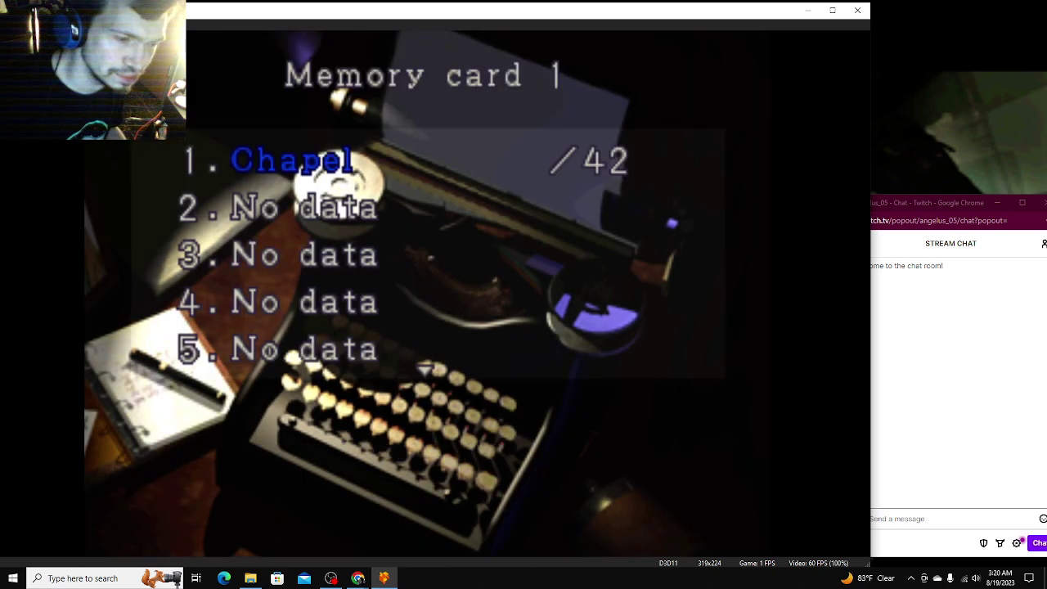
key("Return")
key("Up")
key("Return")
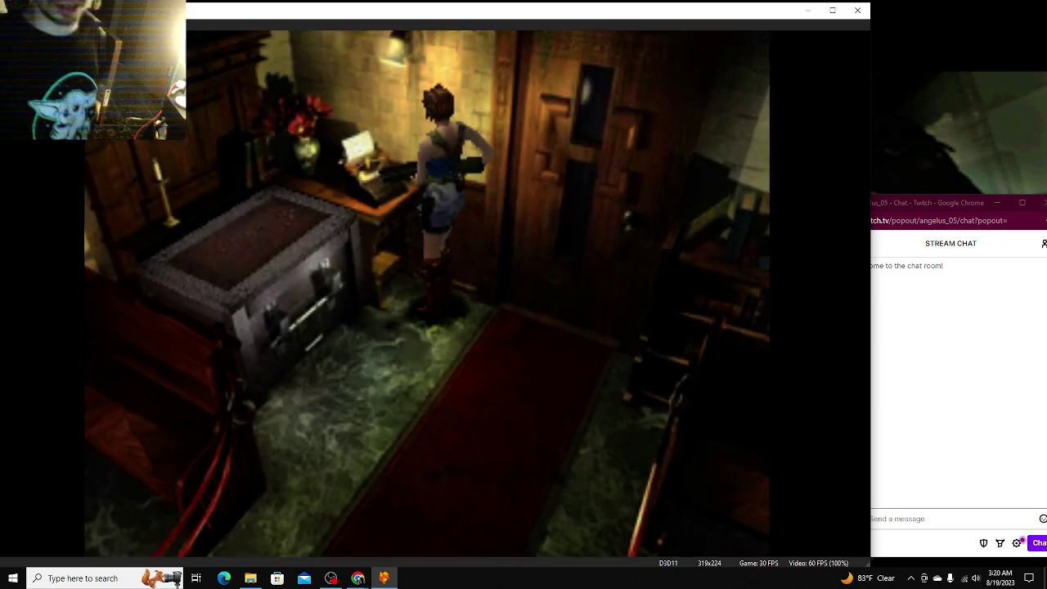
Step: Take the Clock T. Key from the chapel cabinet, then walk toward the Gun Powder A
key("Down")
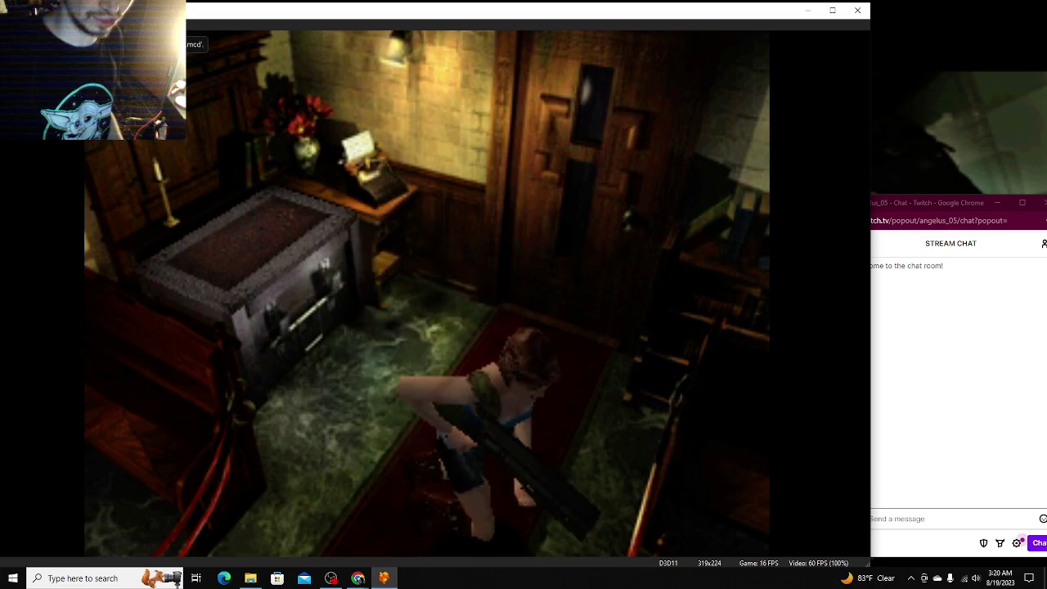
key("Up")
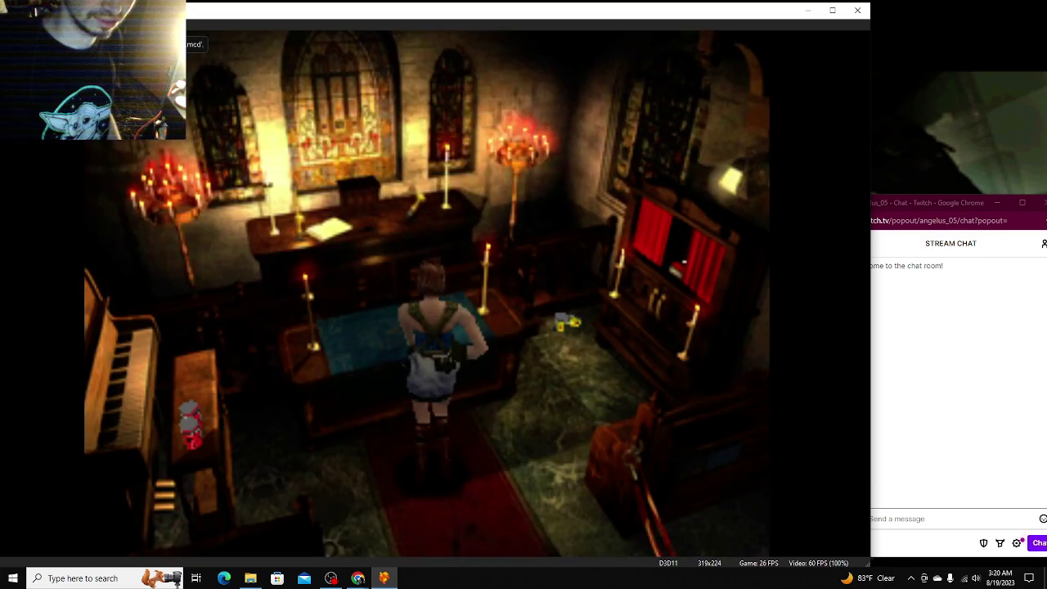
key("Right")
key("x")
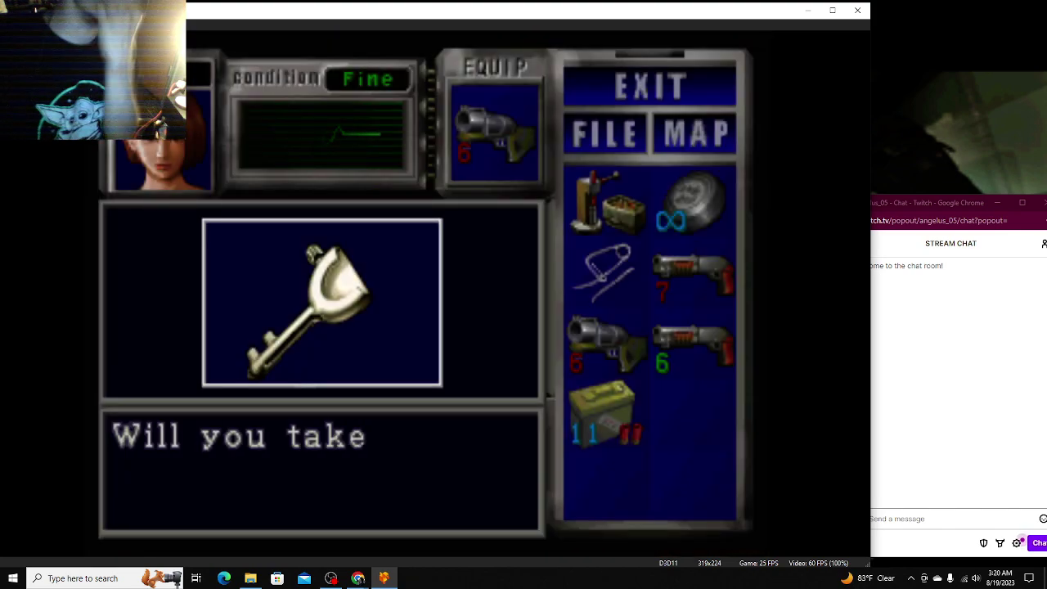
key("x")
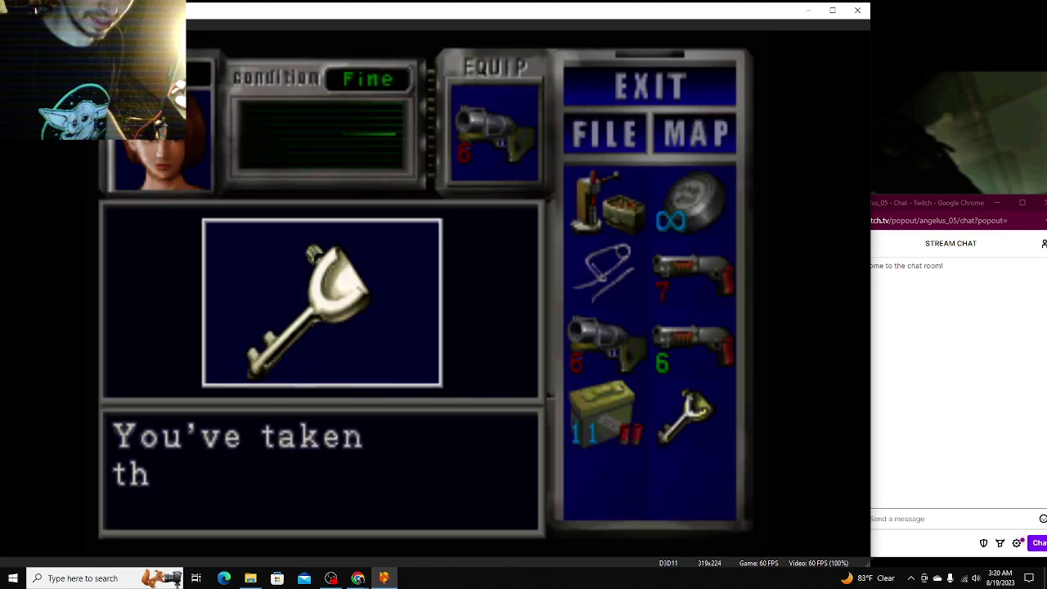
key("x")
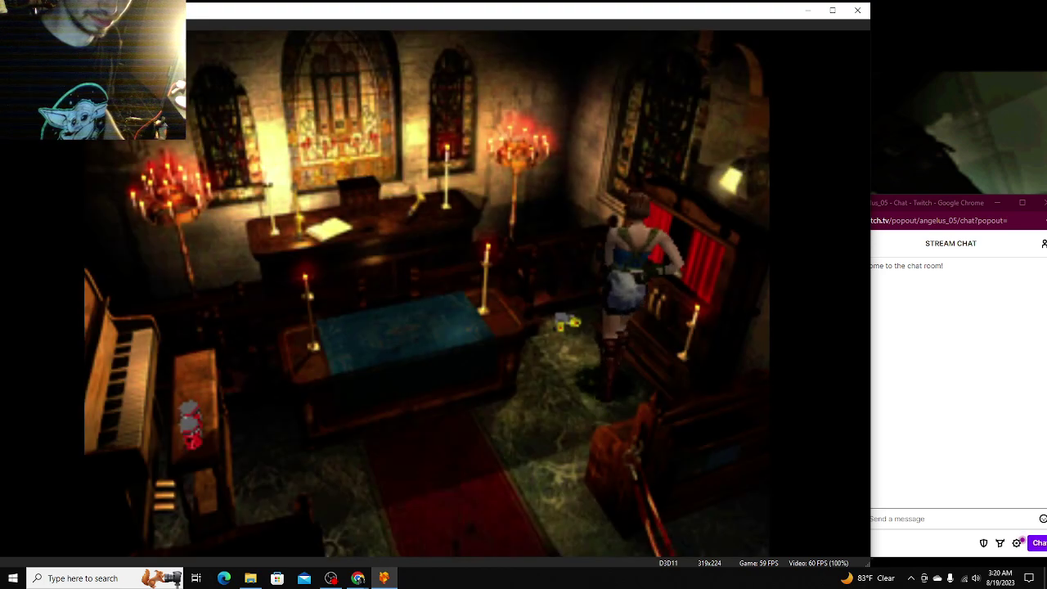
key("Left")
key("Left")
key("Left")
key("Left")
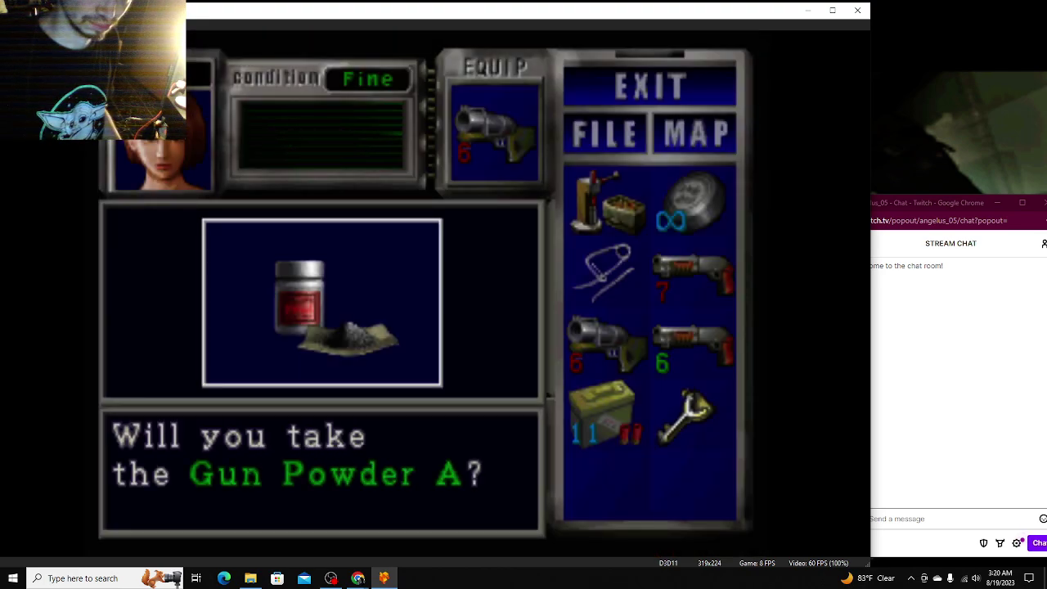
Step: Pick up Gun Powder A and combine it with the Reloading Tool into H.G. Bullets E
key("Return")
key("Return")
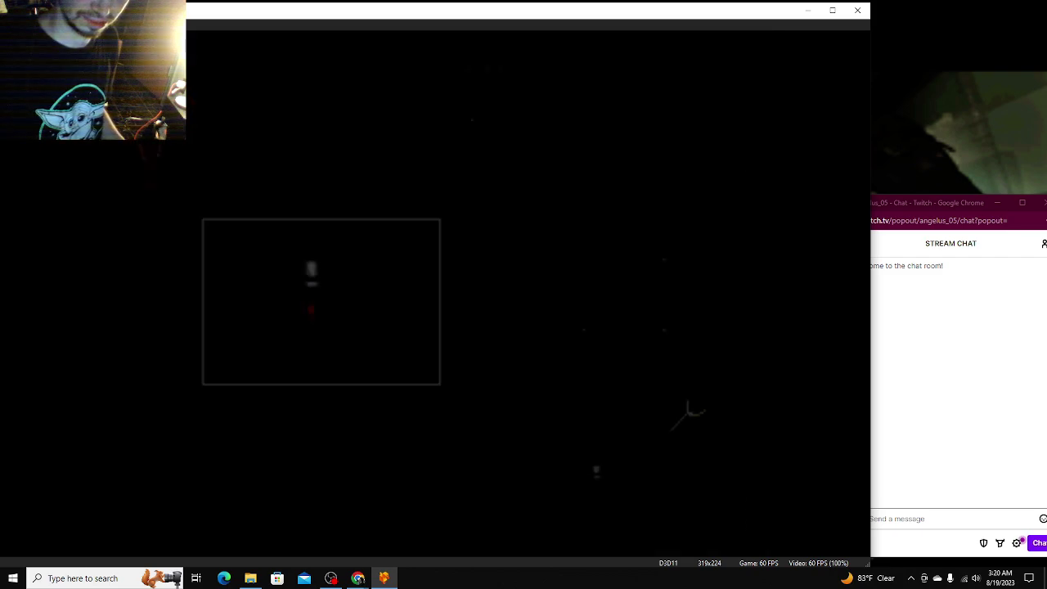
key("F1")
key("Down")
key("Down")
key("Down")
key("Return")
key("Down")
key("Up")
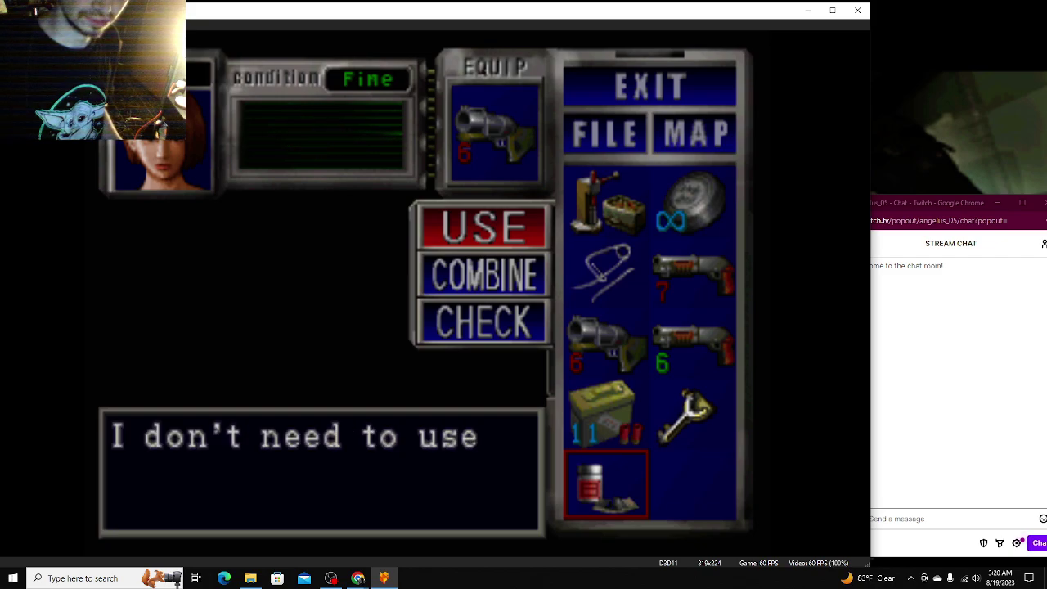
key("Return")
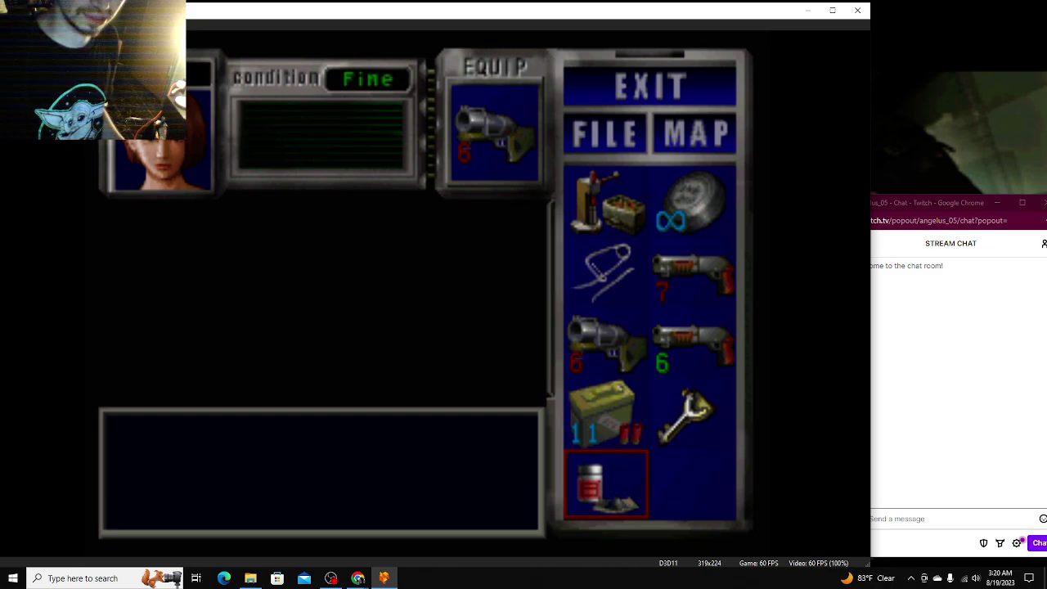
key("Return")
key("Down")
key("Return")
key("Up")
key("Up")
key("Up")
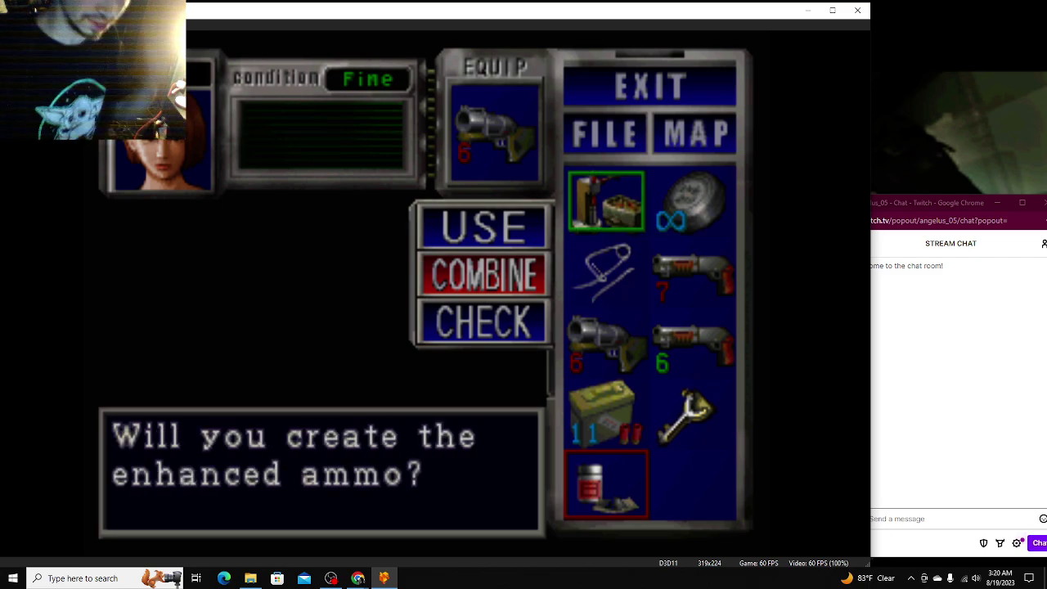
key("Return")
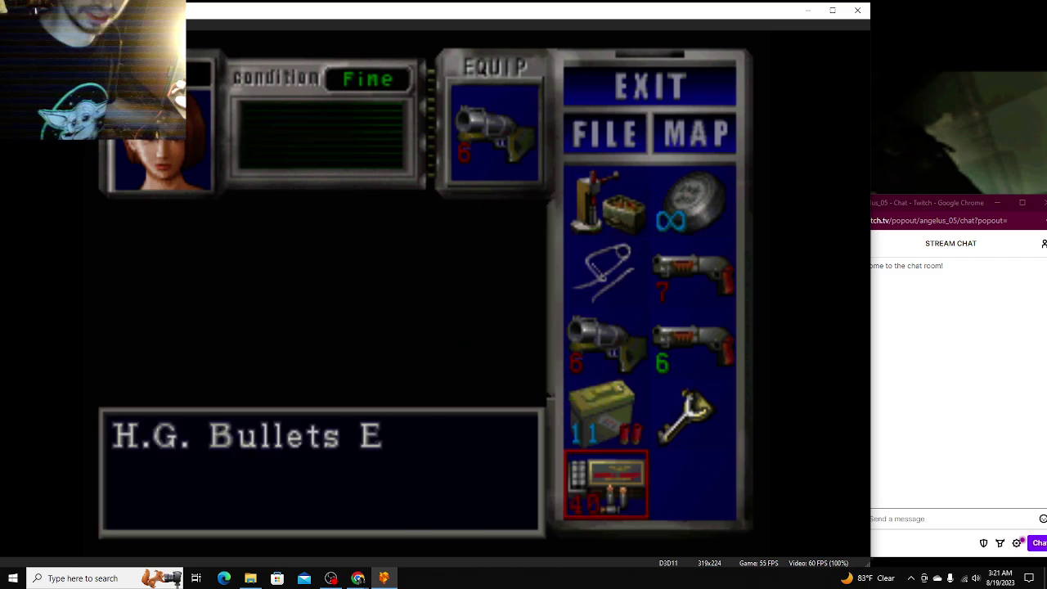
key("Escape")
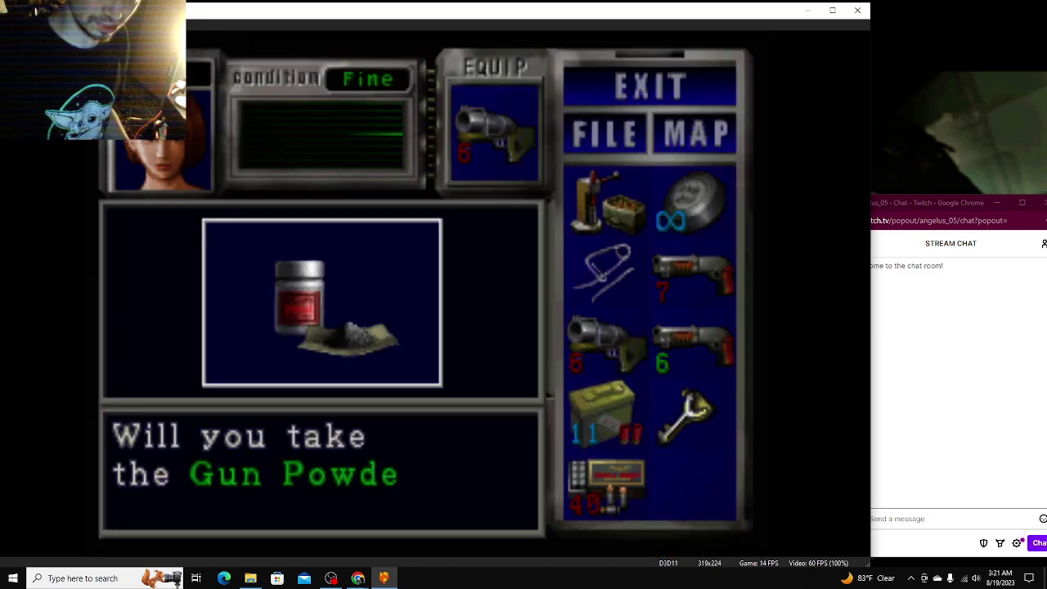
Step: Take a second Gun Powder A and combine it with the Reloading Tool as well
key("Return")
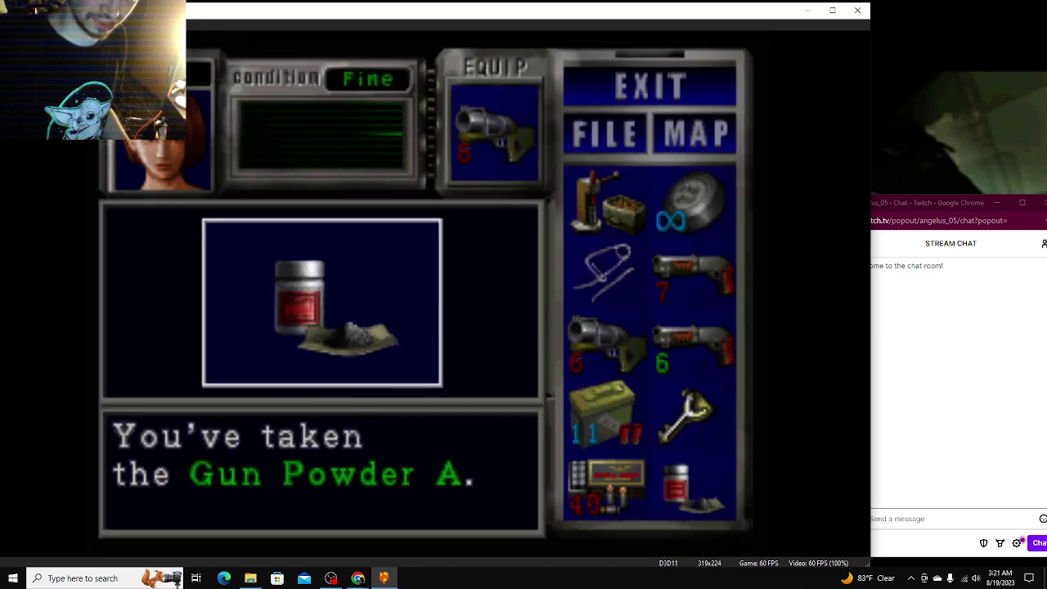
key("Return")
key("Escape")
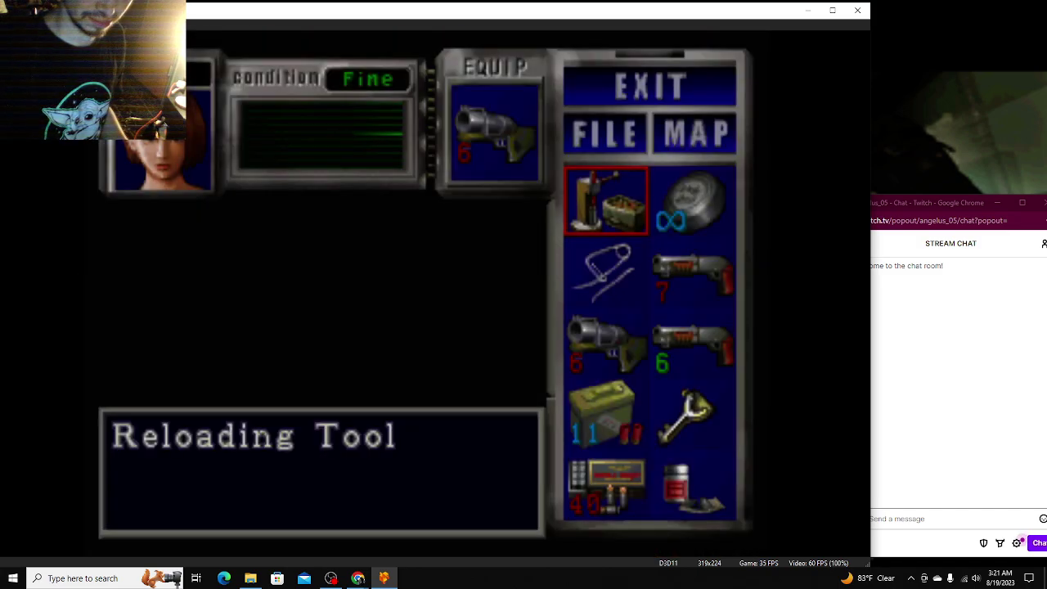
key("Down")
key("Down")
key("Down")
key("Right")
key("Down")
key("Return")
key("Down")
key("Up")
key("Up")
key("Up")
key("Return")
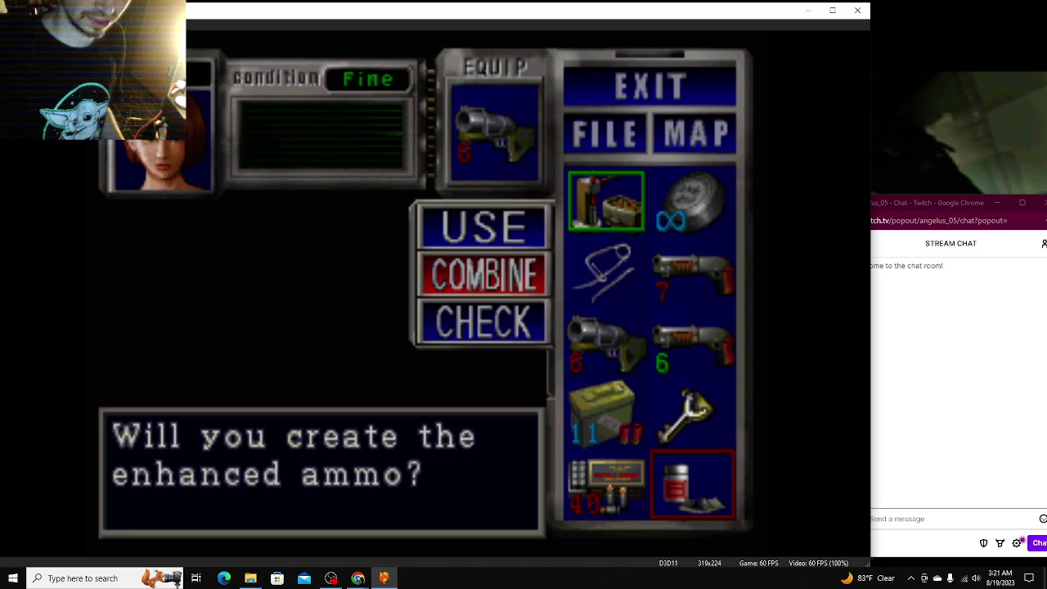
key("Return")
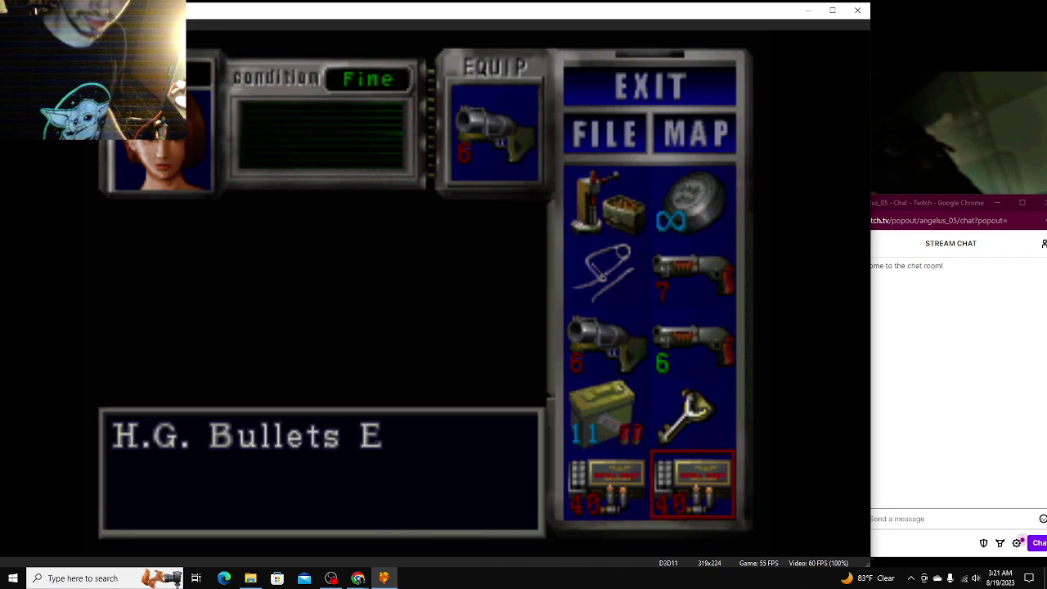
Step: Merge the two H.G. Bullets E stacks into one stack of 80 and close the inventory
key("Return")
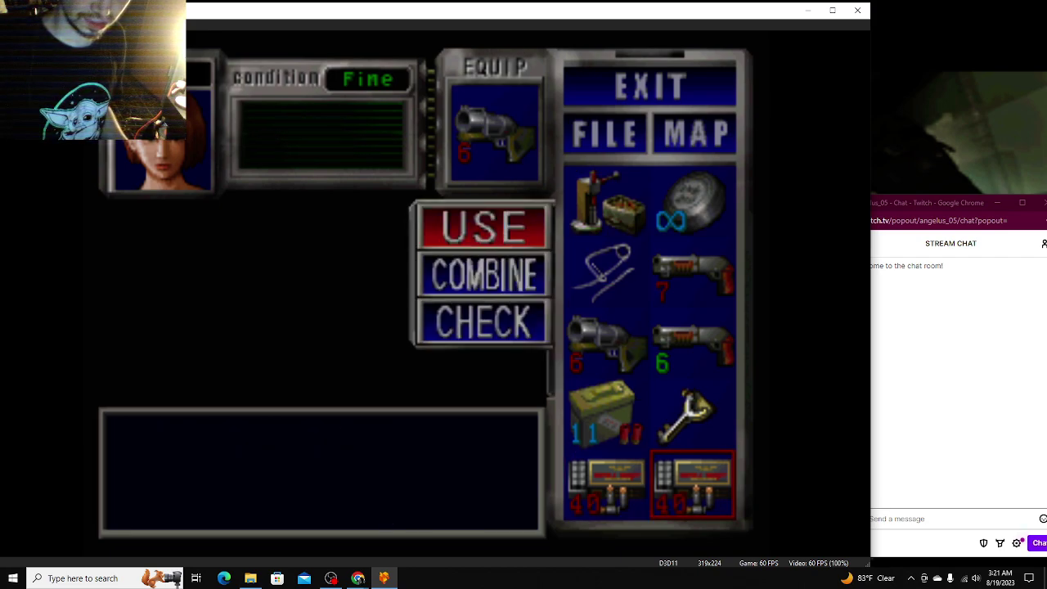
key("Down")
key("Return")
key("Left")
key("Return")
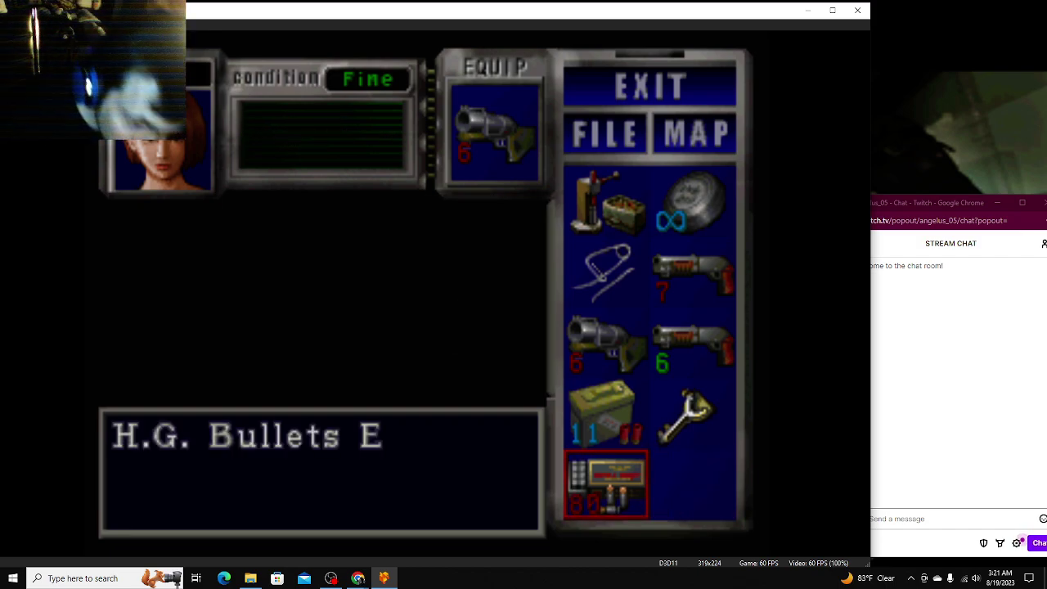
key("Escape")
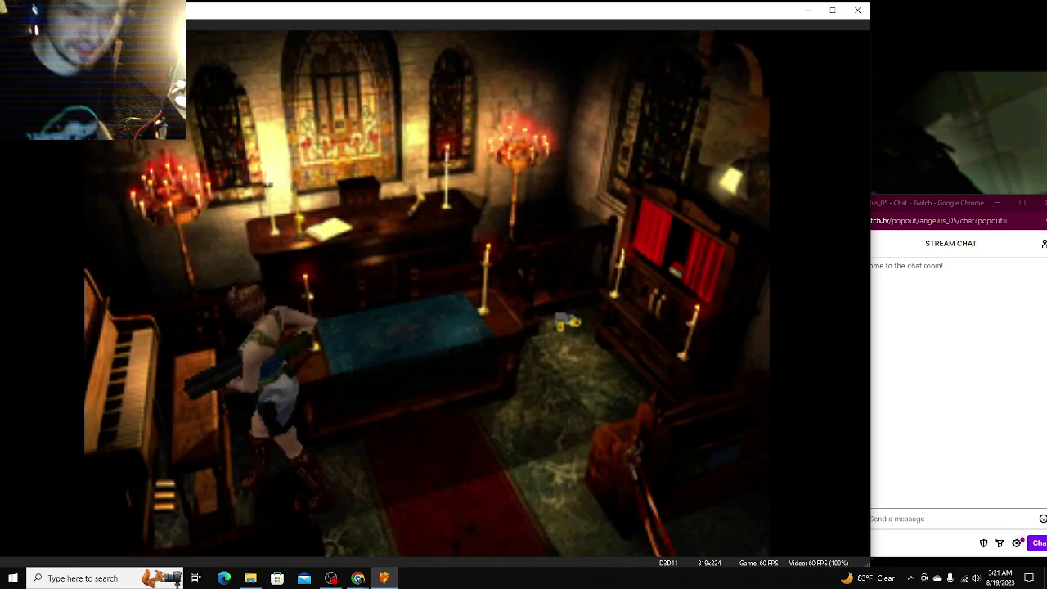
Step: Walk Jill to the back of the chapel and pick up Gun Powder B
key("Right")
key("Up")
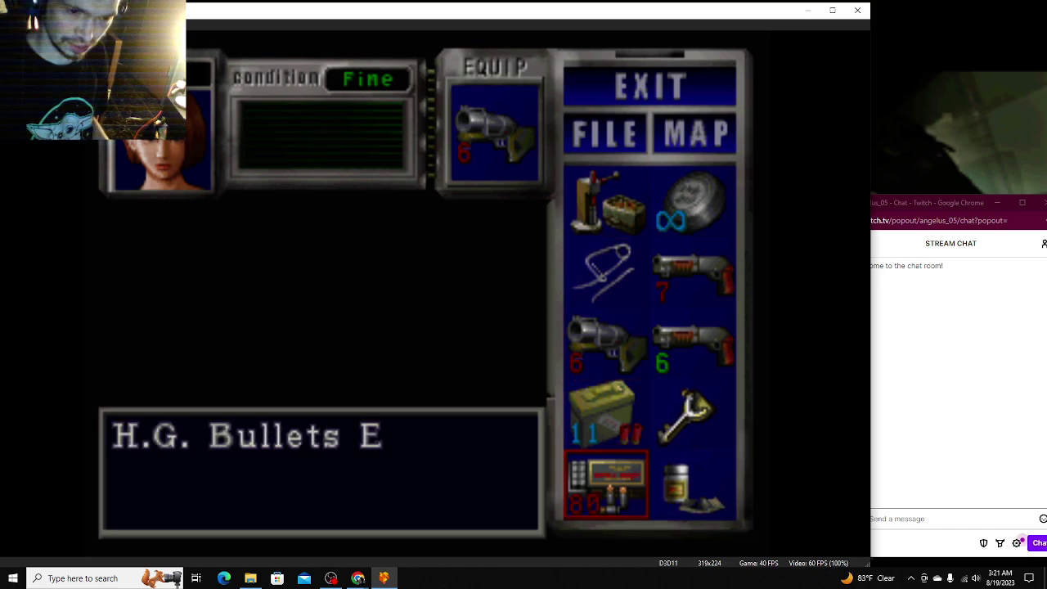
Step: Combine Gun Powder B with the Reloading Tool into S.G. Shell E, confirming Yes
key("Down")
key("Return")
key("Down")
key("Return")
key("Up")
key("Up")
key("Left")
key("Up")
key("Up")
key("Return")
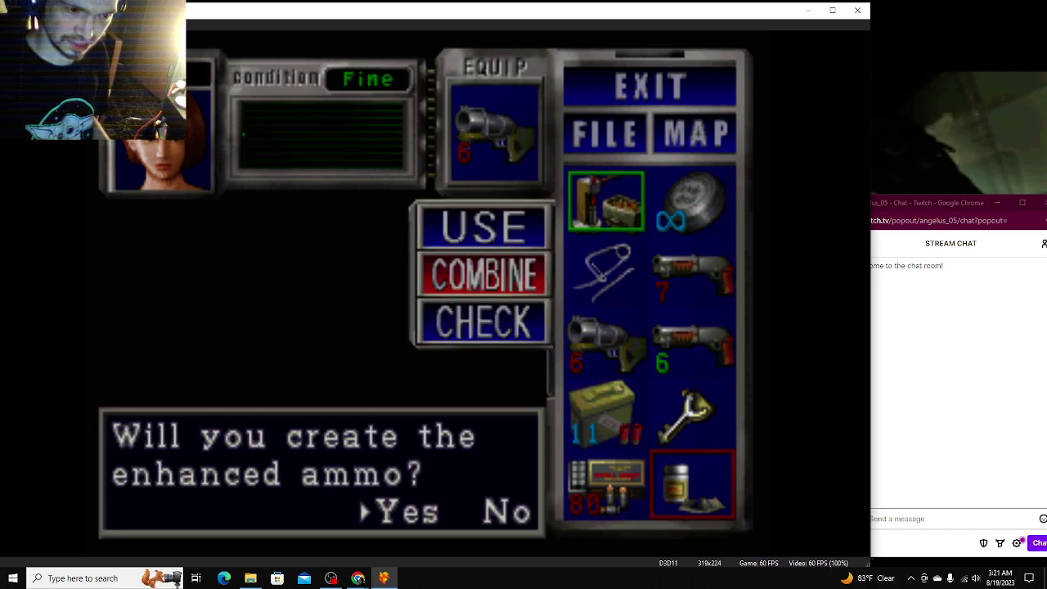
key("Return")
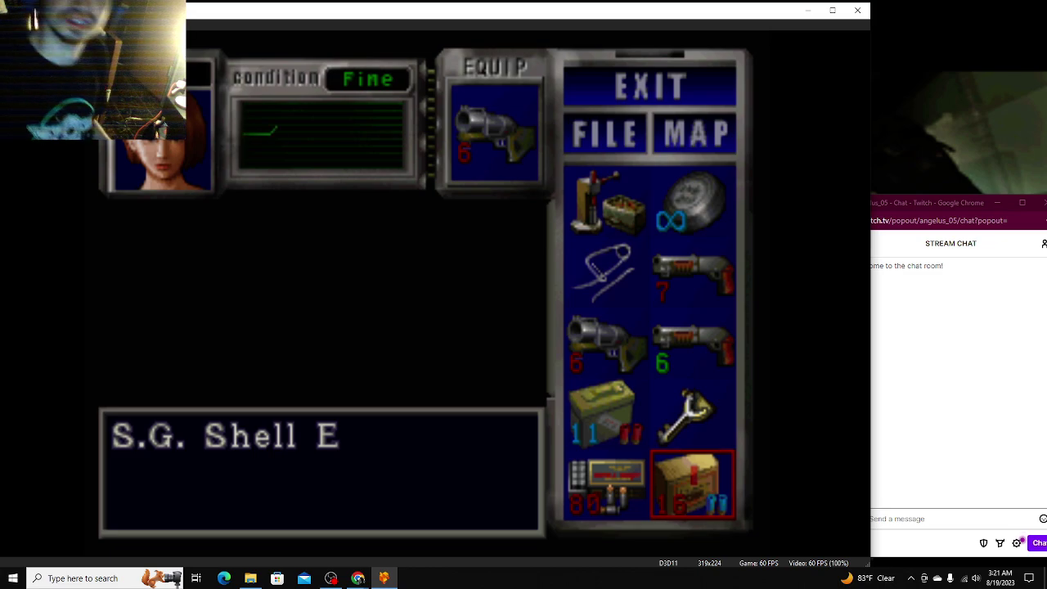
key("Escape")
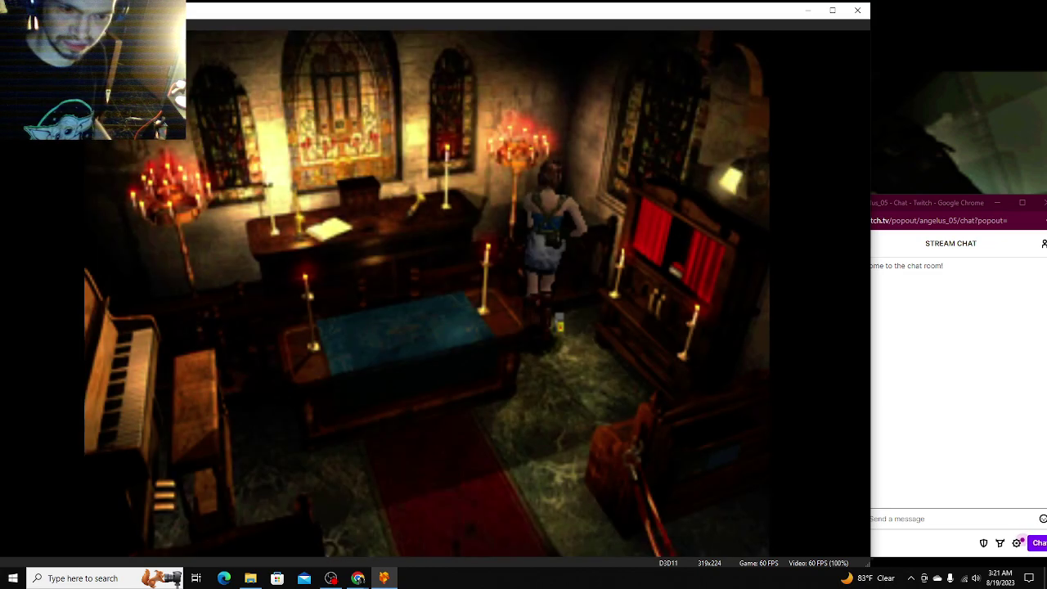
Step: Walk Jill down the chapel aisle to the item chest and open the Item Box
key("Down")
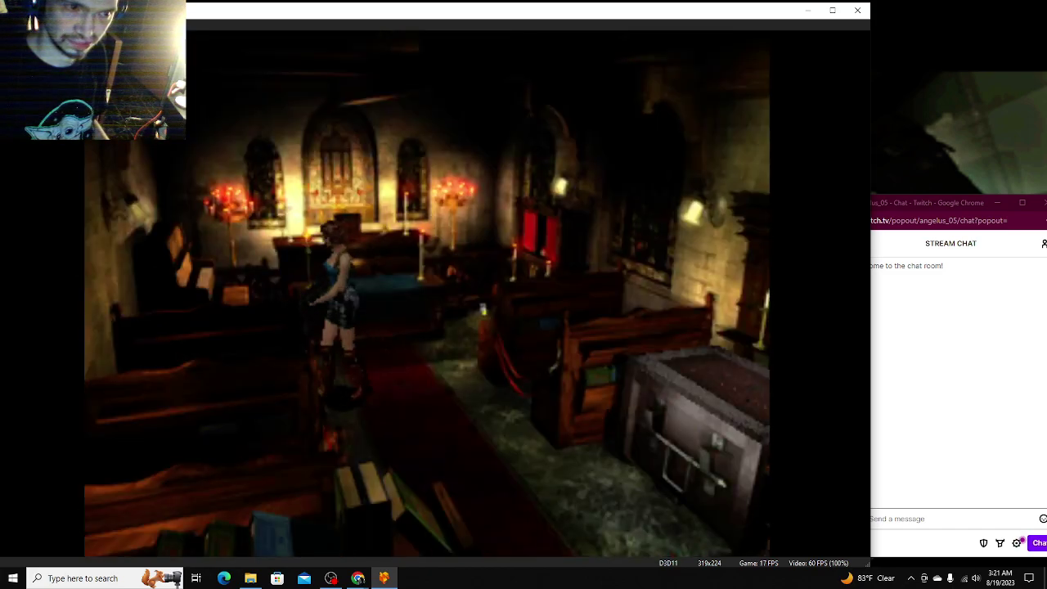
key("Down")
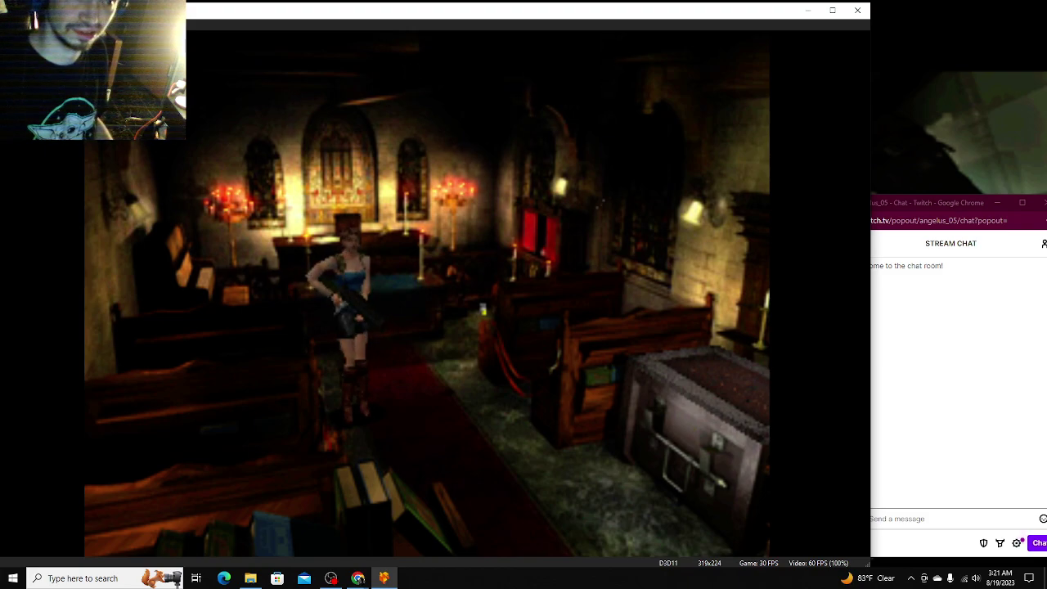
key("Right")
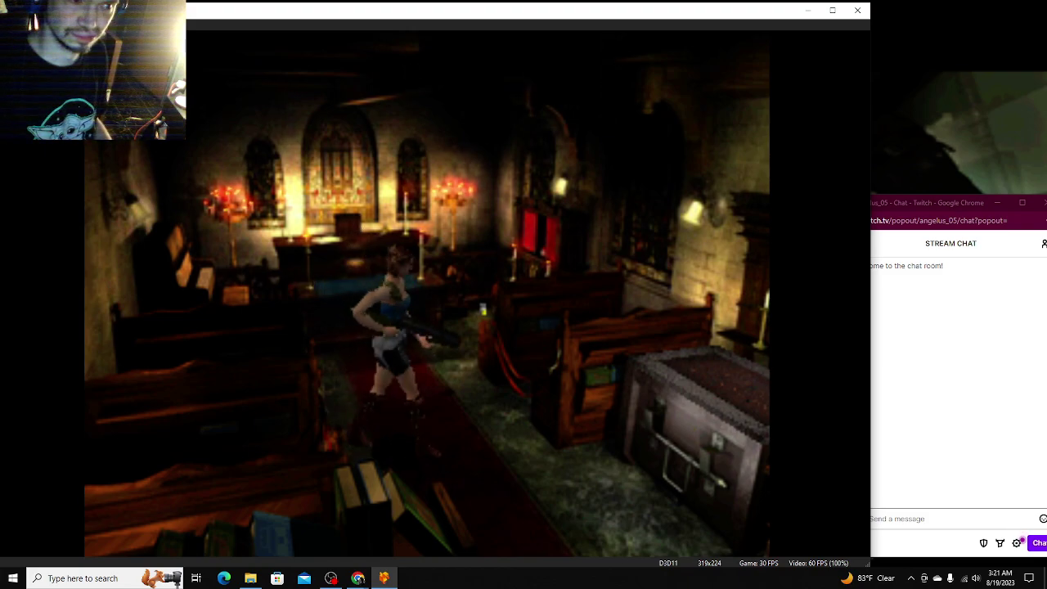
key("Up")
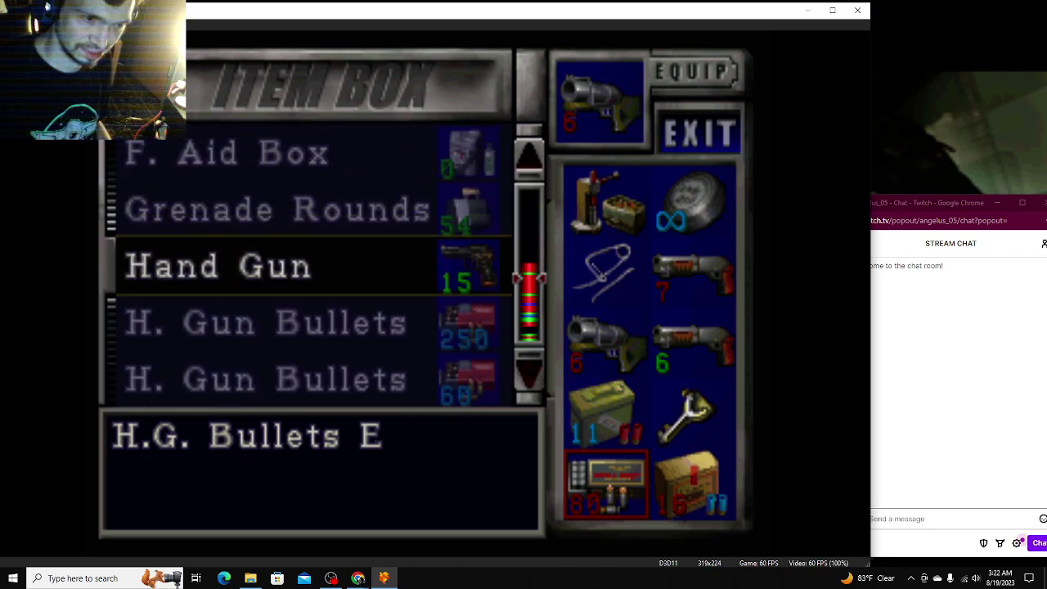
key("Down")
key("Down")
key("Down")
key("Down")
key("Down")
key("Down")
key("Down")
key("Down")
key("Down")
Step: Store the H.G. Bullets E in the item box and close it
key("Down")
key("Down")
key("Down")
key("Down")
key("Down")
key("Down")
key("Down")
key("Down")
key("Down")
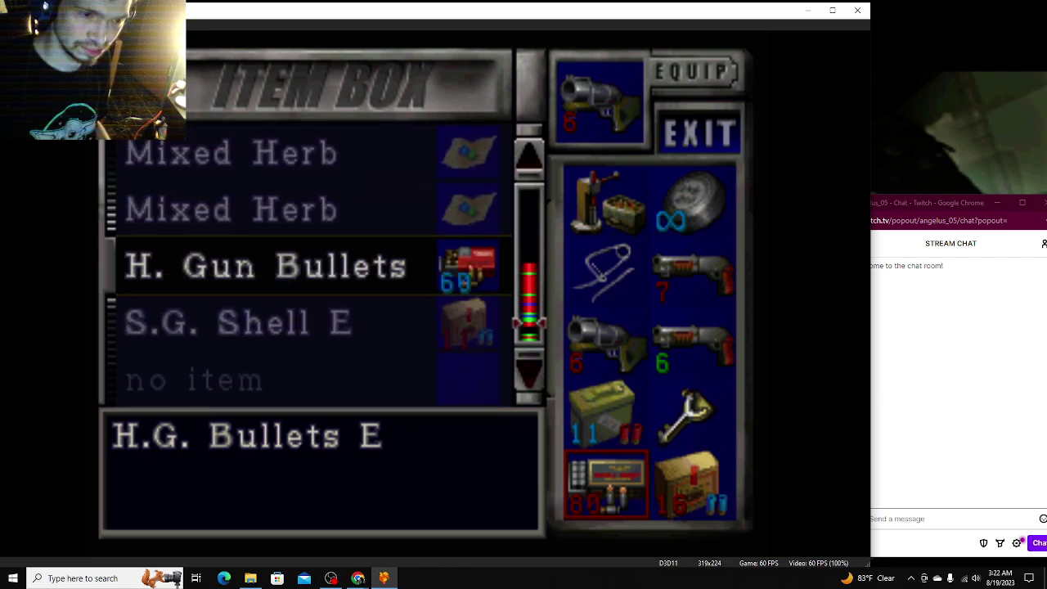
key("Down")
key("Down")
key("Down")
key("Down")
key("Down")
key("Return")
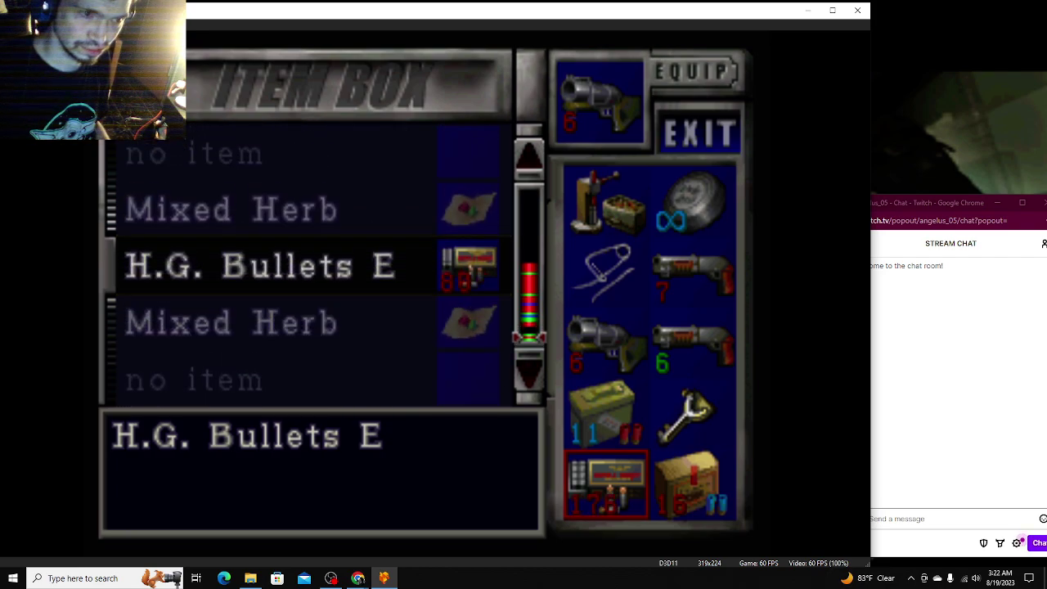
key("Down")
key("Return")
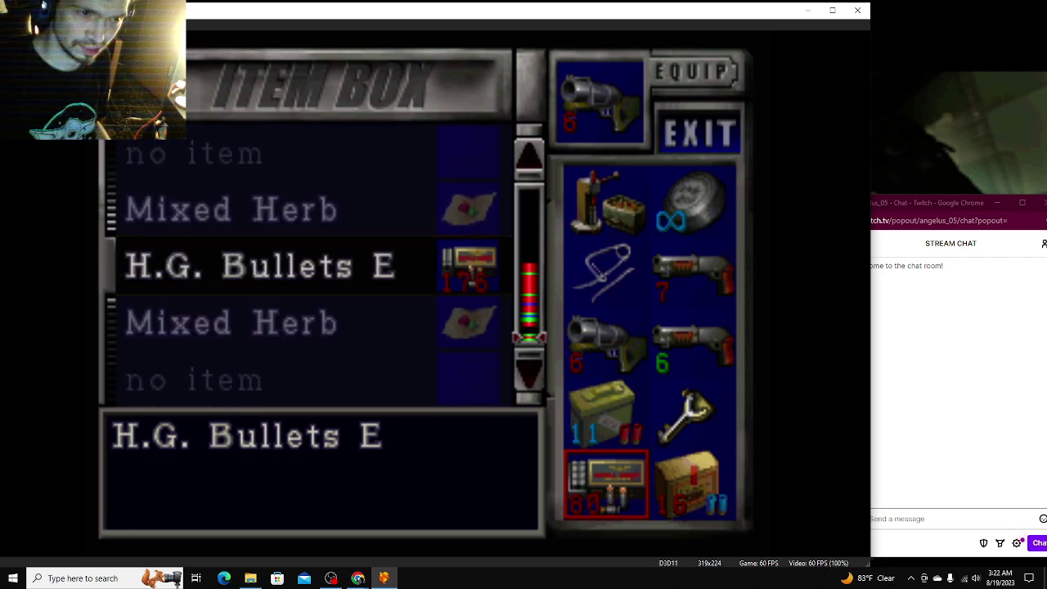
key("Return")
key("Down")
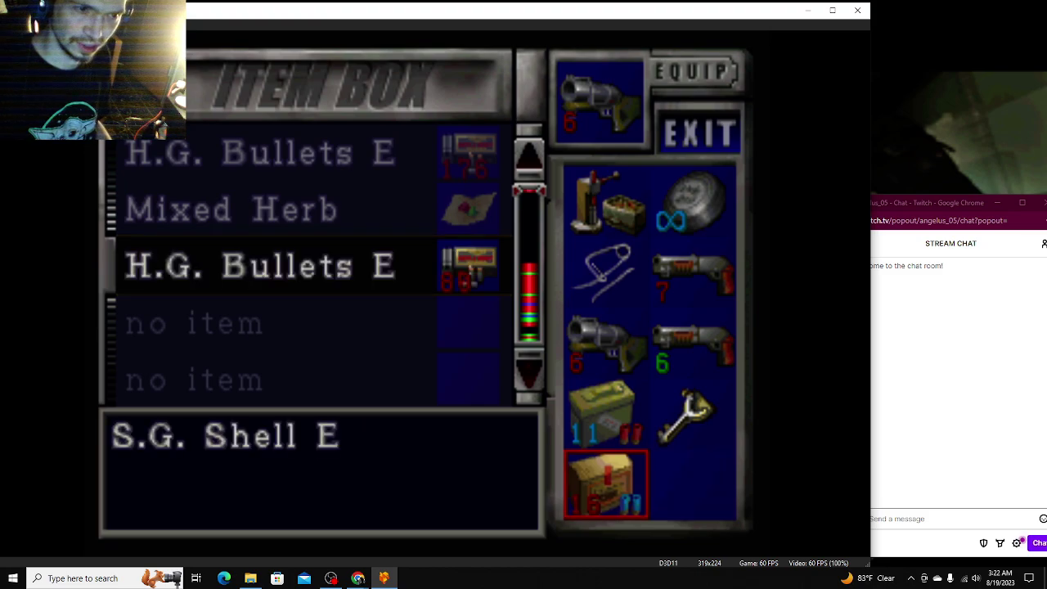
key("Escape")
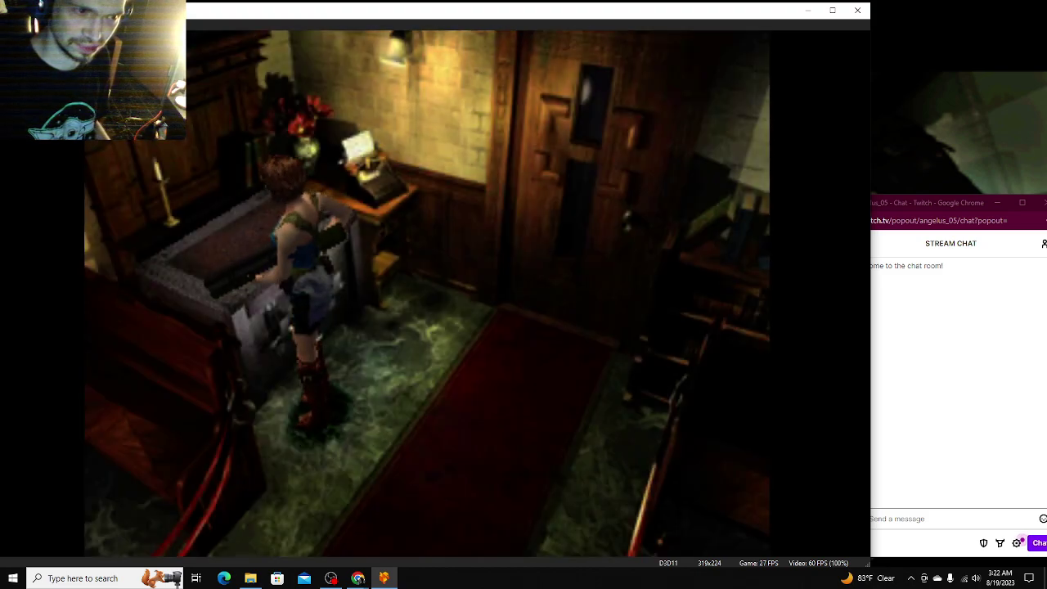
Step: Walk Jill back toward the chapel altar and through the right-hand door
key("Down")
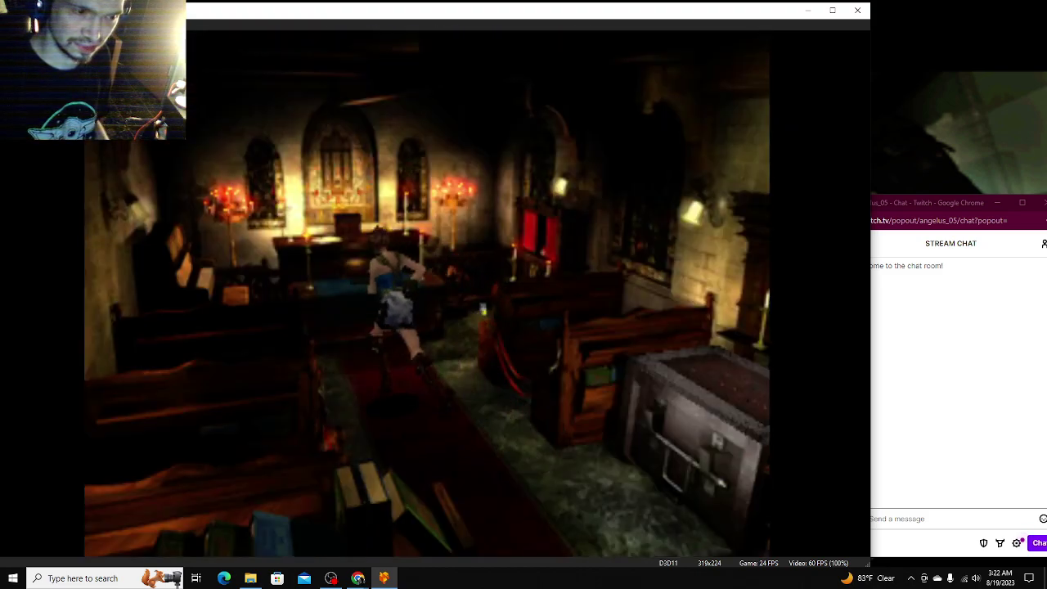
key("Up")
key("Right")
key("Up")
key("x")
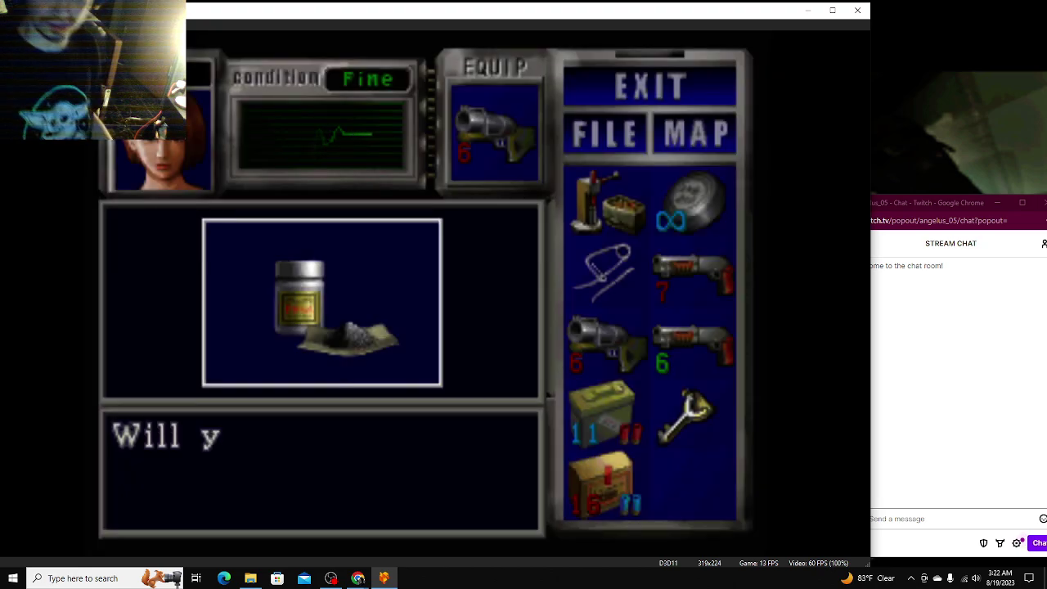
Step: Pick up the new Gun Powder B and open the inventory
key("x")
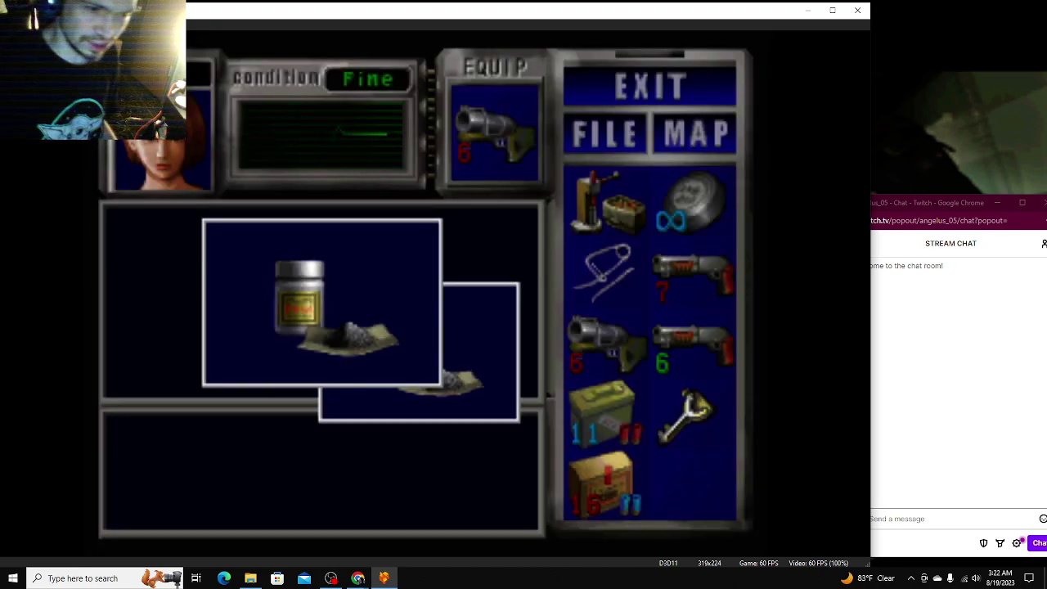
key("x")
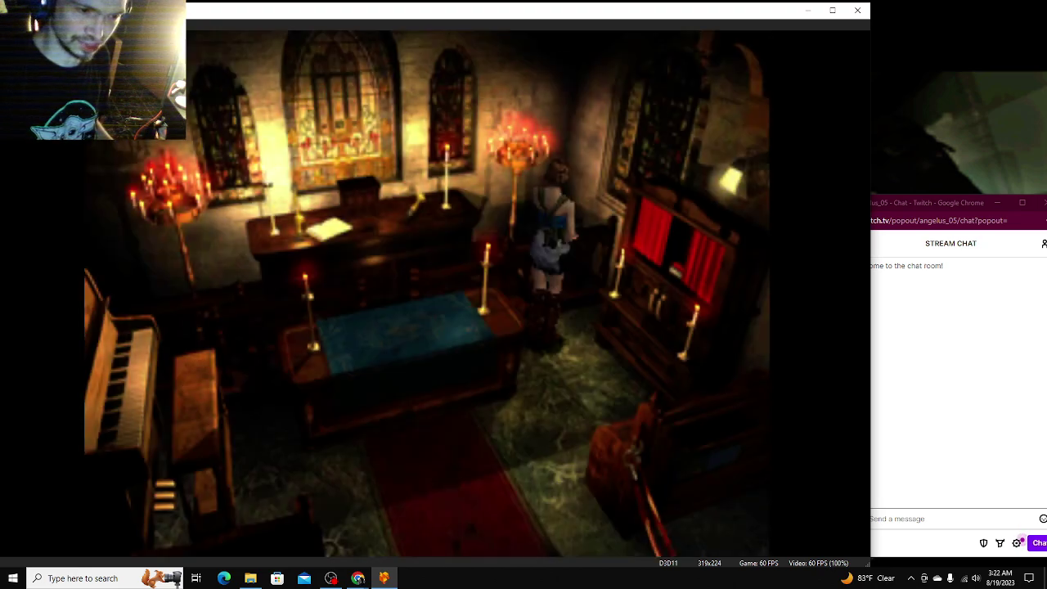
key("Return")
key("Down")
Step: Combine the Gun Powder B with the Reloading Tool to craft shotgun shells
key("Down")
key("Down")
key("Down")
key("x")
key("Down")
key("x")
key("Up")
key("Up")
key("Up")
key("Up")
key("x")
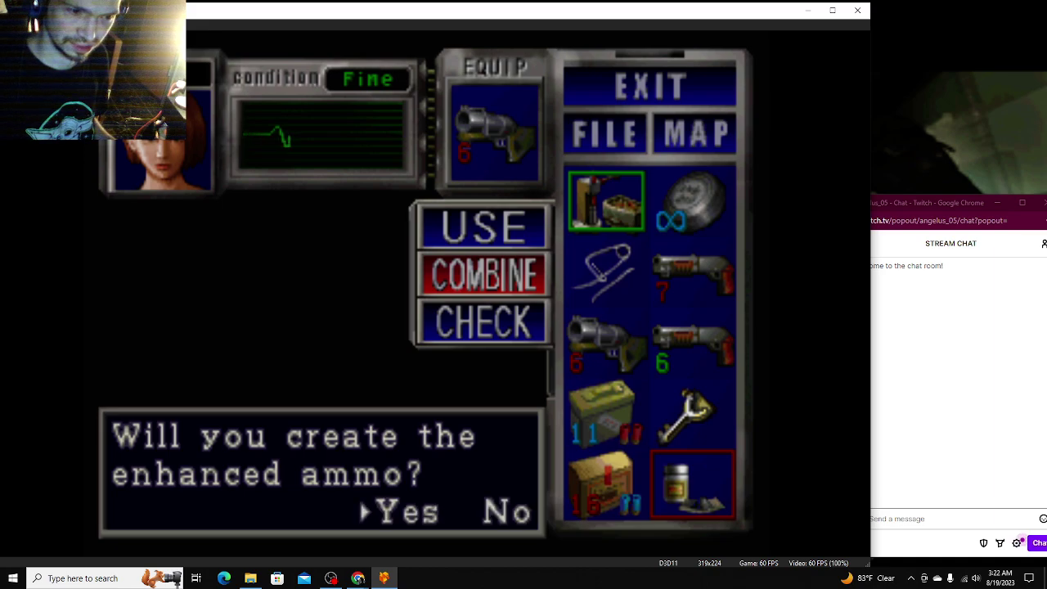
key("x")
key("c")
key("Return")
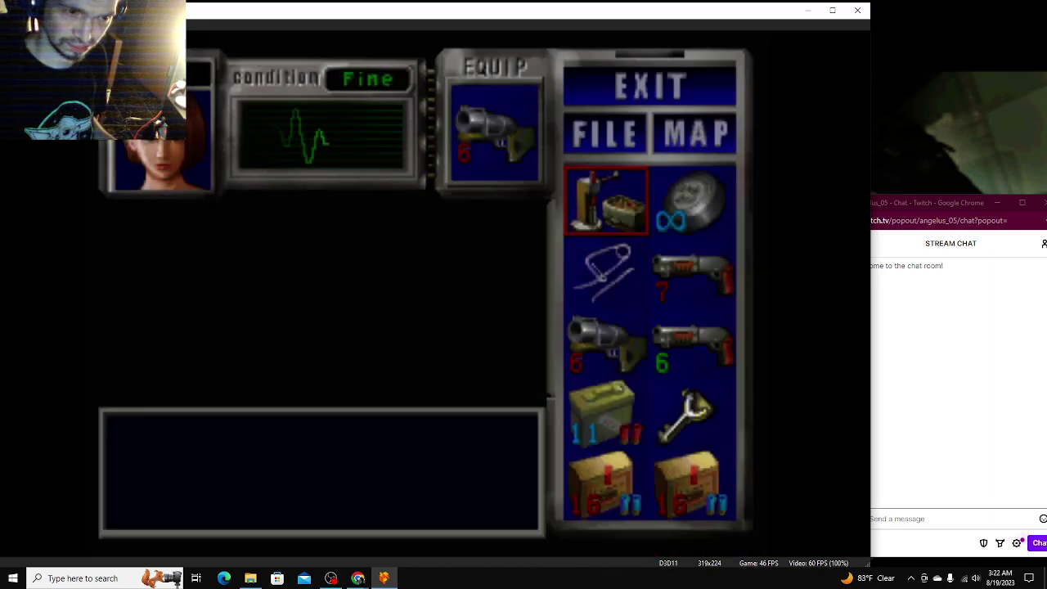
Step: Select the shotgun shells for combining, cancel, and return Jill to the chapel aisle
key("Down")
key("Down")
key("Down")
key("x")
key("Down")
key("x")
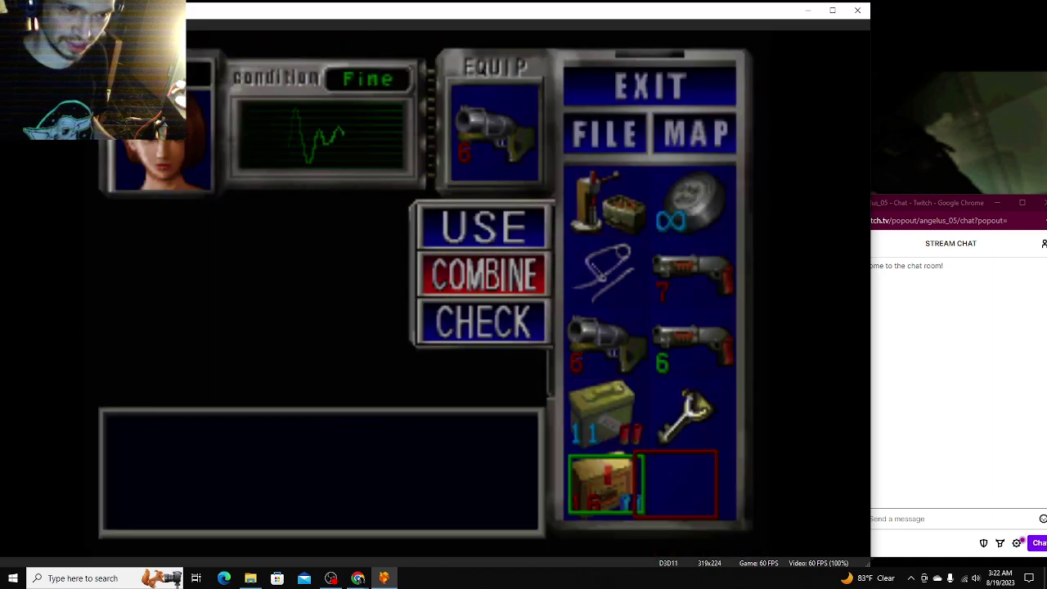
key("c")
key("Return")
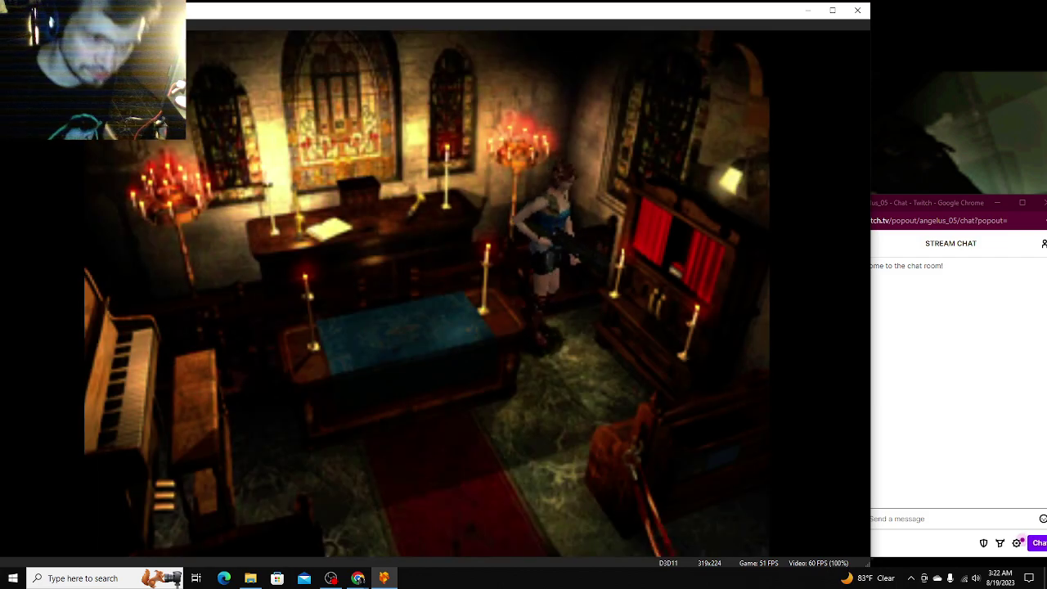
key("Down")
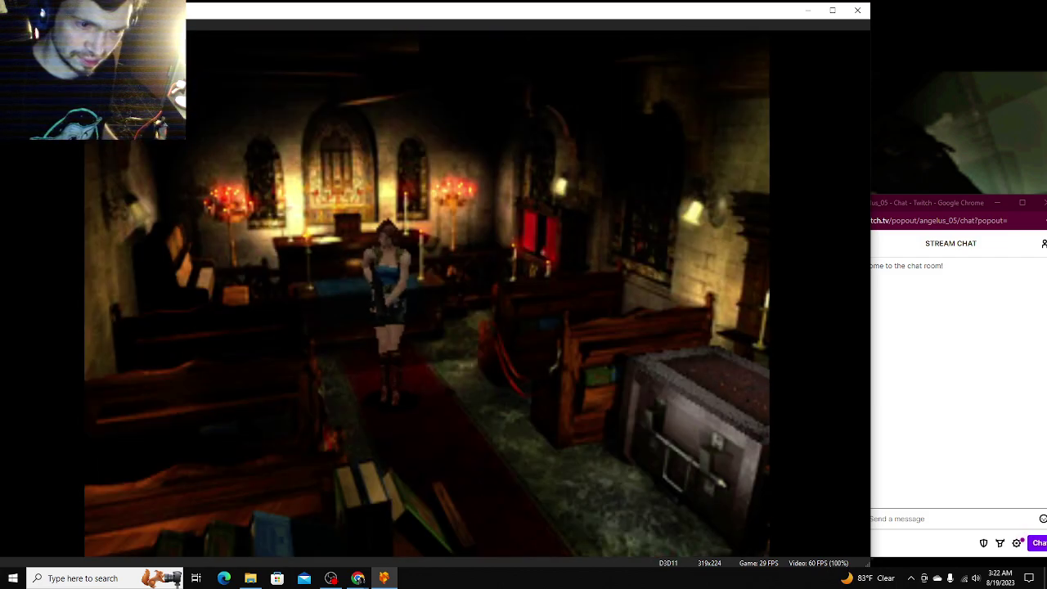
Step: Save at the chapel typewriter, overwriting memory card slot 1 'Chapel'
key("Down")
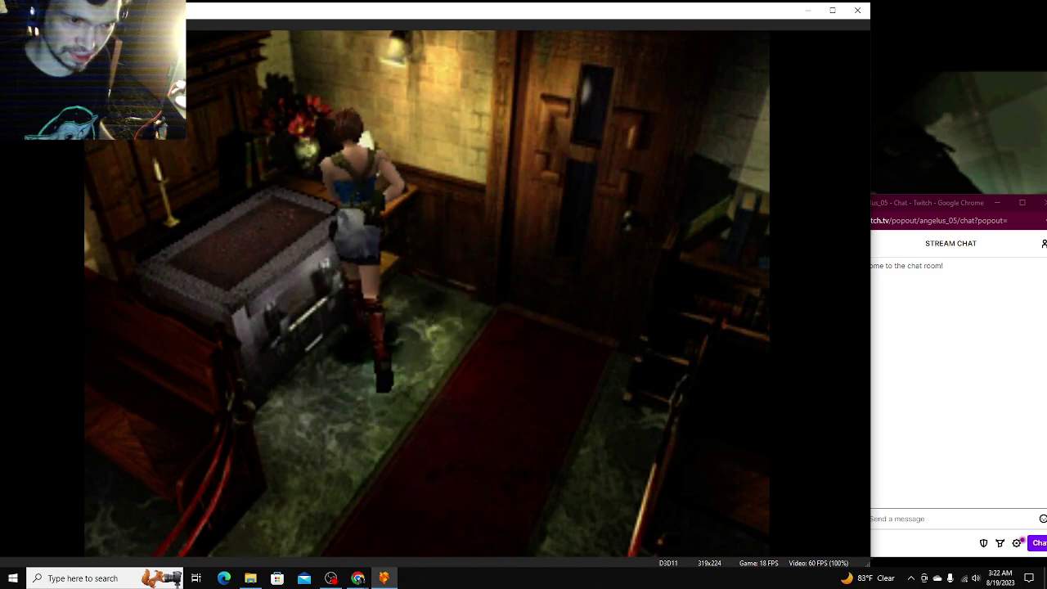
key("Up")
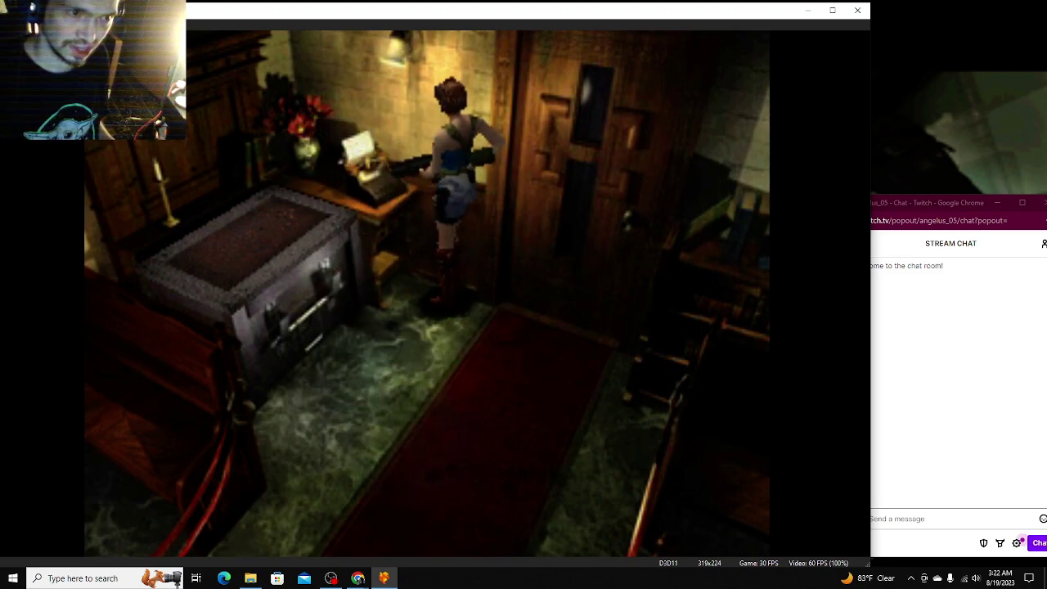
key("Return")
key("Return")
key("Return")
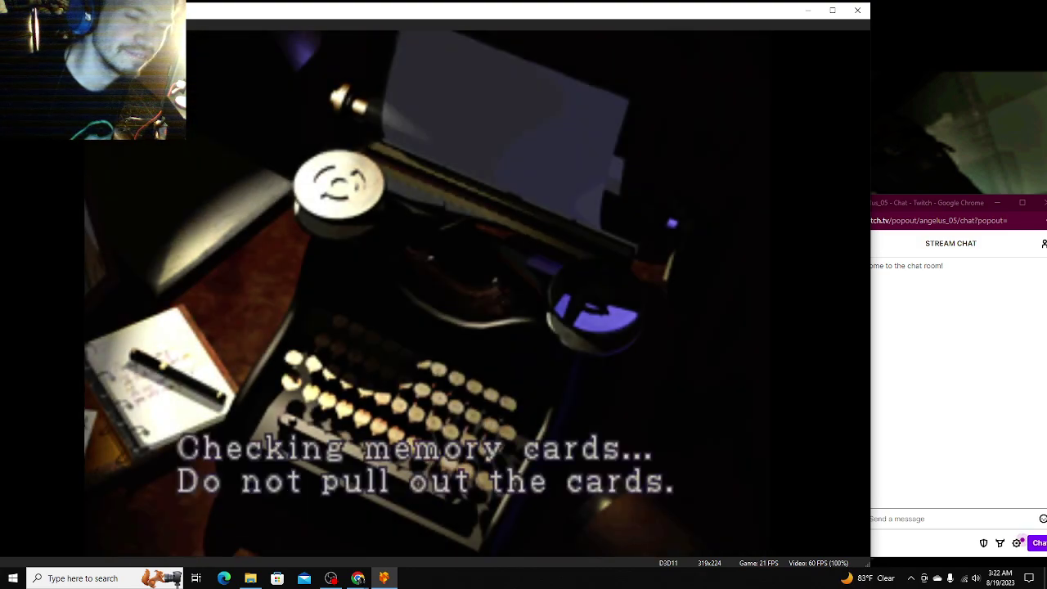
key("Return")
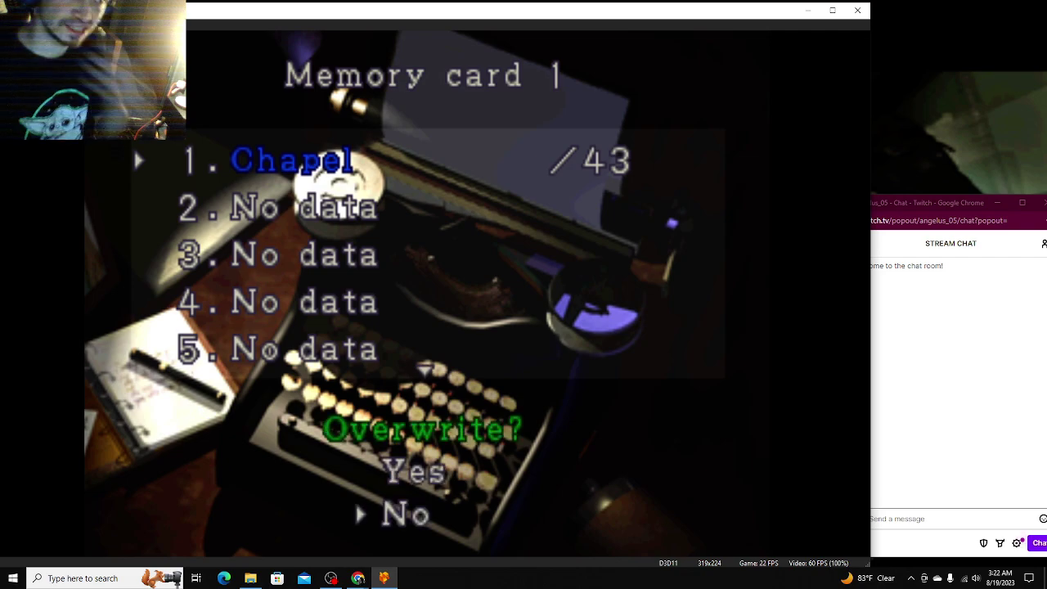
key("Return")
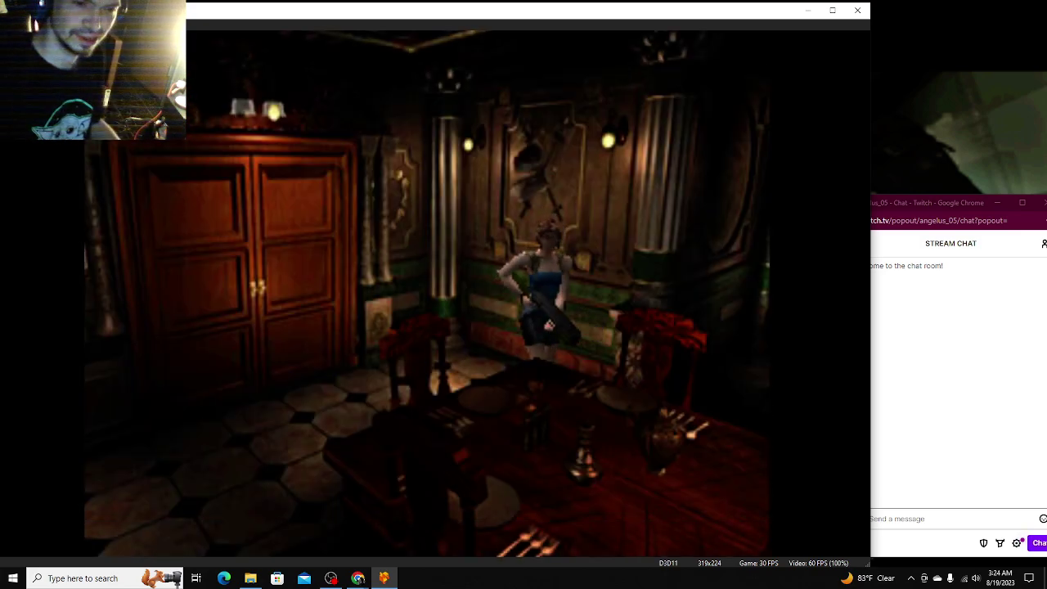
Step: View the Clock Tower 1F map, then walk Jill through the double doors to the body
key("Return")
key("Right")
key("Return")
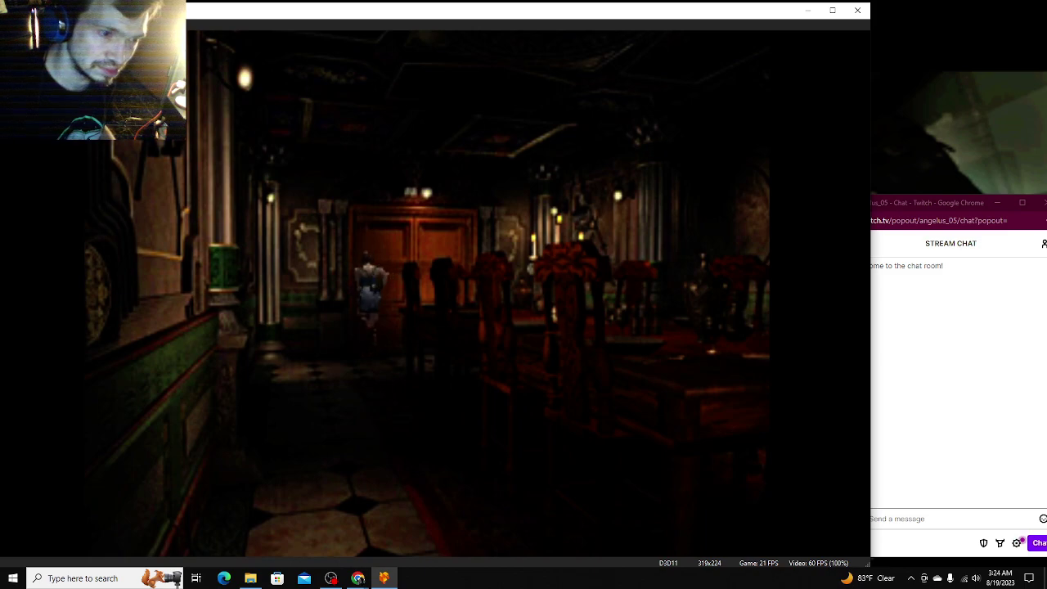
key("Up")
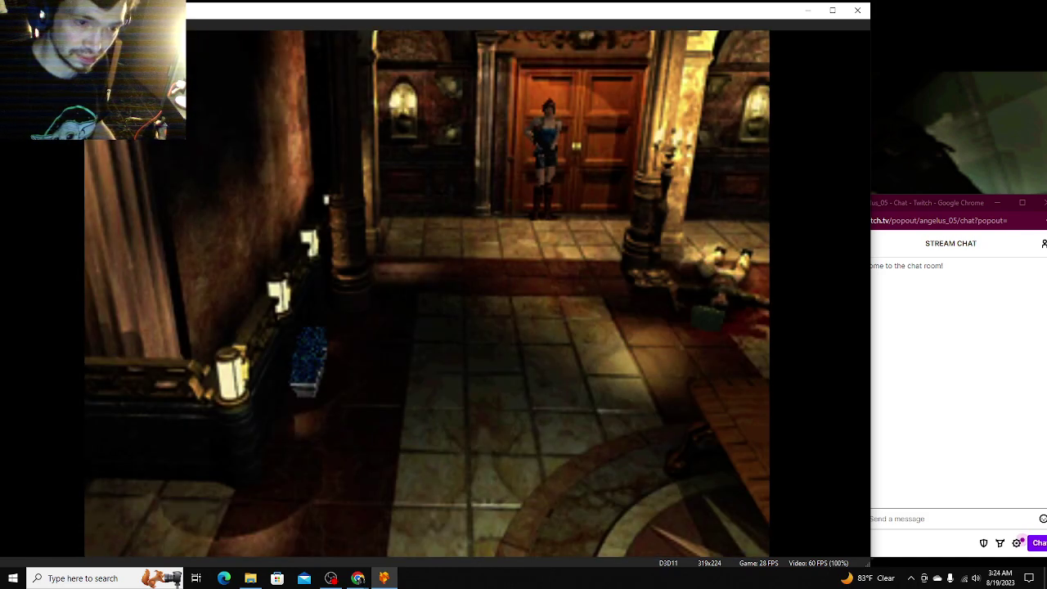
key("Down")
key("Down")
key("Down")
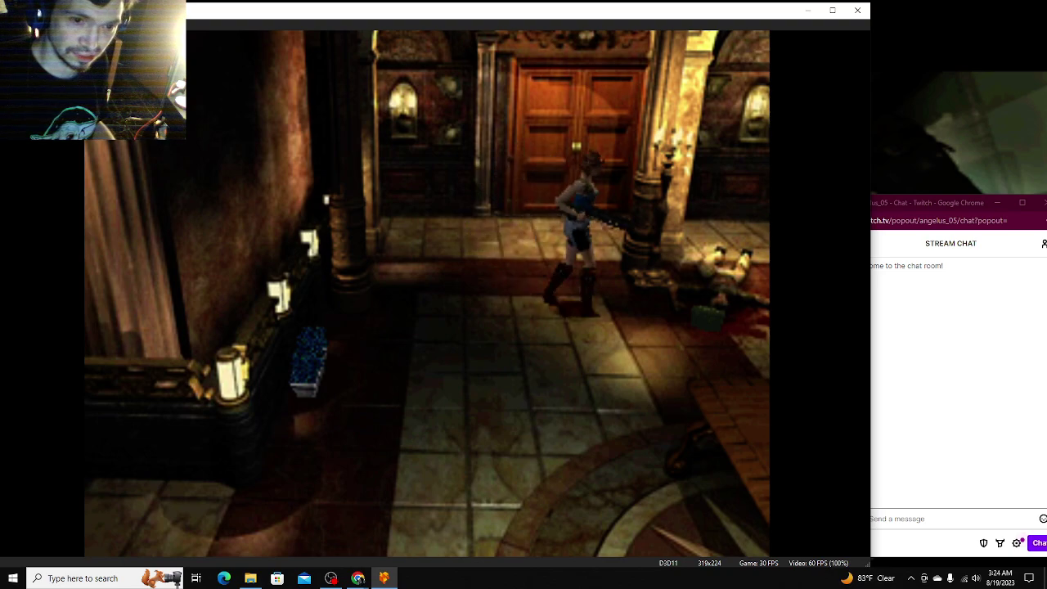
key("Right")
key("Right")
key("Right")
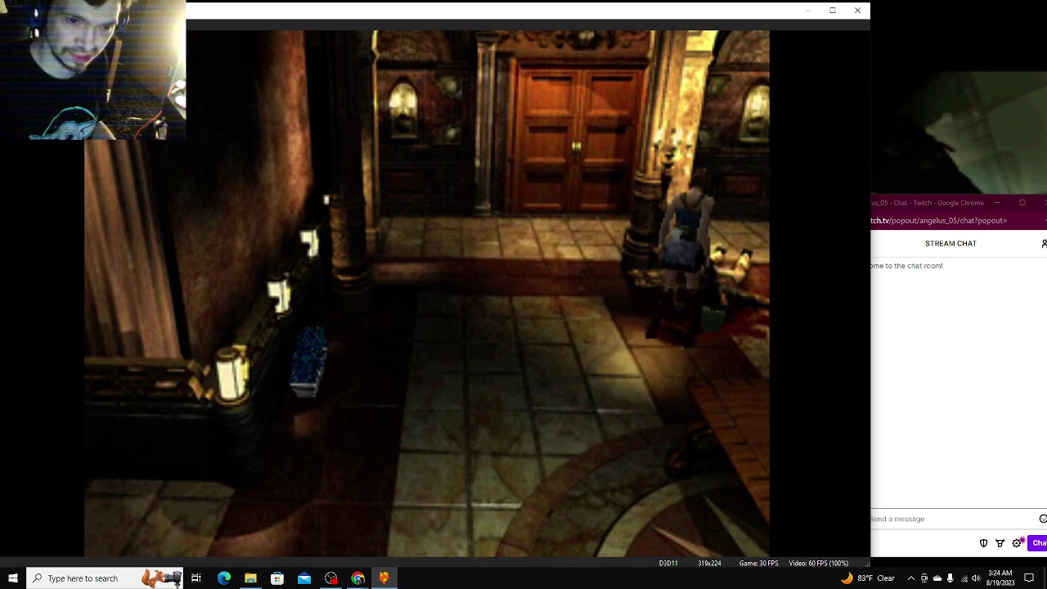
Step: Search the body and take the Shotgun Shells, raising them from 11 to 25
key("x")
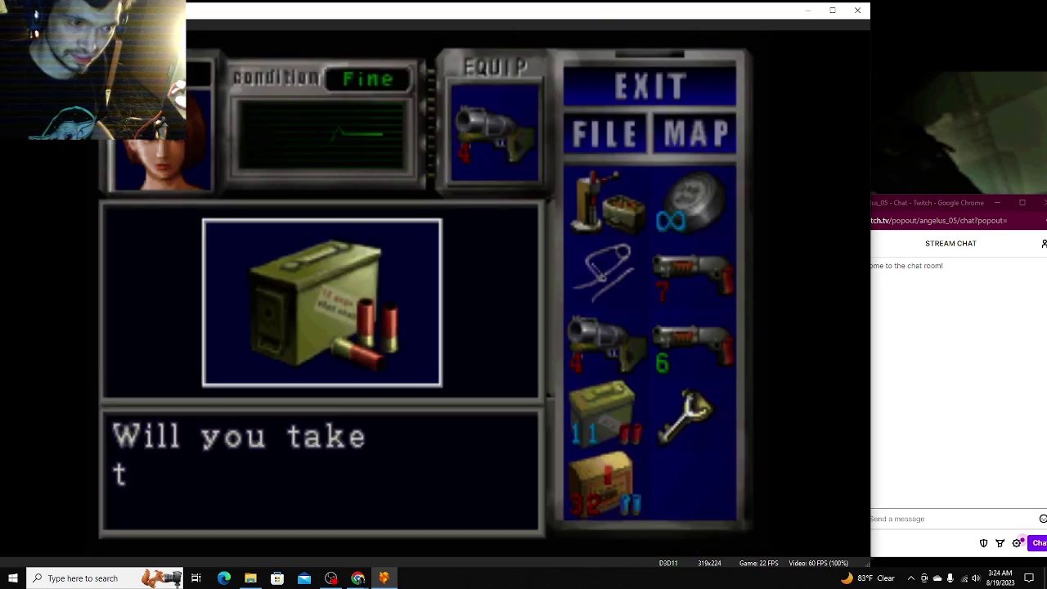
key("x")
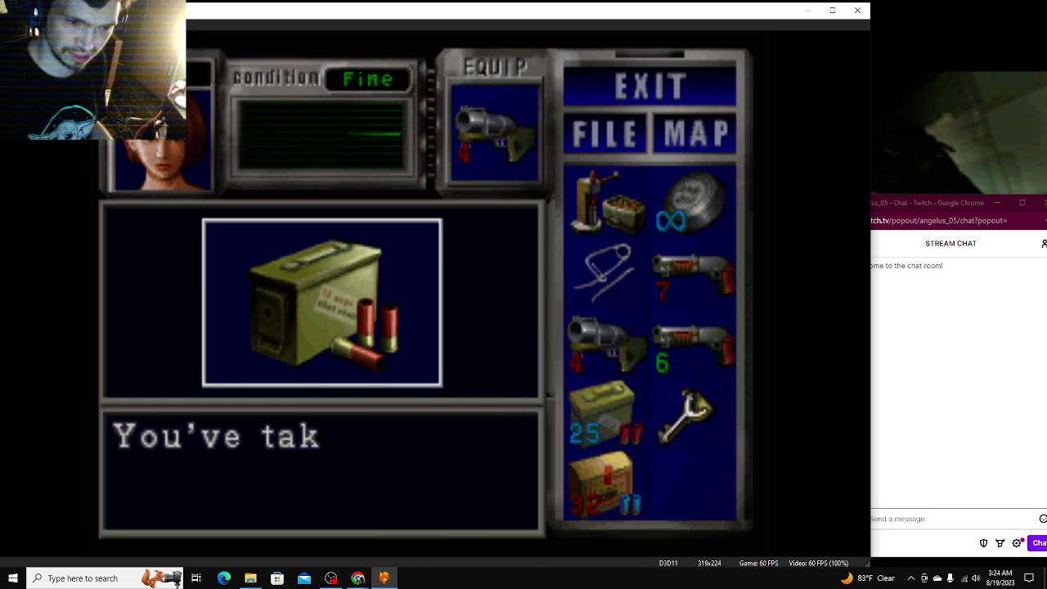
key("x")
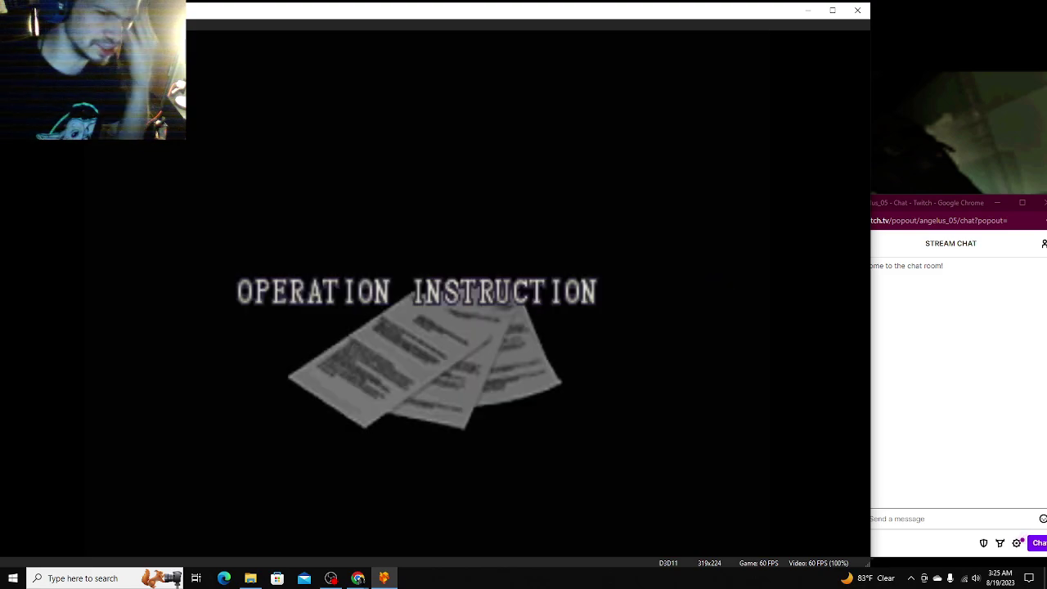
Step: Read every page of the Operation Instruction file, including Evacuation Procedure, and keep it
key("x")
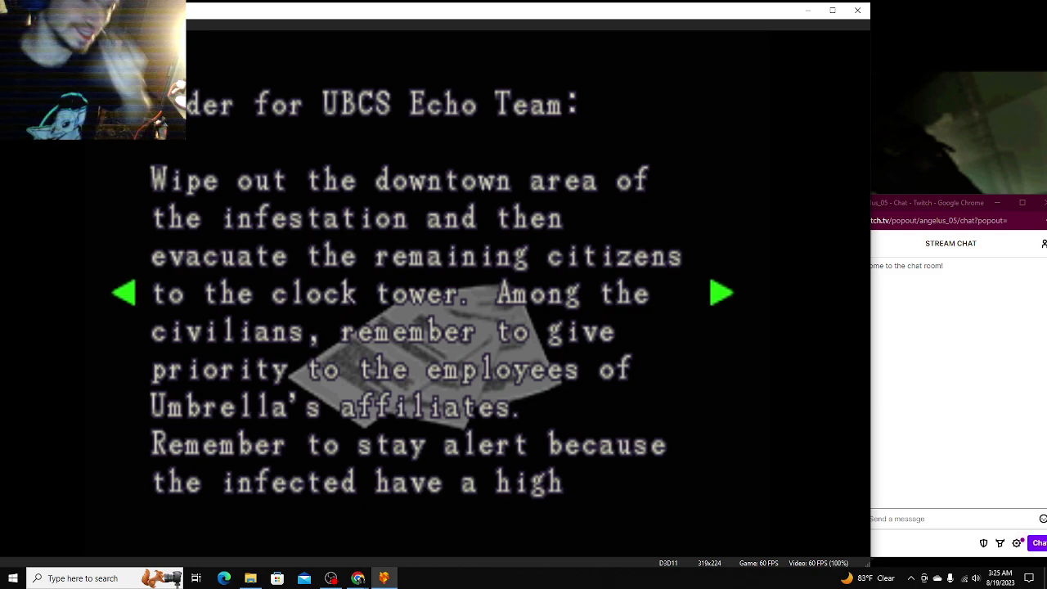
key("Right")
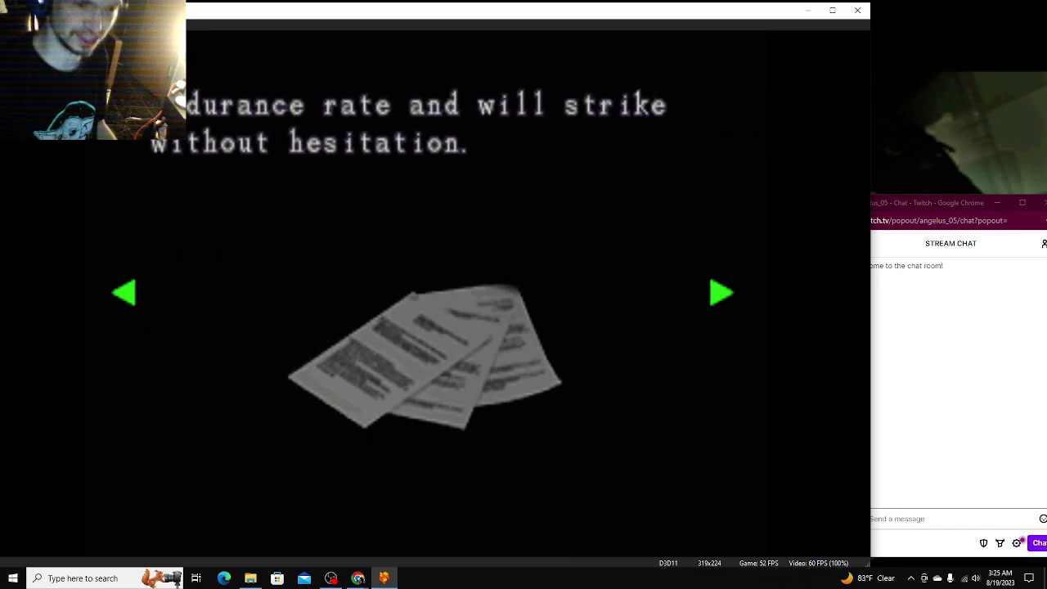
key("Right")
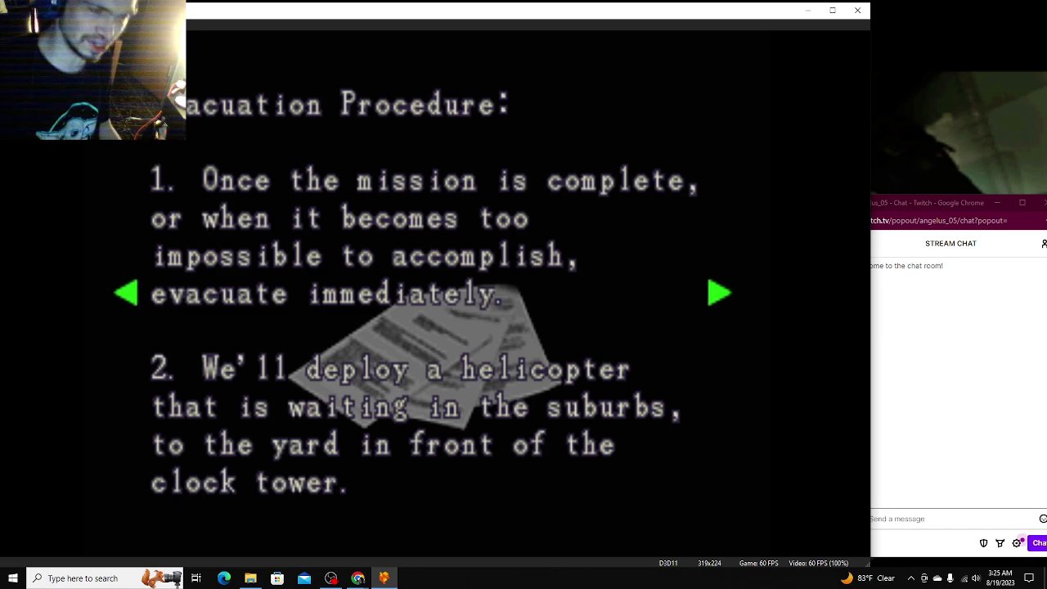
key("Right")
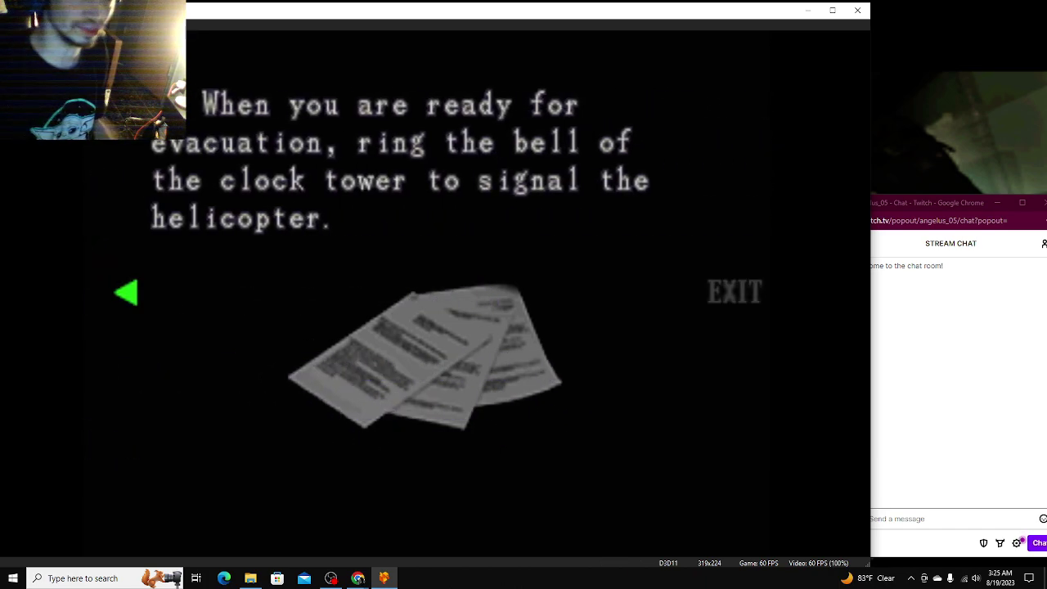
key("Return")
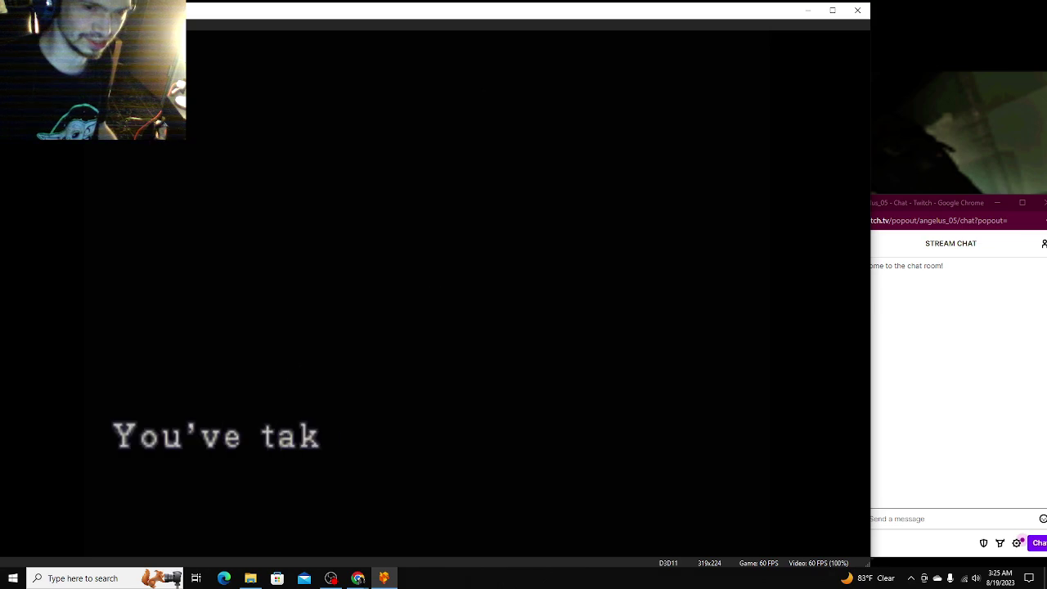
key("Return")
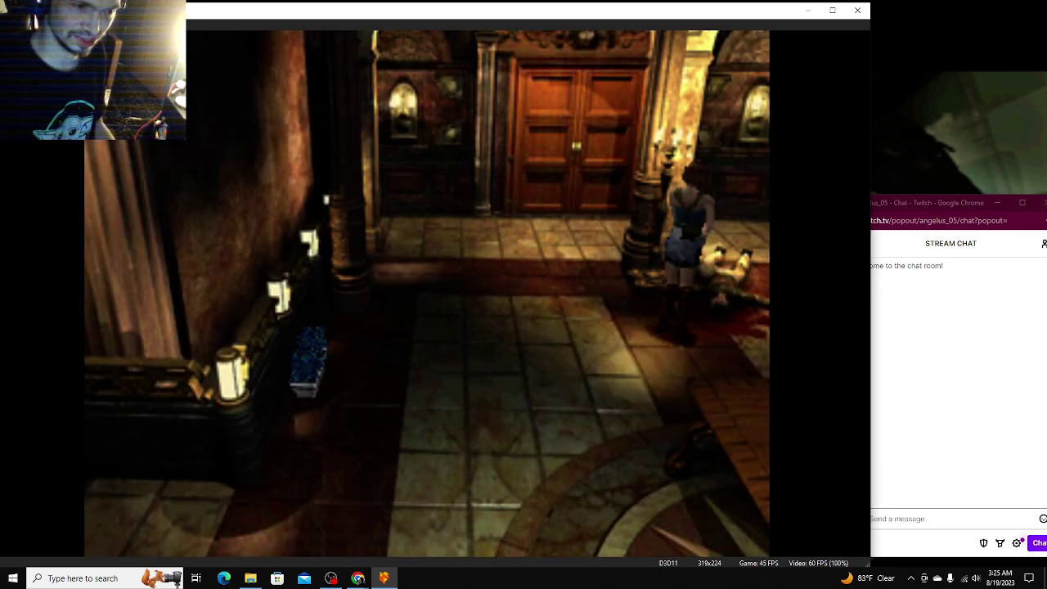
Step: Pick up the Clock Tower Map from the staircase desk and browse its floors
key("Up")
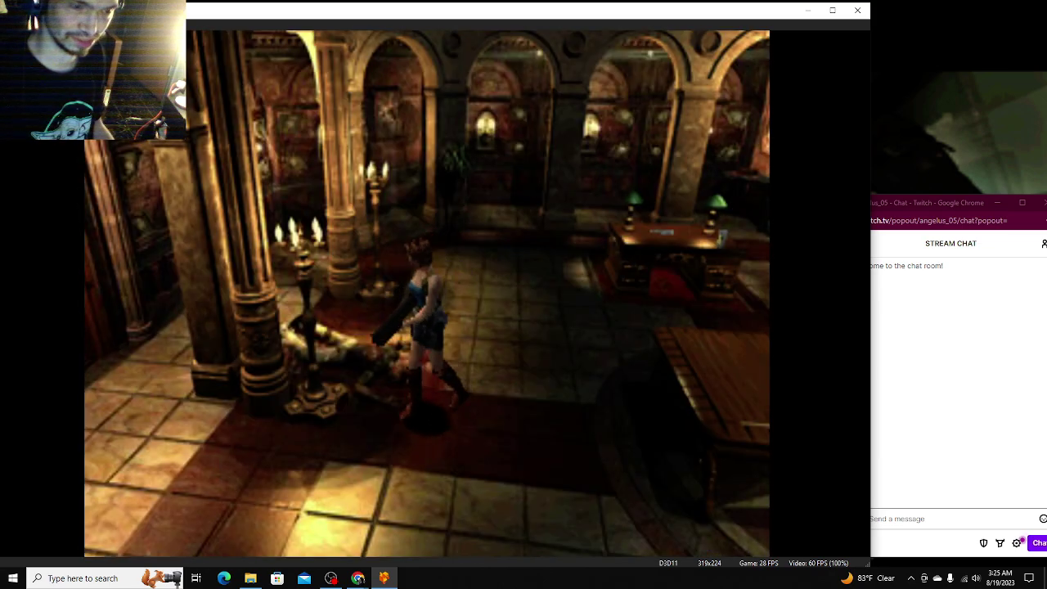
key("Up")
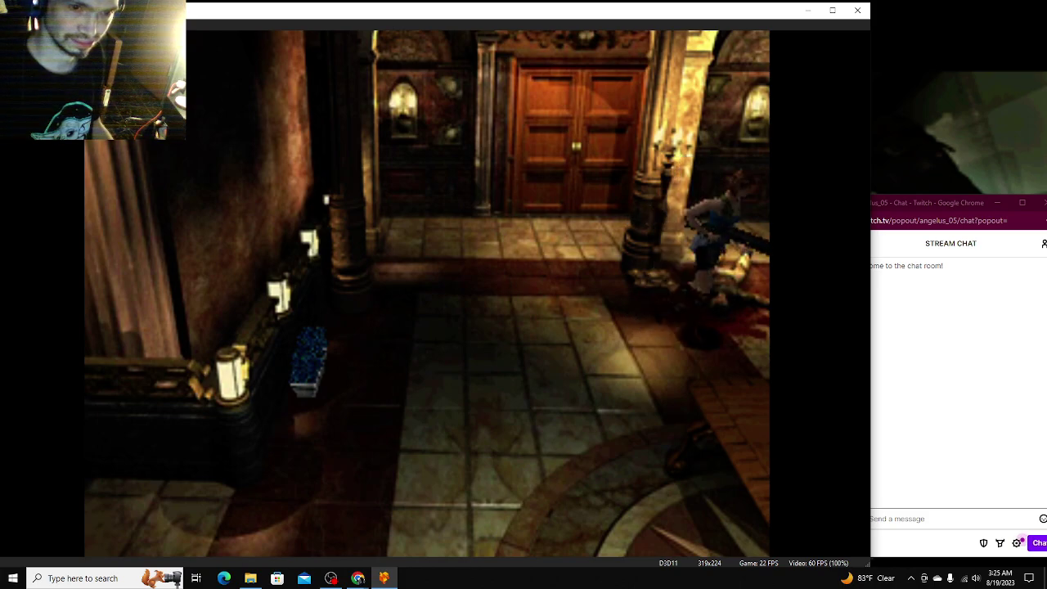
key("Up")
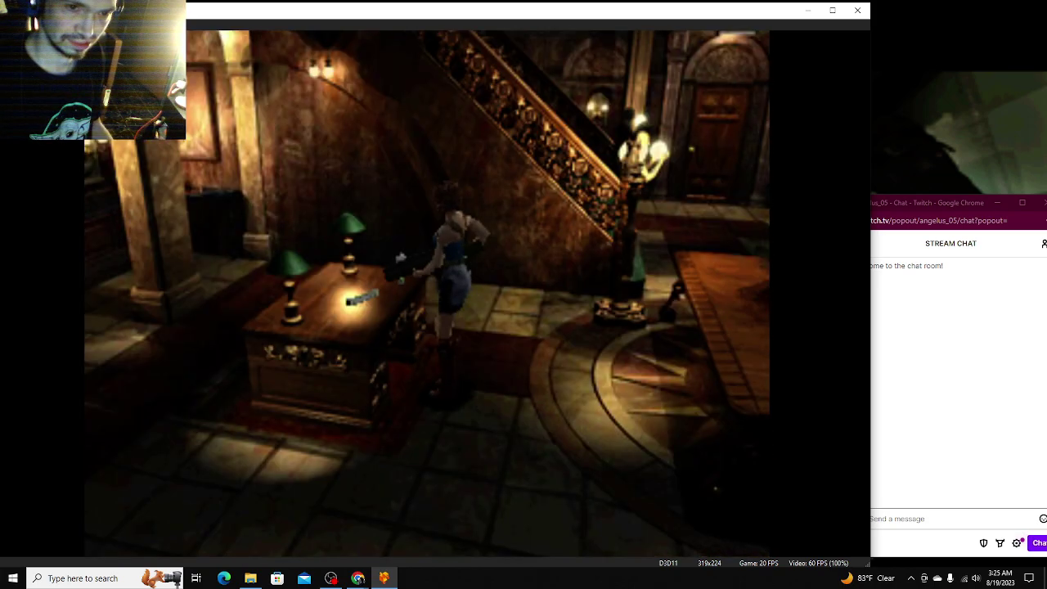
key("x")
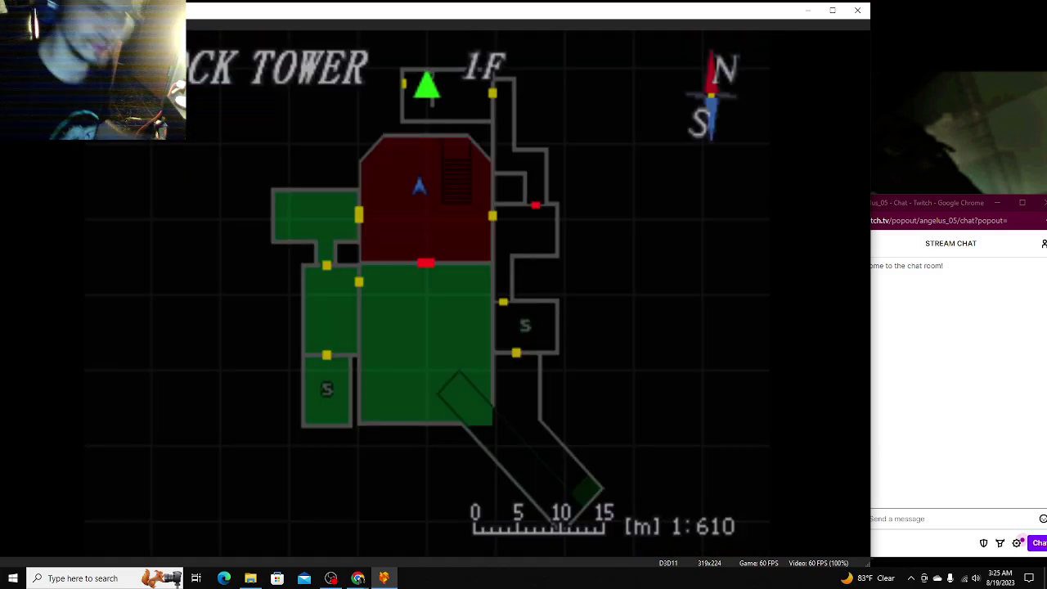
key("Up")
key("Up")
key("Down")
key("Up")
key("Down")
key("Down")
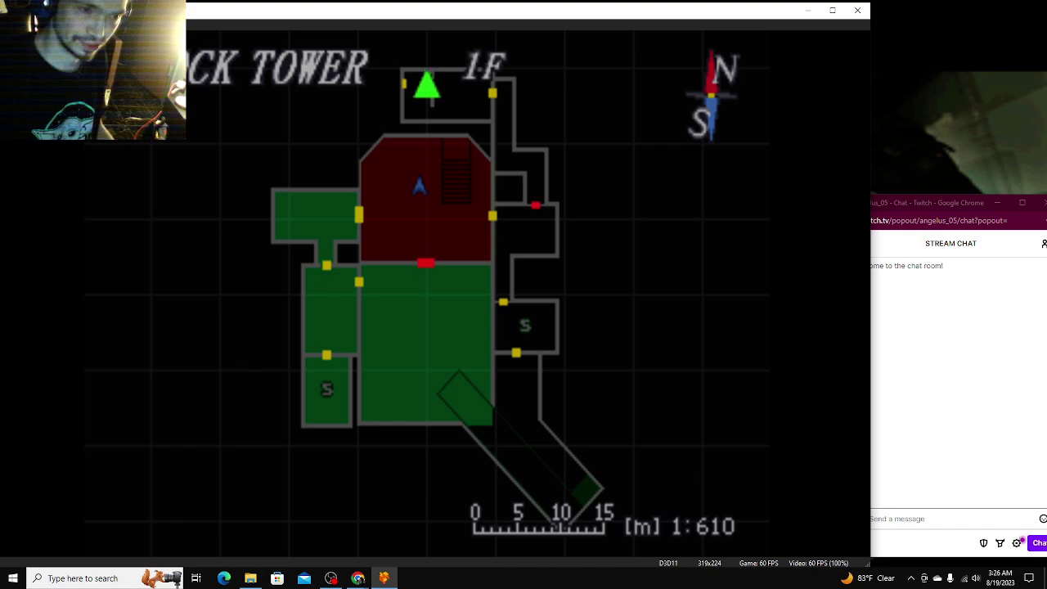
key("Return")
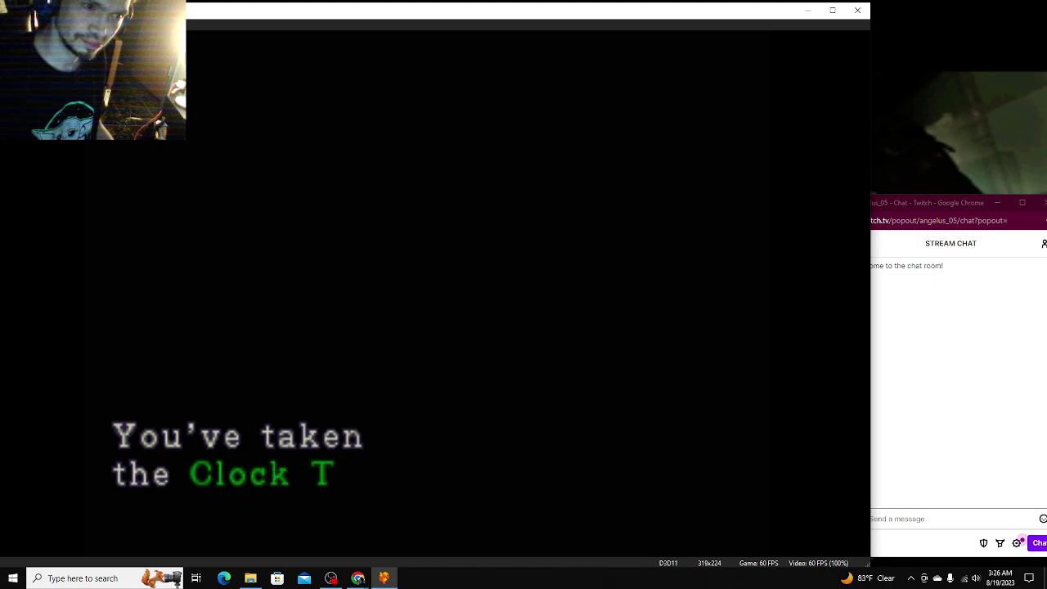
key("Return")
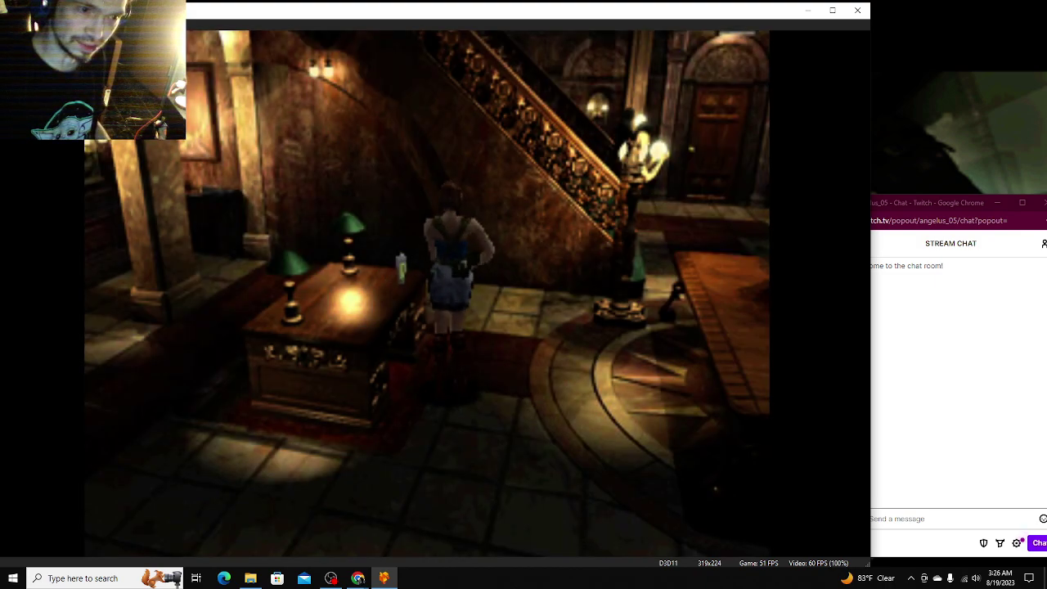
Step: Take the F. Aid Spray from the desk
key("Left")
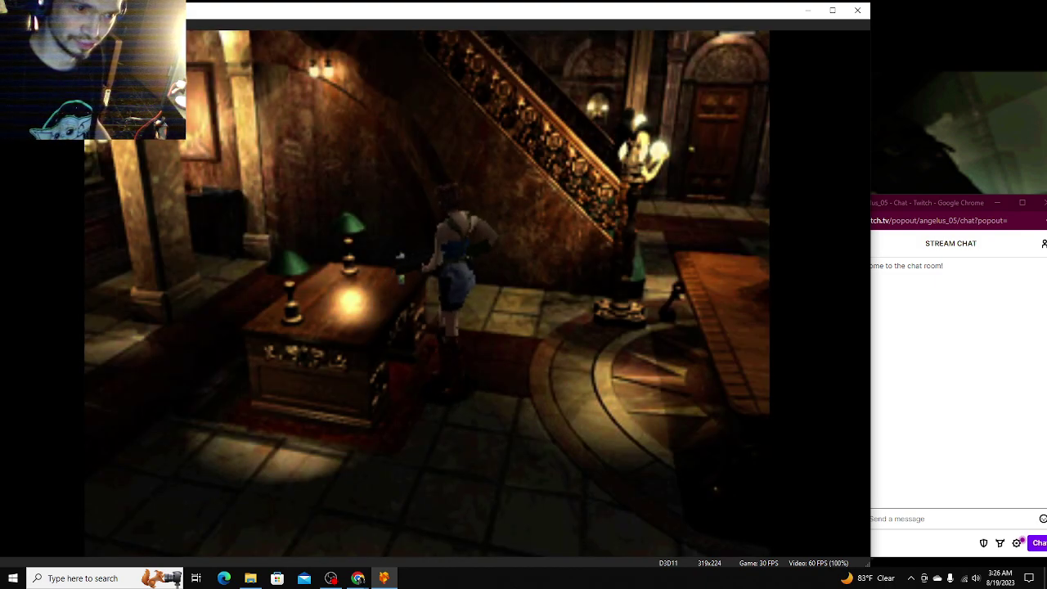
key("Return")
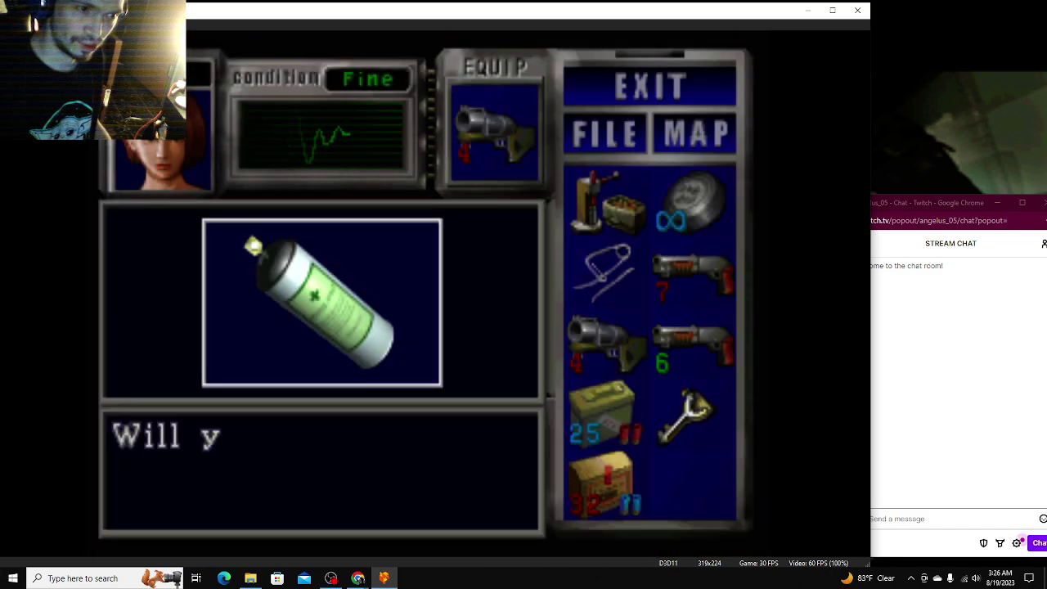
key("Return")
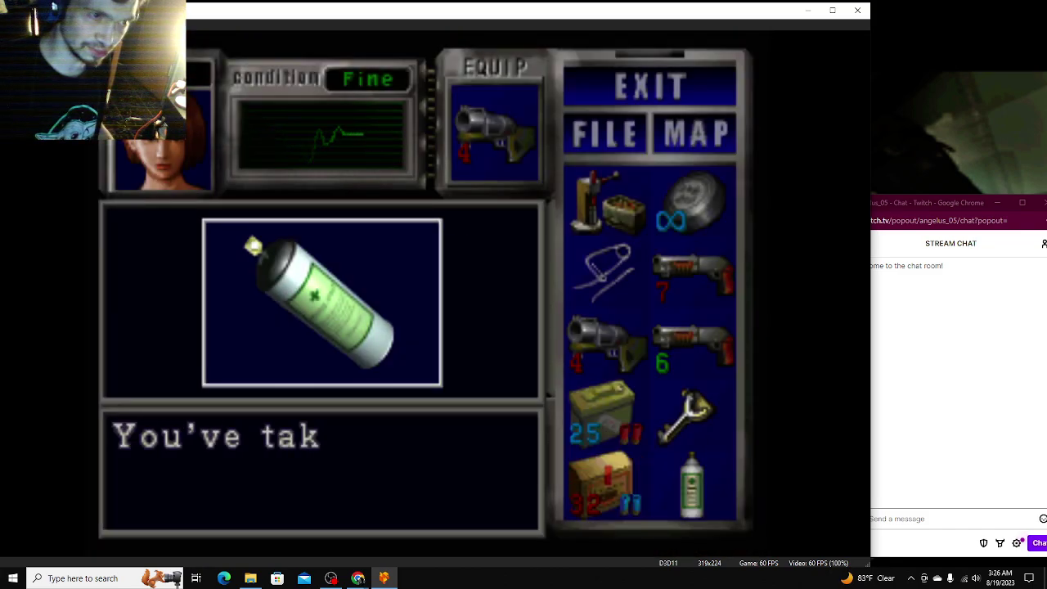
key("Return")
key("Up")
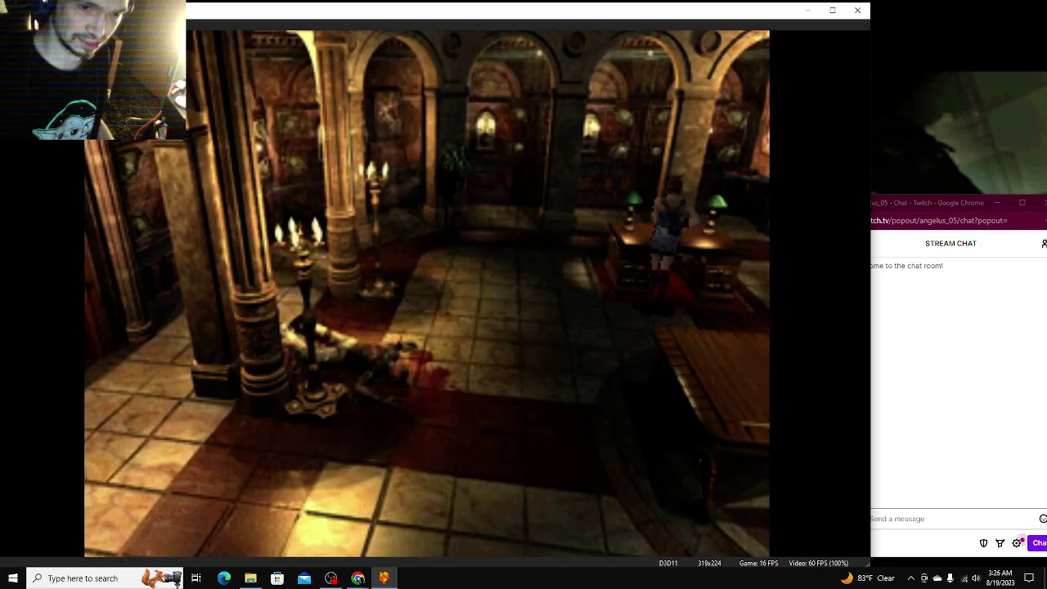
Step: Run Jill into the side corridor and examine the old music box on the corner table
key("Up")
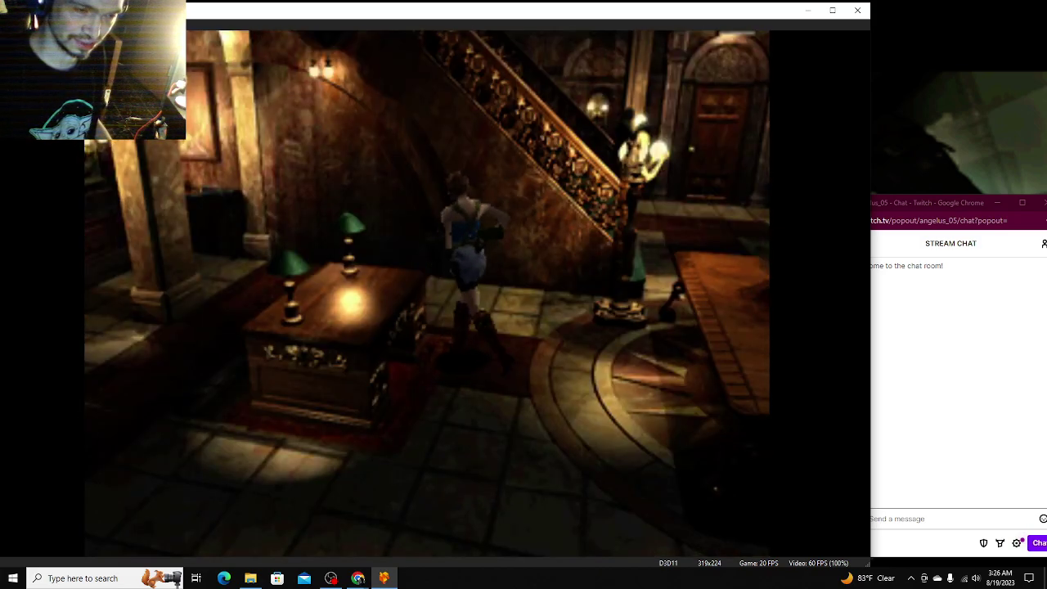
key("Left")
key("Up")
key("Up")
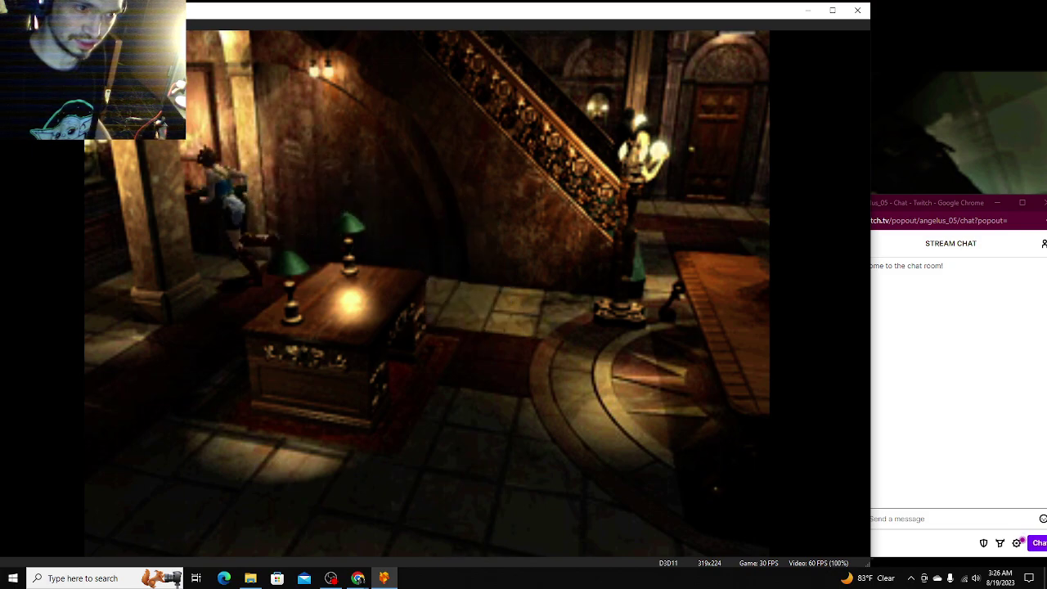
key("Return")
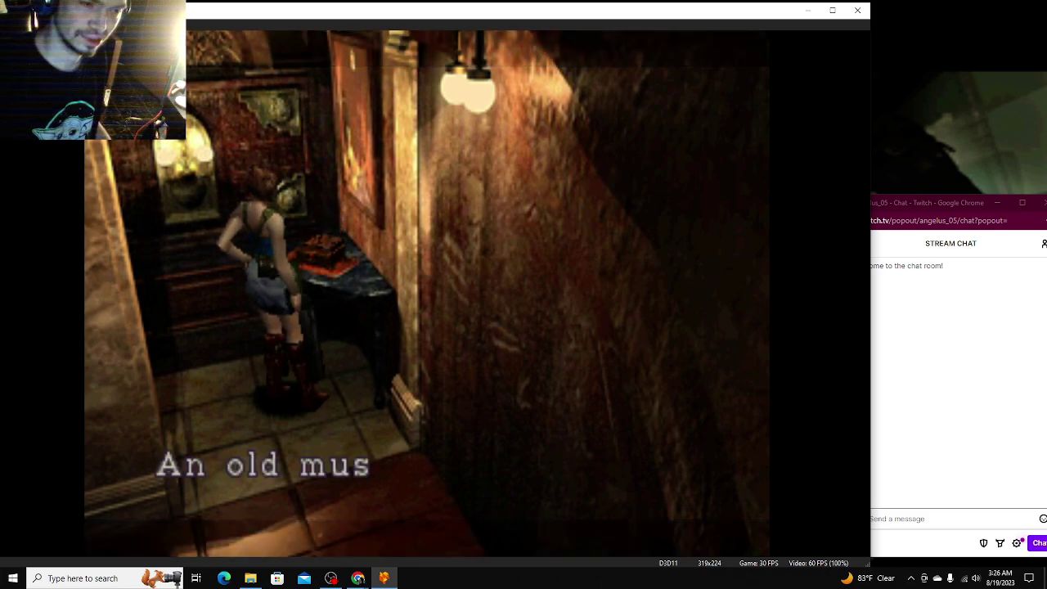
Step: Run back into the staircase hall and browse the map floors before returning to 1F
key("Return")
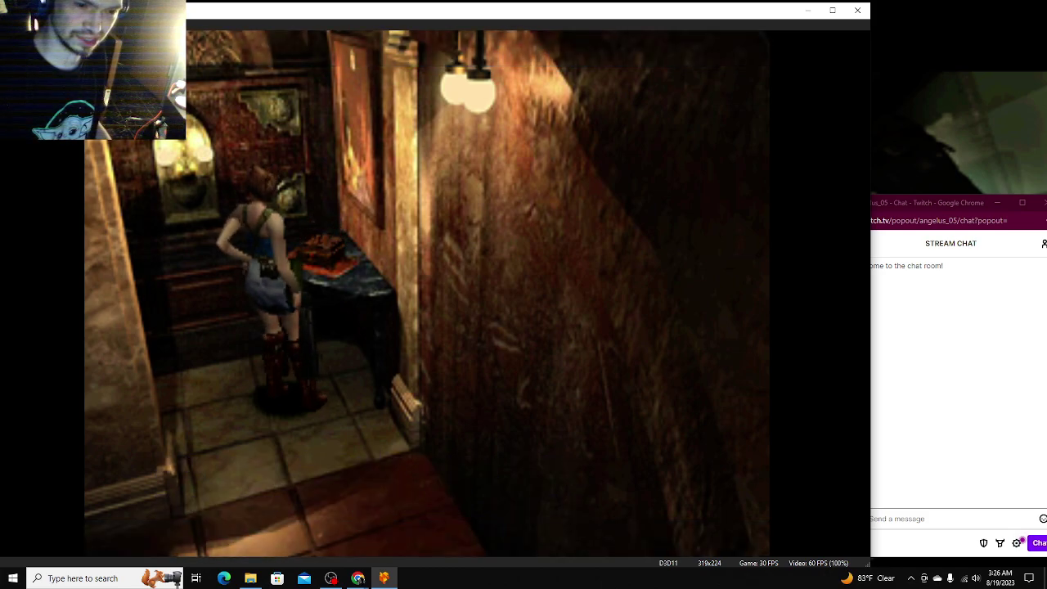
key("Down")
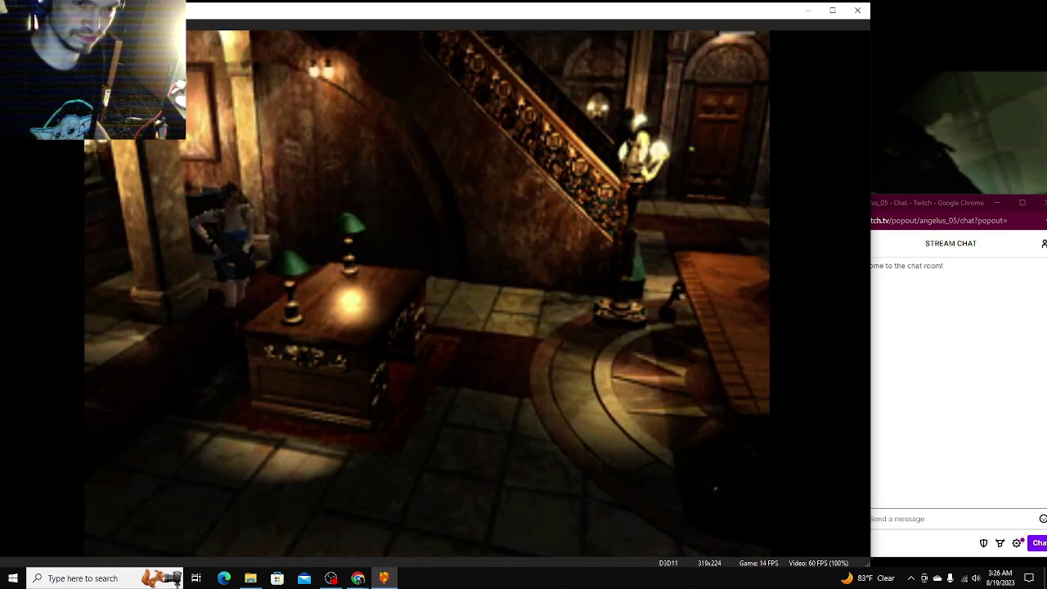
key("Down")
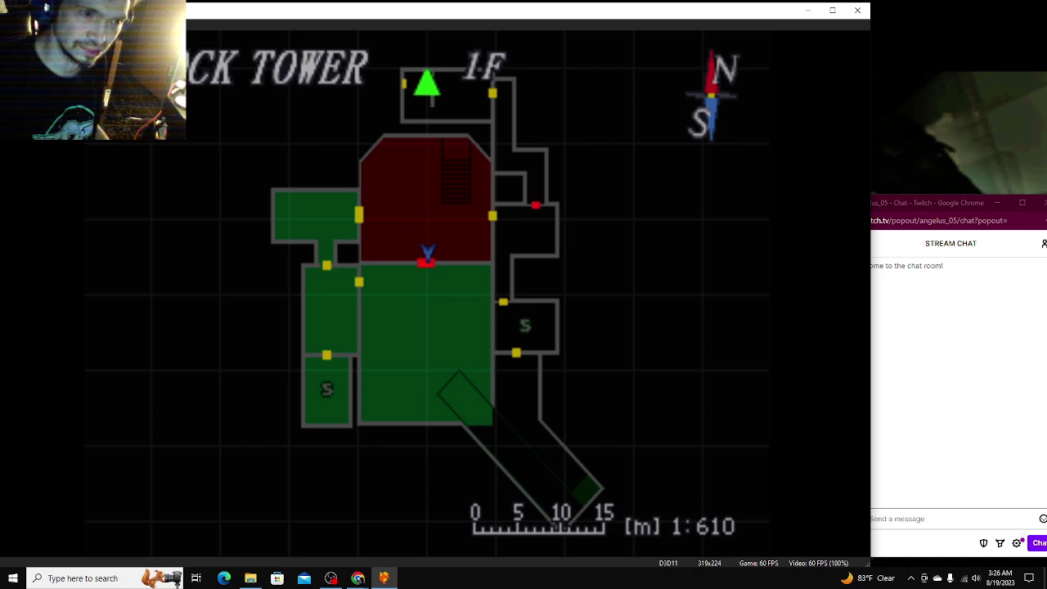
key("Down")
key("Down")
key("Down")
key("Up")
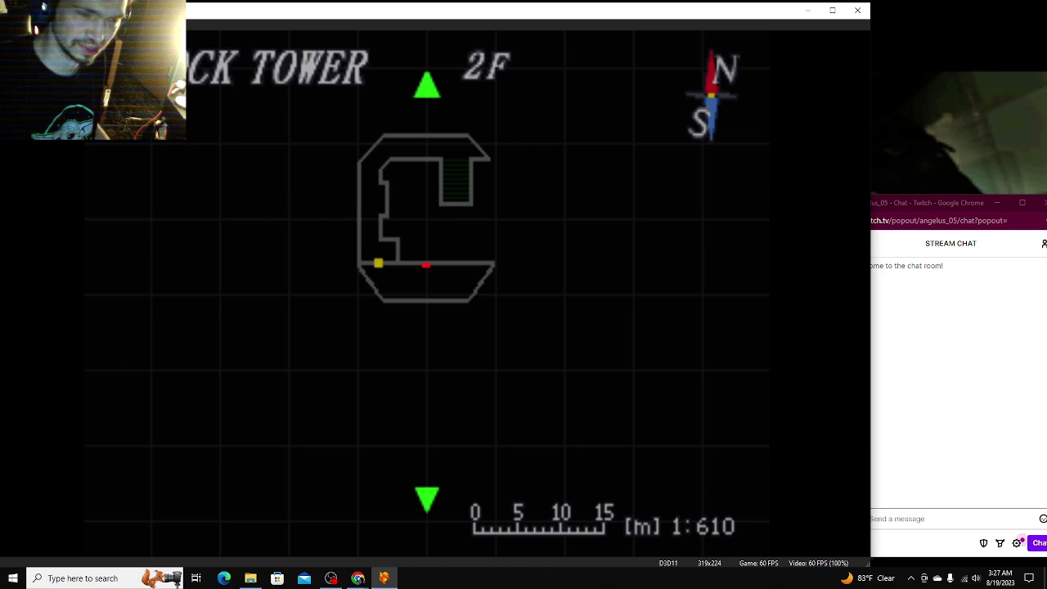
key("Down")
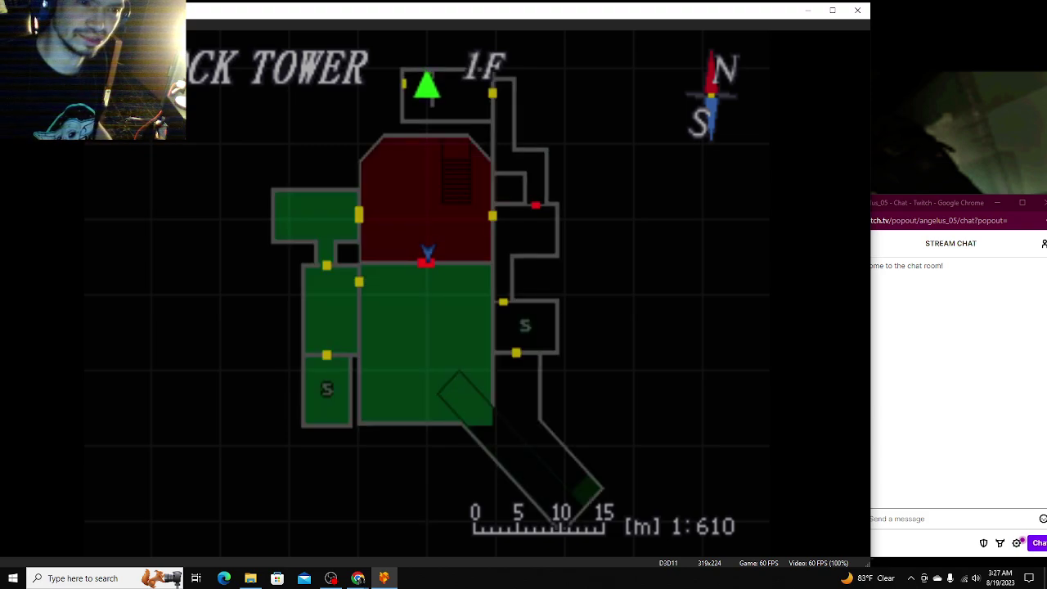
key("Escape")
key("Escape")
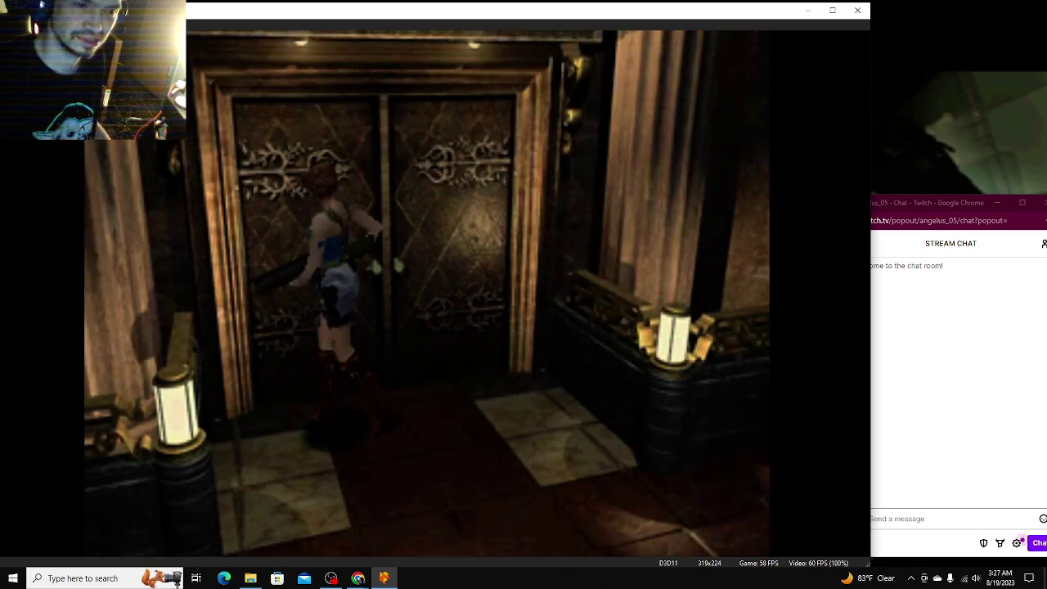
key("Down")
Step: Run Jill to the hall's back door, open the 1F map, and bring up the emulator menu
key("Right")
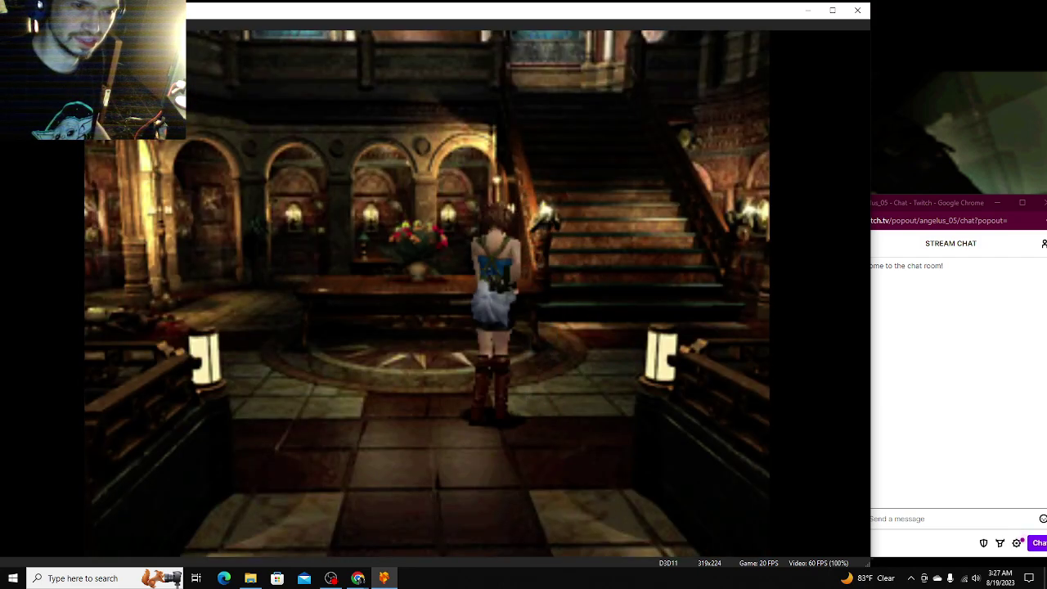
key("Up")
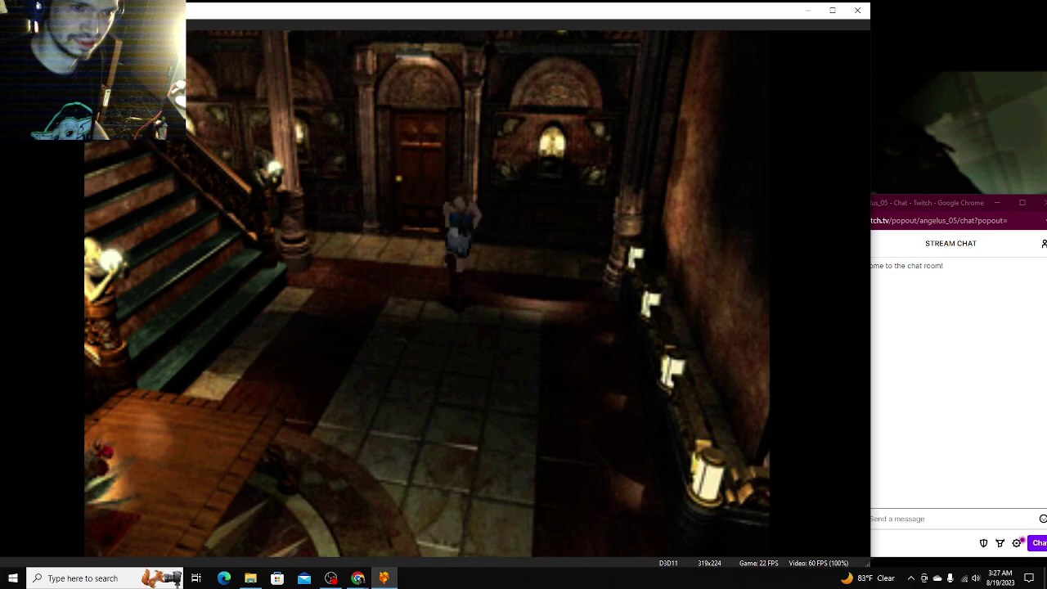
key("Up")
key("F1")
key("Right")
key("Return")
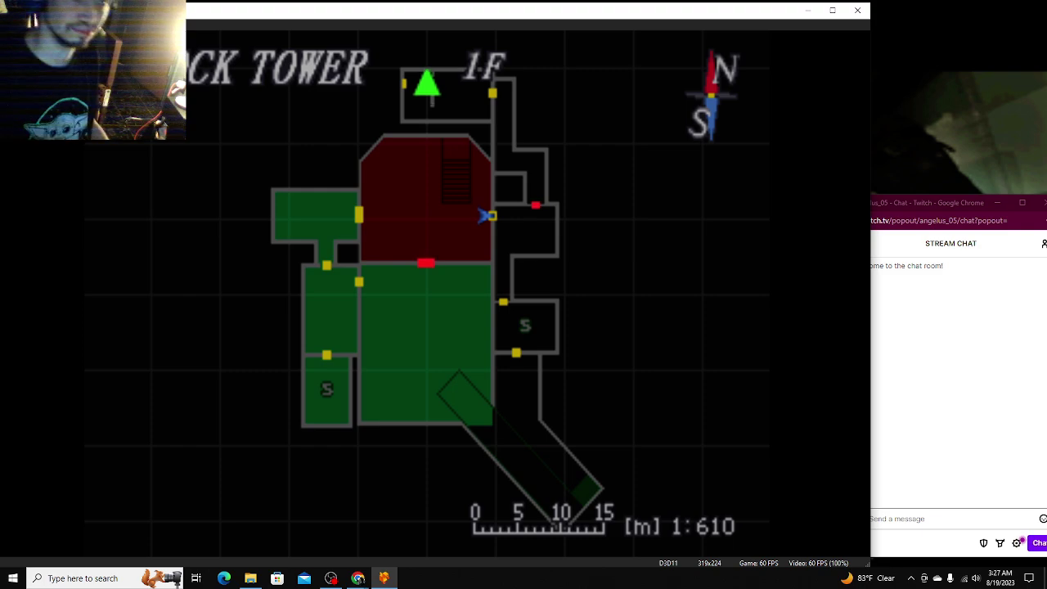
key("alt")
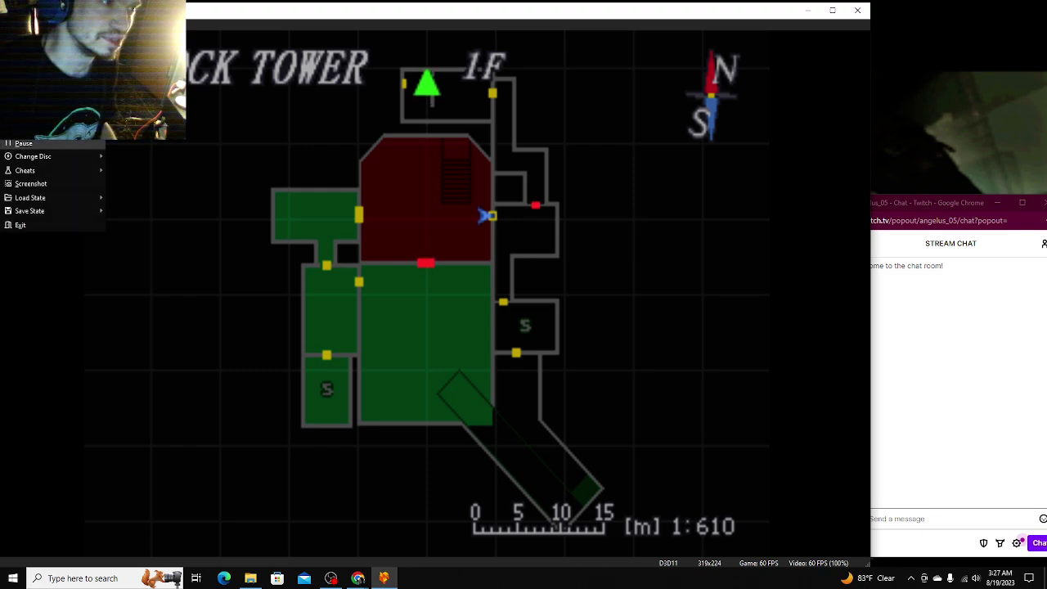
Step: Save the emulator state into a Game Save slot from the Save State menu
key("Down")
key("Down")
key("Right")
key("Down")
key("Down")
key("Return")
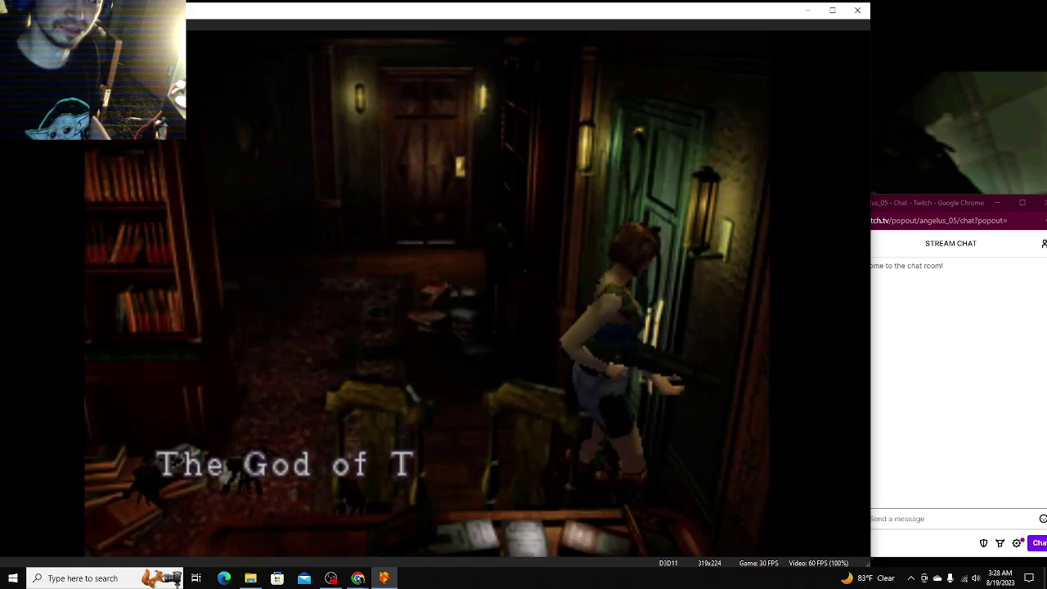
key("Return")
Step: Try the locked door, then equip the Shotgun from the inventory
key("Up")
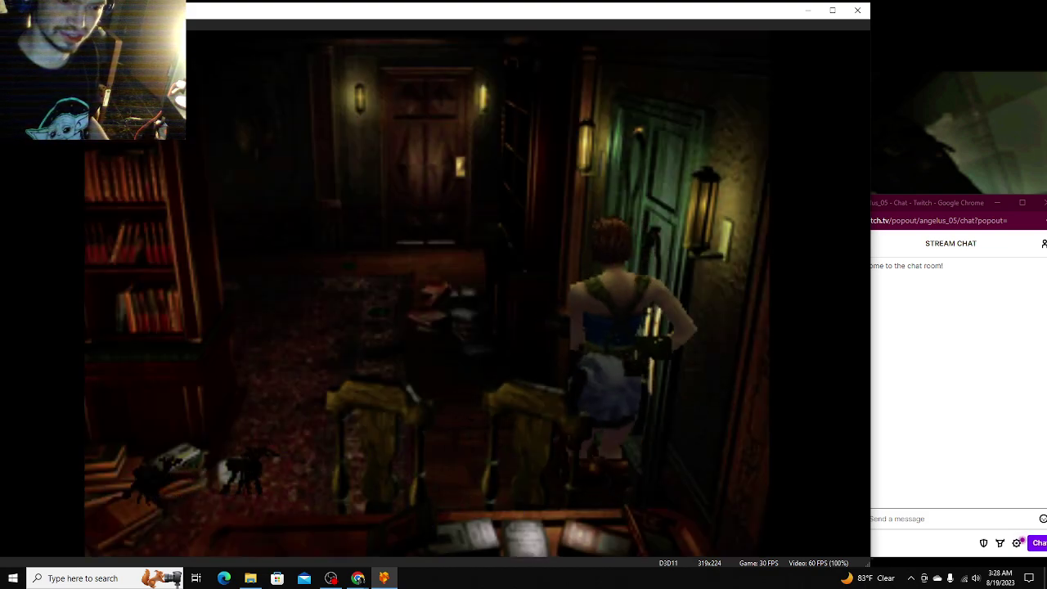
key("Down")
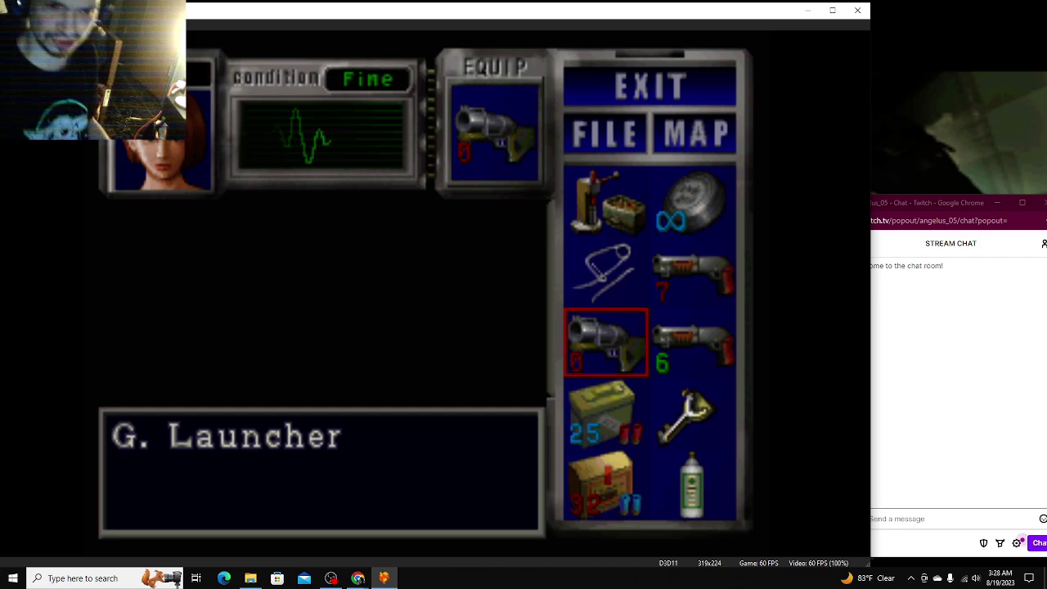
key("Right")
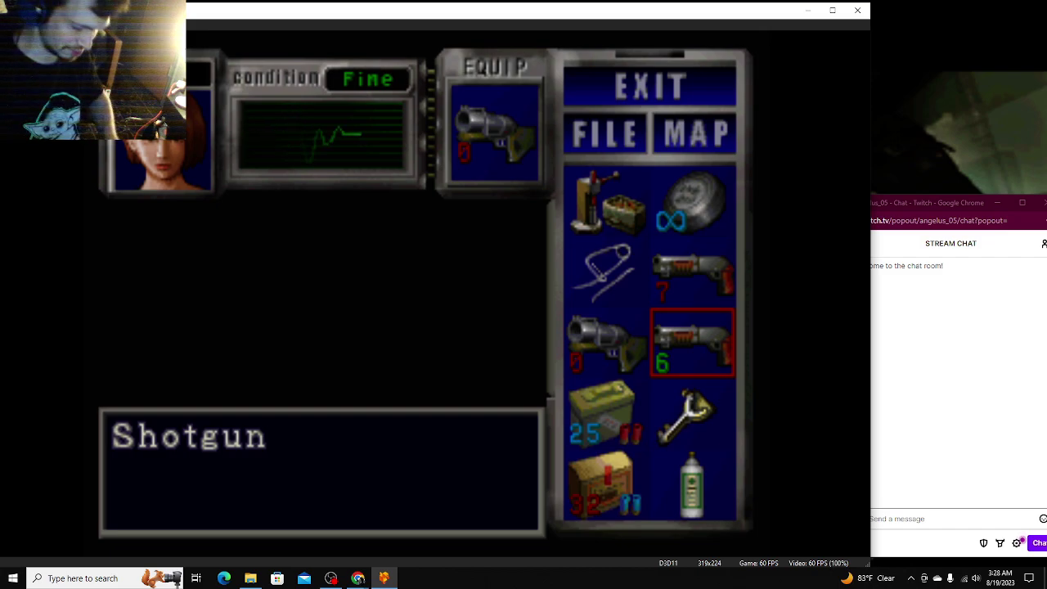
key("Return")
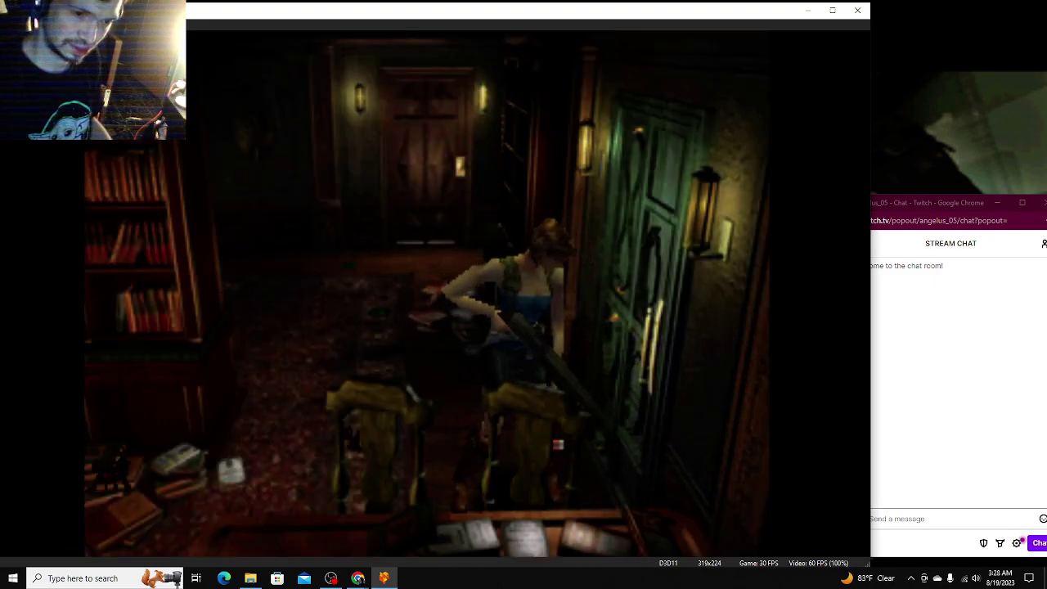
key("Up")
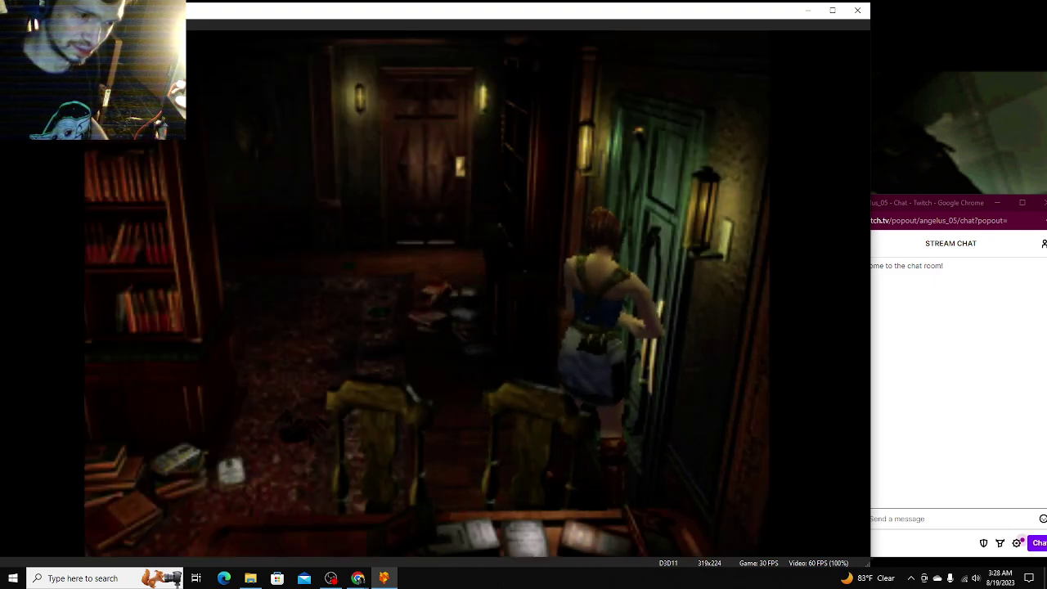
Step: Spend shotgun blasts on the floor critters, then bring up the inventory
key("ctrl")
key("Return")
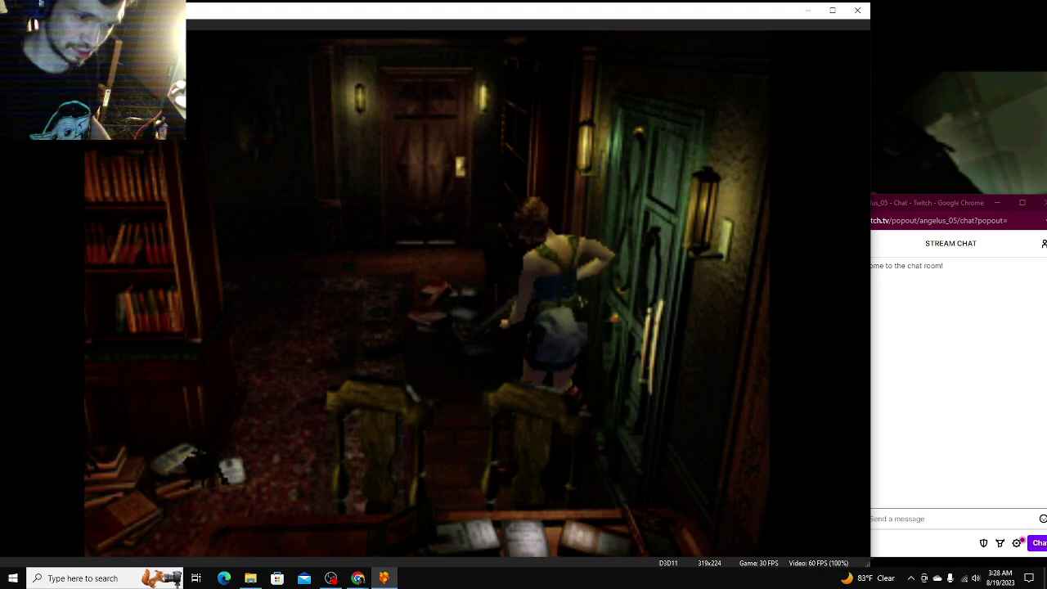
key("Return")
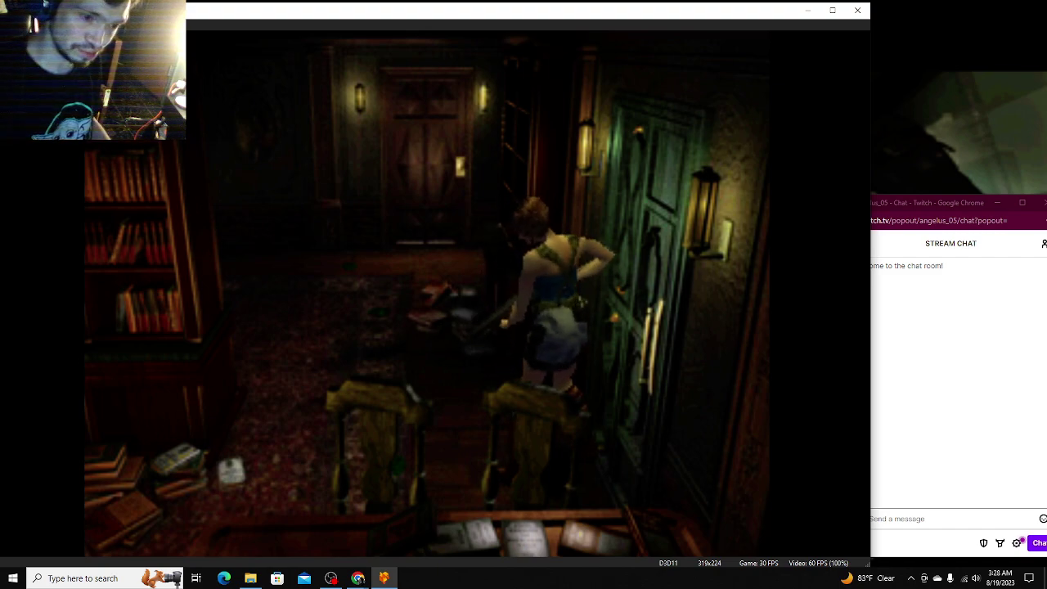
key("Return")
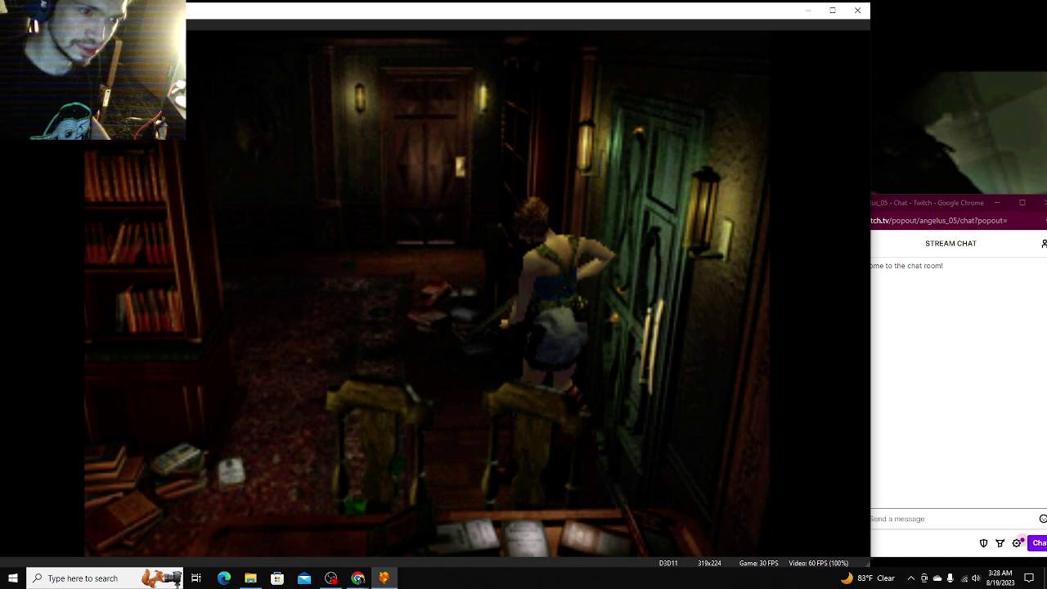
key("Return")
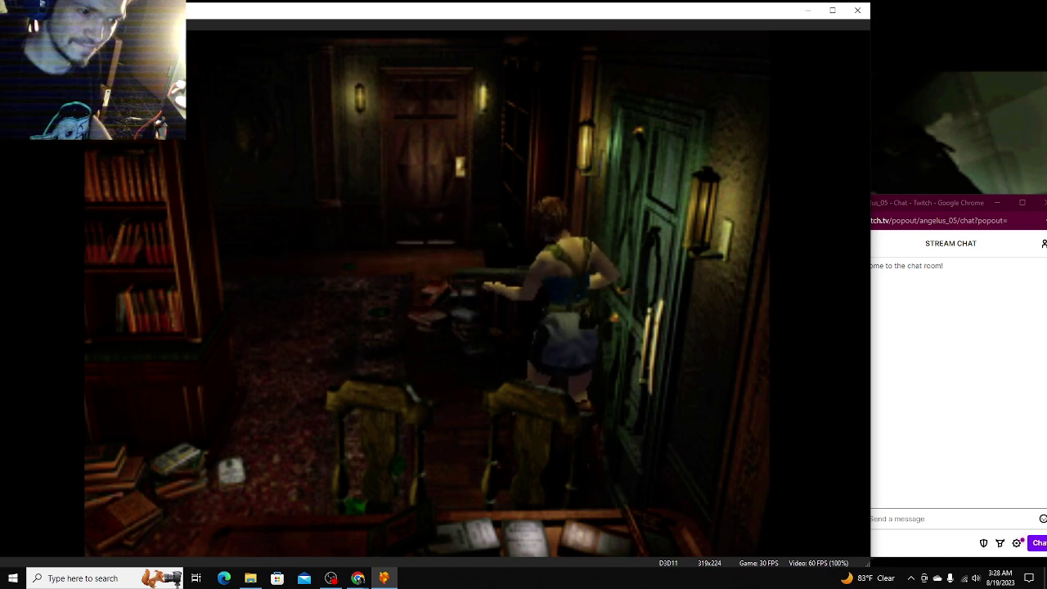
key("Return")
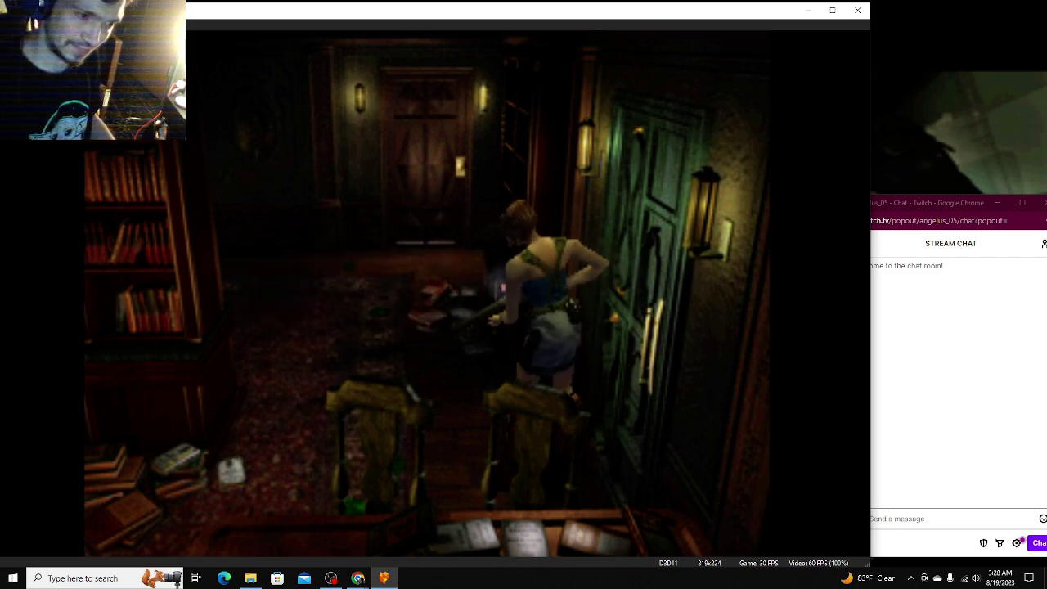
key("Return")
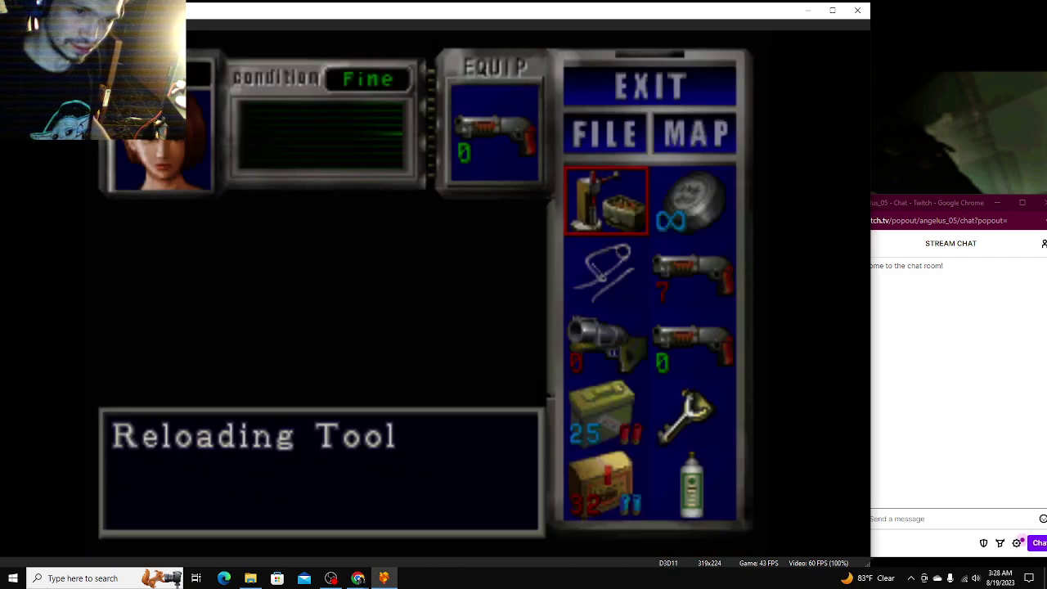
Step: Reload the Shotgun to 5 shells, then view the Clock Tower 1F map
key("Down")
key("Down")
key("Down")
key("Escape")
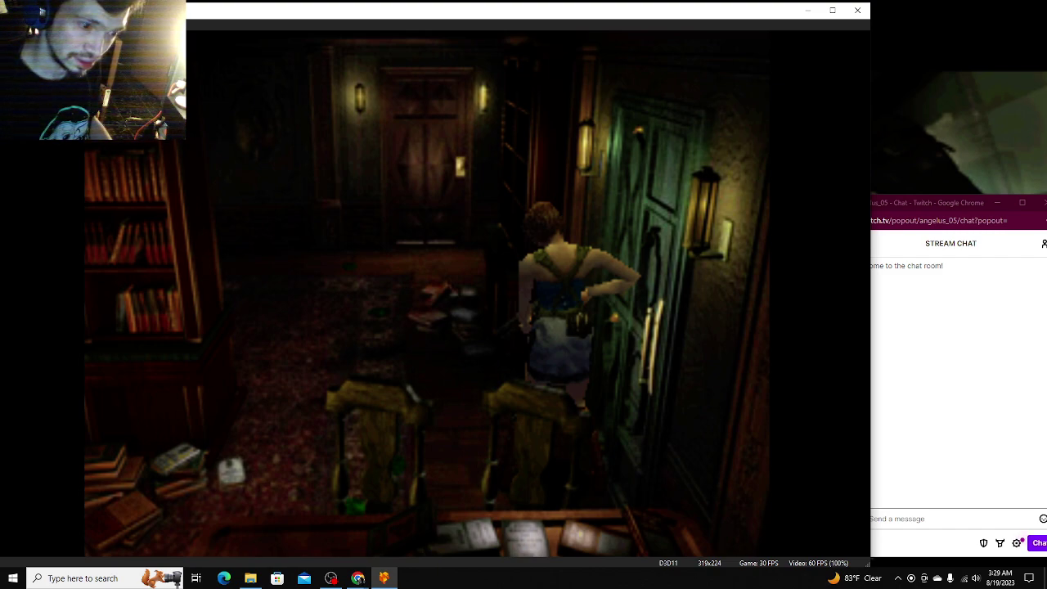
key("Return")
key("Right")
key("Right")
key("Return")
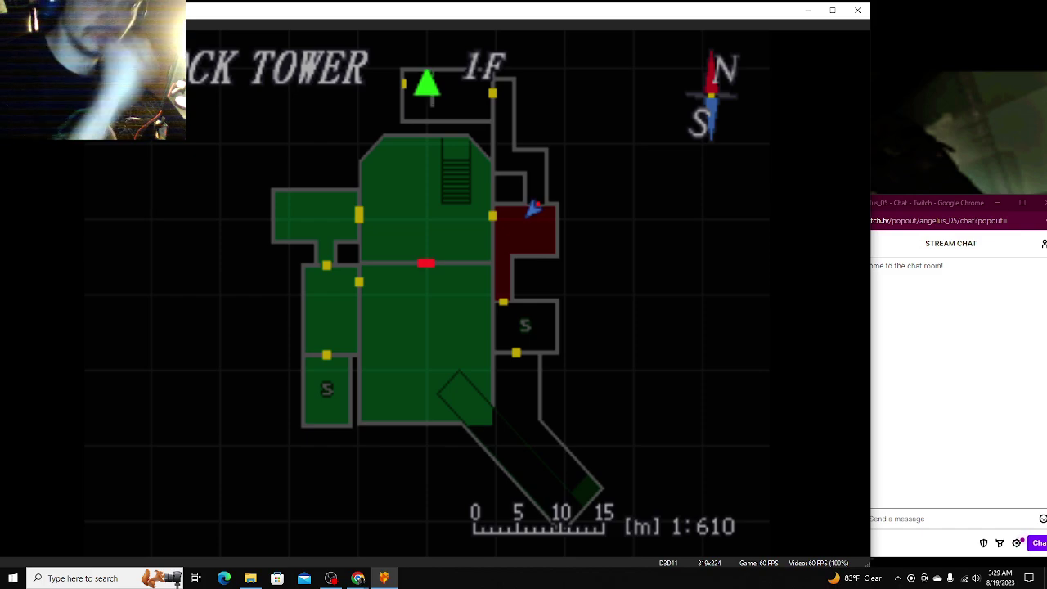
Step: Leave the map and inventory and walk Jill into the library room
key("Escape")
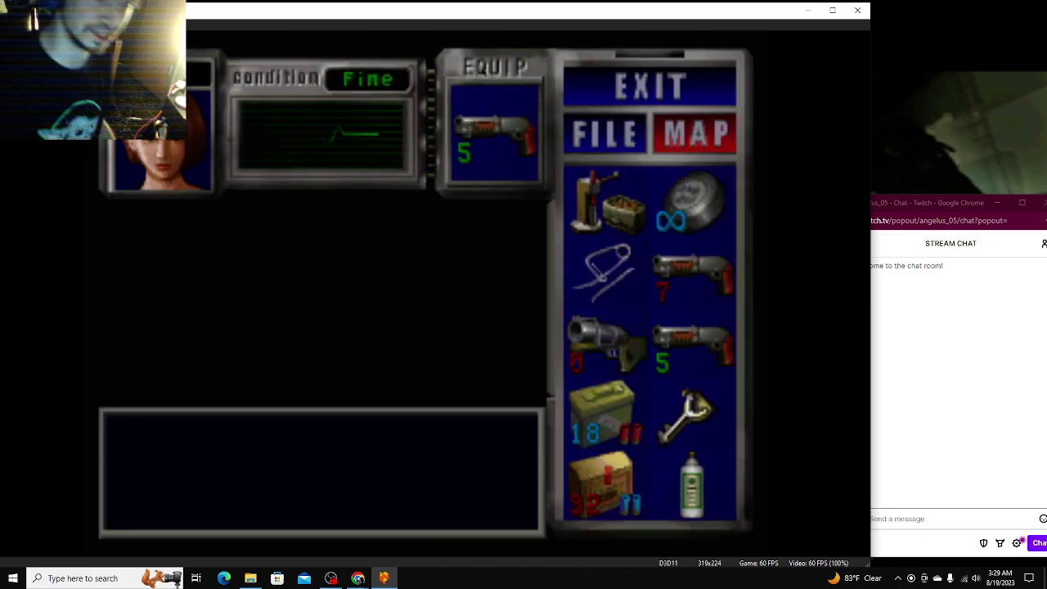
key("Escape")
key("Left")
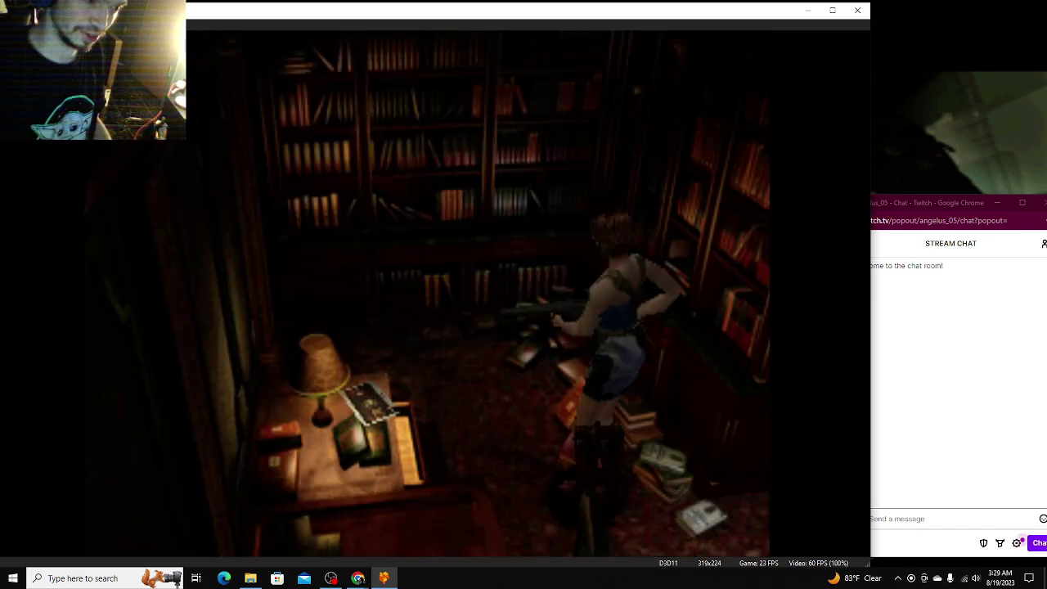
Step: Take the Art Picture Postcard with its goddess prayer verse, then run into the corridor
key("Left")
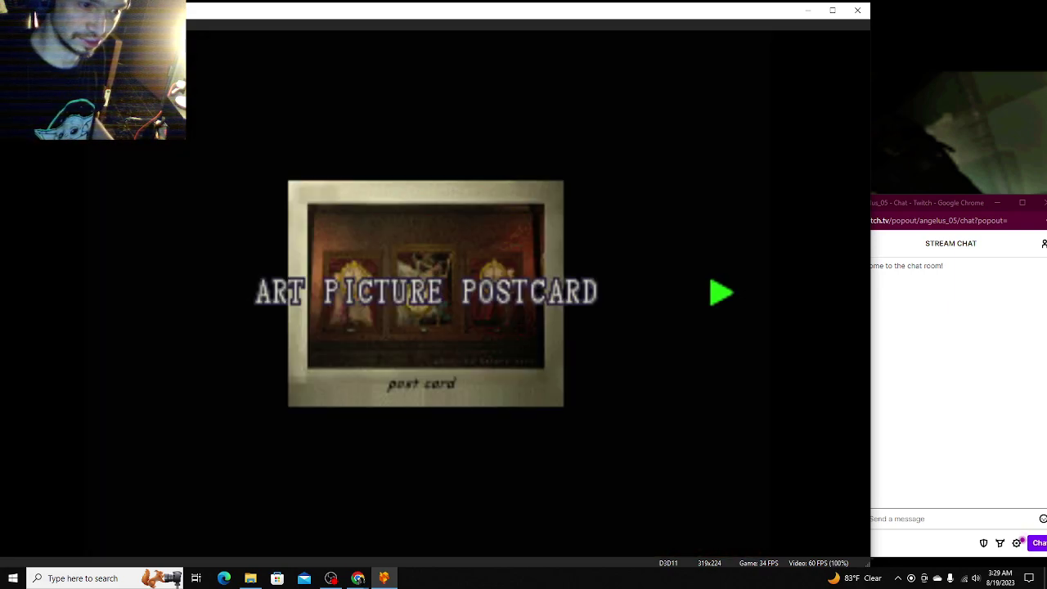
key("Return")
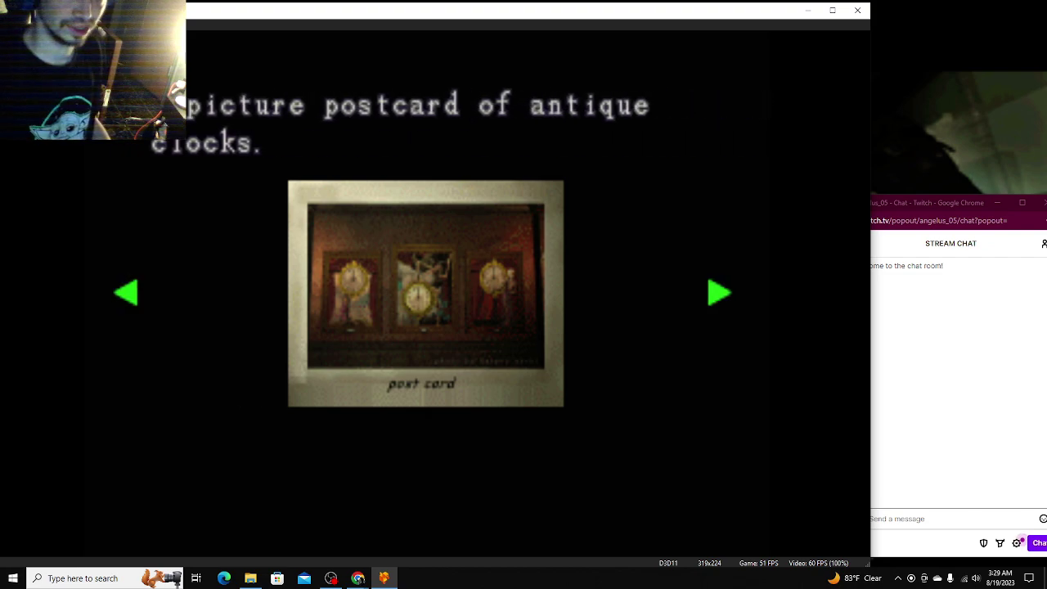
key("Return")
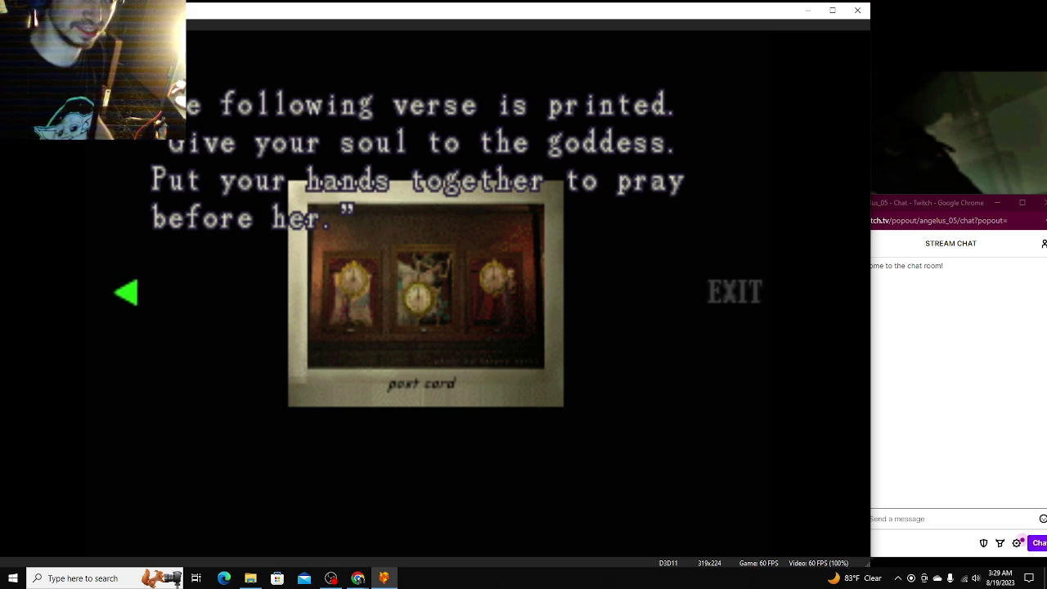
key("Return")
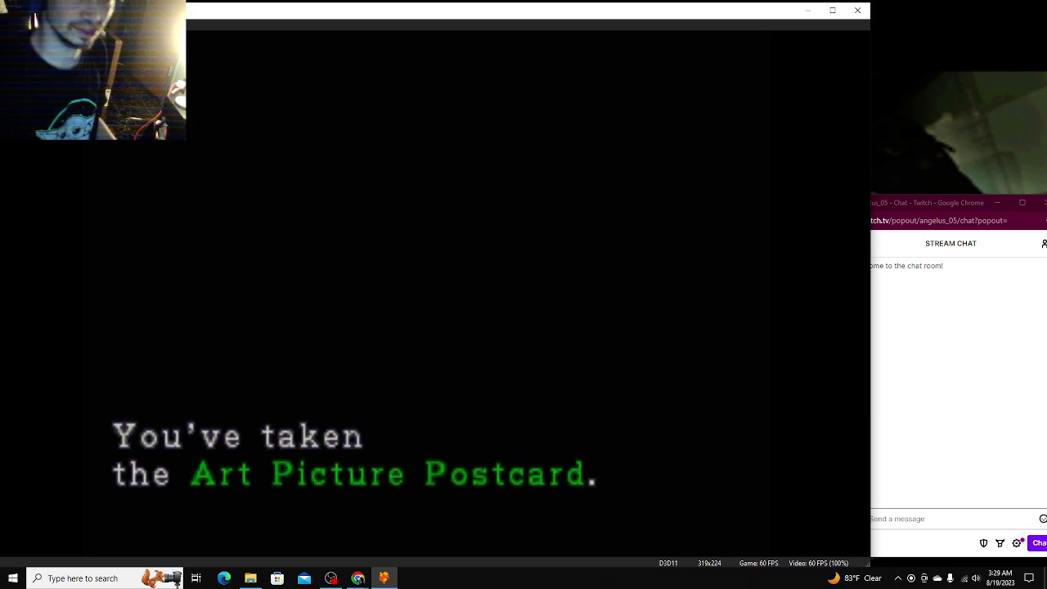
key("Return")
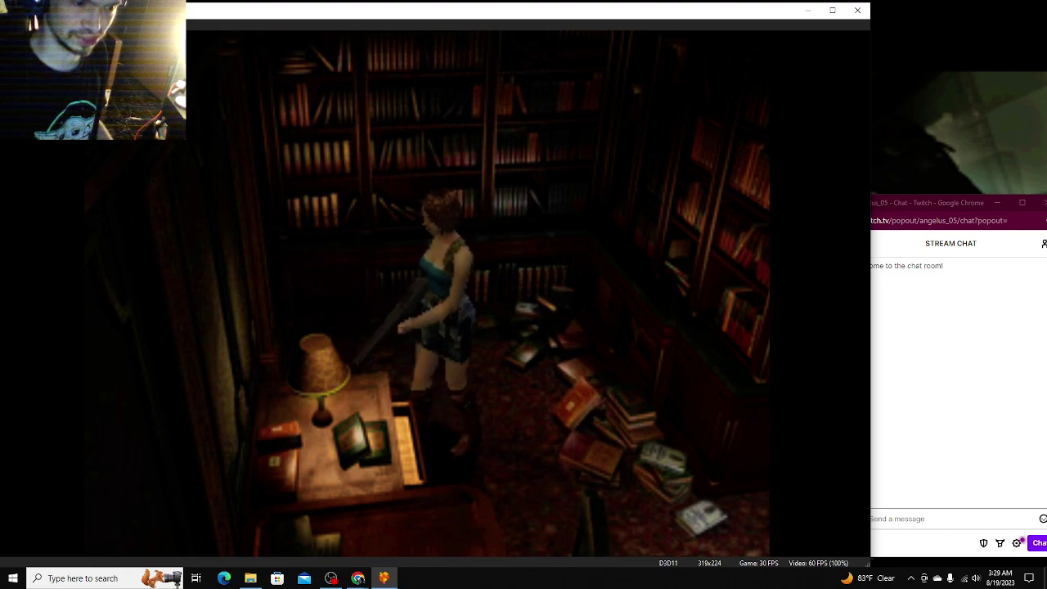
key("Up")
key("Up")
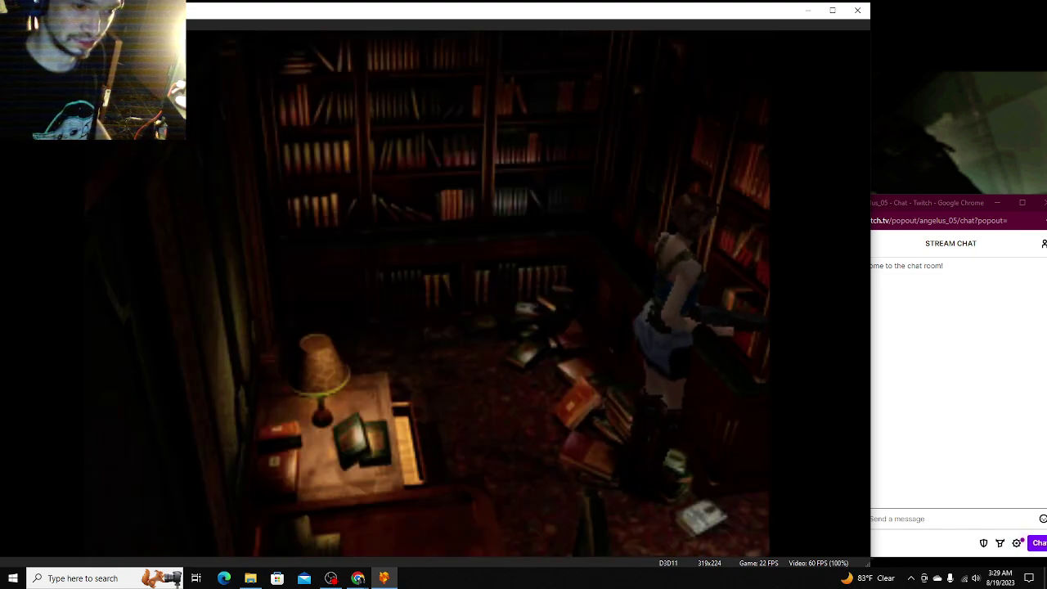
key("Up")
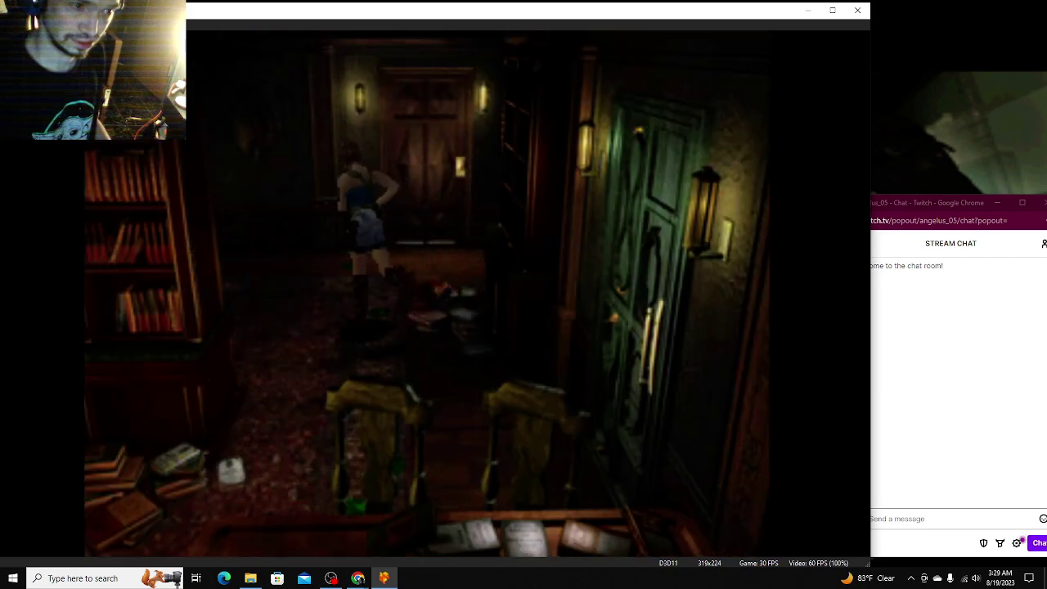
Step: Run back through the library toward the typewriter room
key("Up")
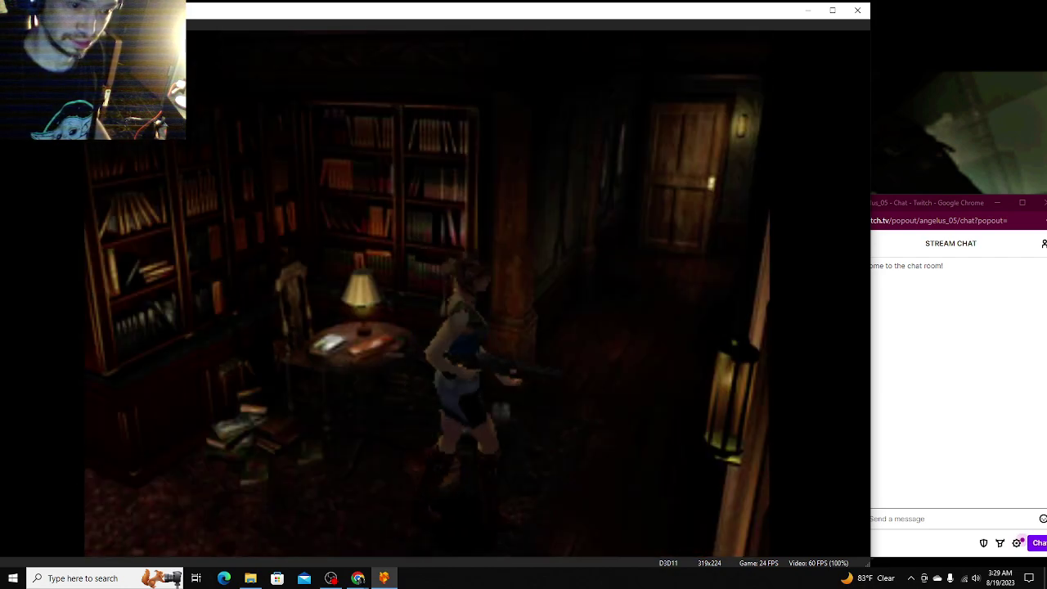
key("Up")
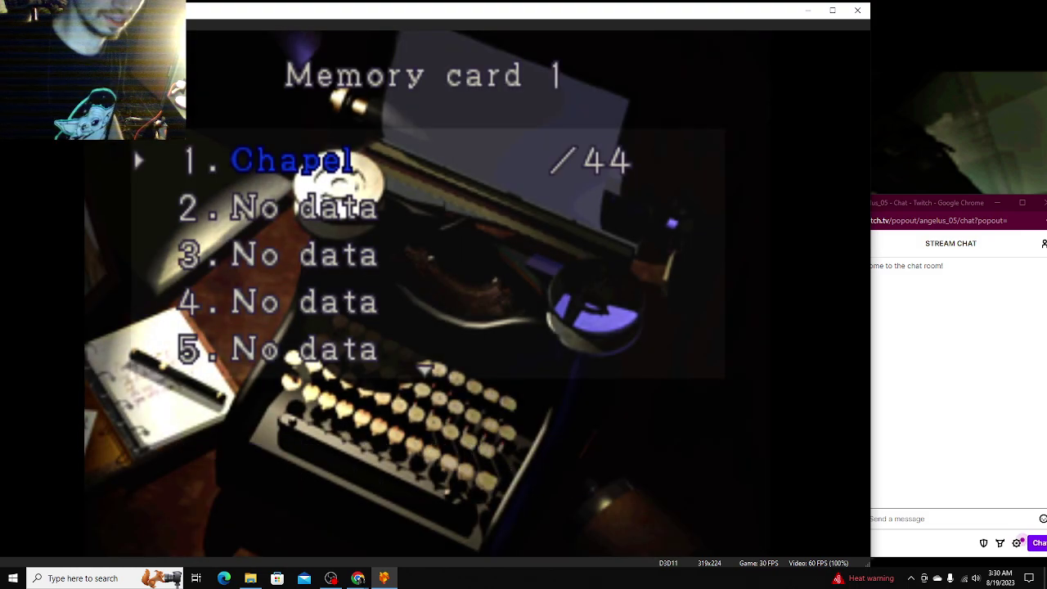
Step: Overwrite memory card slot 1 with the current progress
key("Return")
key("Up")
key("Return")
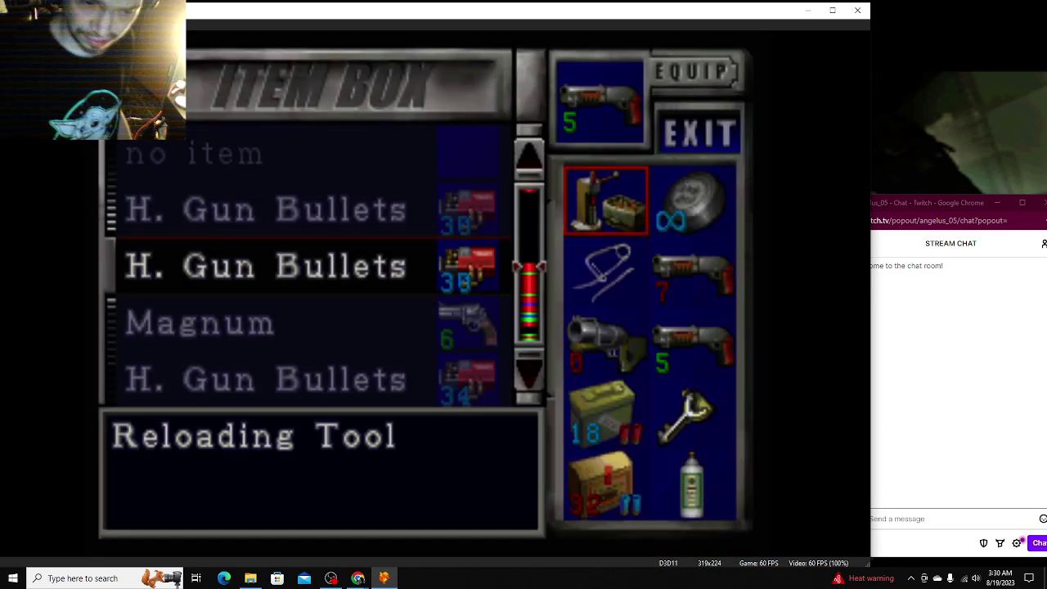
Step: Deposit the G. Launcher into an empty item box slot
key("Down")
key("Down")
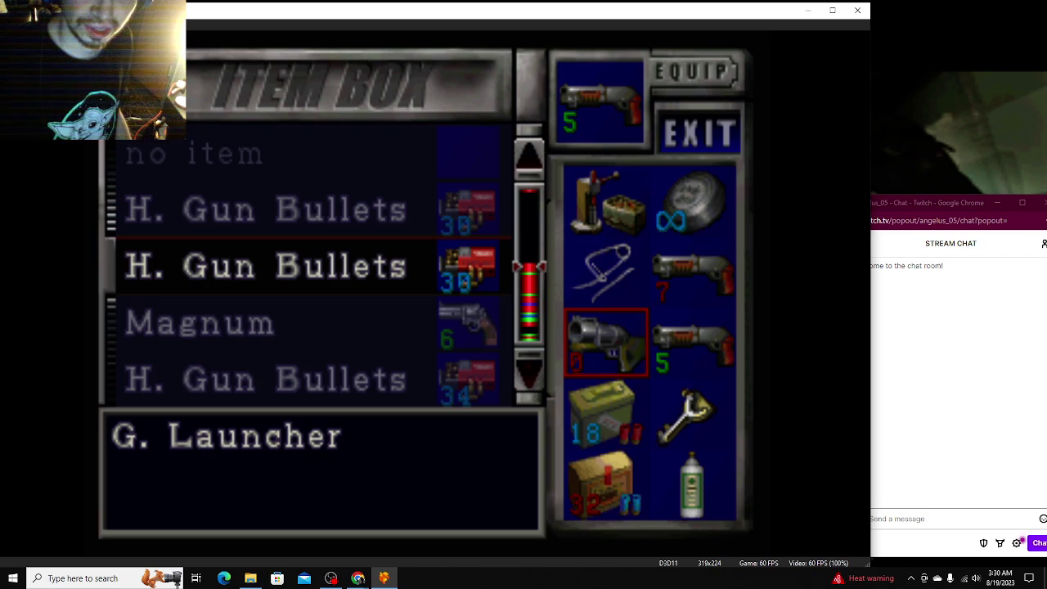
key("Down")
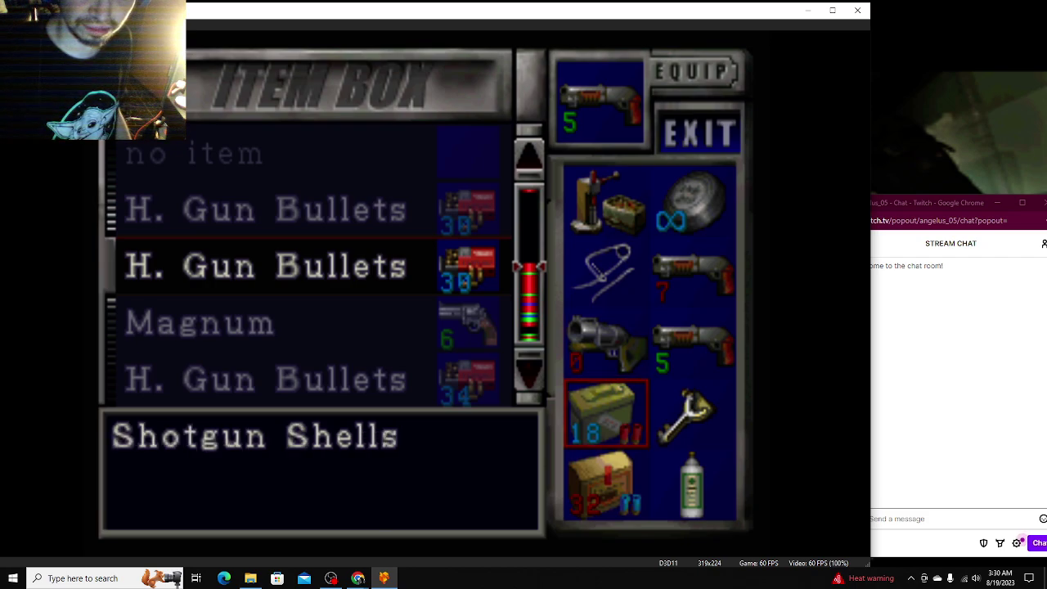
key("Up")
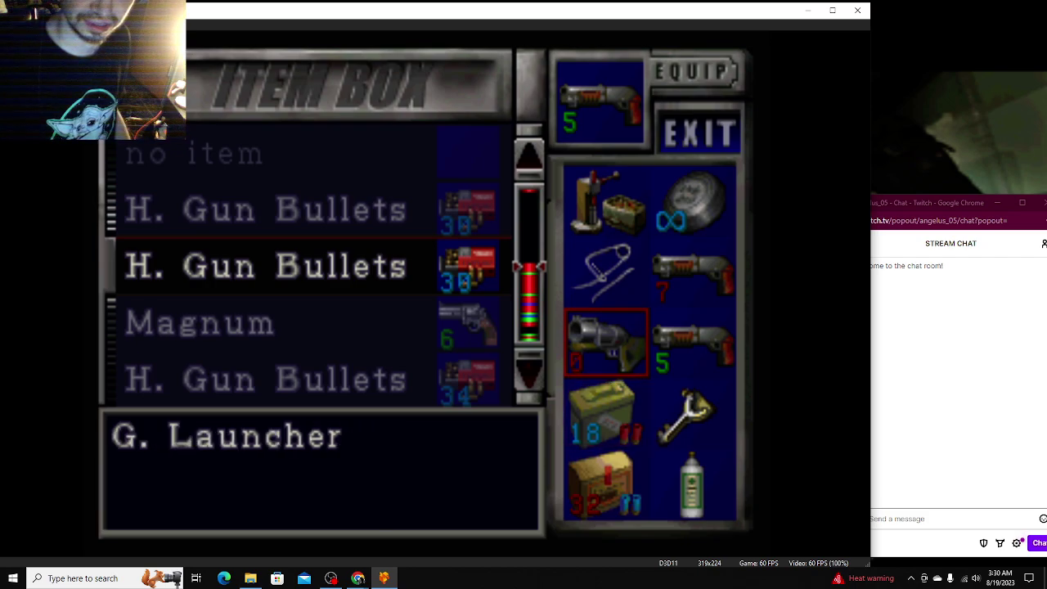
key("Down")
key("Down")
key("Down")
key("Down")
key("Down")
key("Down")
key("Down")
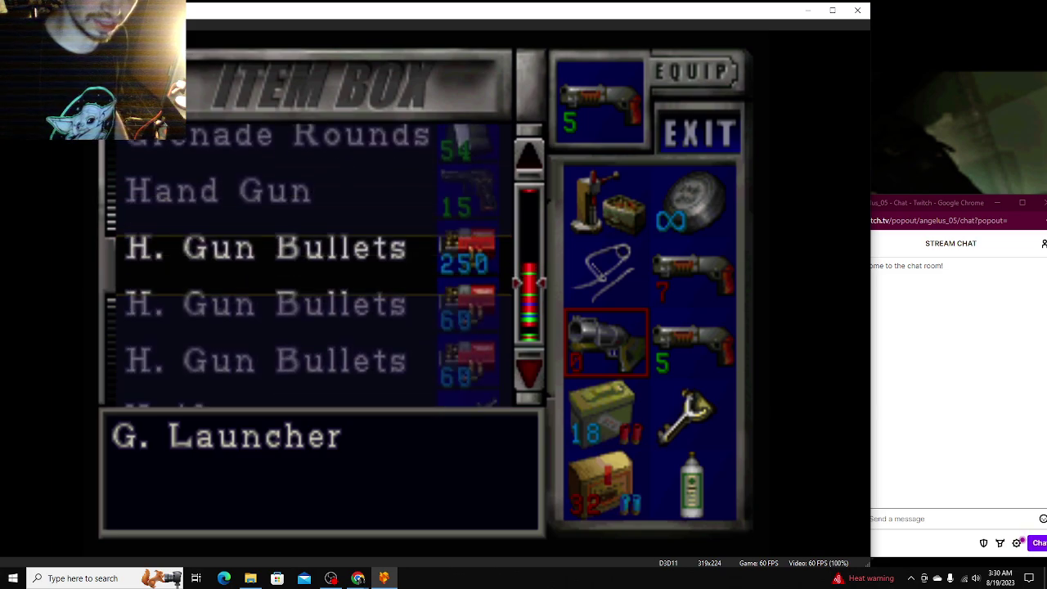
key("Down")
key("Down")
key("Down")
key("Down")
key("Down")
key("Down")
key("Down")
key("Down")
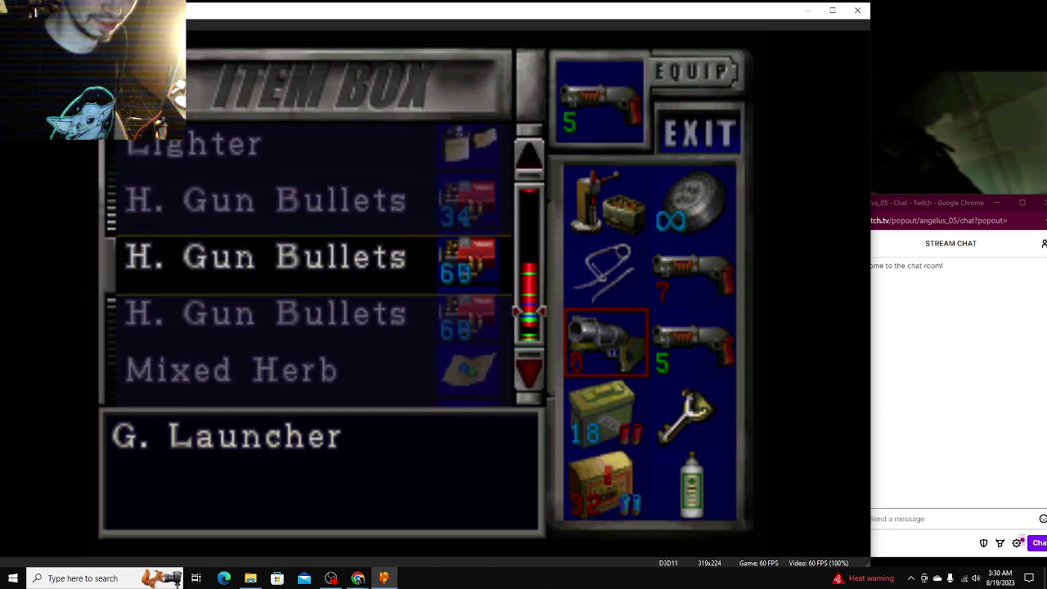
key("Down")
key("Down")
key("Down")
key("Down")
key("Down")
key("Down")
key("Return")
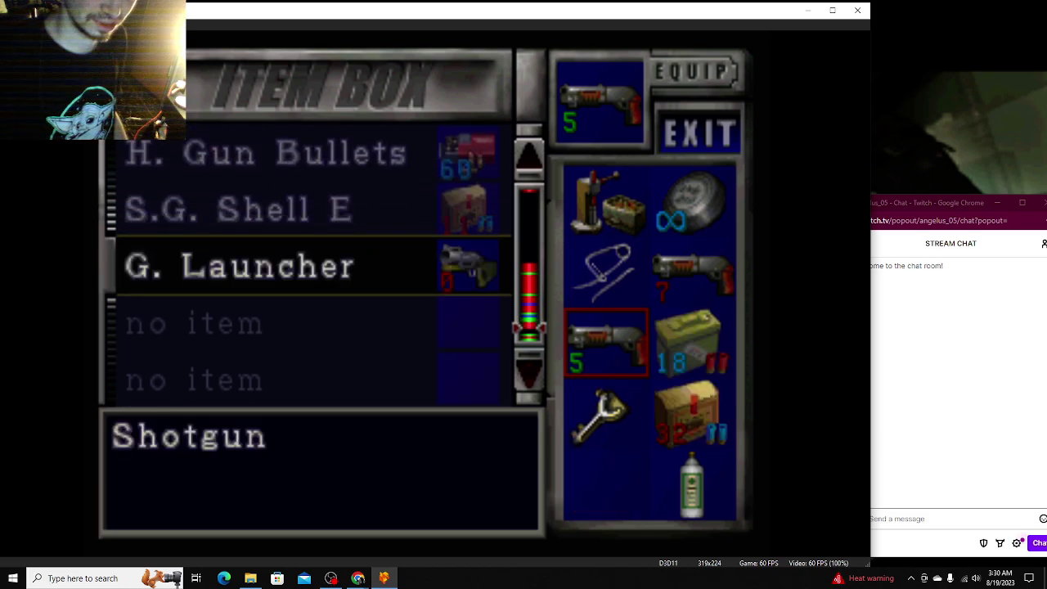
key("Down")
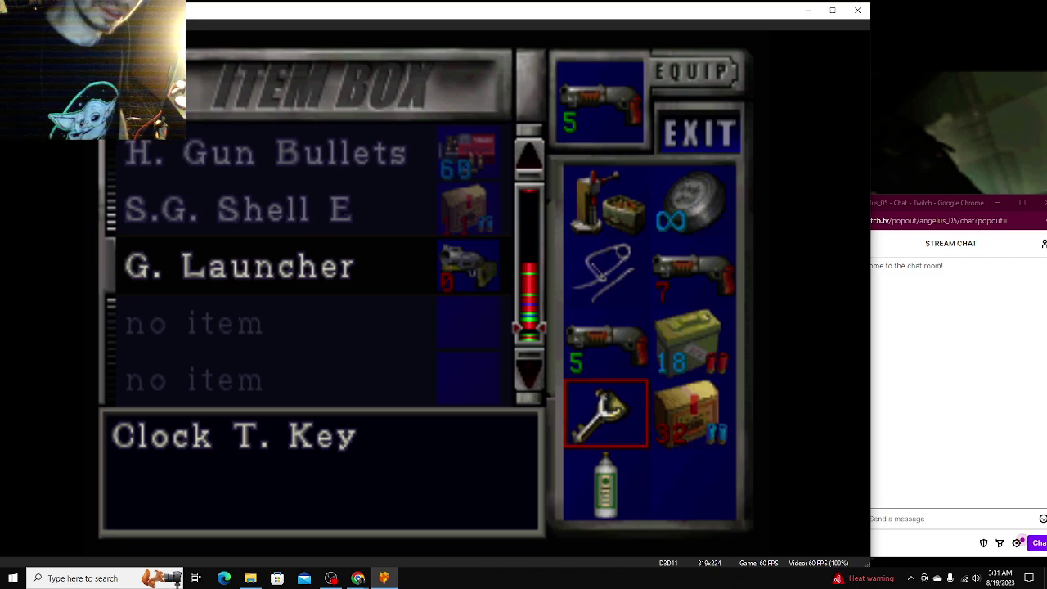
Step: Withdraw the F. Aid Box from the item box storage
key("Down")
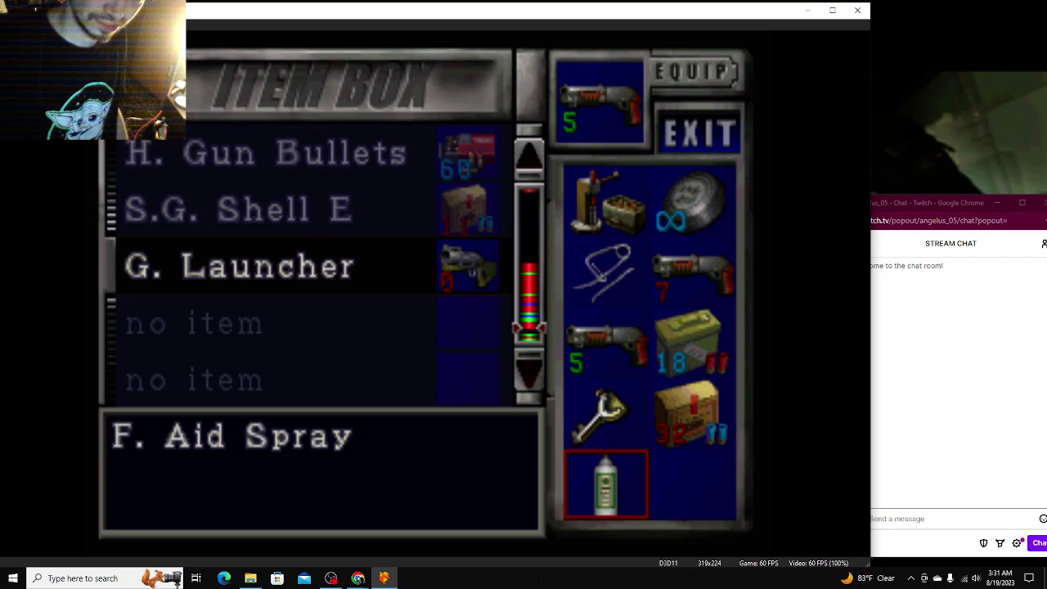
key("Right")
key("Down")
key("Down")
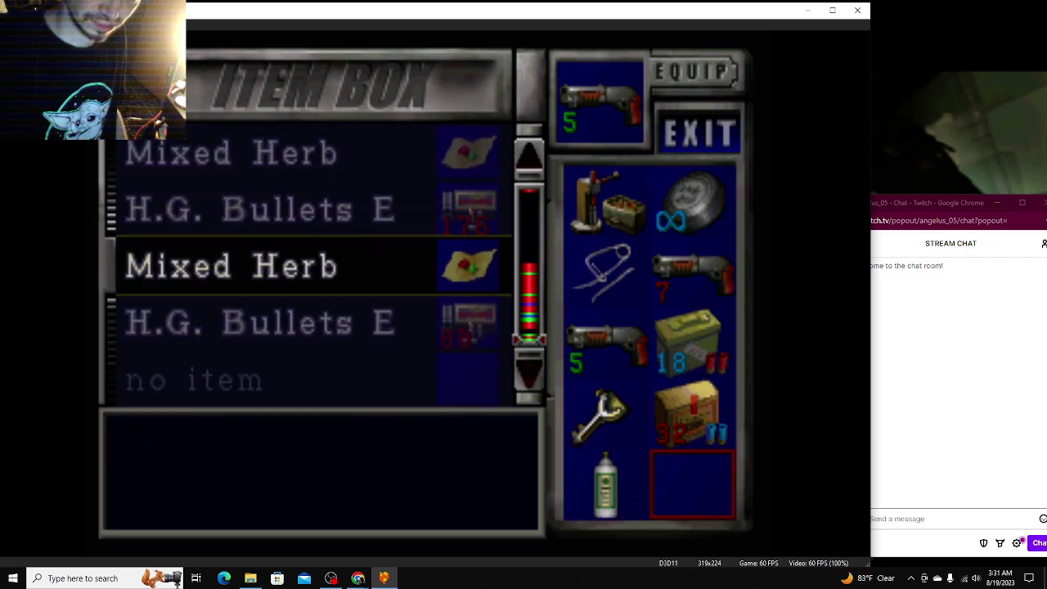
key("Down")
key("Down")
key("Down")
key("Down")
key("Down")
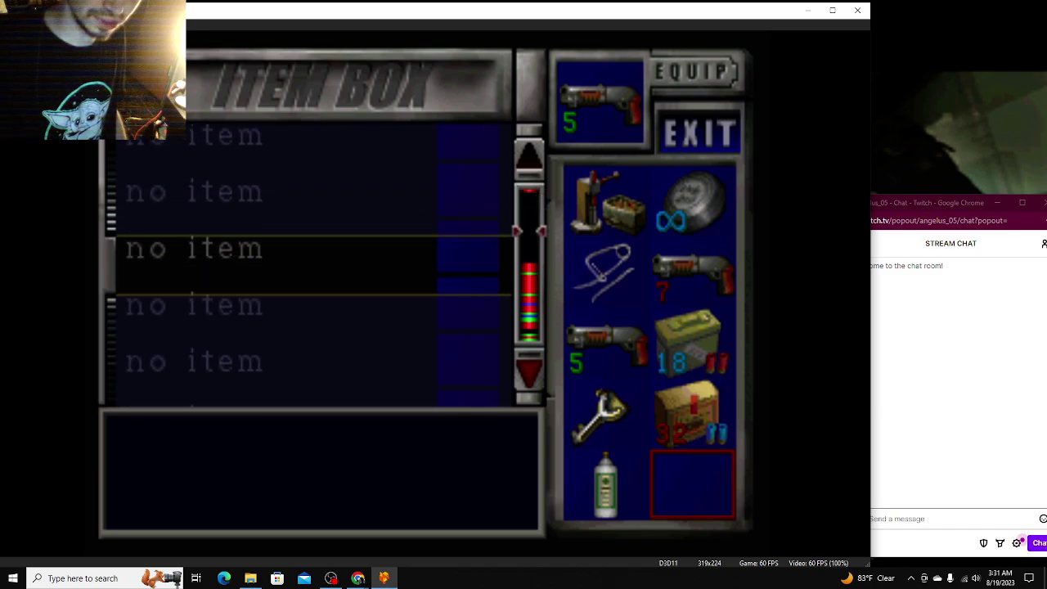
key("Down")
key("Up")
key("Up")
key("Up")
key("Up")
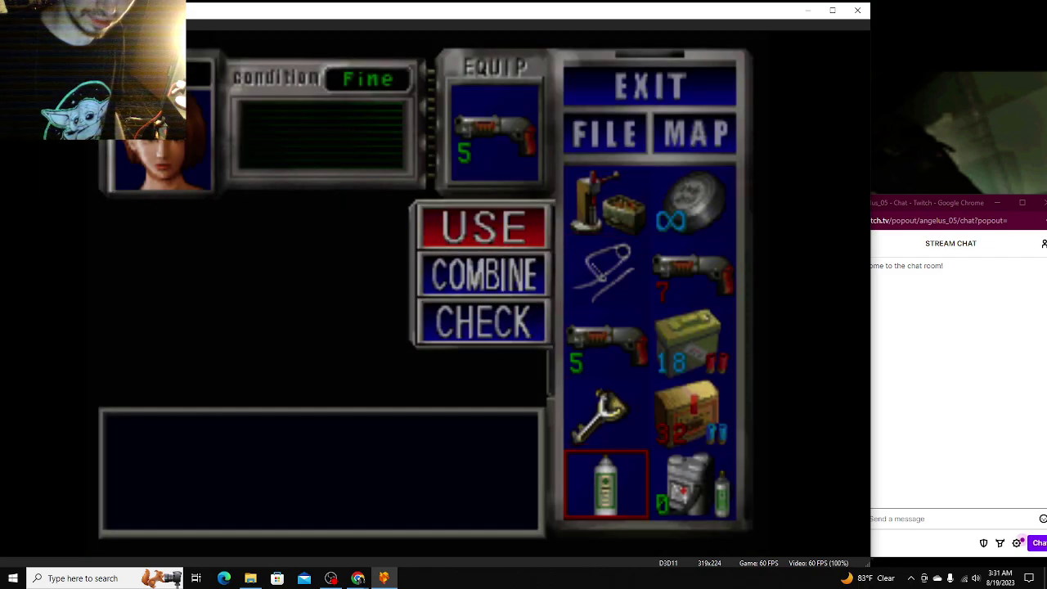
key("Down")
Step: Combine the F. Aid Spray into the F. Aid Box and exit the box
key("Return")
key("Right")
key("Return")
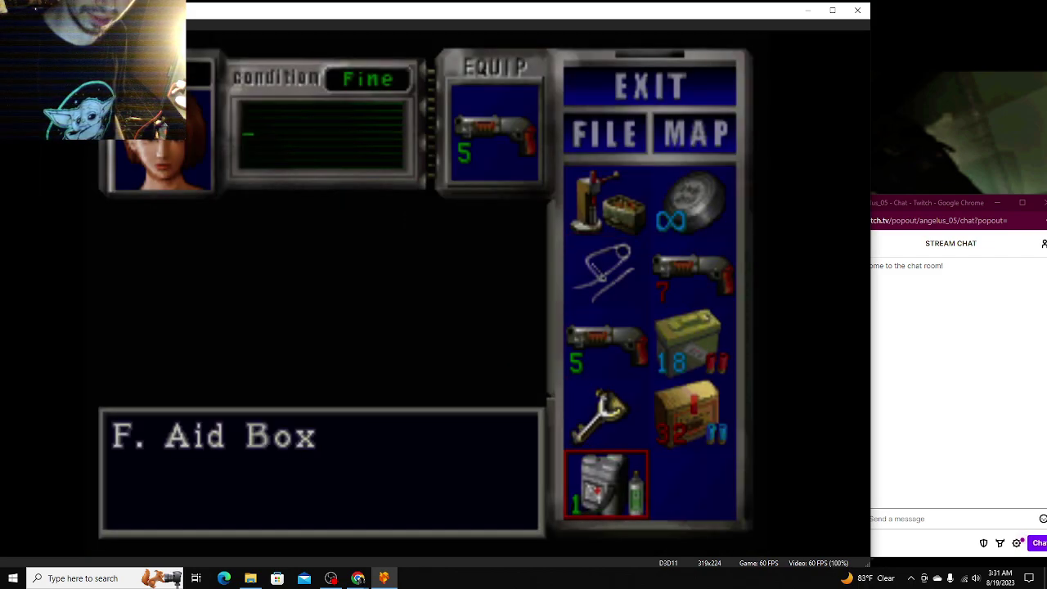
key("Escape")
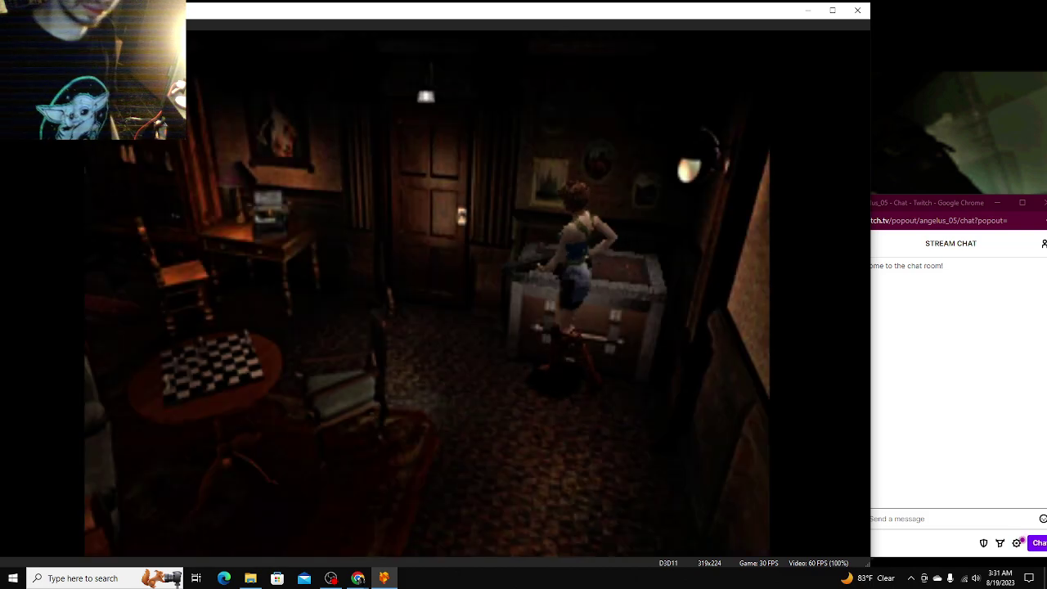
Step: Save at the typewriter over memory card slot 1, Living Room
key("Left")
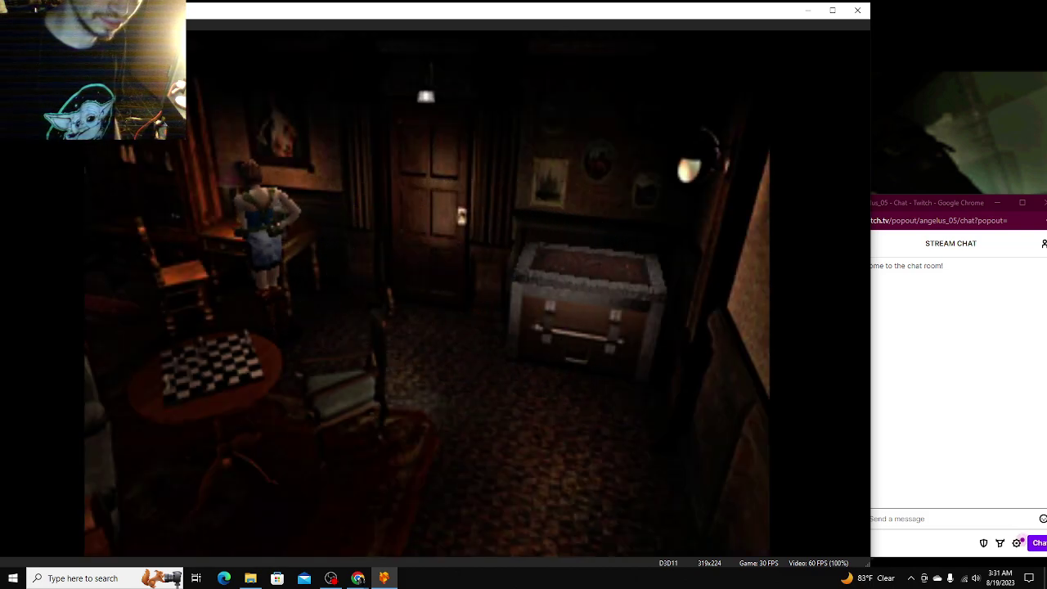
key("Return")
key("Return")
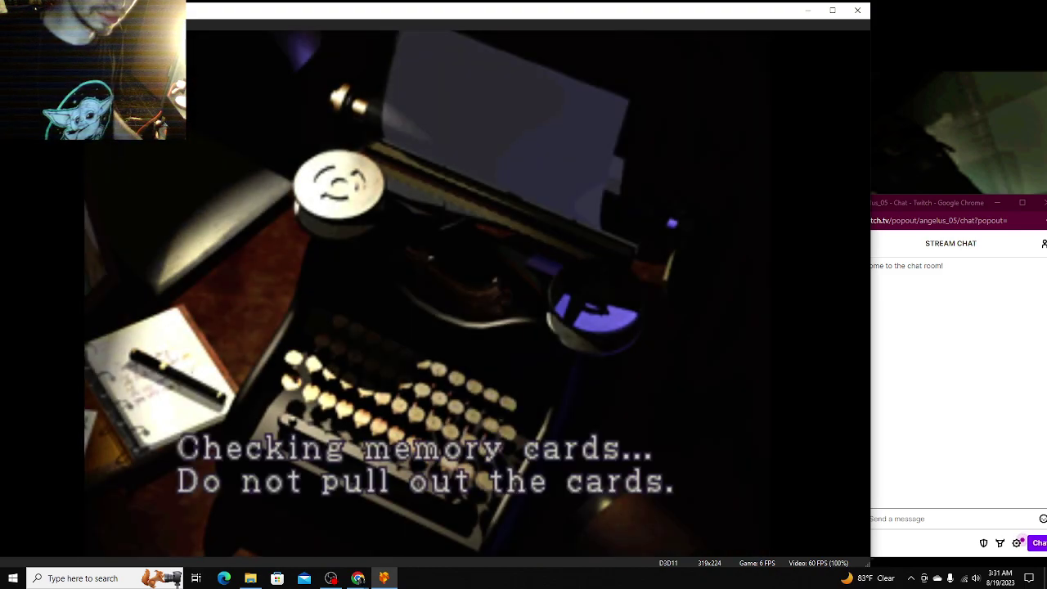
key("Return")
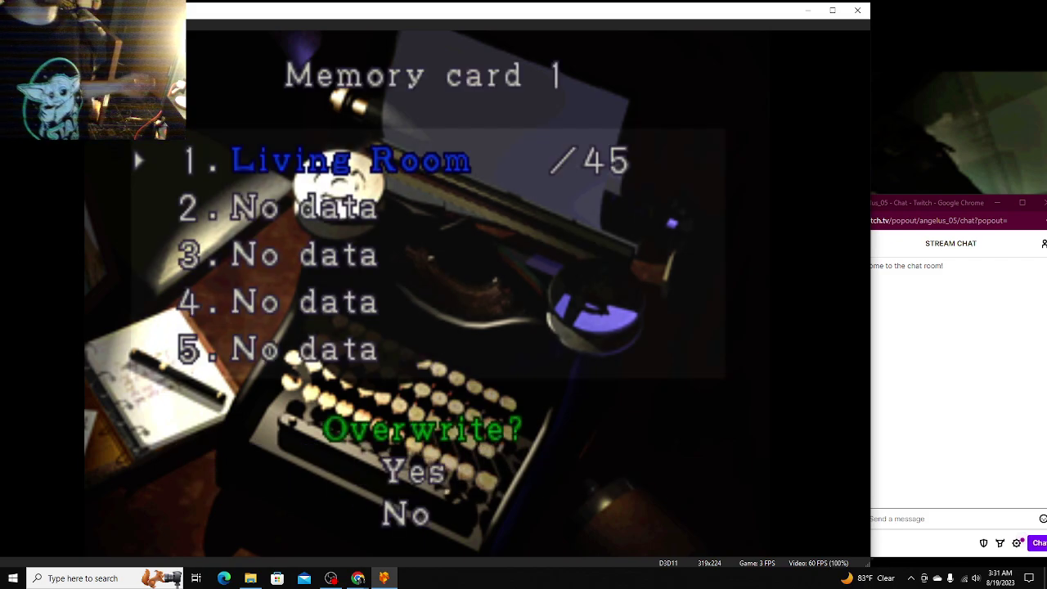
key("Return")
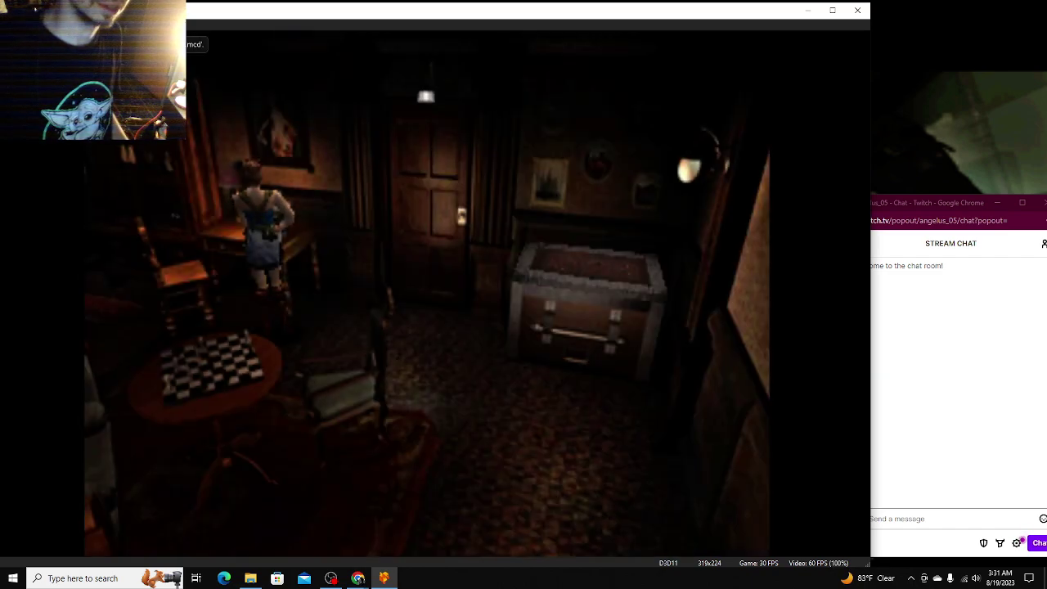
Step: Maximize the DuckStation window and browse its System, Settings and View menus
left_click(833, 10)
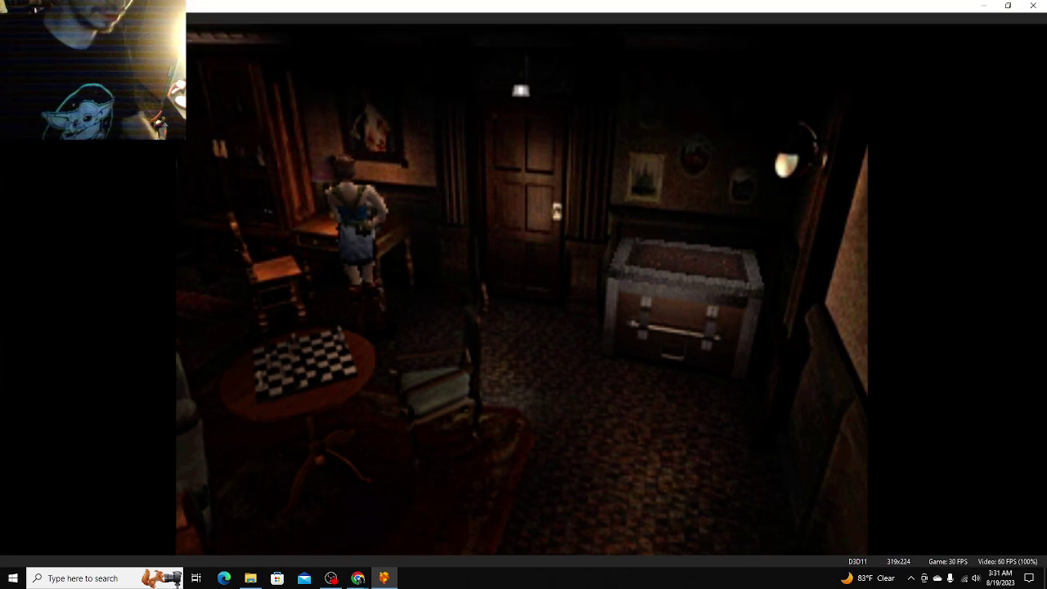
key("Escape")
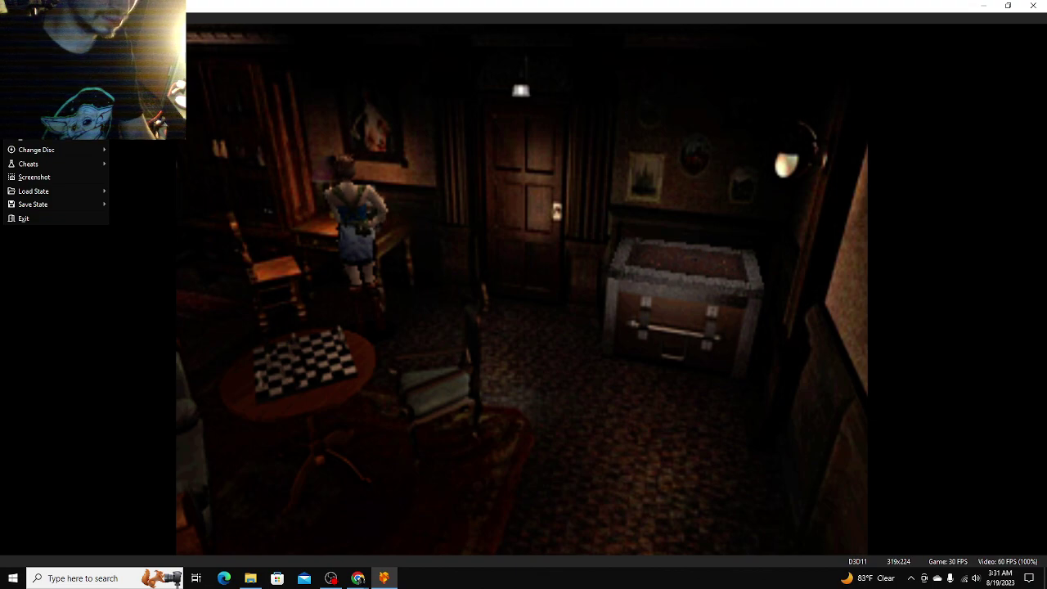
key("Right")
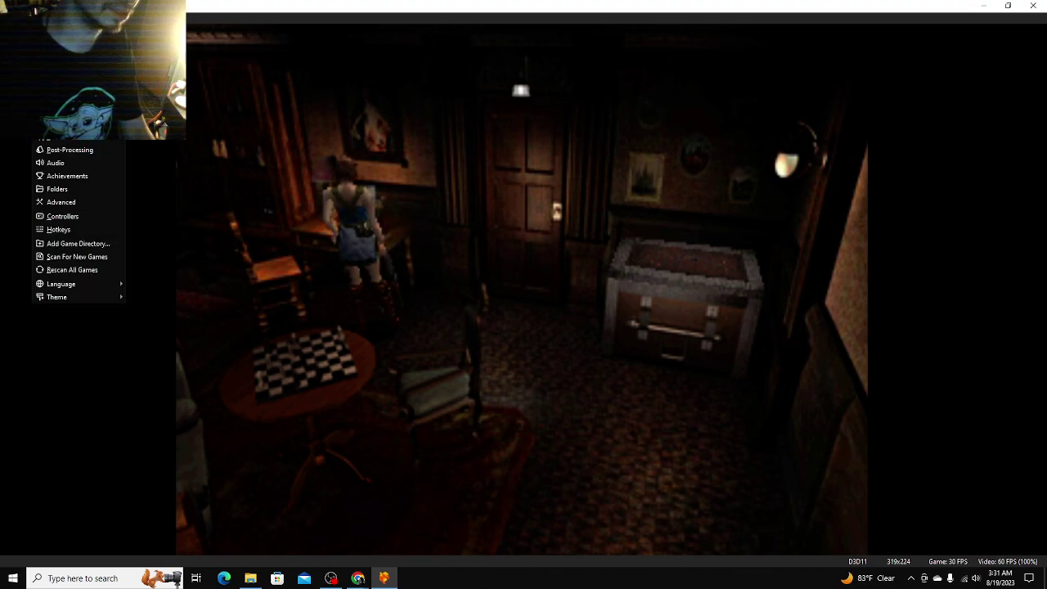
key("Right")
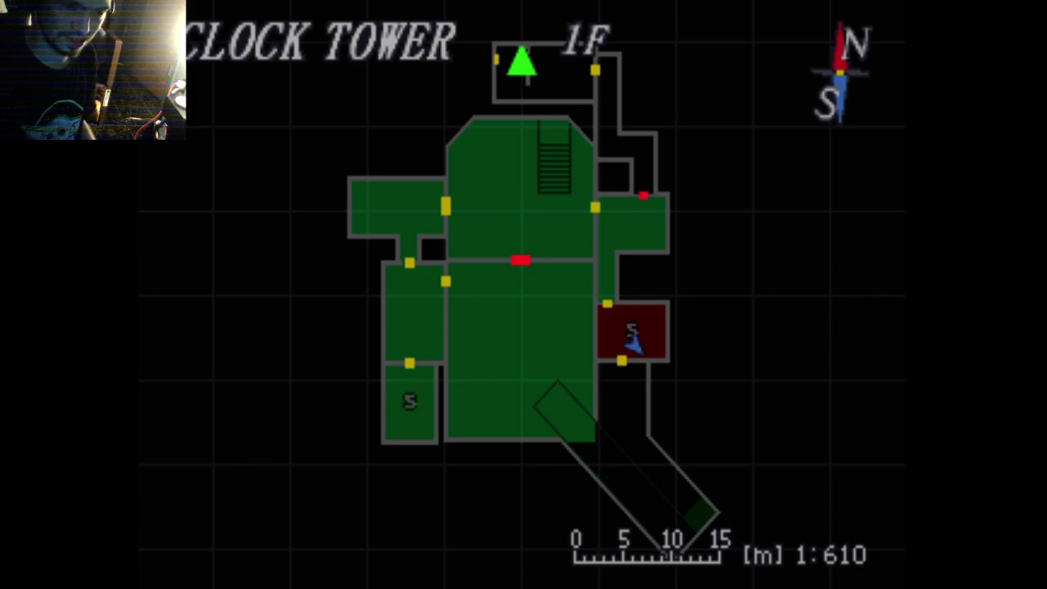
Step: Flip between the Clock Tower 1F and 2F maps, ending on 1F
key("Up")
key("Down")
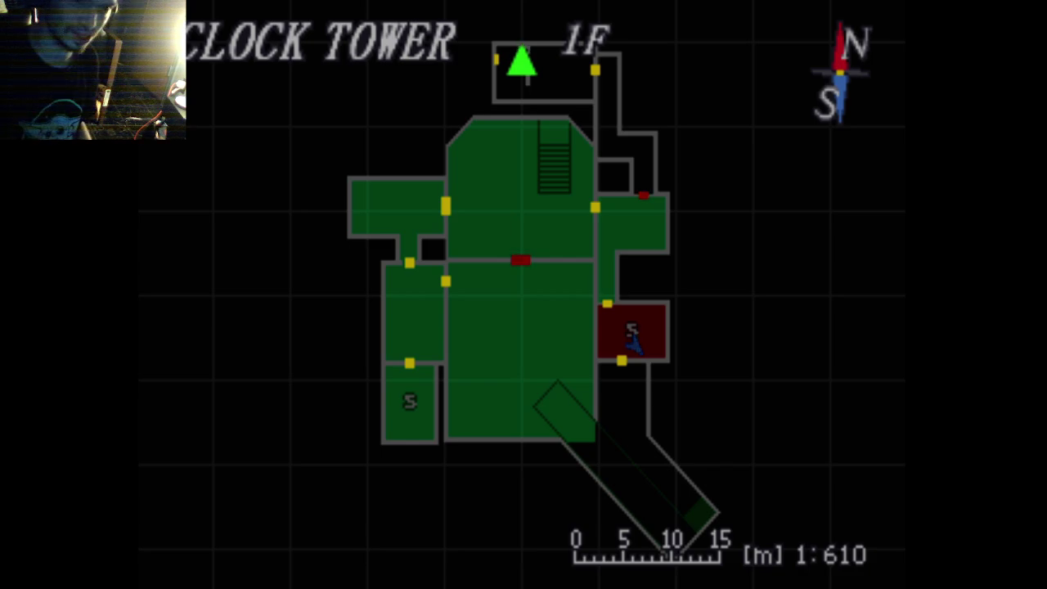
key("Up")
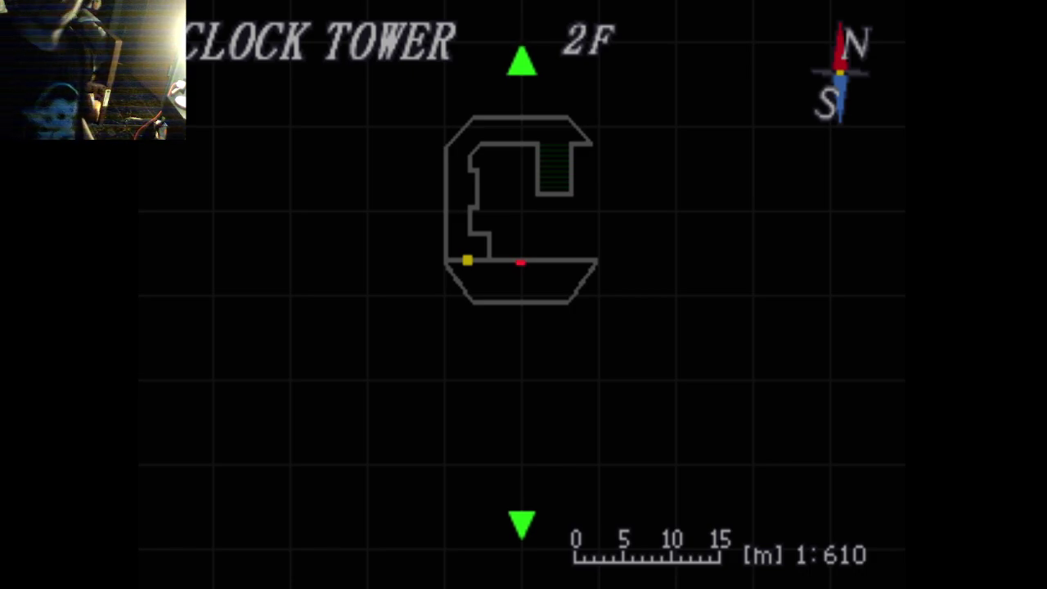
key("Down")
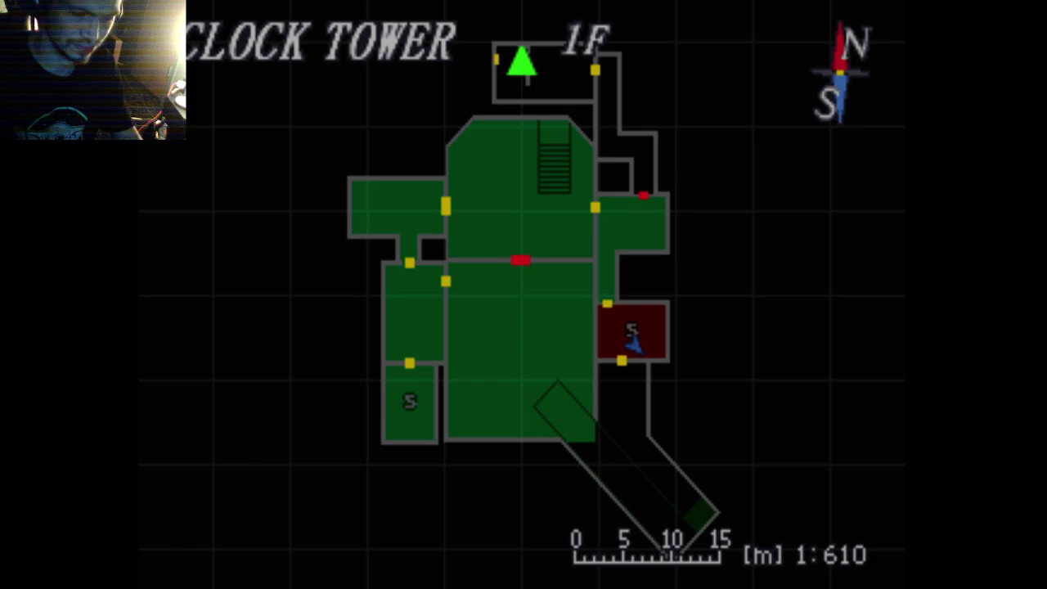
Step: Close the Resident Evil 3 map and inventory, then shut down the game with a resume save state
key("Up")
key("Escape")
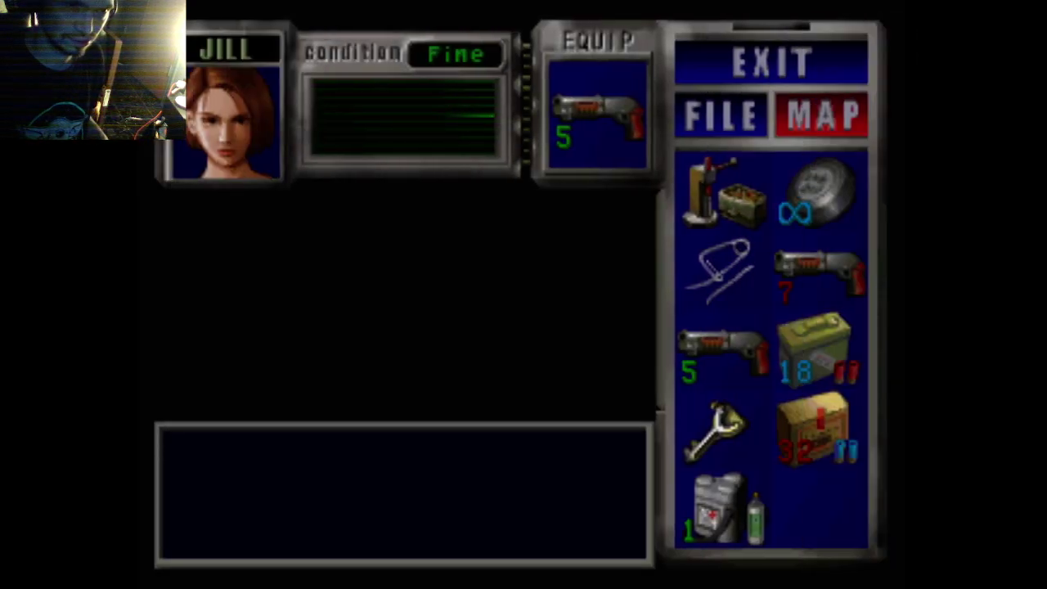
key("Escape")
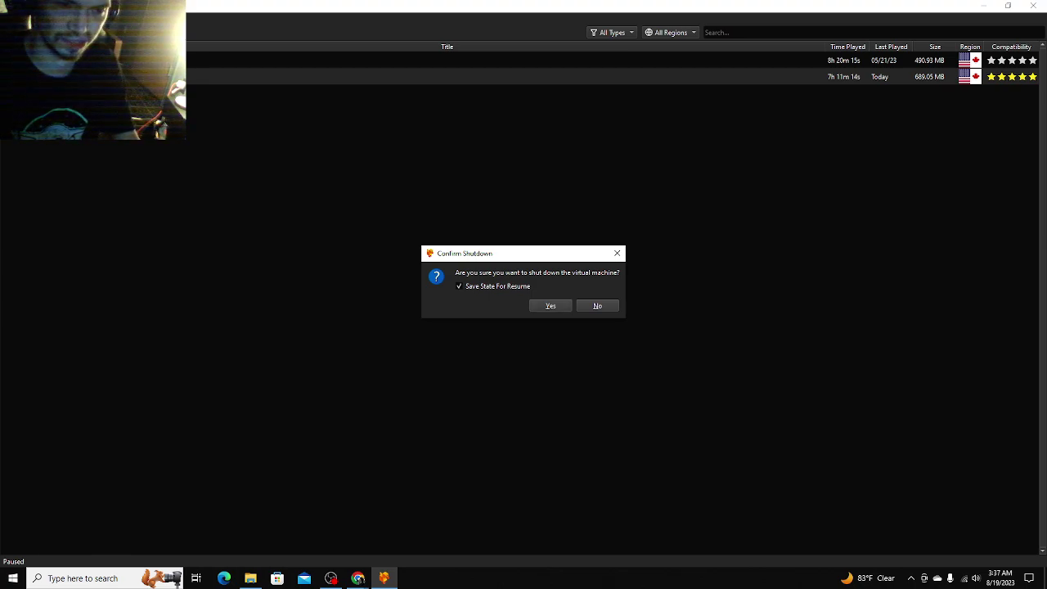
key("Return")
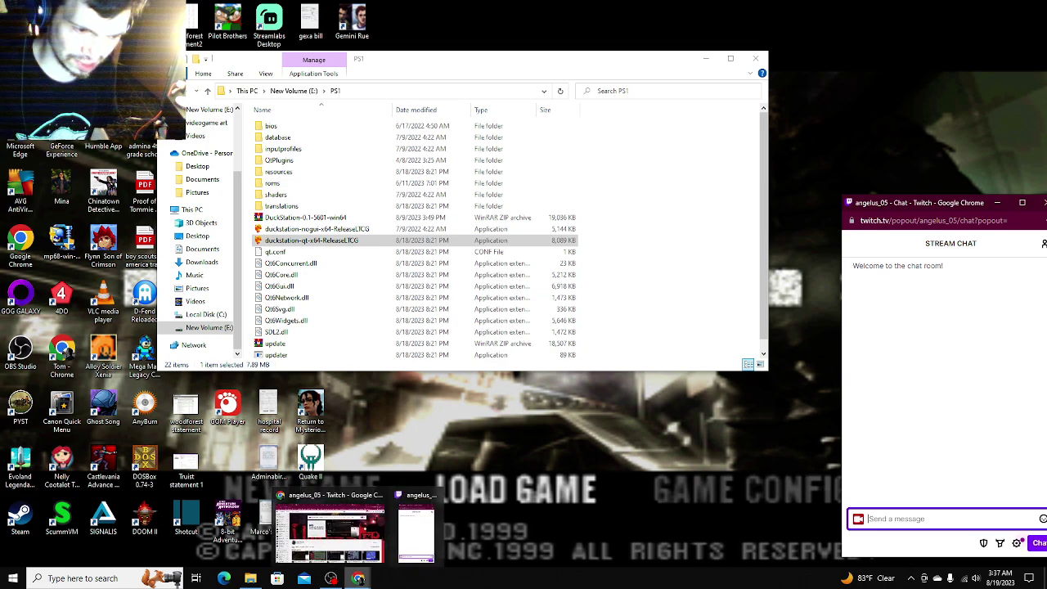
Step: Bring Chrome with the angelus_05 Twitch channel page to the front
left_click(331, 536)
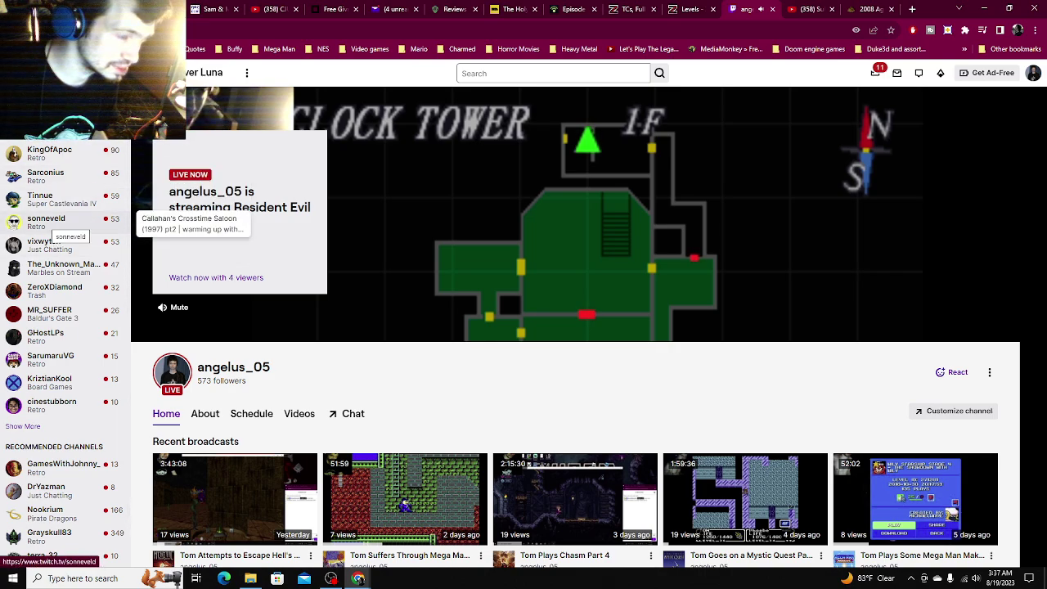
Step: Open the channel's live chat view and send a /raid sonneveld command, rejected as an invalid username
left_click(1033, 73)
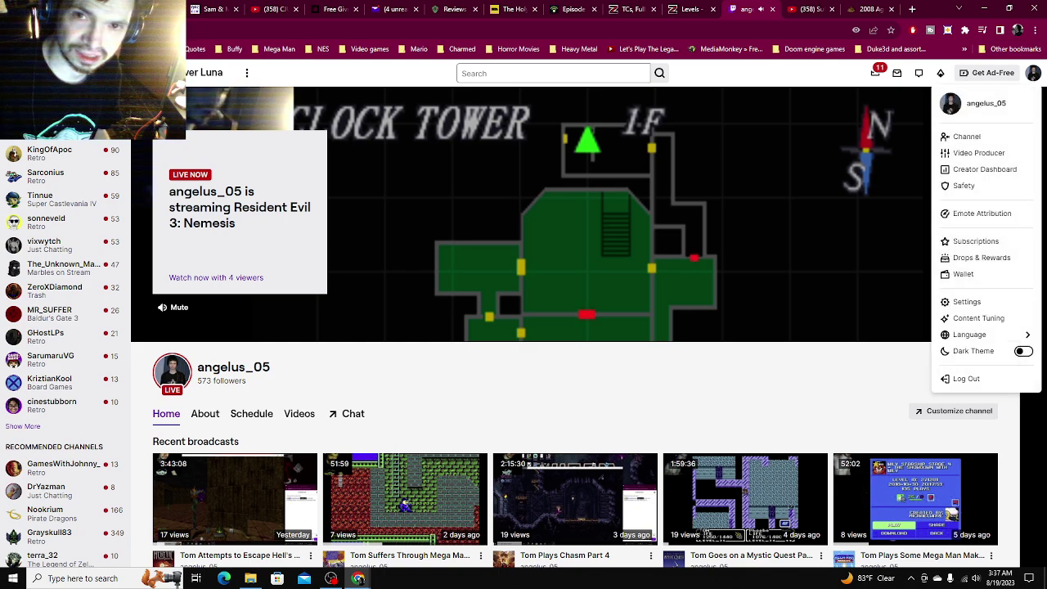
left_click(966, 136)
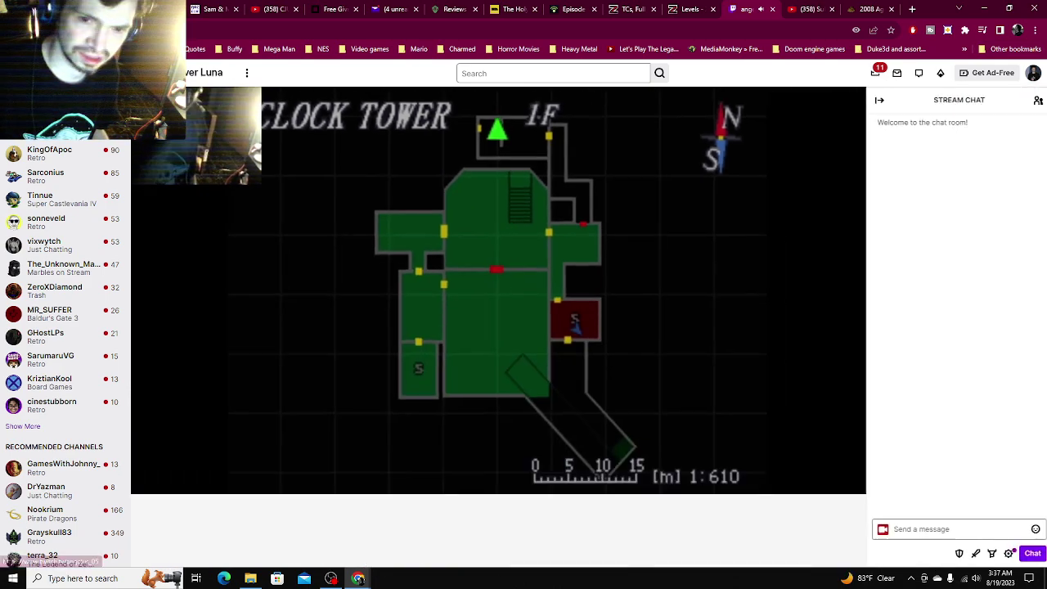
left_click(950, 529)
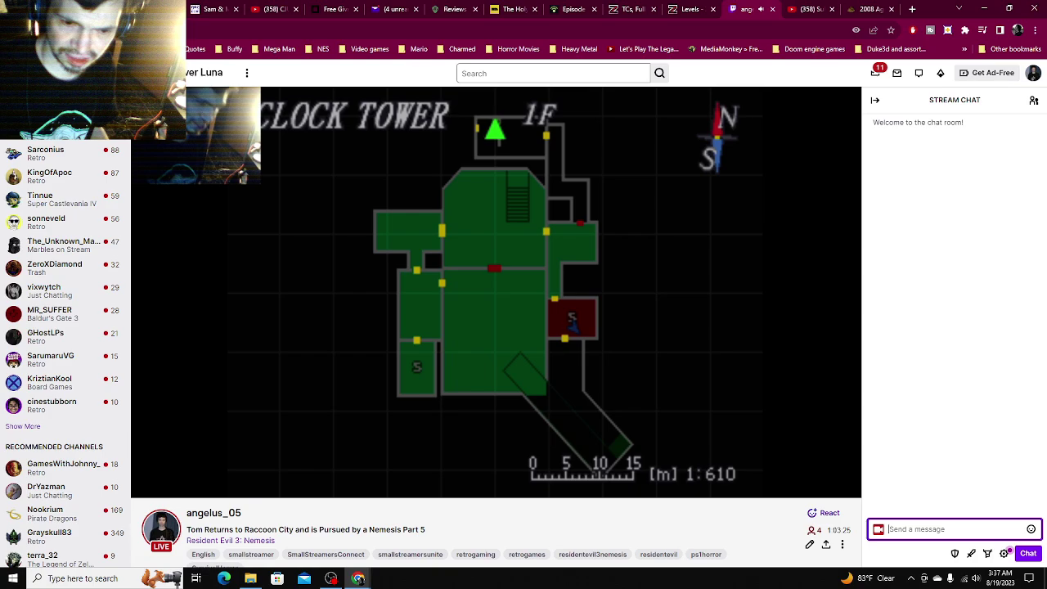
type("/ra")
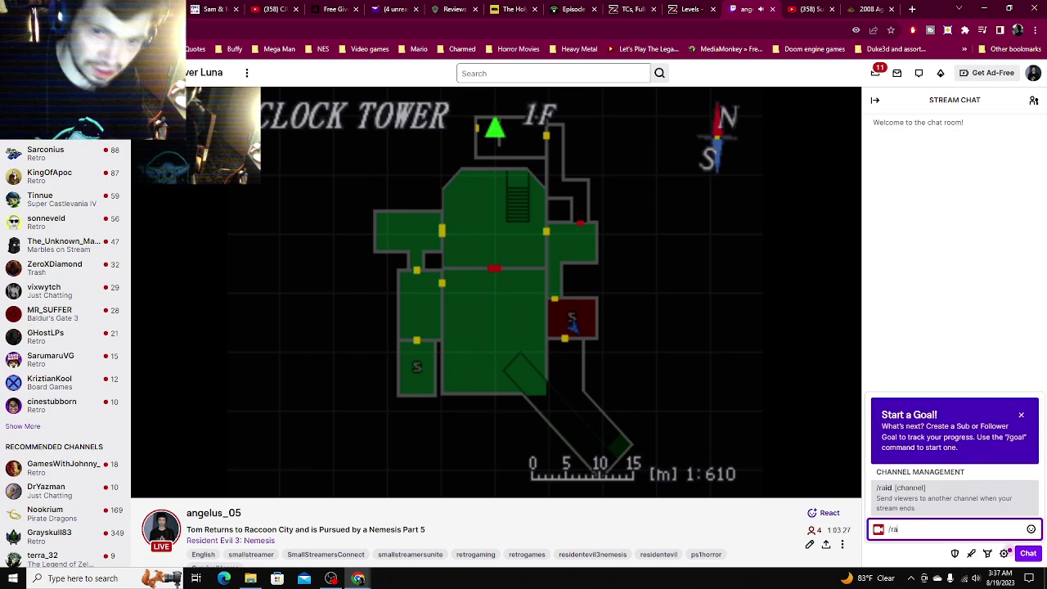
type("pd")
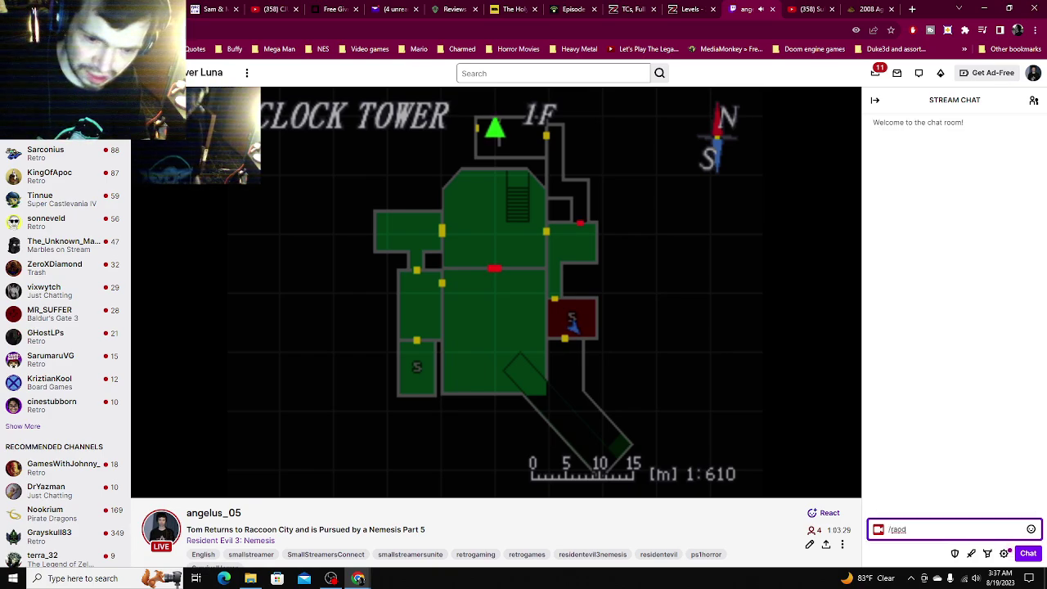
key("BackSpace")
key("BackSpace")
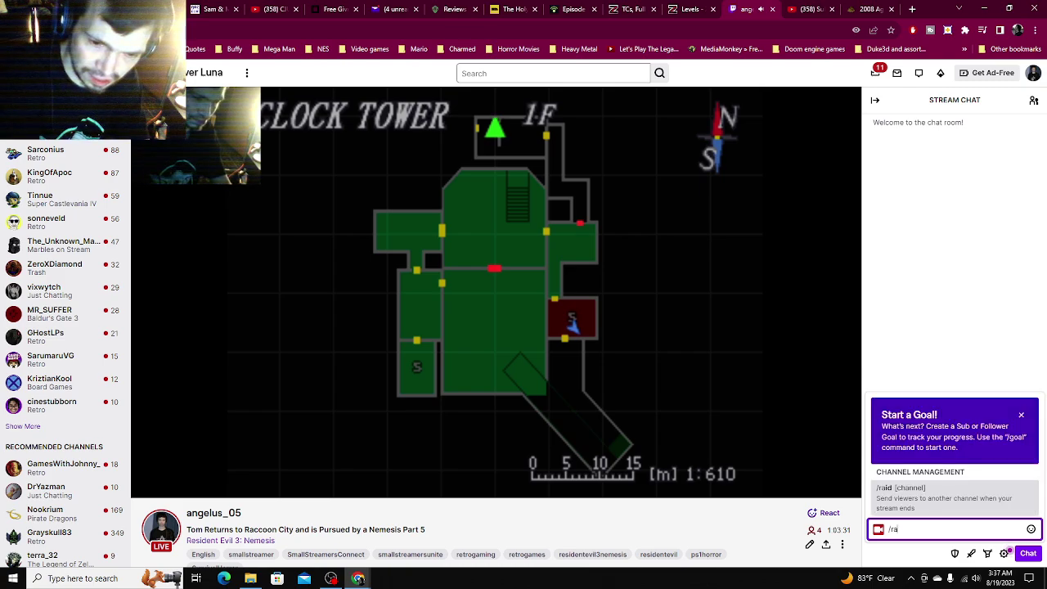
type("id ")
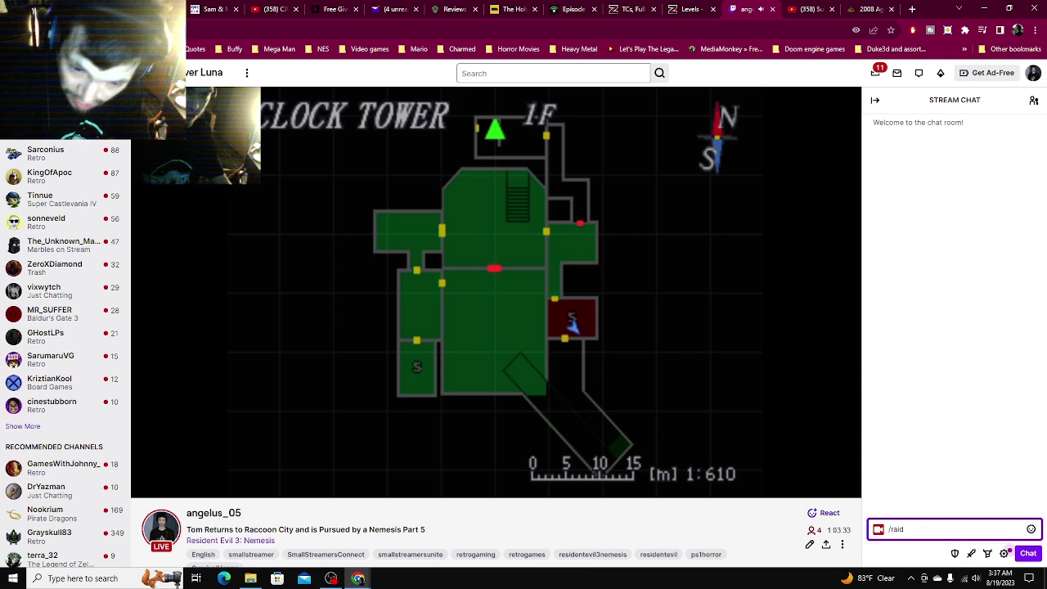
type("s")
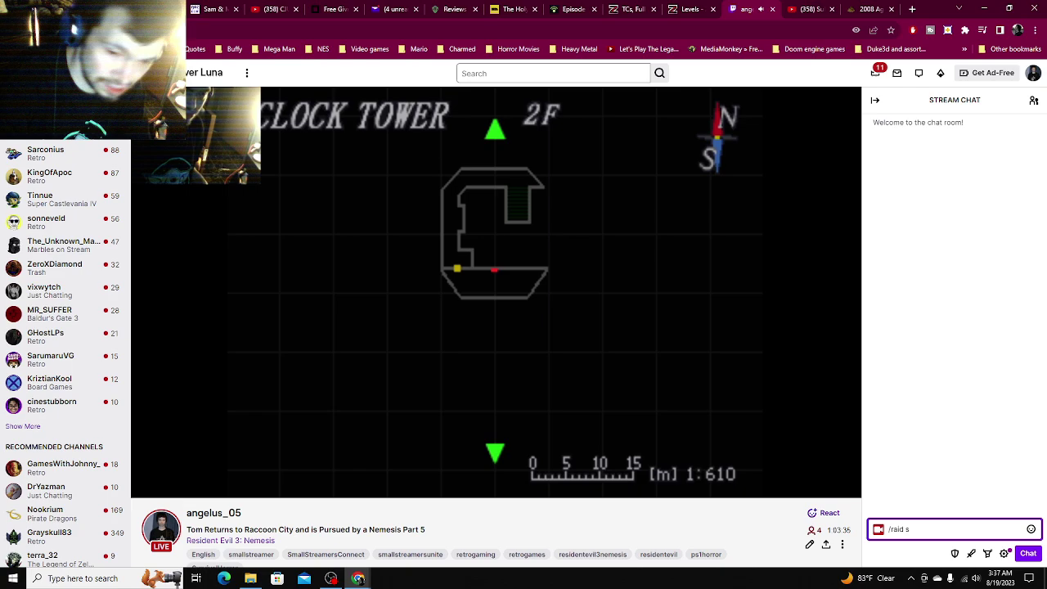
type("onneve")
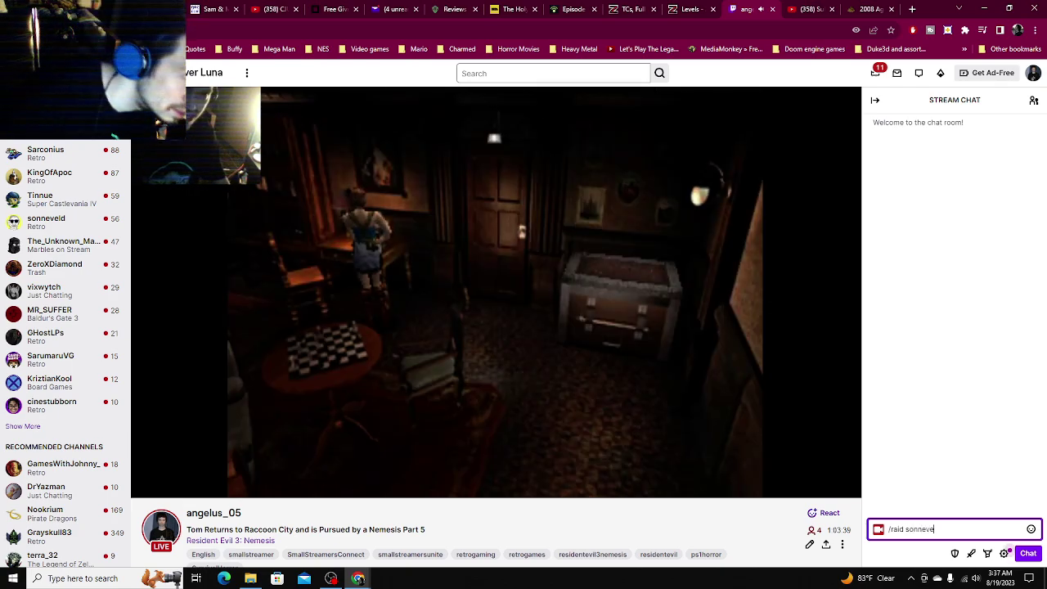
type("id")
key("Return")
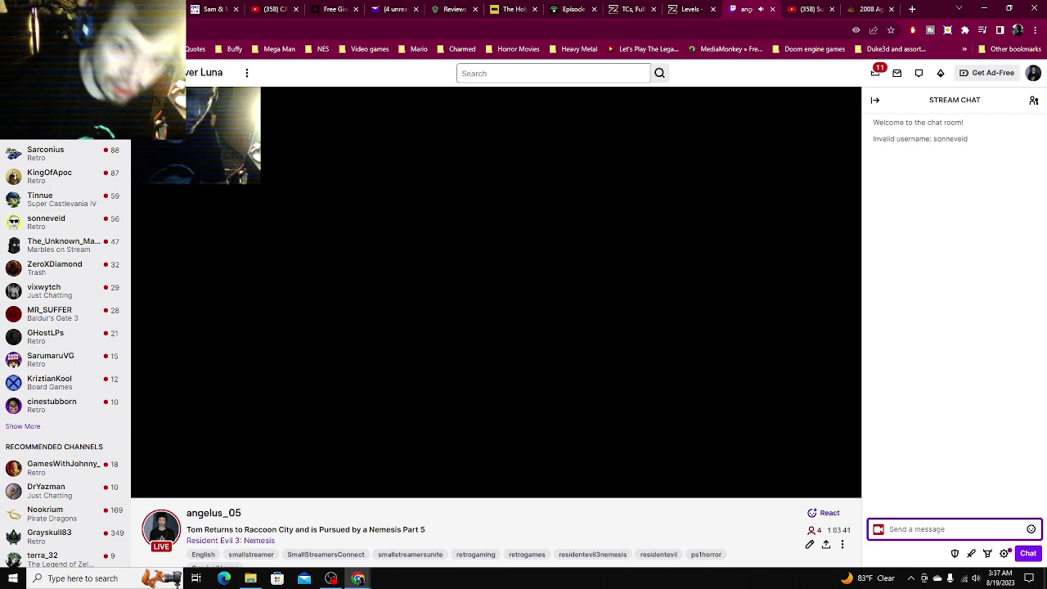
type("/raid")
Step: Resend the corrected /raid command to sonneveld so the raid is created
key("BackSpace")
key("BackSpace")
key("BackSpace")
type("sonee")
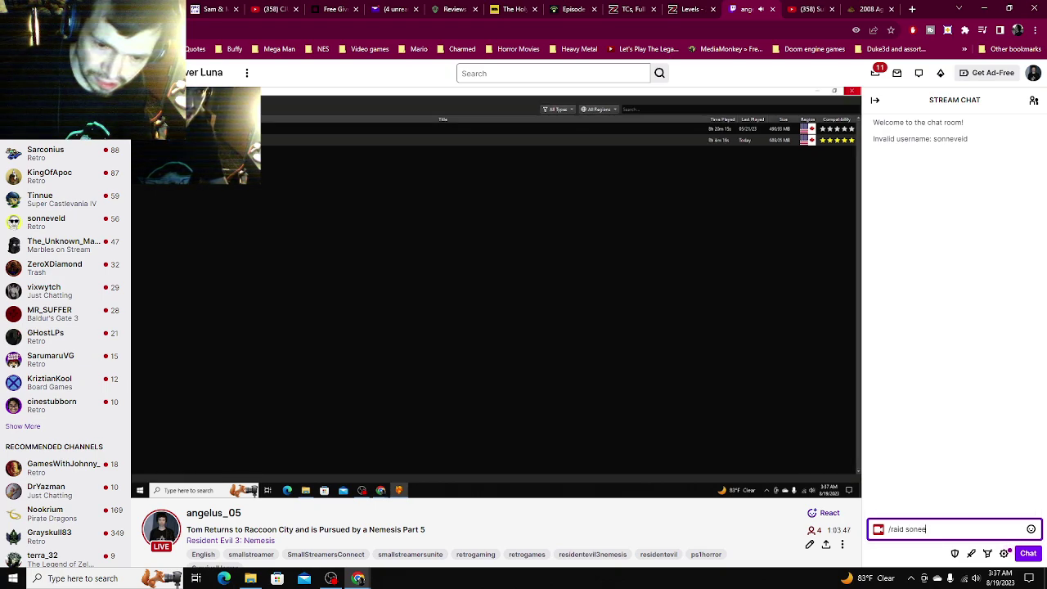
type("neveld")
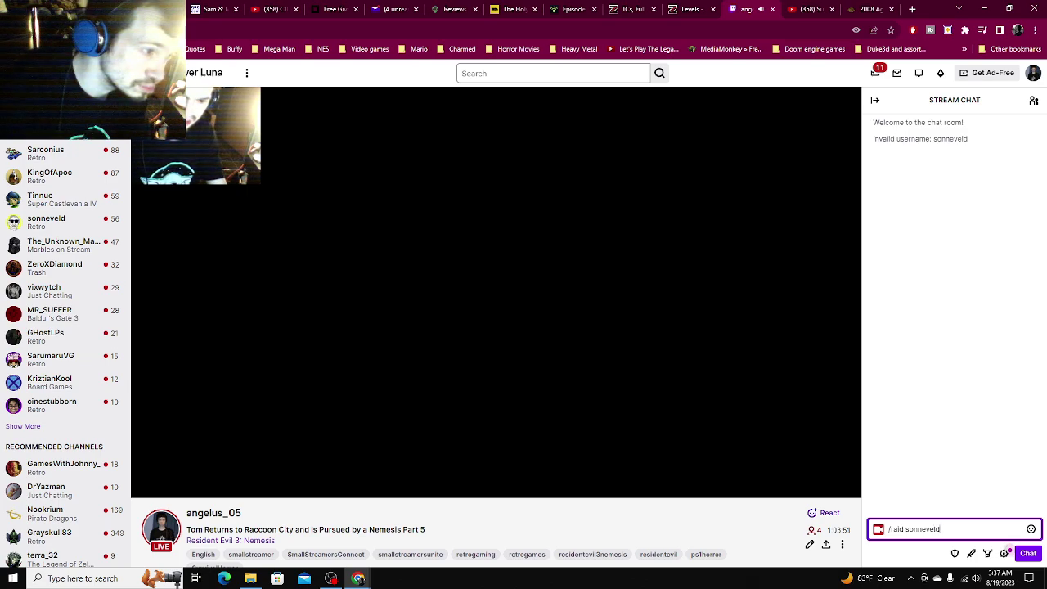
key("Return")
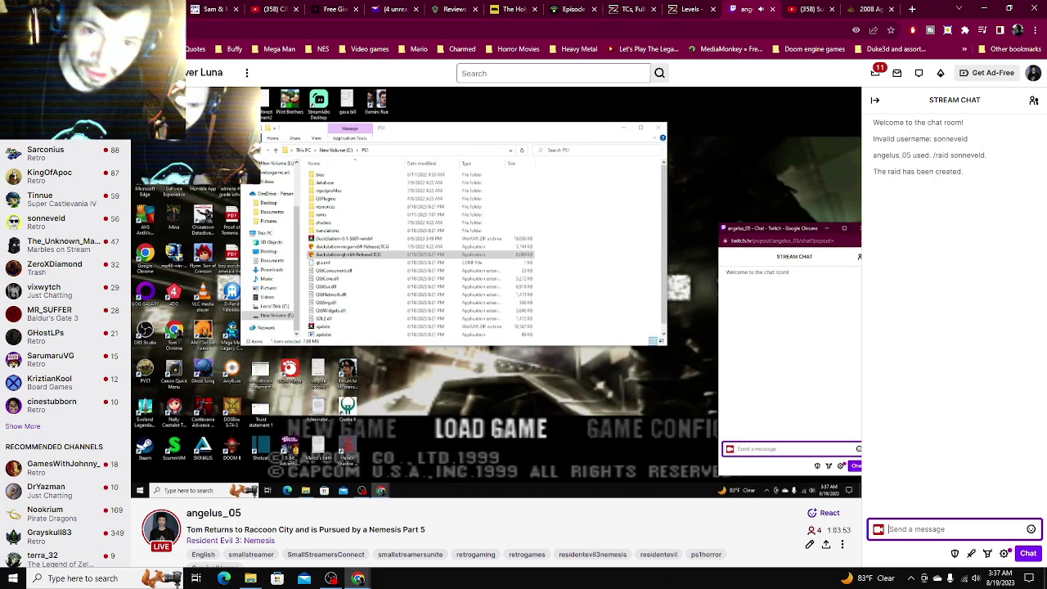